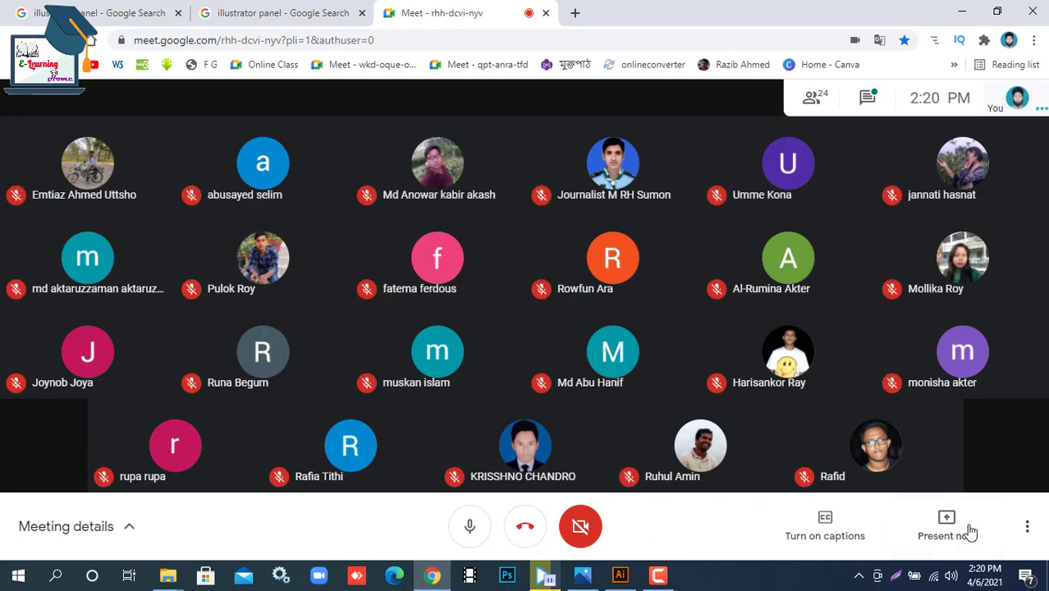
Present the entire screen to the meeting participants and dismiss the presenting notification
left_click(952, 529)
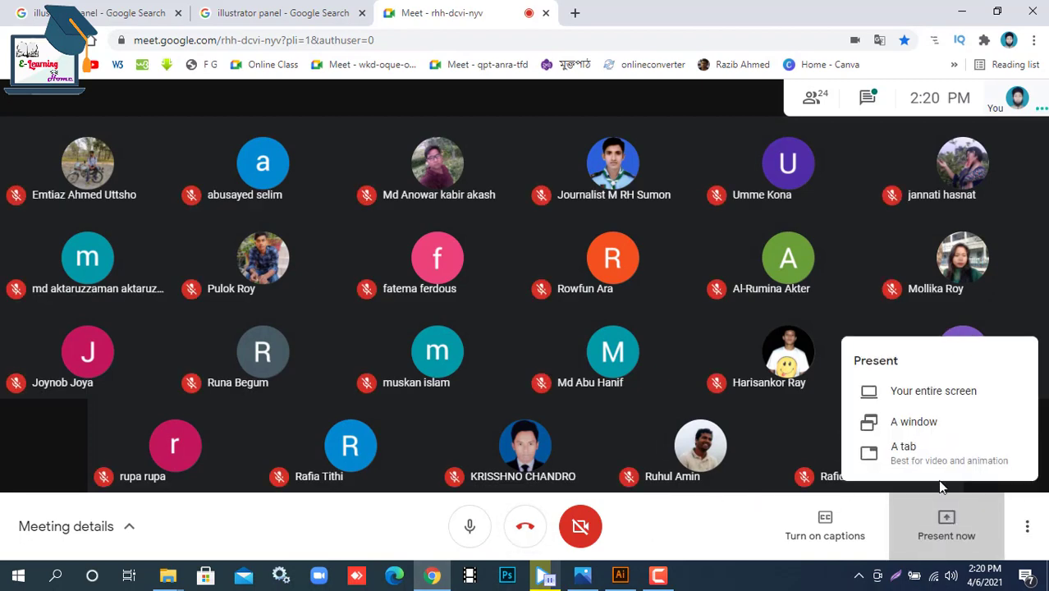
left_click(925, 392)
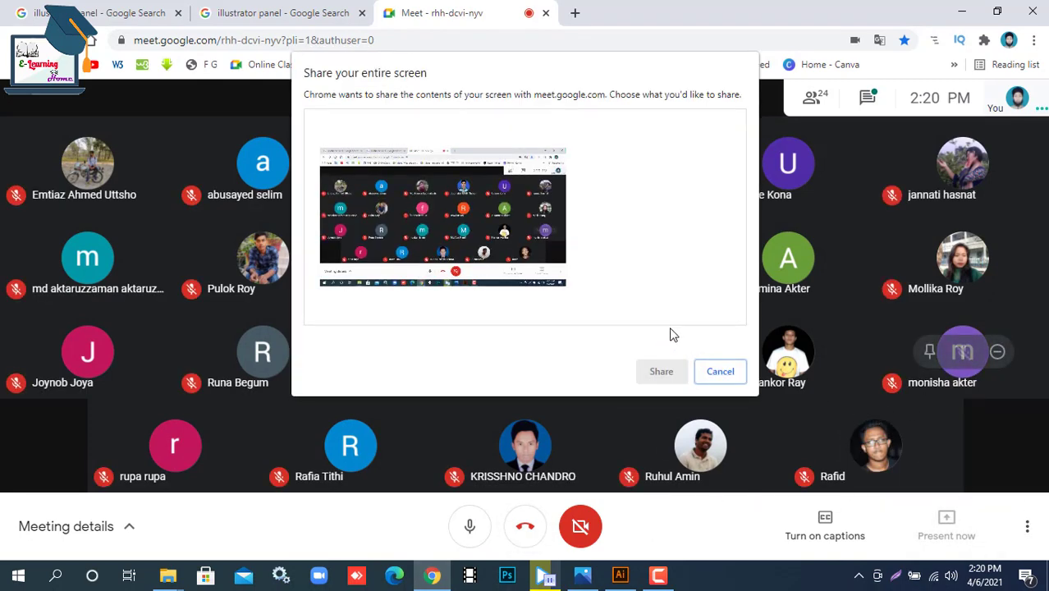
left_click(665, 376)
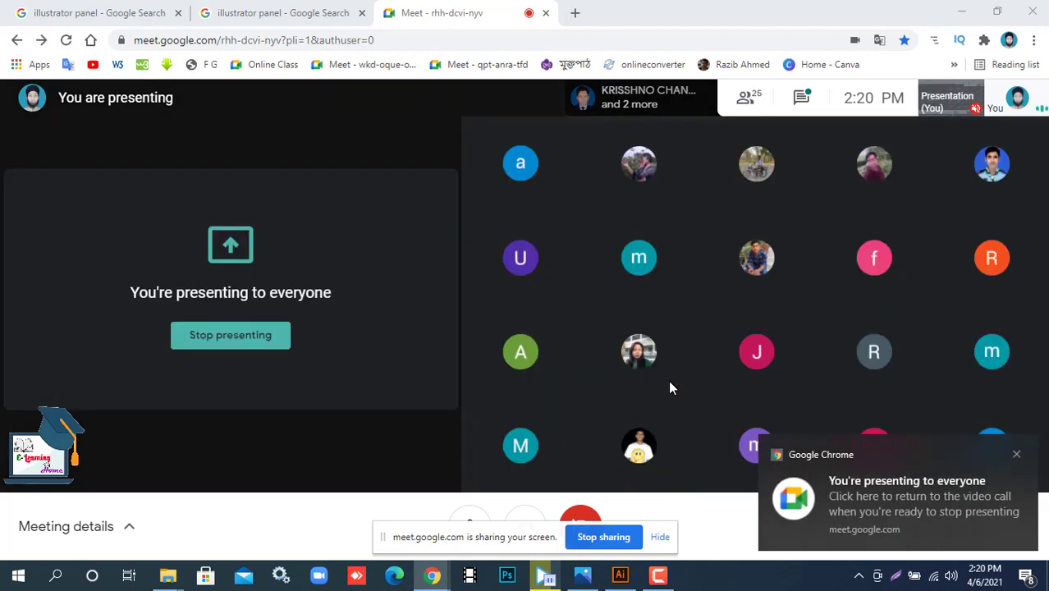
left_click(1016, 454)
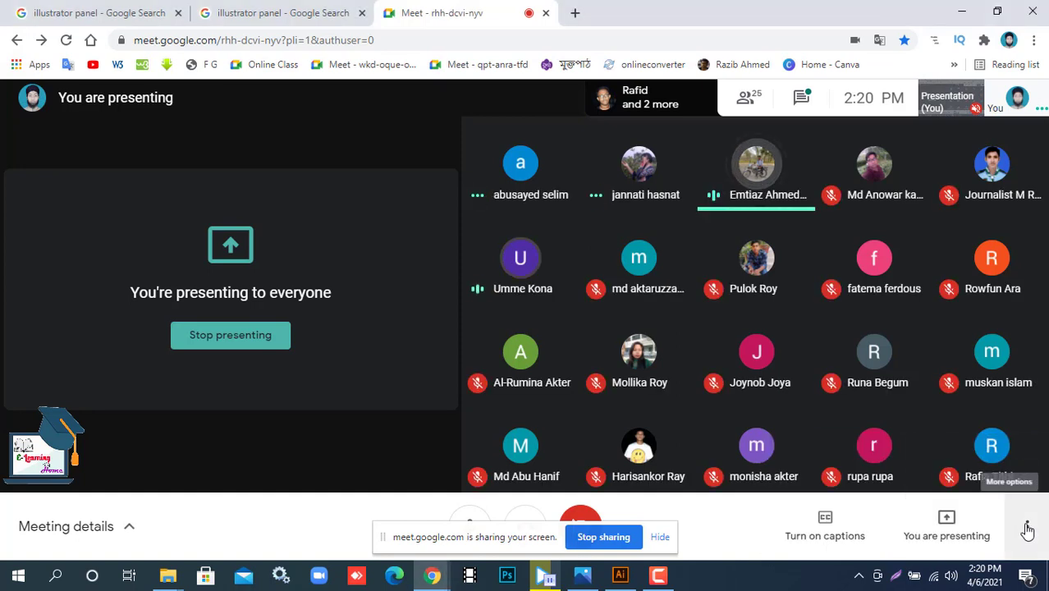
Reduce the maximum tiles to 6 under the Auto layout and change the meeting layout to Sidebar
left_click(1026, 526)
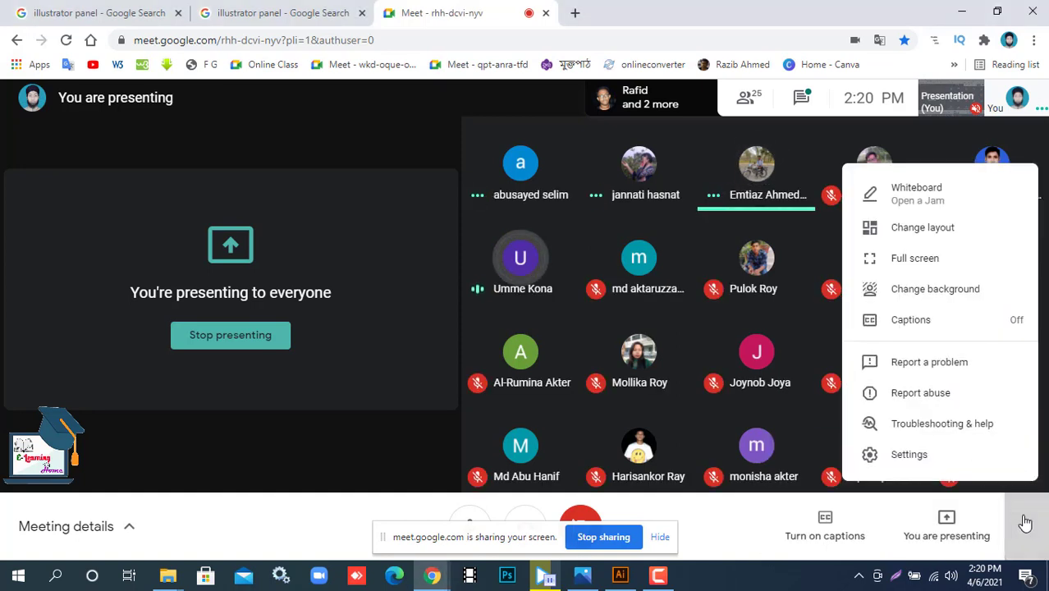
left_click(927, 232)
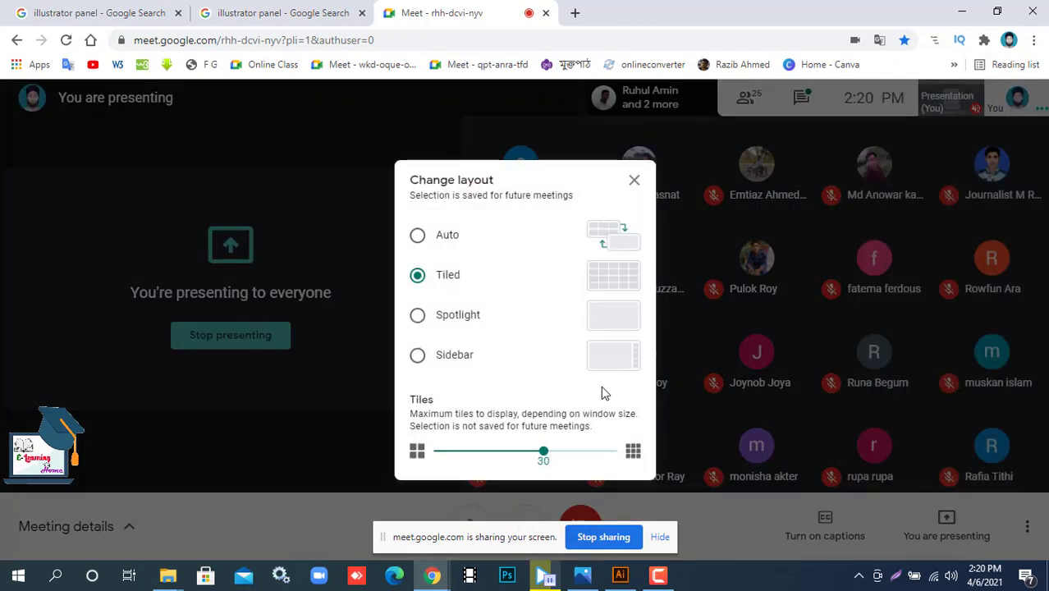
left_click(449, 236)
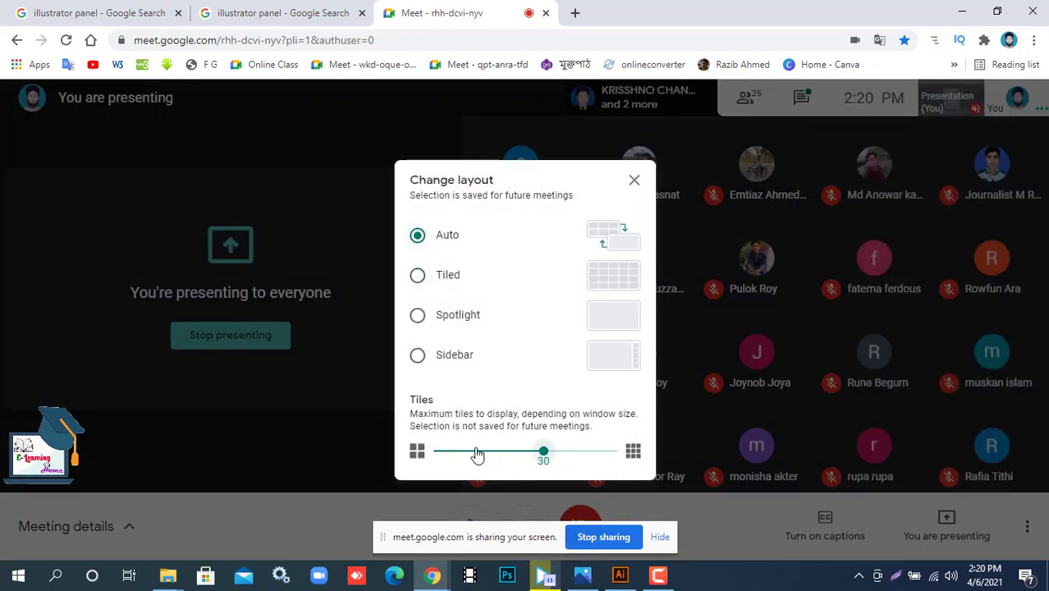
left_click_drag(476, 452, 431, 454)
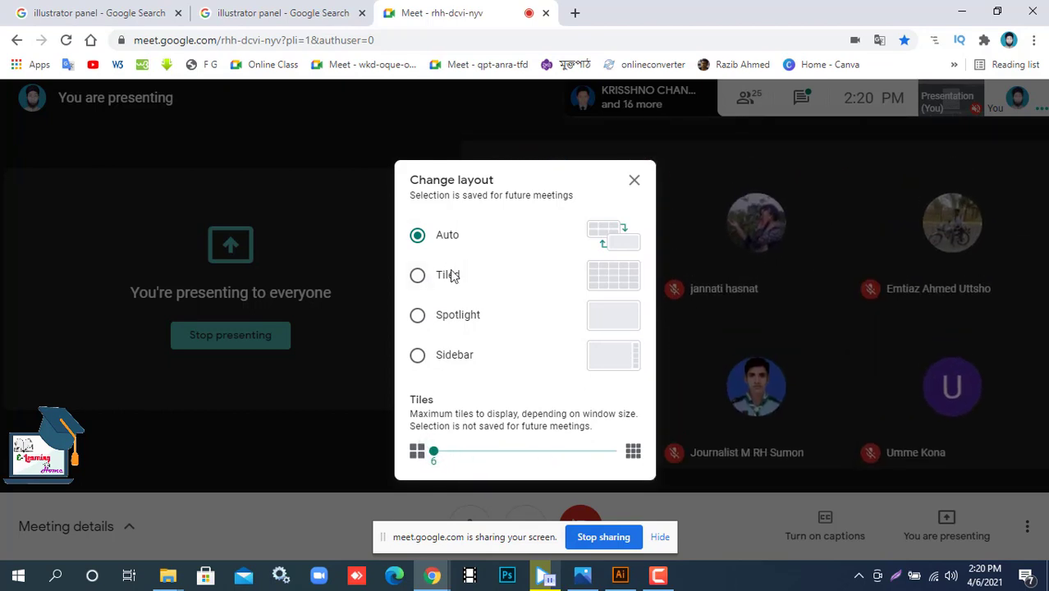
left_click(468, 358)
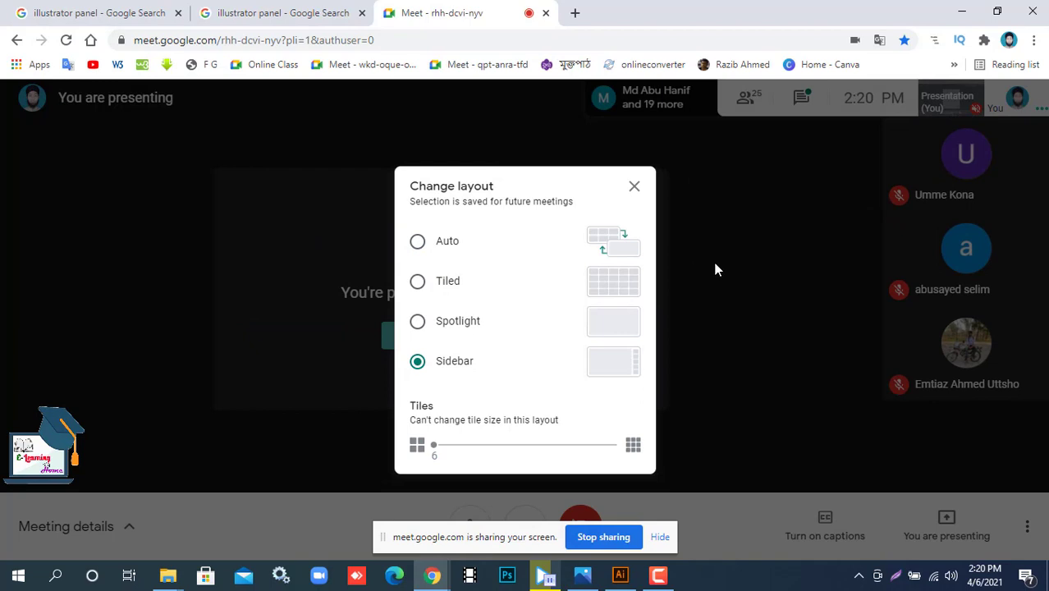
left_click(634, 187)
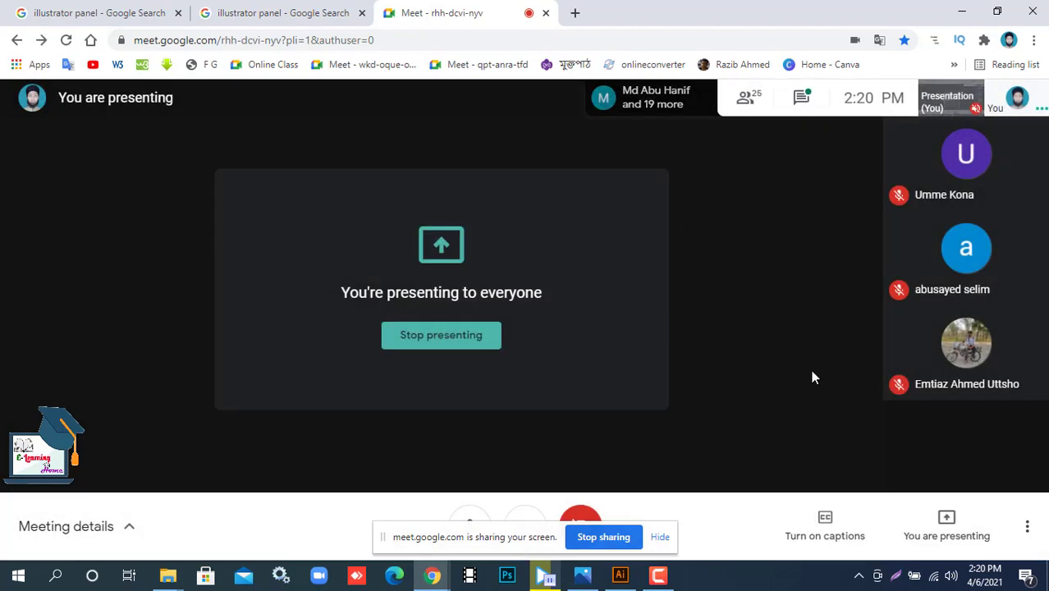
Switch to Illustrator, dismiss the presenting notification and start a new document
left_click(620, 577)
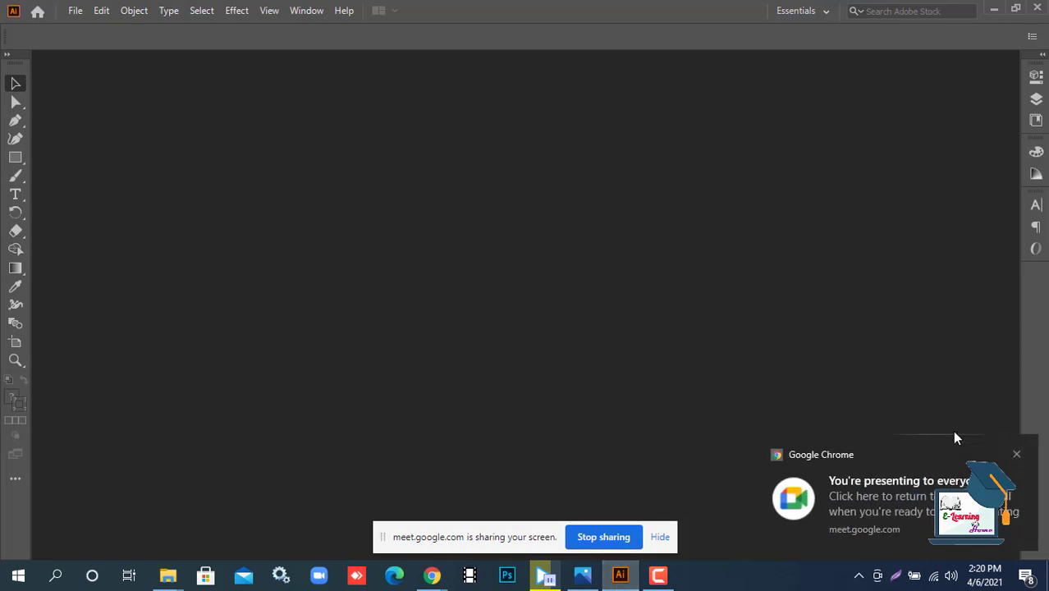
left_click(1016, 454)
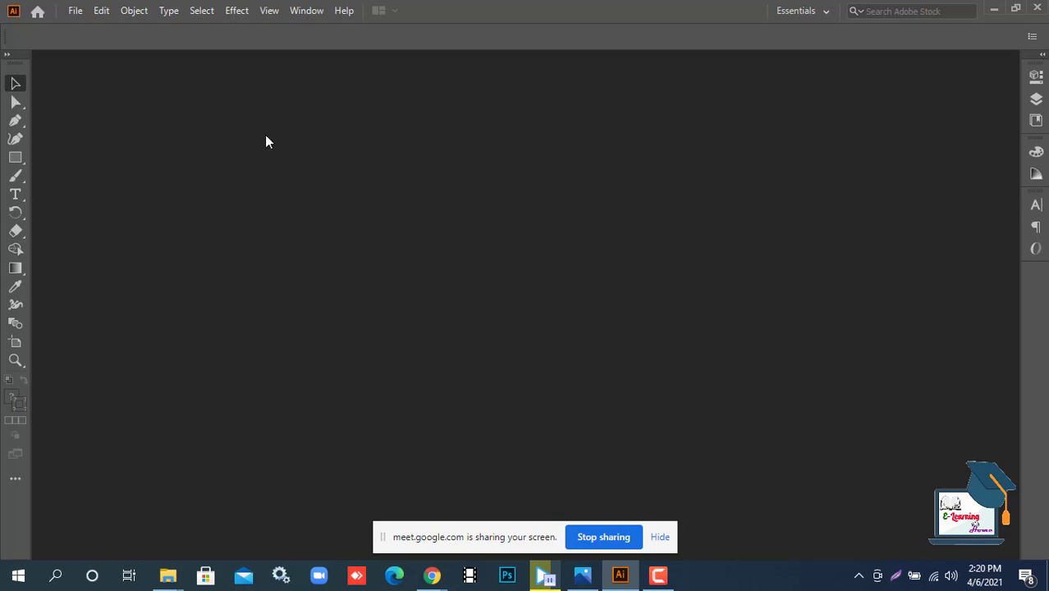
left_click(80, 13)
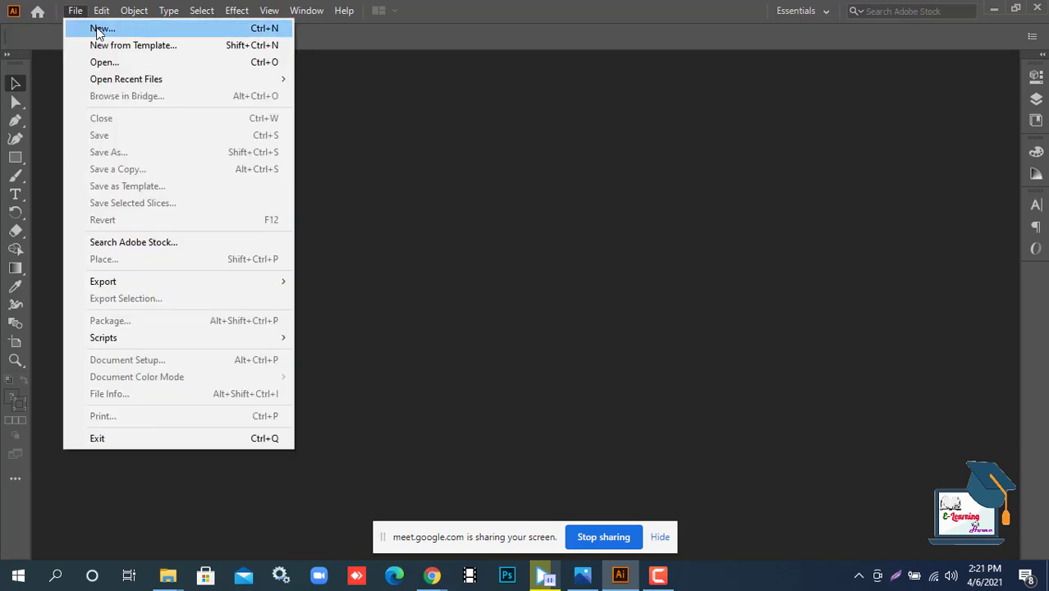
left_click(99, 30)
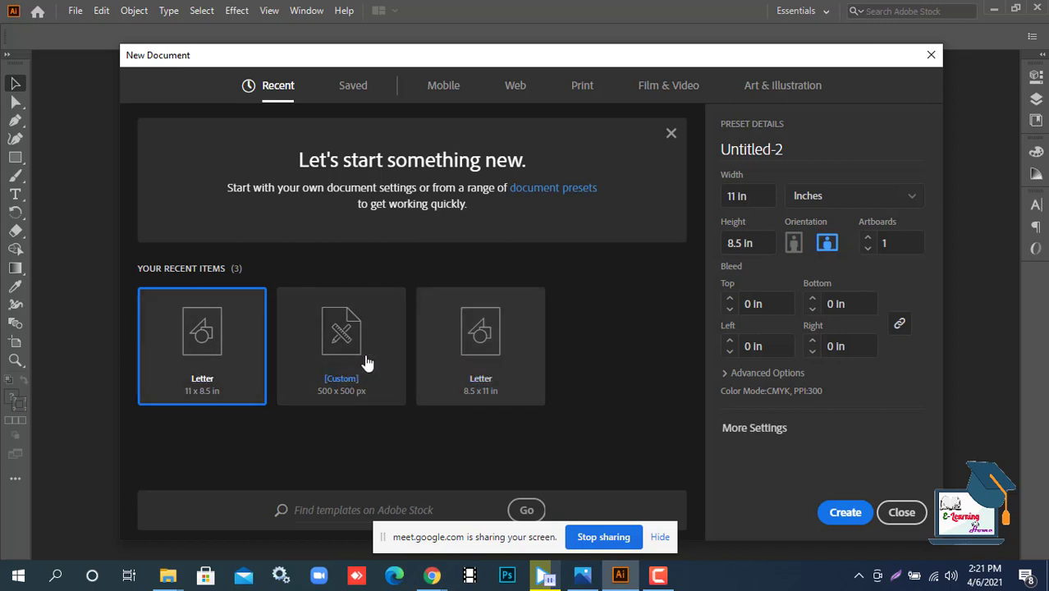
Examine the saved templates and the blank mobile document presets
left_click(353, 85)
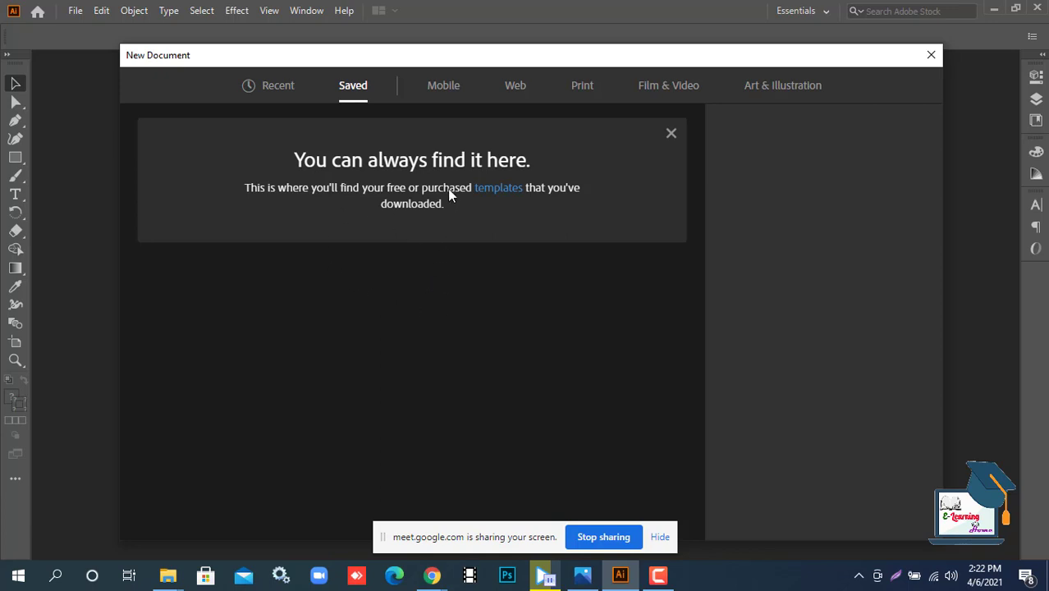
left_click(440, 90)
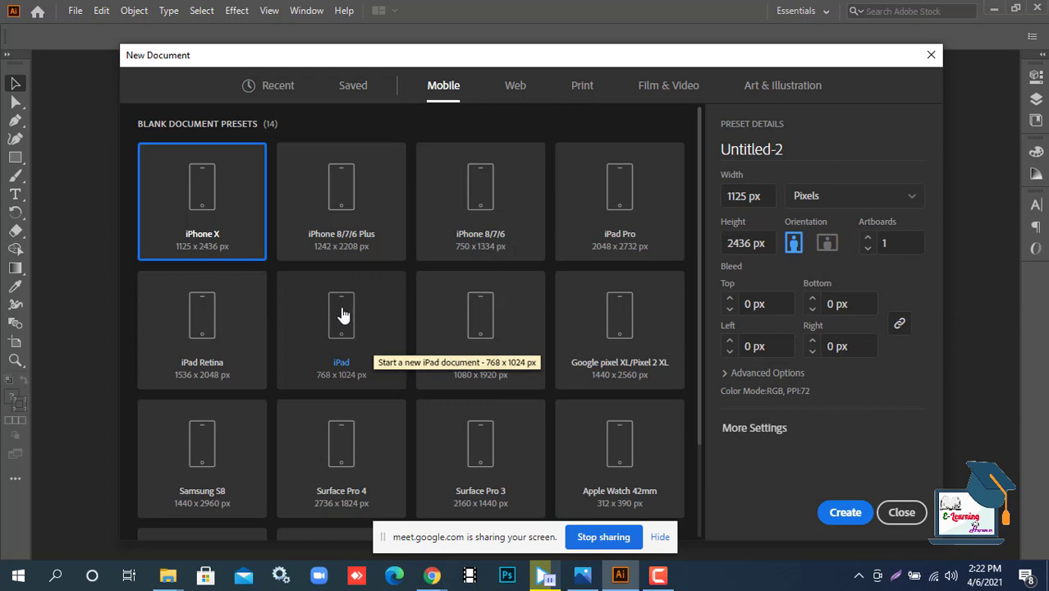
scroll(344, 320, "down", 1)
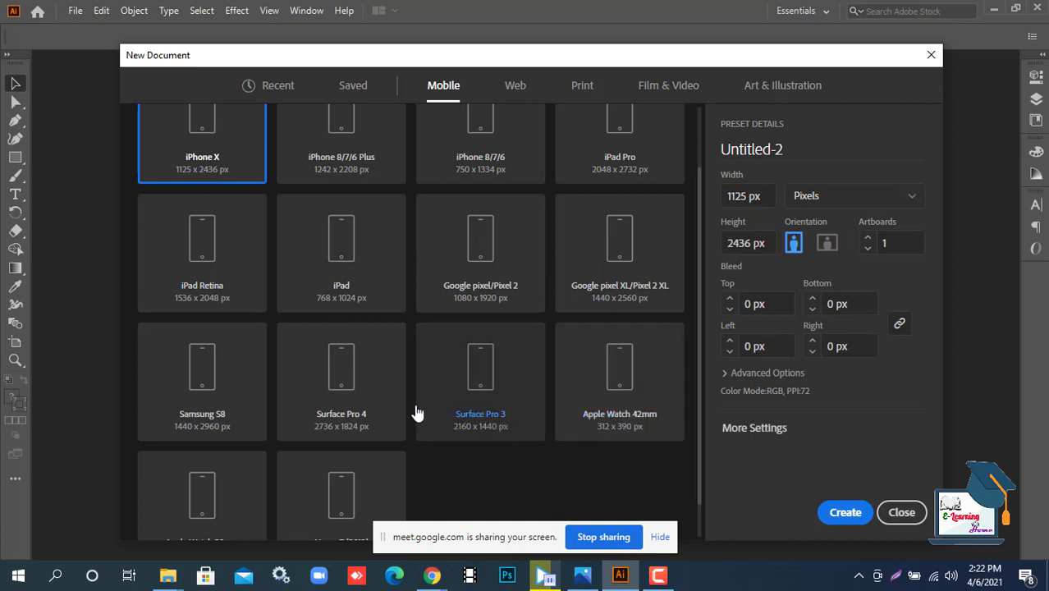
scroll(270, 427, "down", 1)
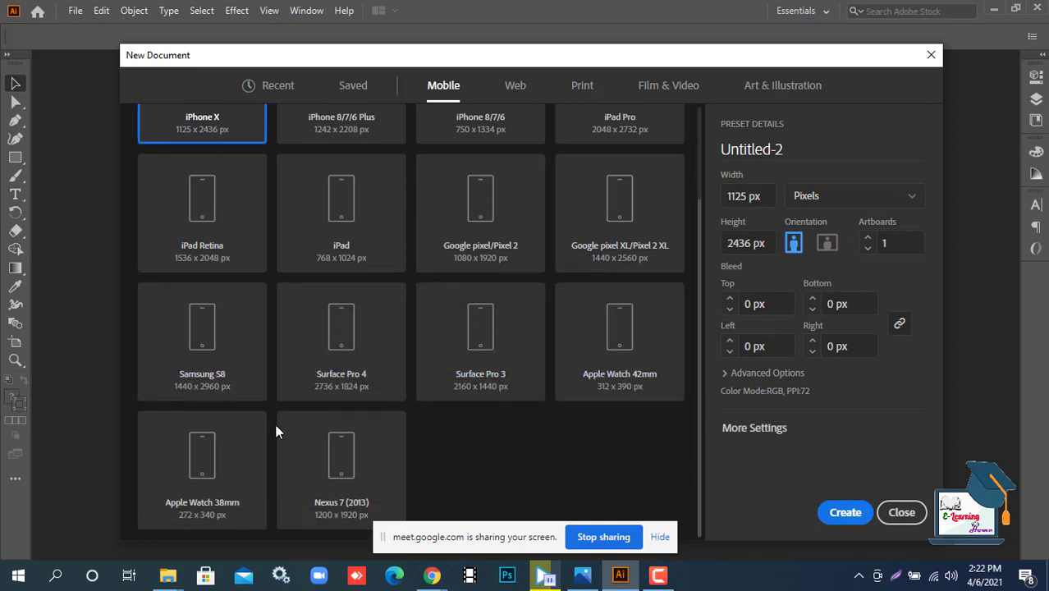
scroll(345, 438, "up", 2)
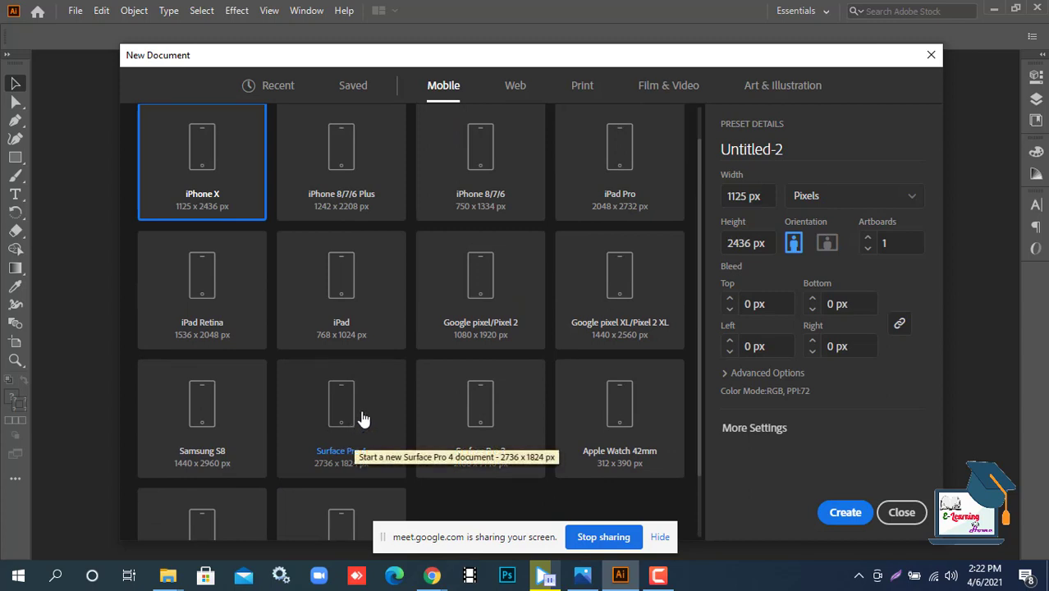
Show the print document presets and name the new document Skill-21
left_click(585, 88)
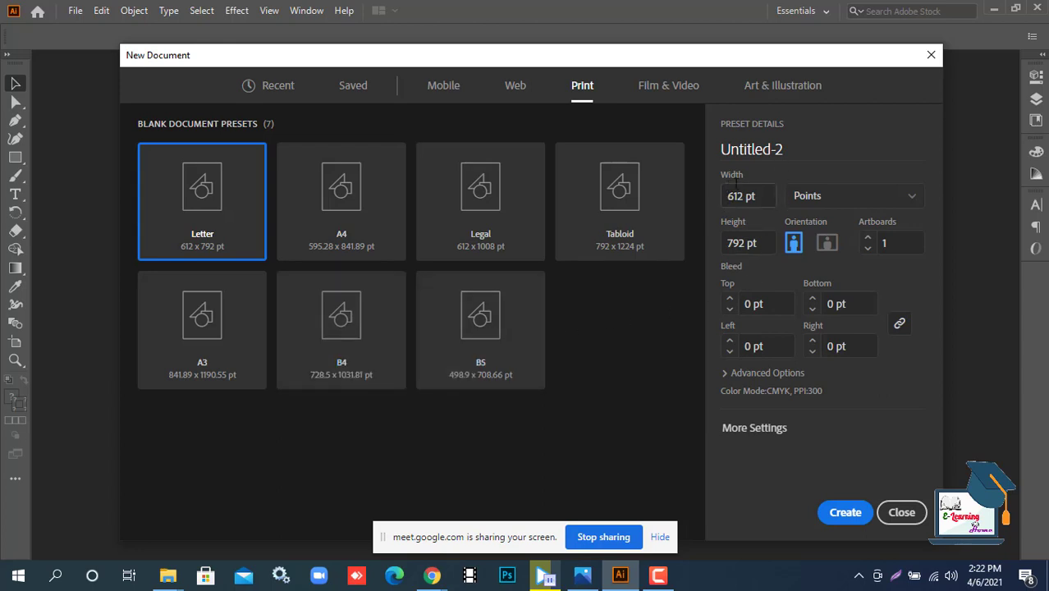
left_click(728, 156)
left_click_drag(682, 170, 697, 153)
left_click(795, 152)
left_click(794, 151)
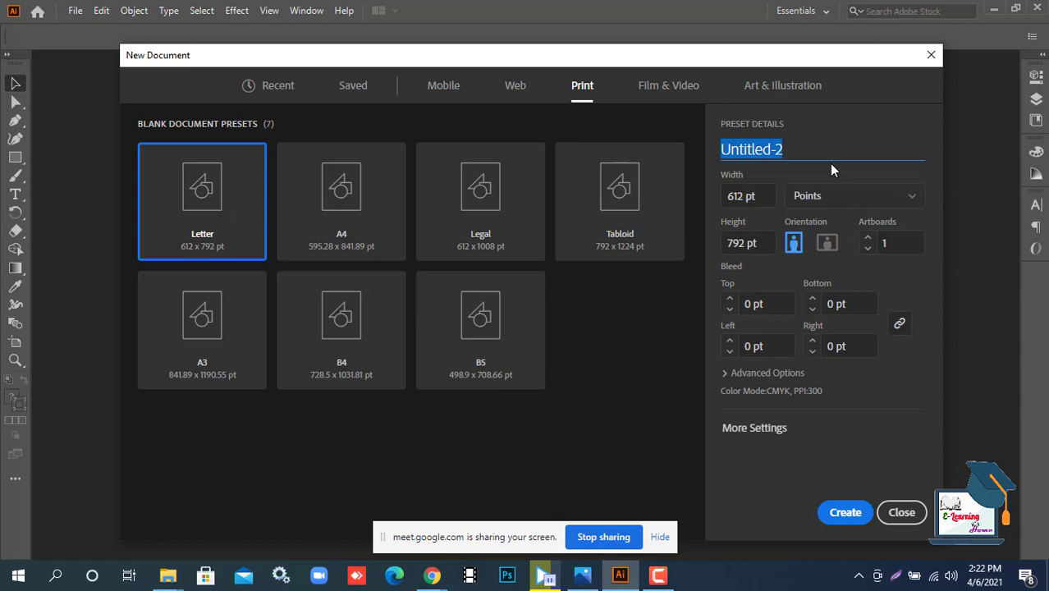
key("BackSpace")
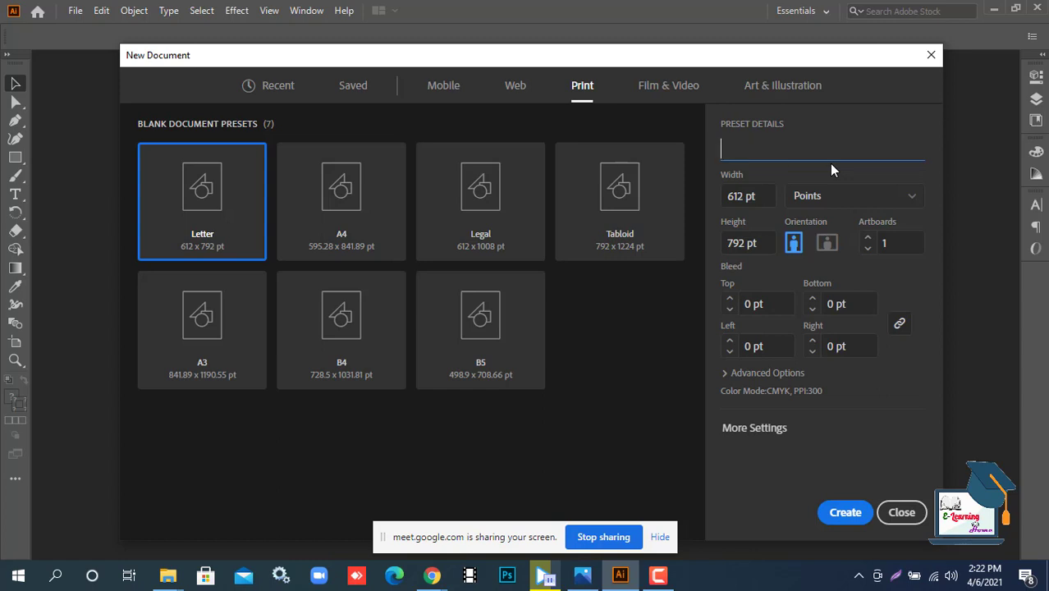
type("Skill-21")
Set the document units to inches and the orientation to landscape, giving an 11 x 8.5 in page
left_click(859, 201)
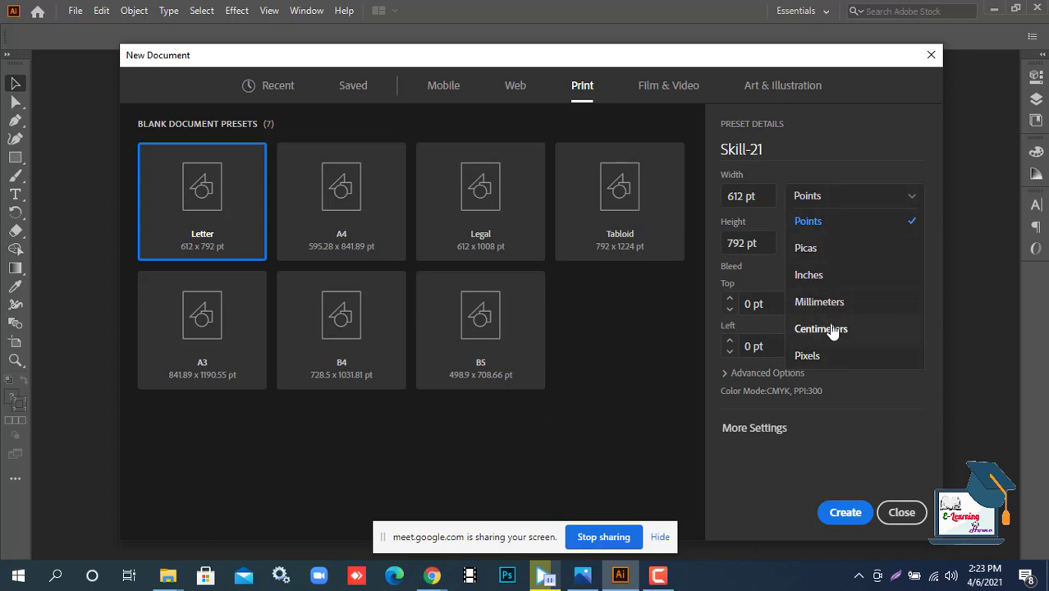
left_click(810, 276)
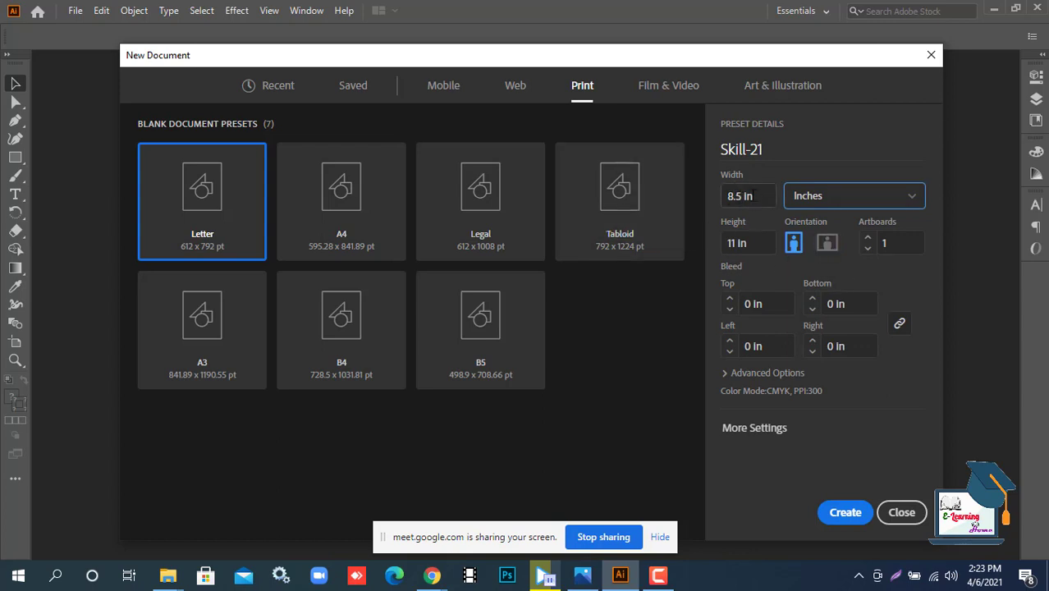
left_click(760, 244)
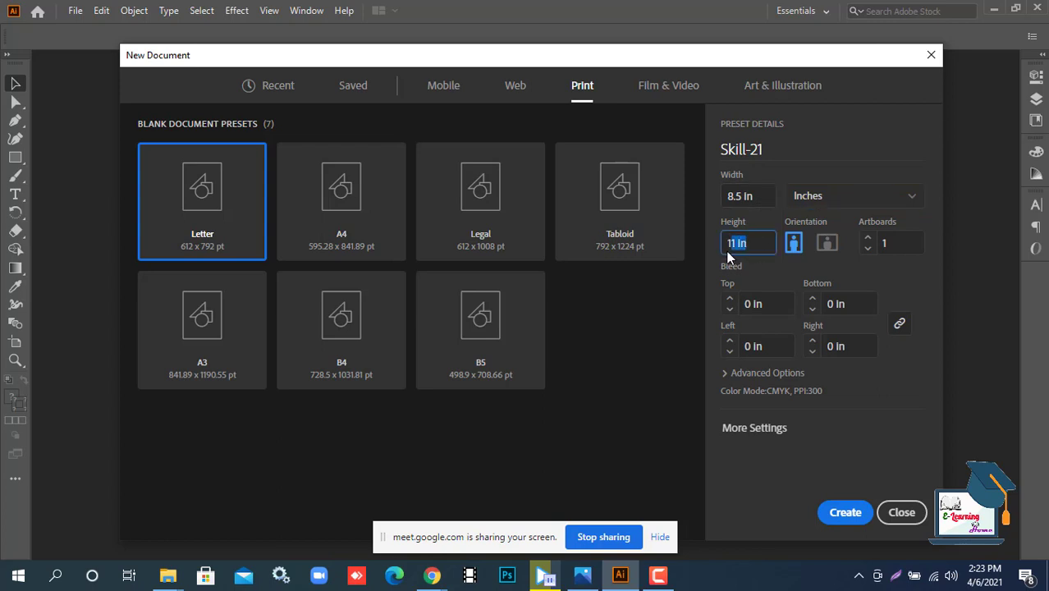
left_click(825, 250)
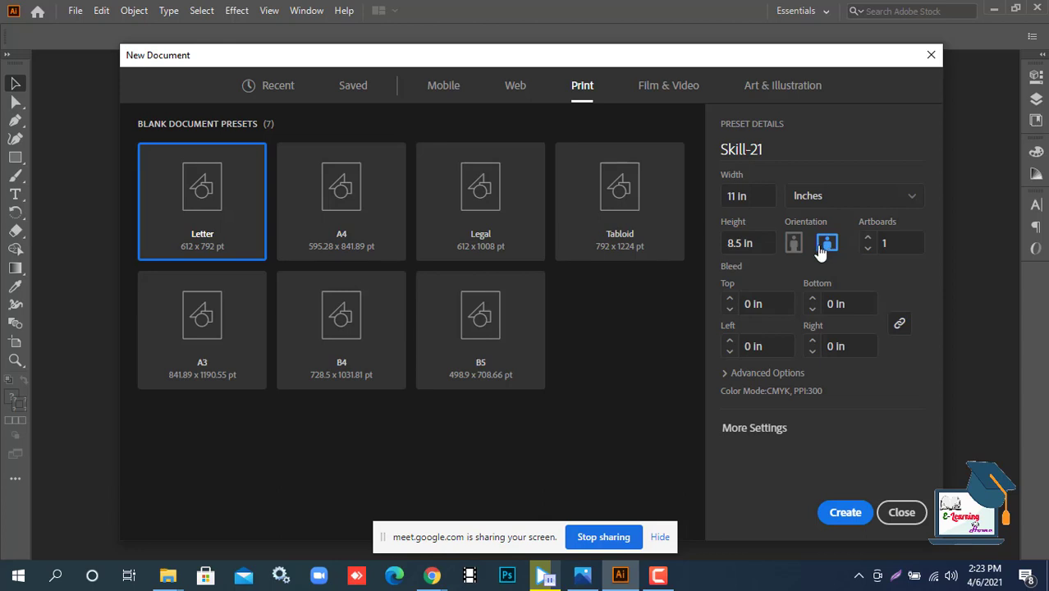
left_click(799, 250)
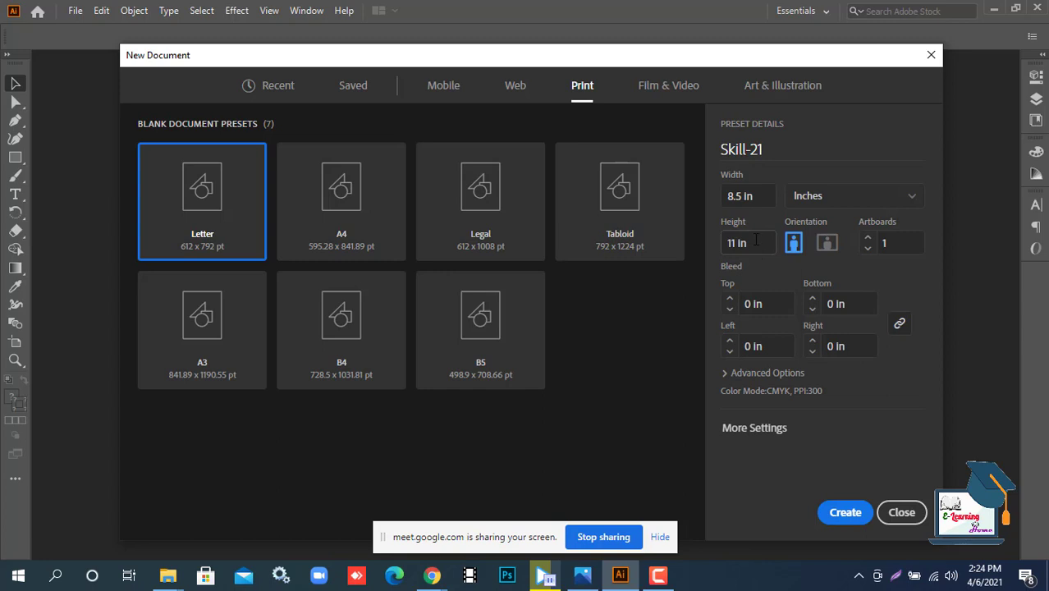
left_click(825, 251)
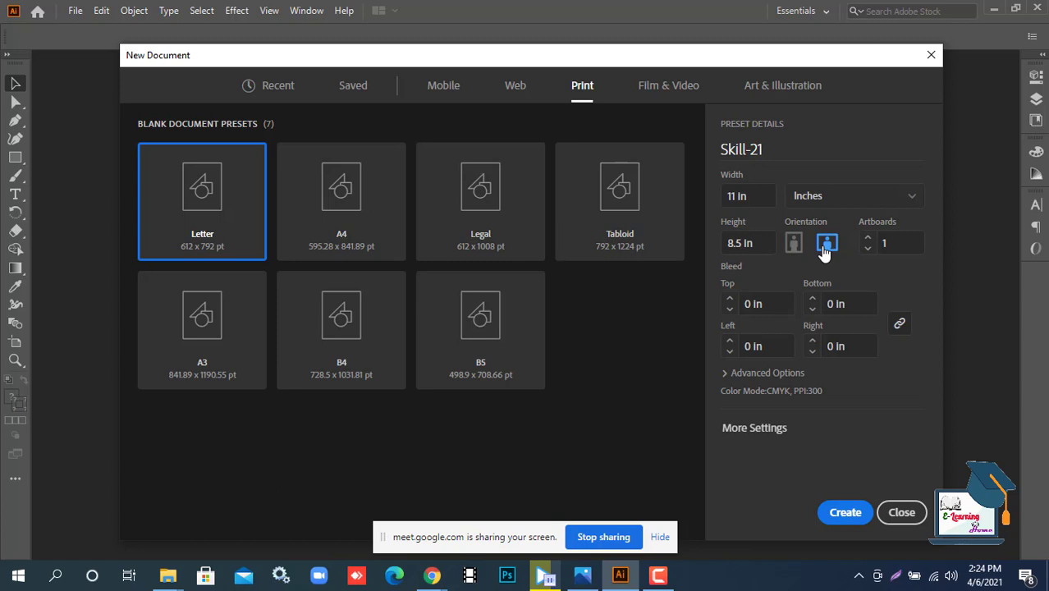
Keep a single artboard and set the linked bleed to 5 in on all four sides
left_click(870, 248)
left_click(750, 305)
left_click_drag(743, 306, 762, 305)
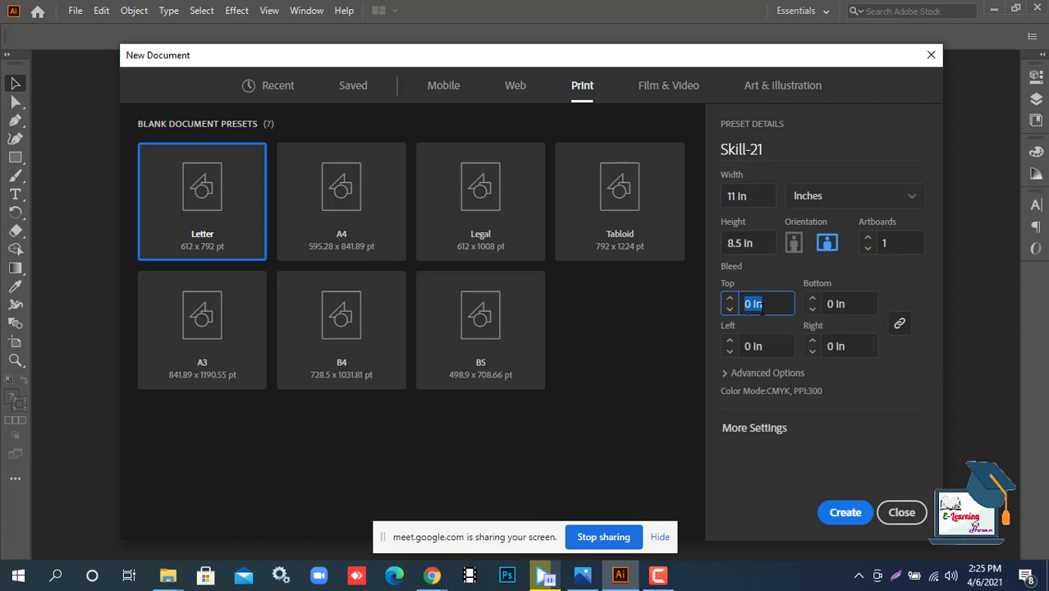
left_click(750, 303)
type("5")
left_click(900, 324)
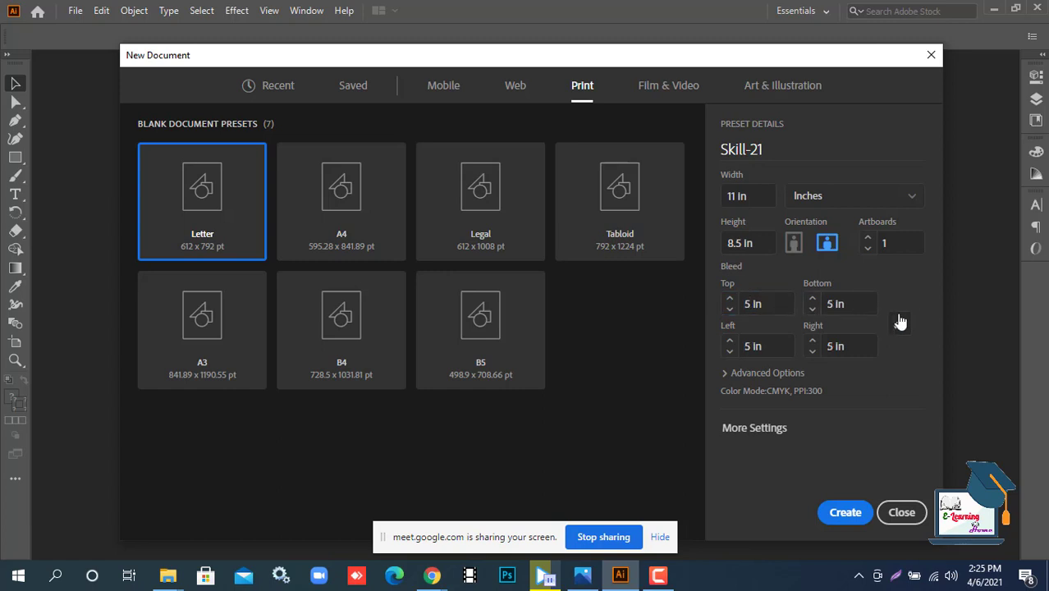
Set the bleed to 0.5 in on all four sides, keeping the values linked
left_click(745, 303)
type(".")
left_click(902, 291)
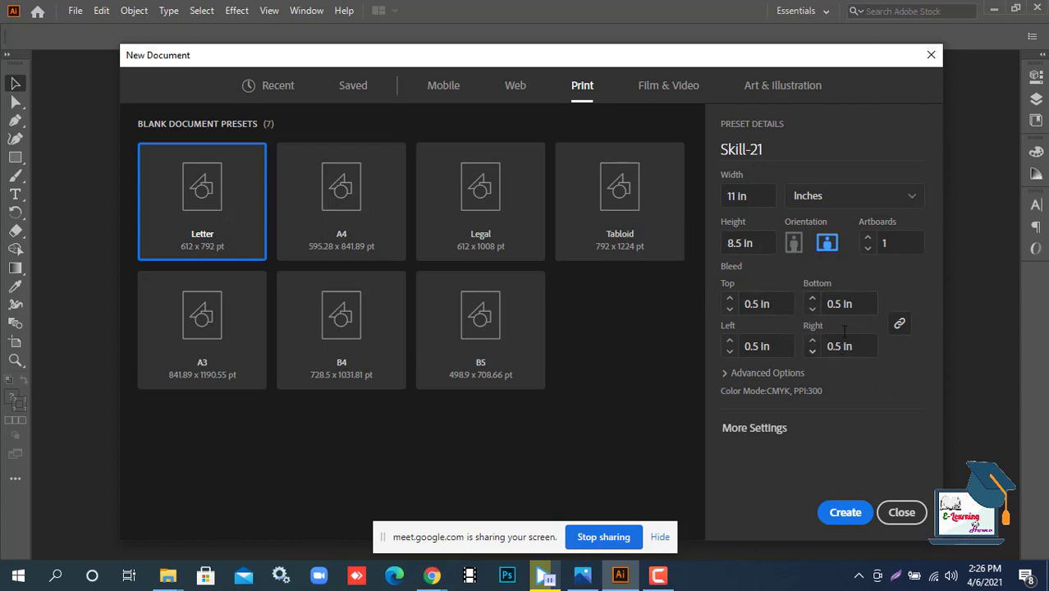
left_click(899, 325)
left_click(898, 326)
Open the additional document settings and examine the available profiles and the number of artboards
left_click(767, 428)
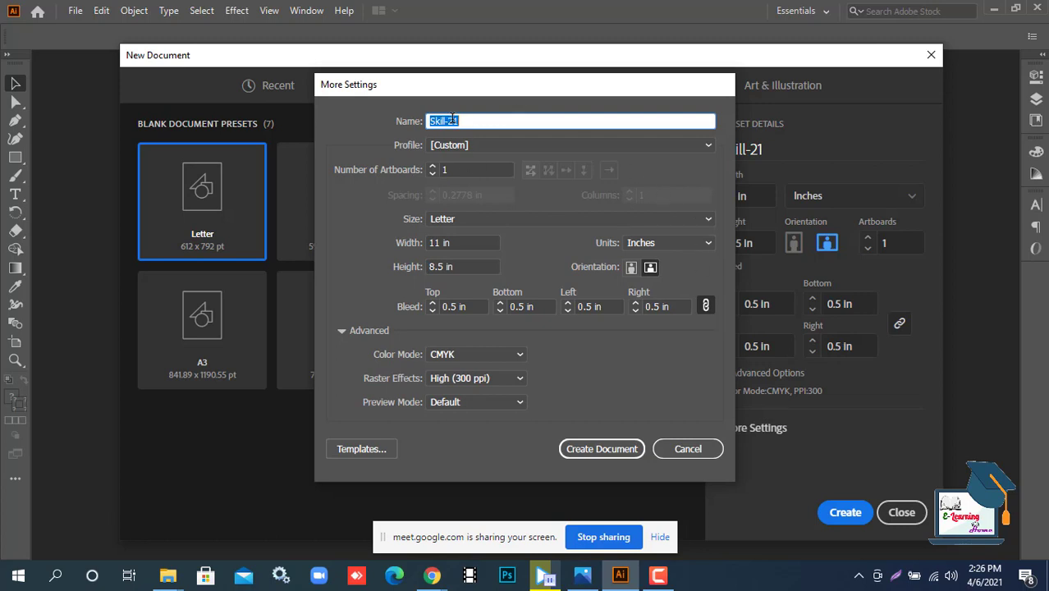
left_click(516, 150)
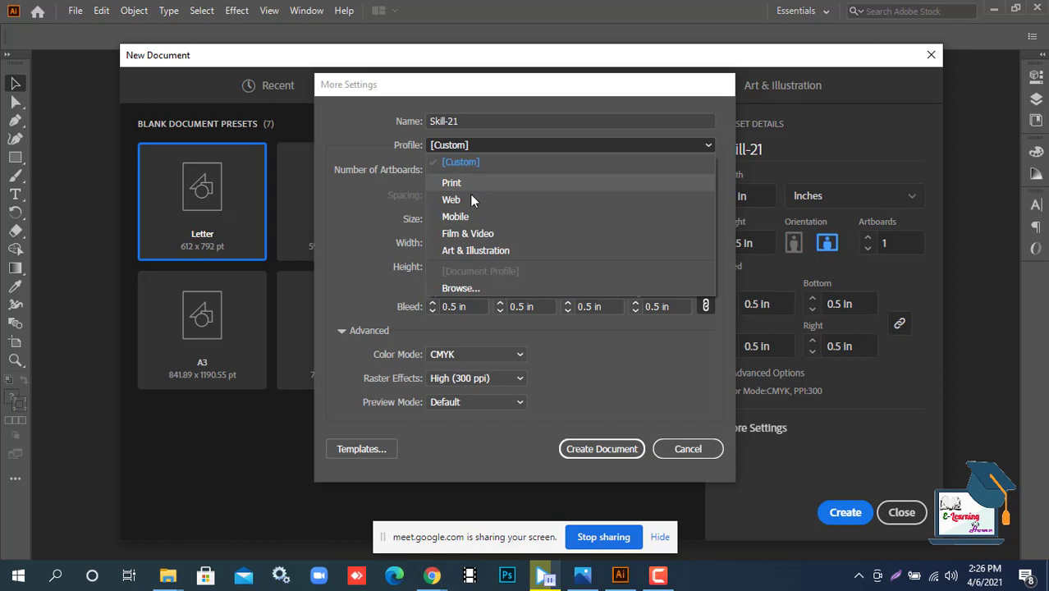
left_click(476, 151)
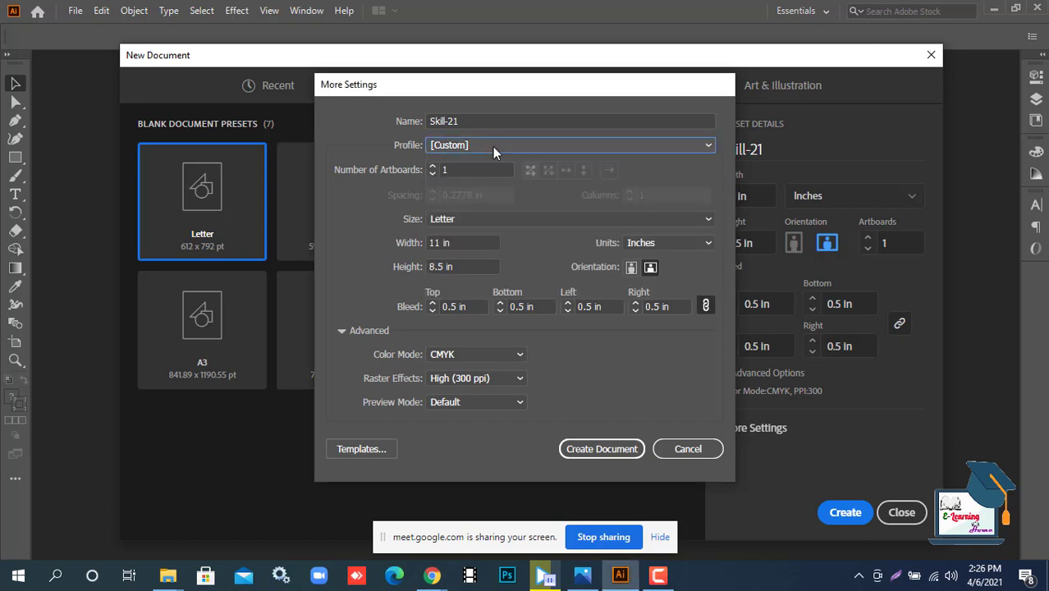
left_click(439, 170)
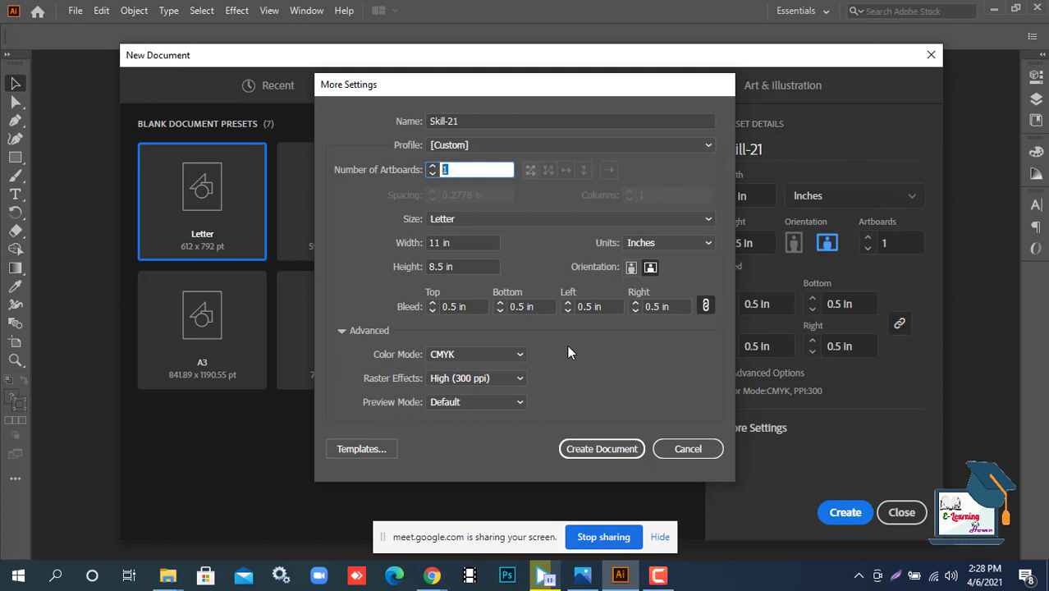
Keep the raster effects at High (300 ppi), leave the additional settings unapplied, and create the Skill-21 document
left_click(486, 379)
left_click(478, 394)
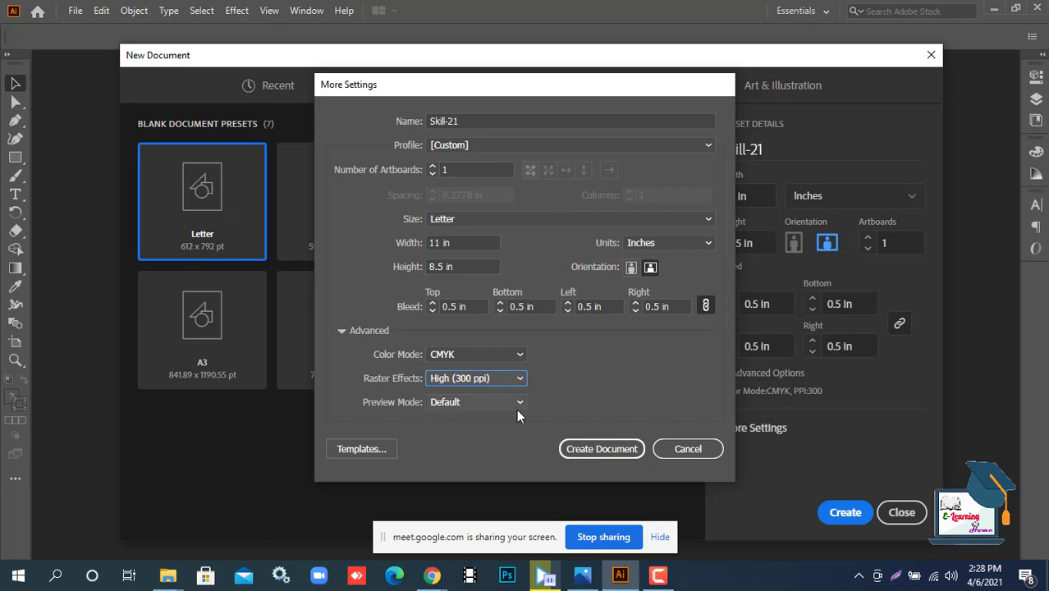
left_click(691, 450)
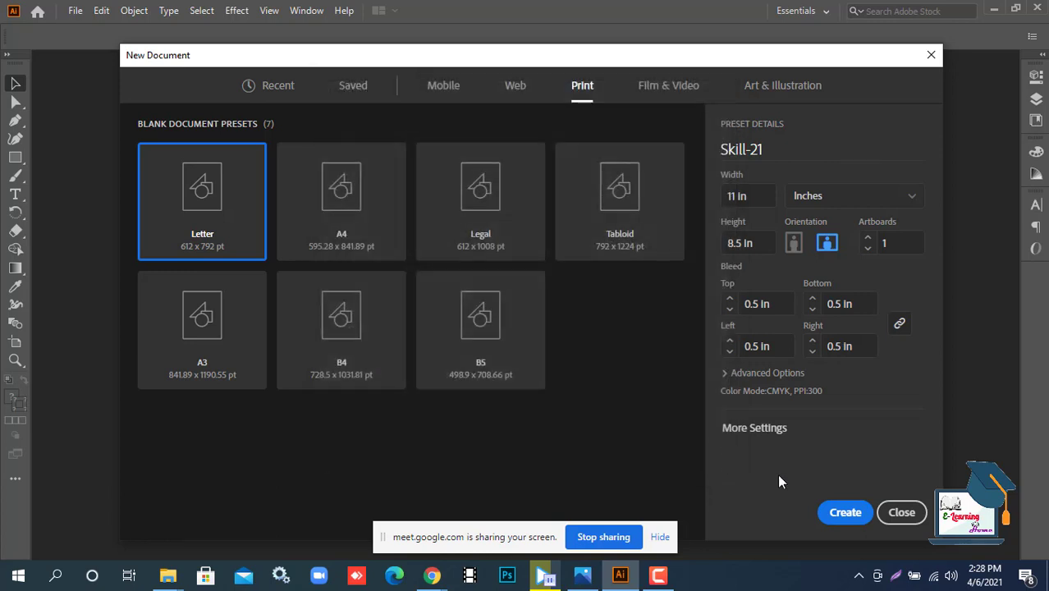
left_click(852, 513)
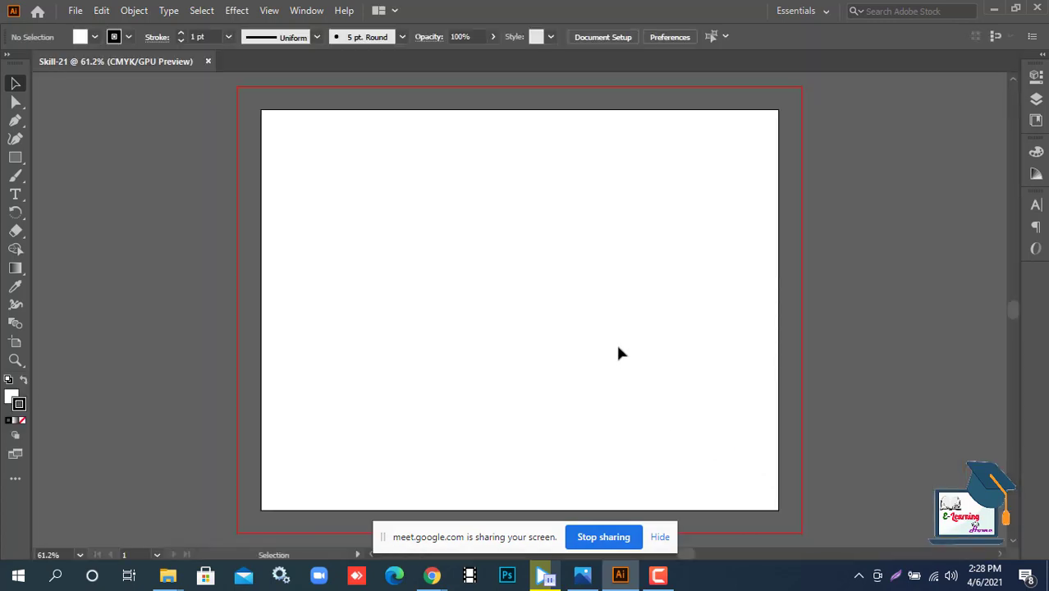
key("a")
key("ctrl+minus")
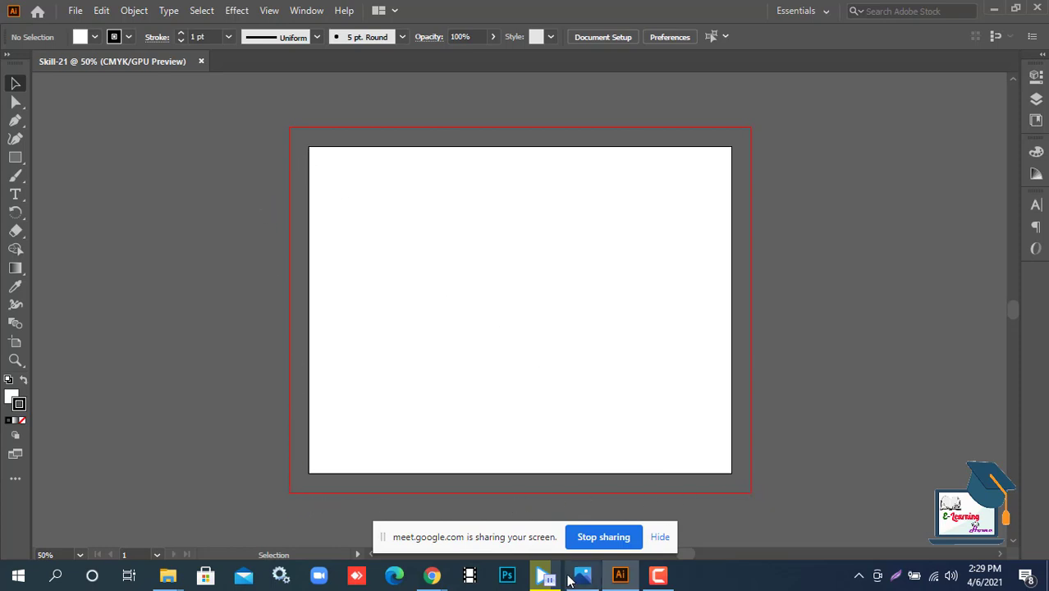
mouse_move(431, 574)
mouse_move(398, 530)
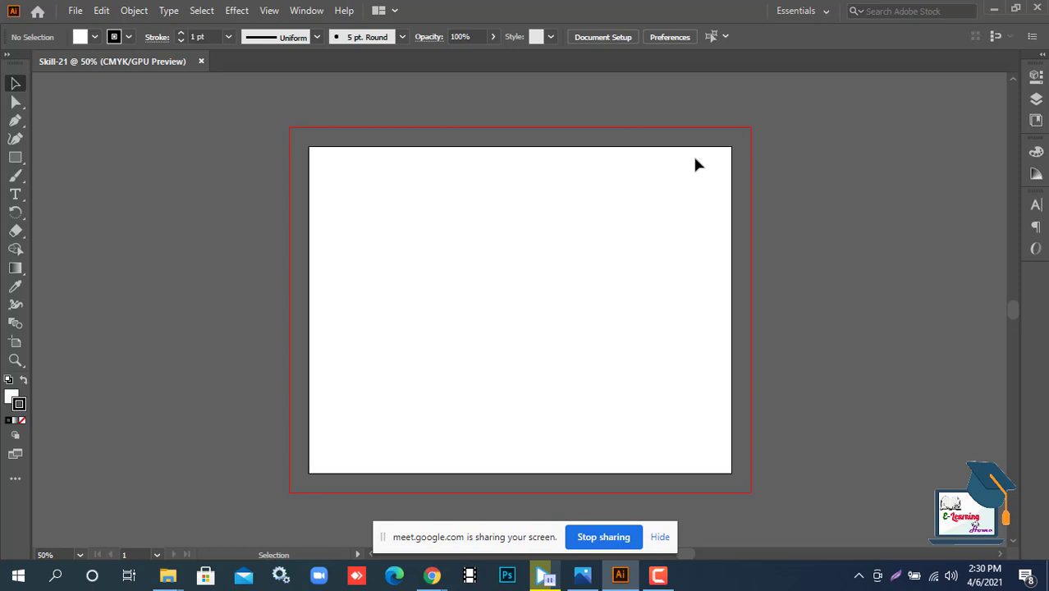
key("a")
key("v")
Start another new 11 x 8.5 in landscape document and set its number of artboards to 3
key("ctrl+n")
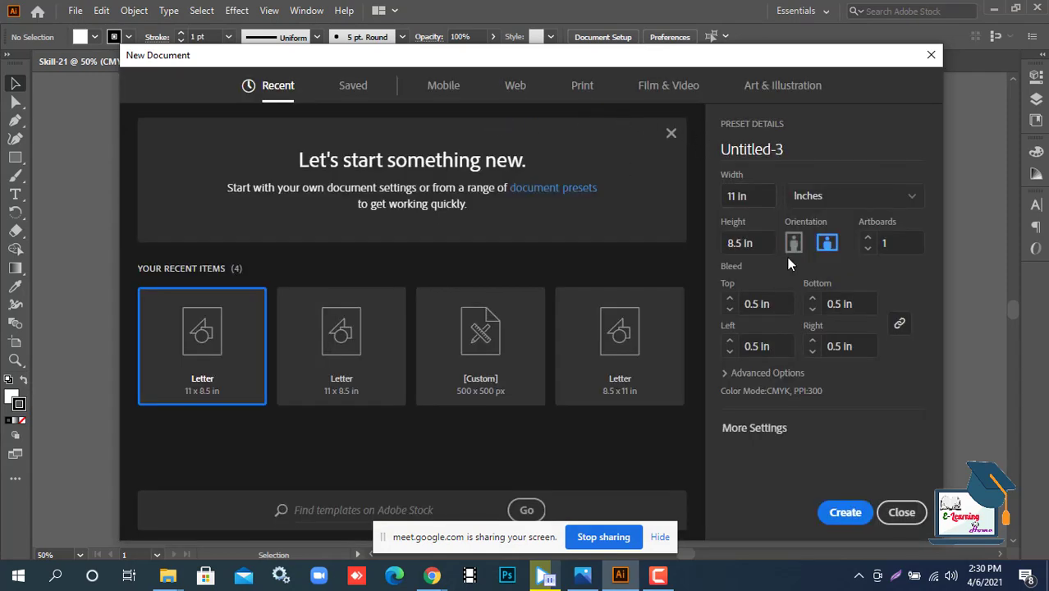
left_click(886, 242)
type("3")
Unlink the bleed values, set the top bleed to 1 in and the left bleed to 1.5 in, and create the document
left_click(903, 327)
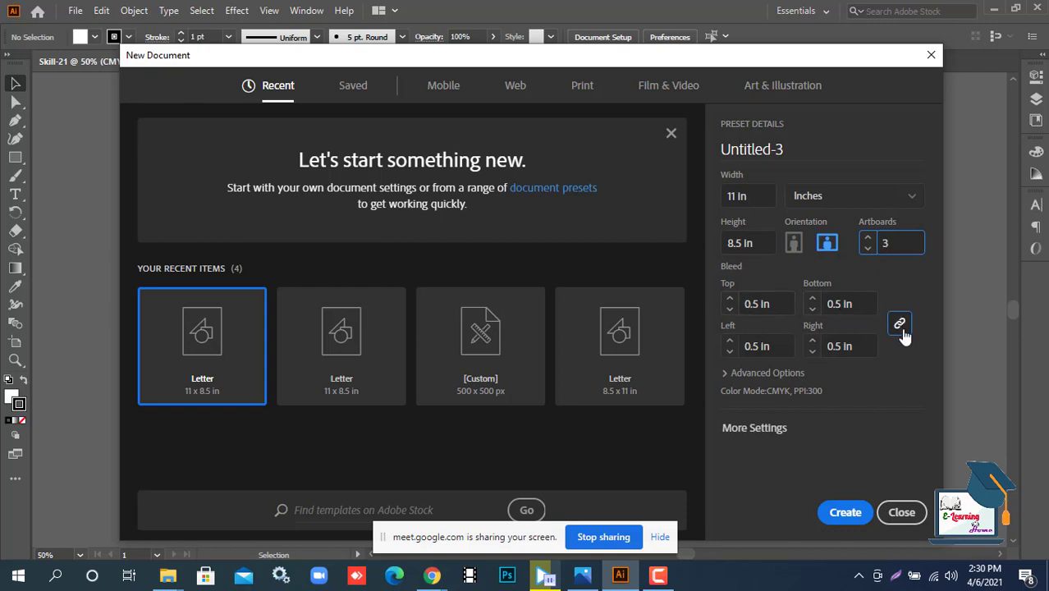
left_click(768, 304)
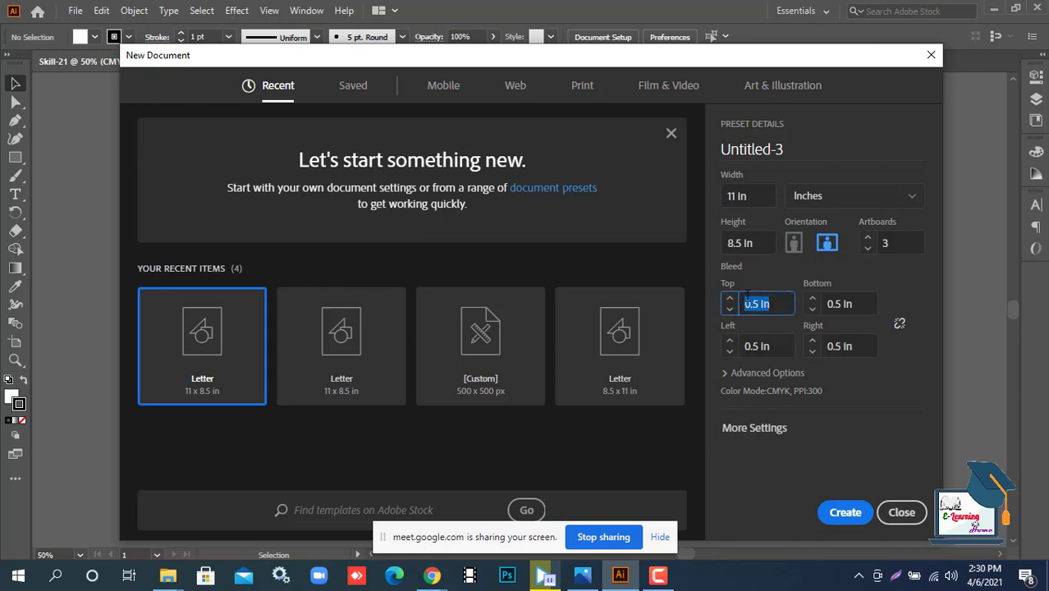
type("1")
left_click(736, 347)
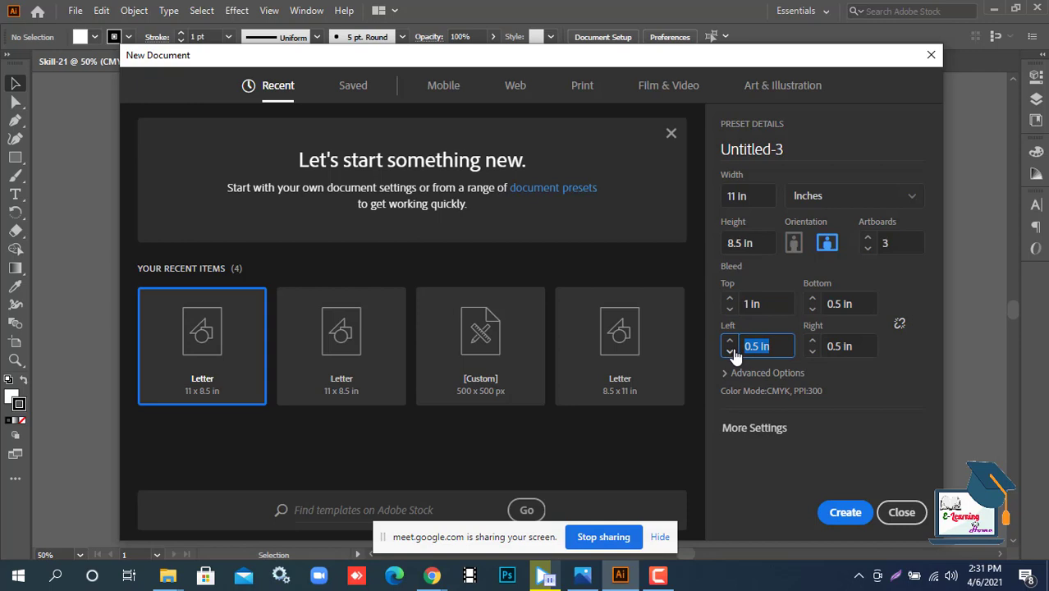
type("1.5")
left_click(850, 517)
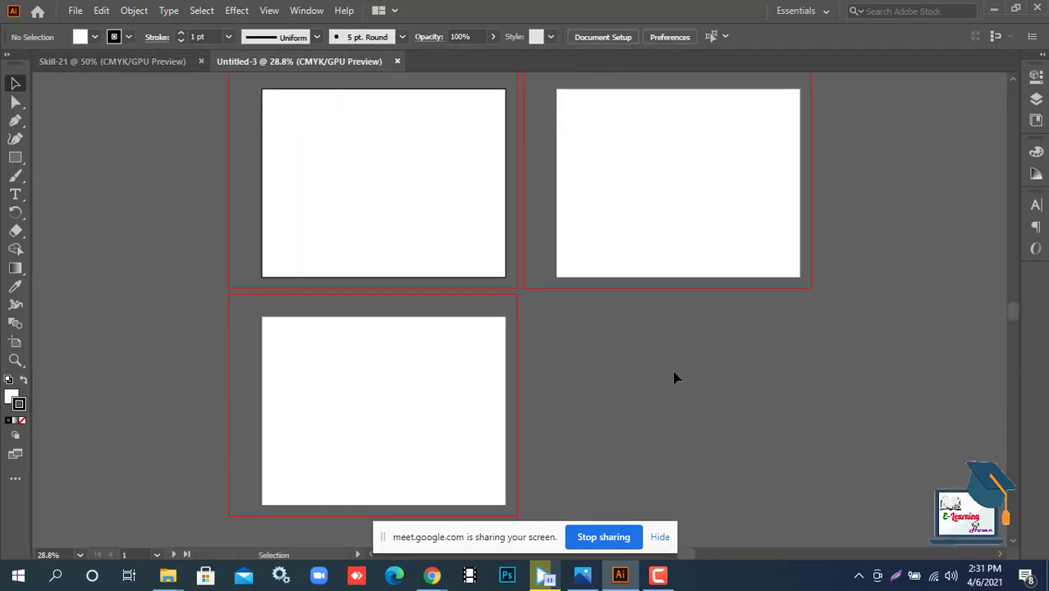
Examine the three artboards and their uneven bleed outlines, and close the three-artboard document
key("ctrl+minus")
key("ctrl+minus")
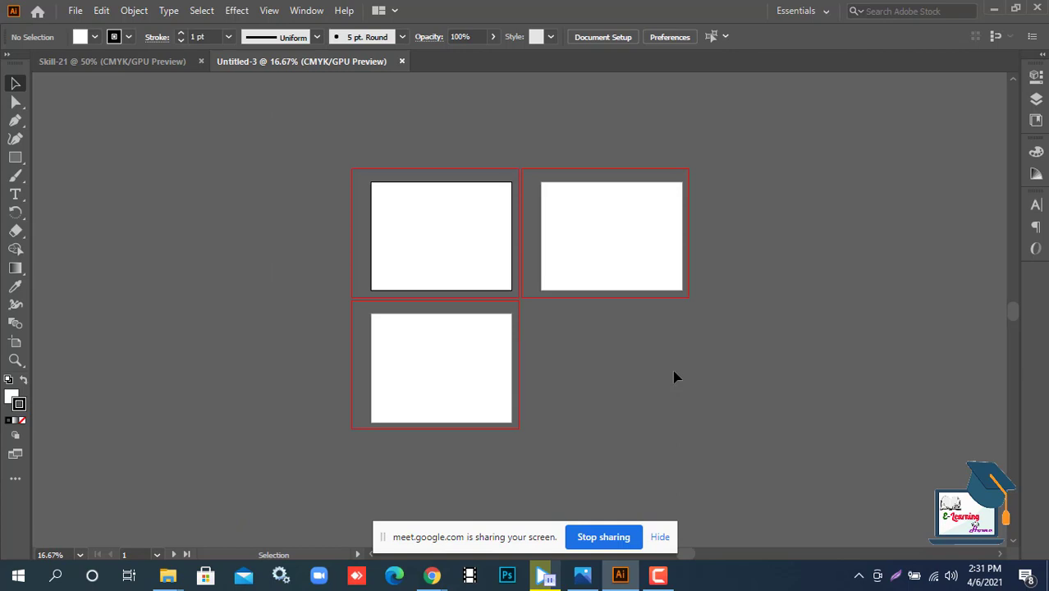
key("ctrl+plus")
key("ctrl+plus")
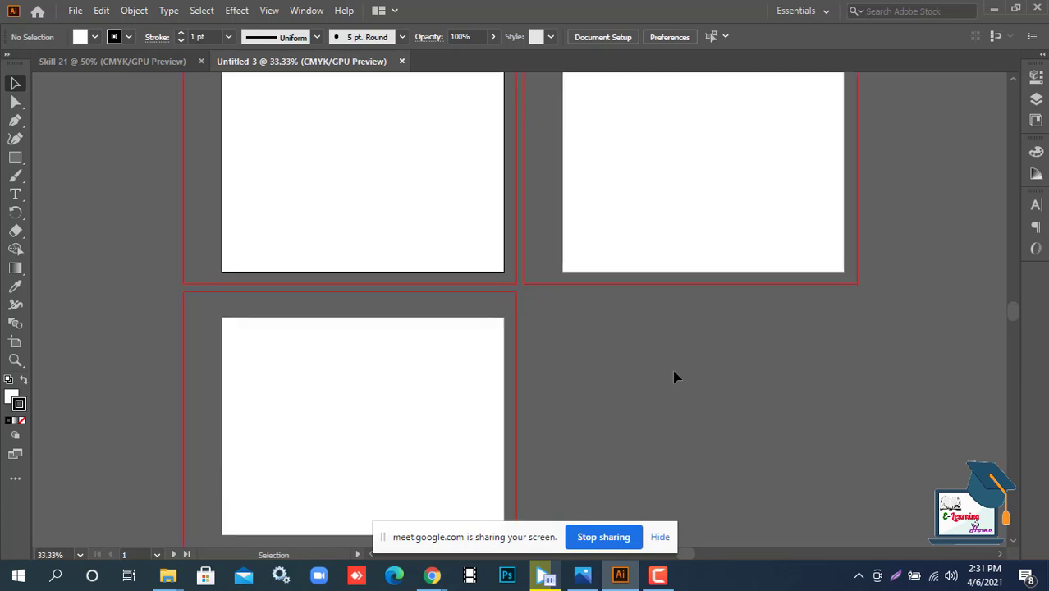
scroll(354, 260, "up", 3)
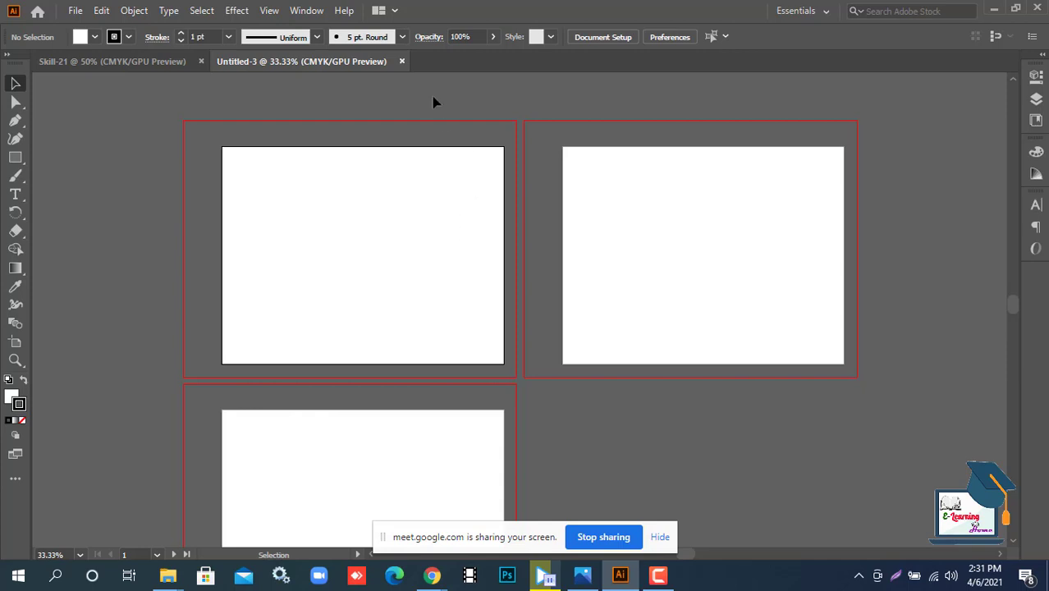
left_click(401, 62)
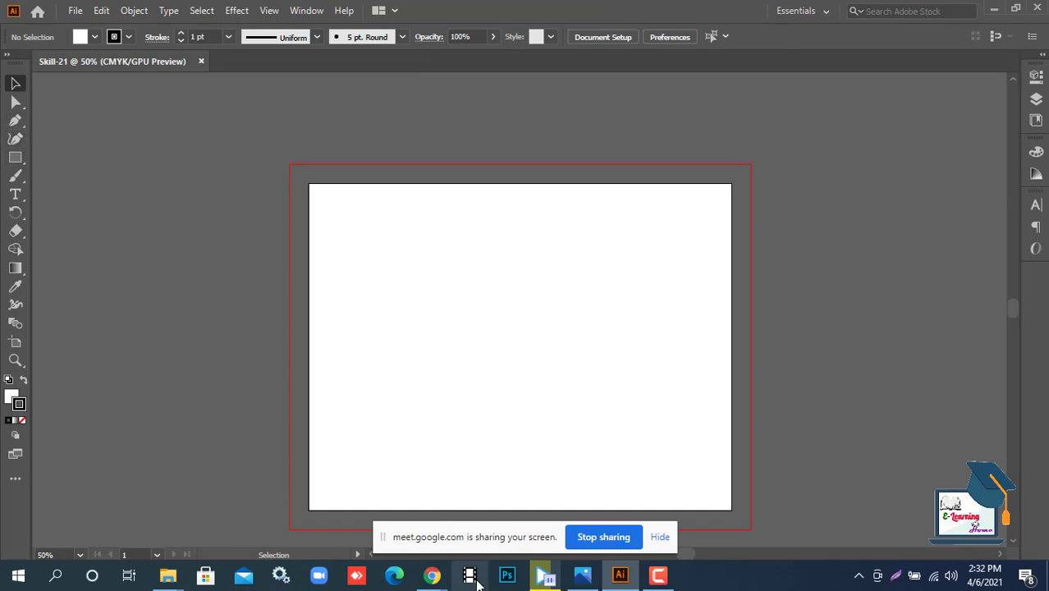
Switch to the labelled Illustrator workspace image in Photos and examine its enlarged application bar, control panel, toolbar and artboard labels
left_click(582, 575)
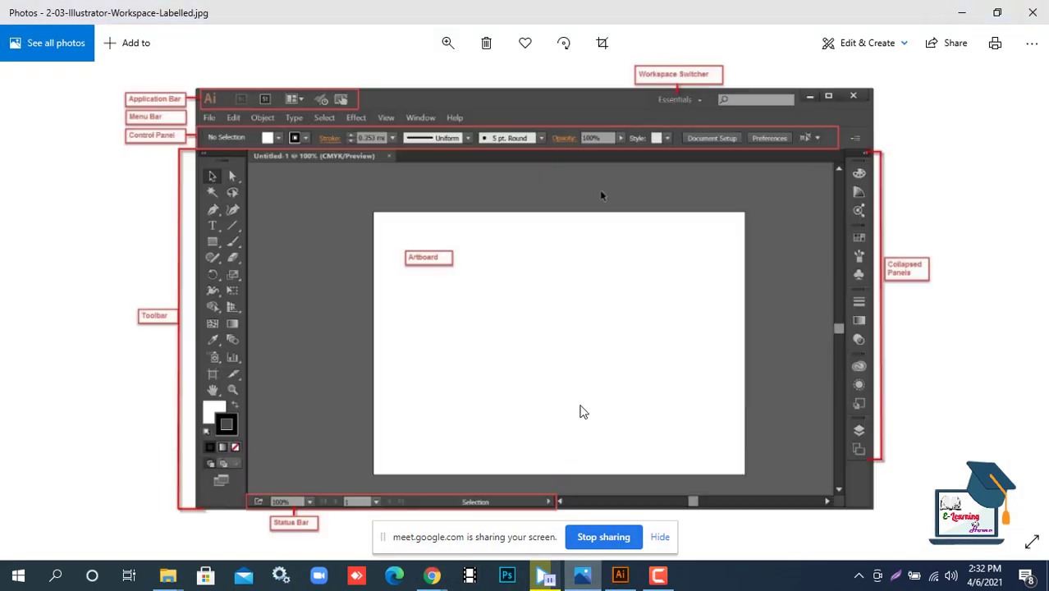
scroll(639, 312, "up", 2)
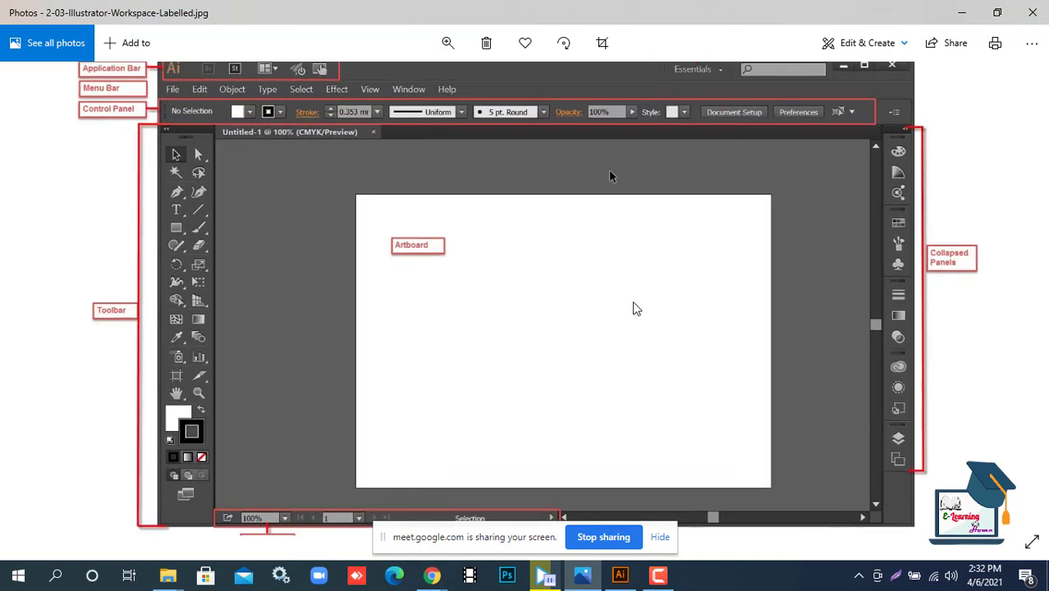
left_click_drag(541, 262, 559, 442)
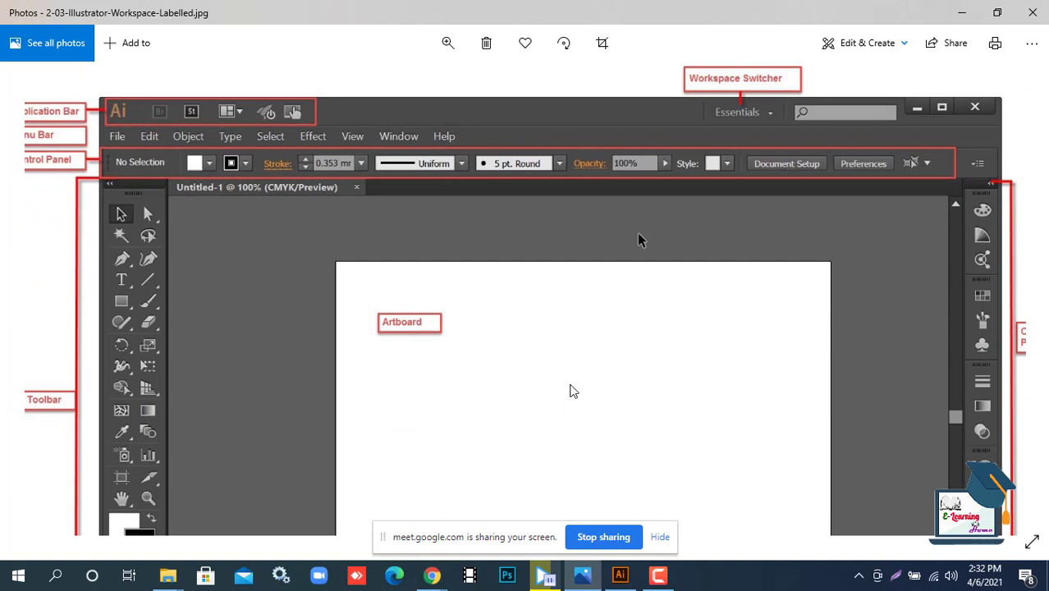
scroll(573, 392, "down", 1)
left_click_drag(543, 294, 558, 312)
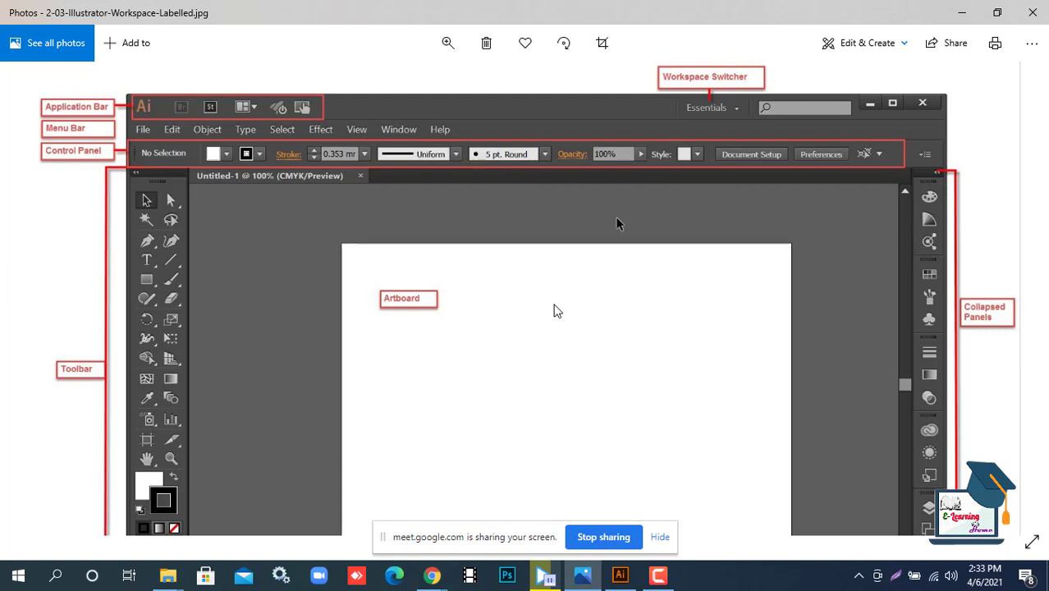
Switch back to Illustrator and draw a rectangle with the Rectangle tool in the upper-left part of the Skill-21 artboard
left_click(620, 574)
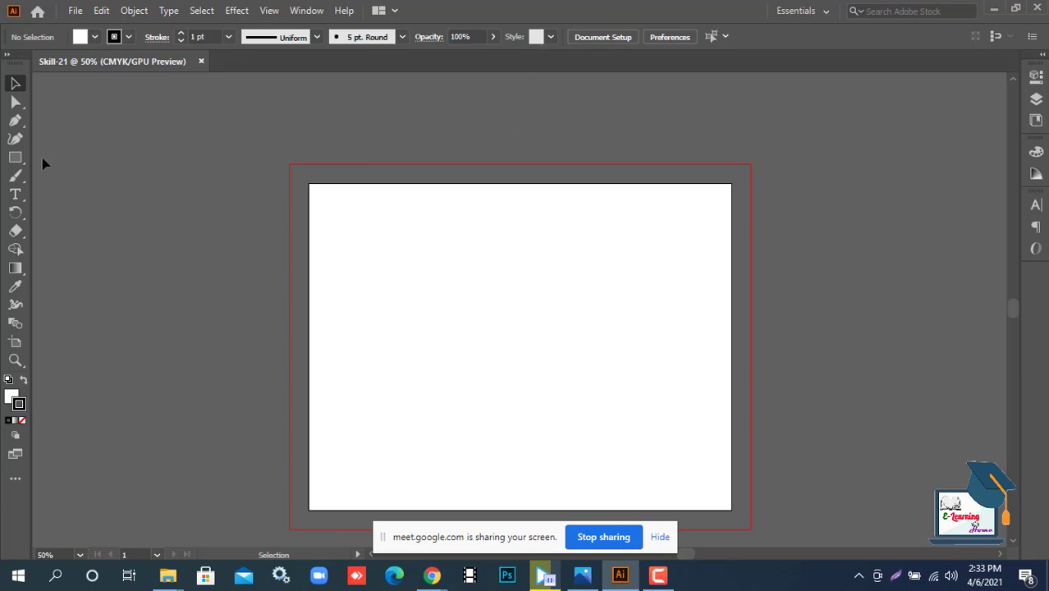
left_click(16, 158)
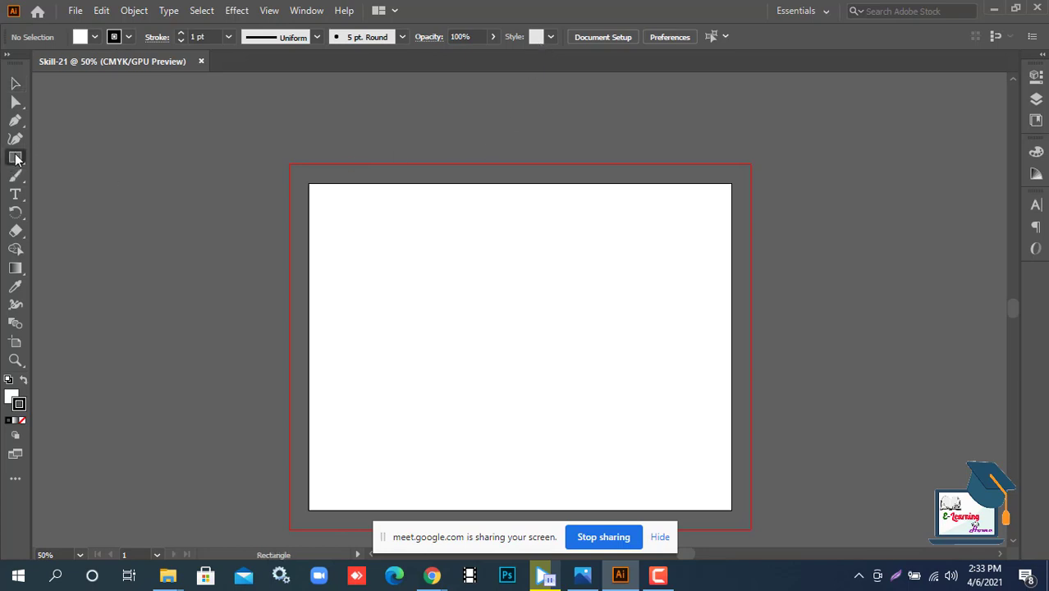
left_click_drag(404, 241, 552, 351)
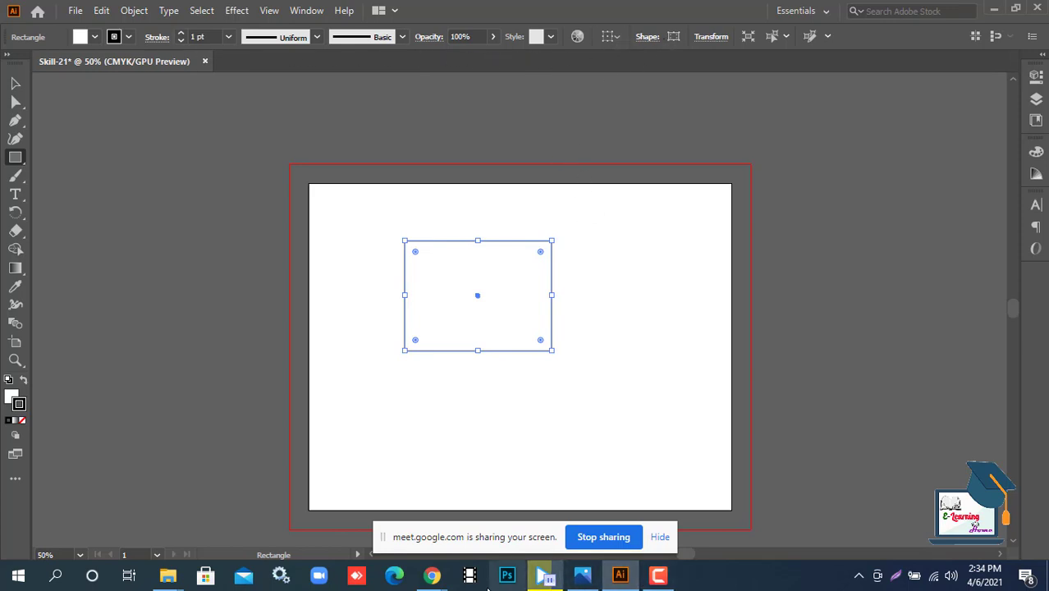
Switch to the Google Meet call in Chrome and open its list of participants
left_click(584, 574)
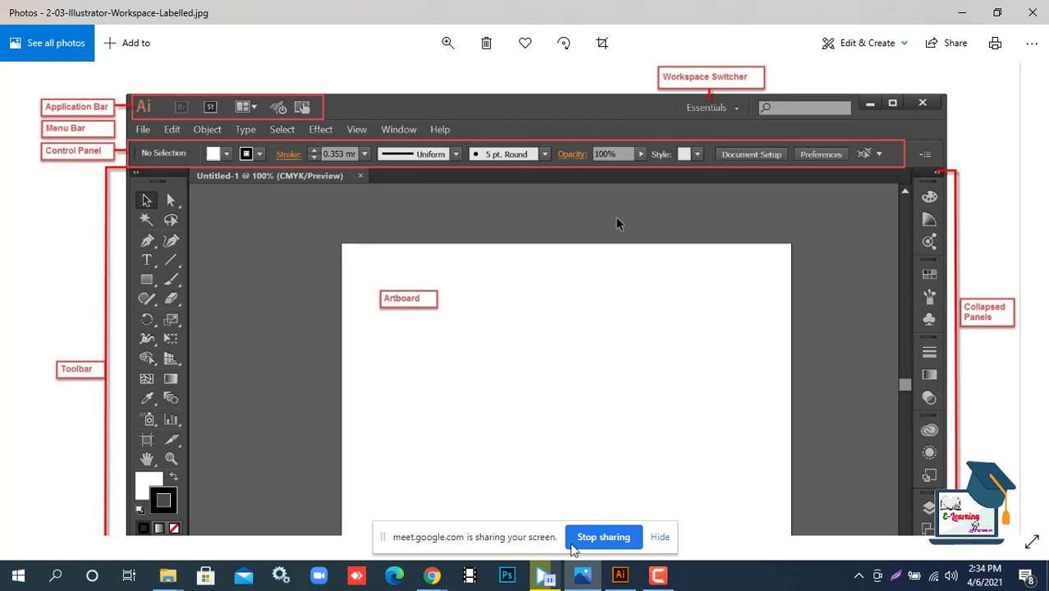
left_click(431, 575)
left_click(368, 484)
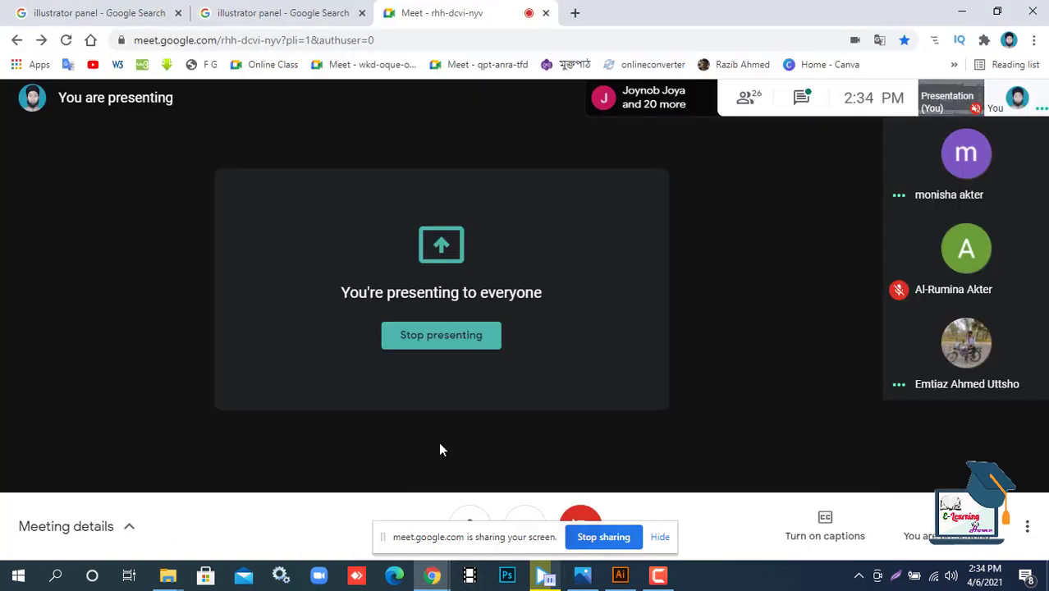
mouse_move(931, 246)
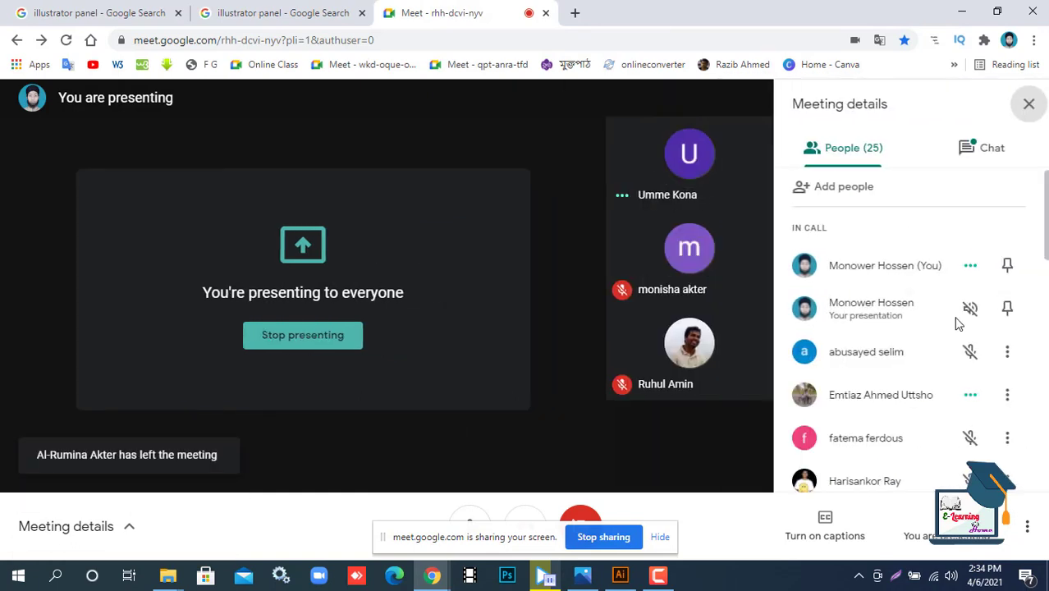
Go through the whole participant list and back to its start, examining who is in the call and their microphone status
scroll(955, 330, "down", 3)
scroll(997, 367, "down", 3)
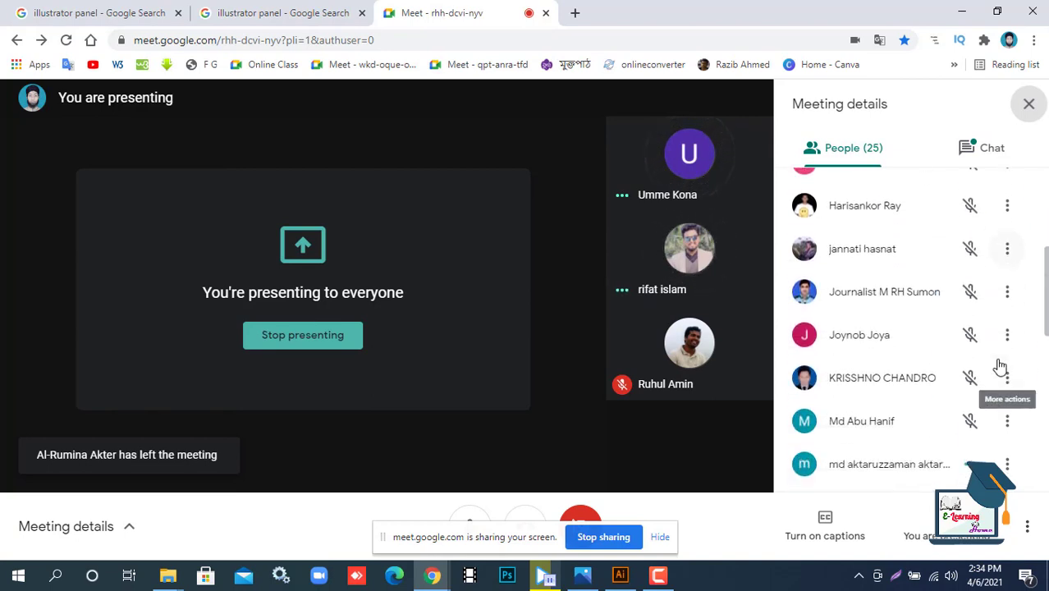
scroll(999, 364, "down", 3)
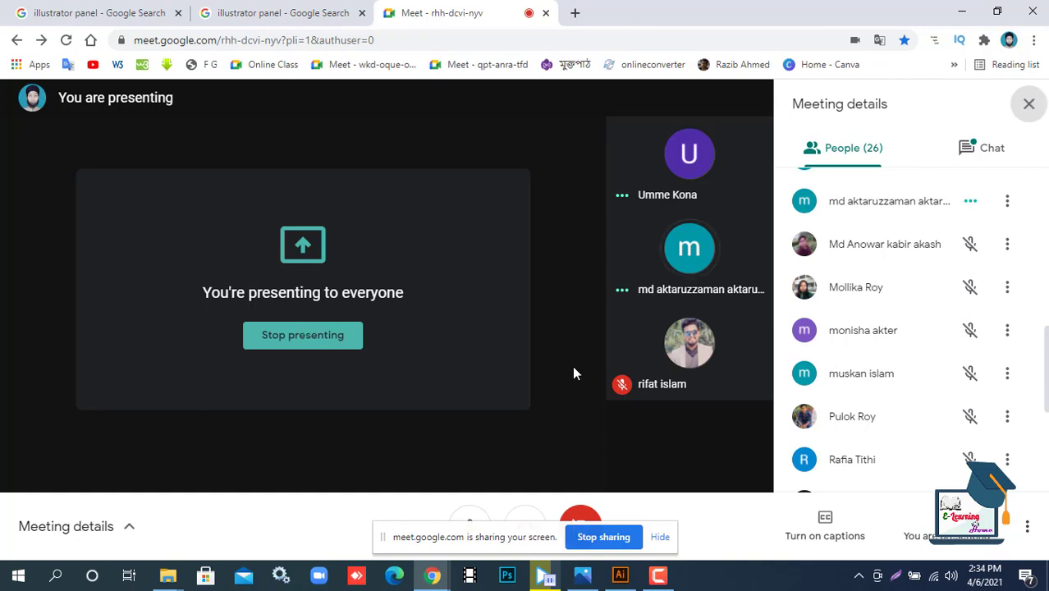
scroll(931, 279, "down", 1)
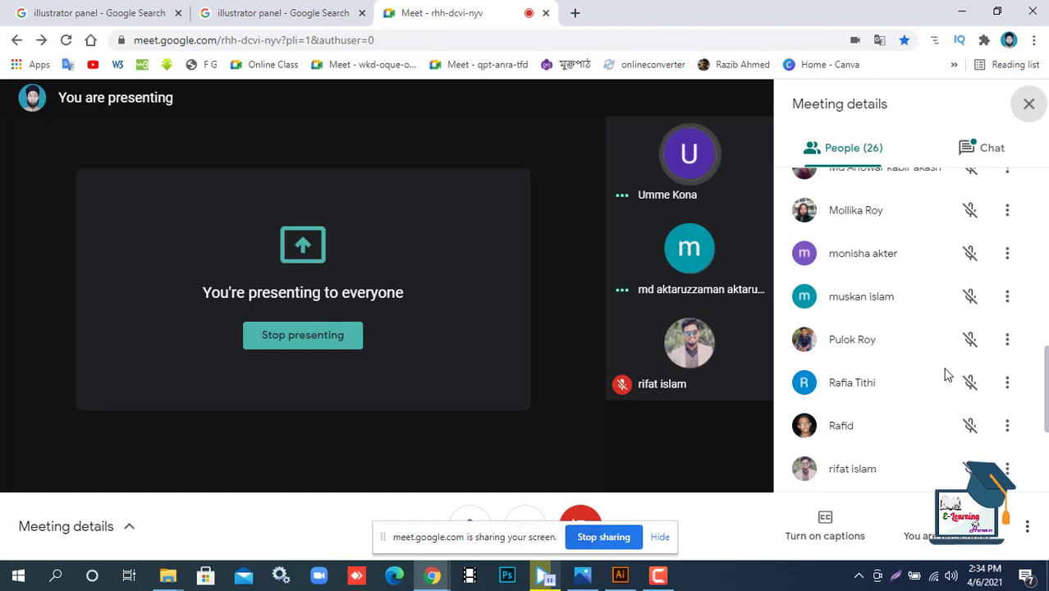
scroll(944, 379, "down", 2)
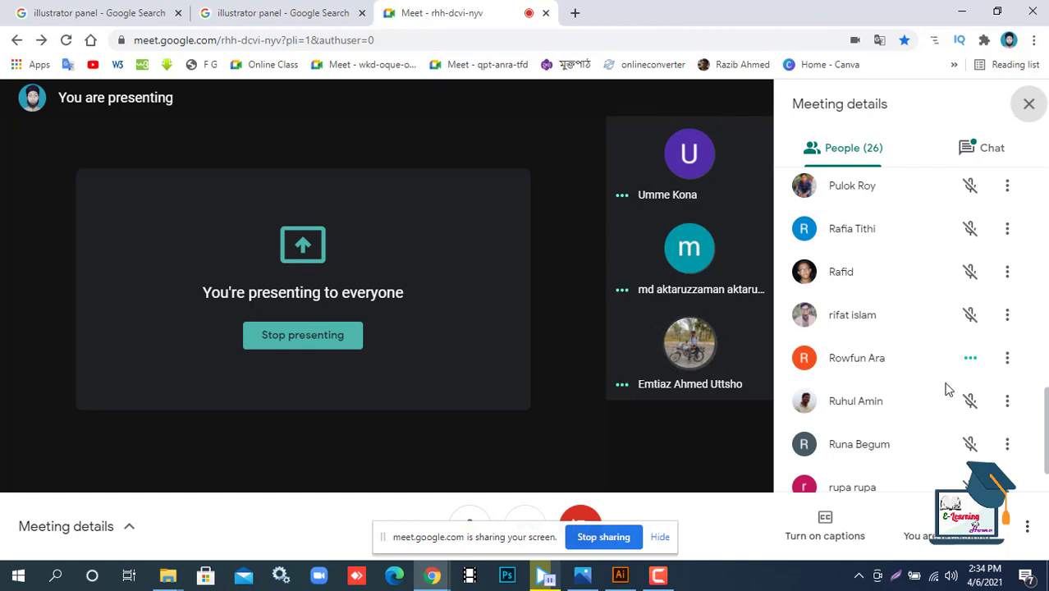
scroll(946, 389, "down", 1)
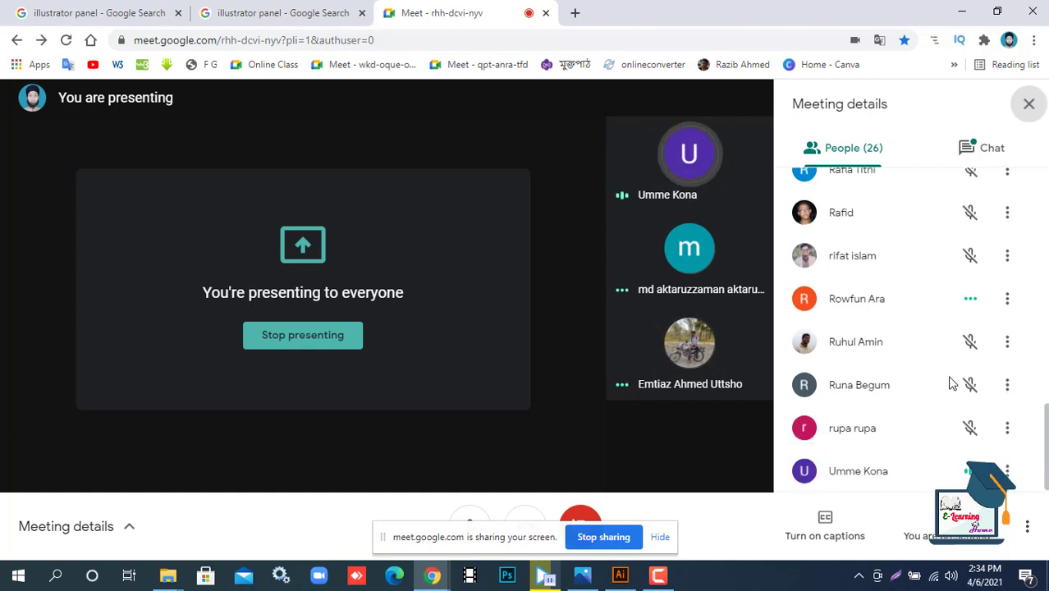
scroll(942, 378, "up", 3)
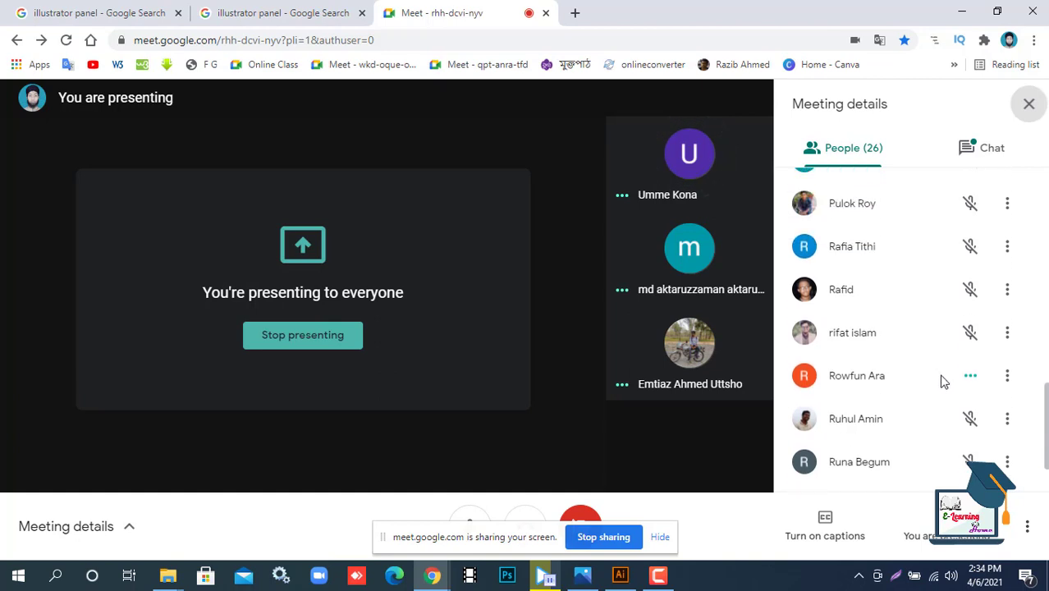
scroll(940, 374, "up", 2)
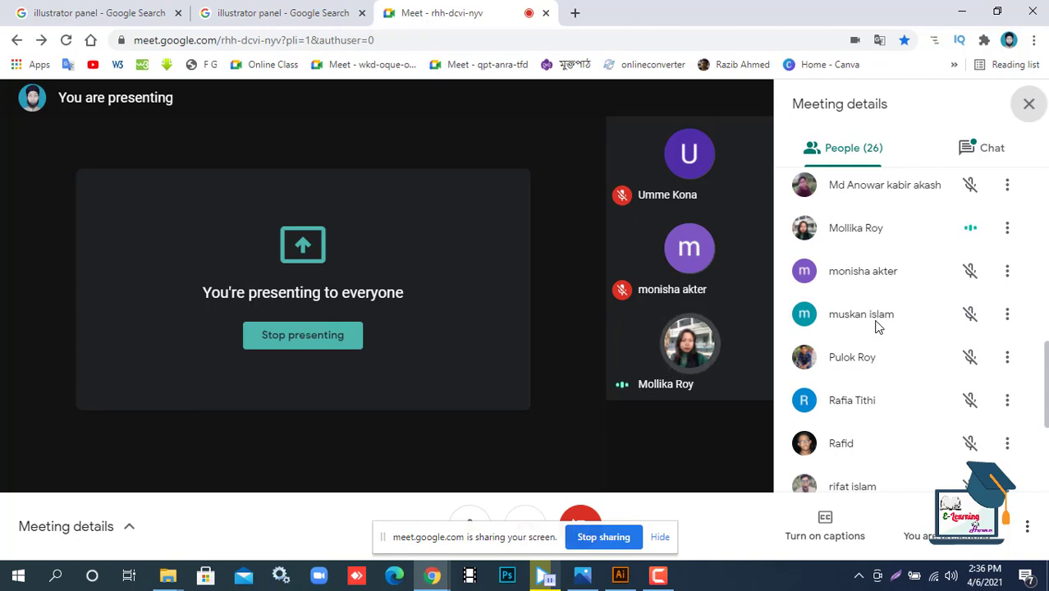
scroll(875, 324, "up", 3)
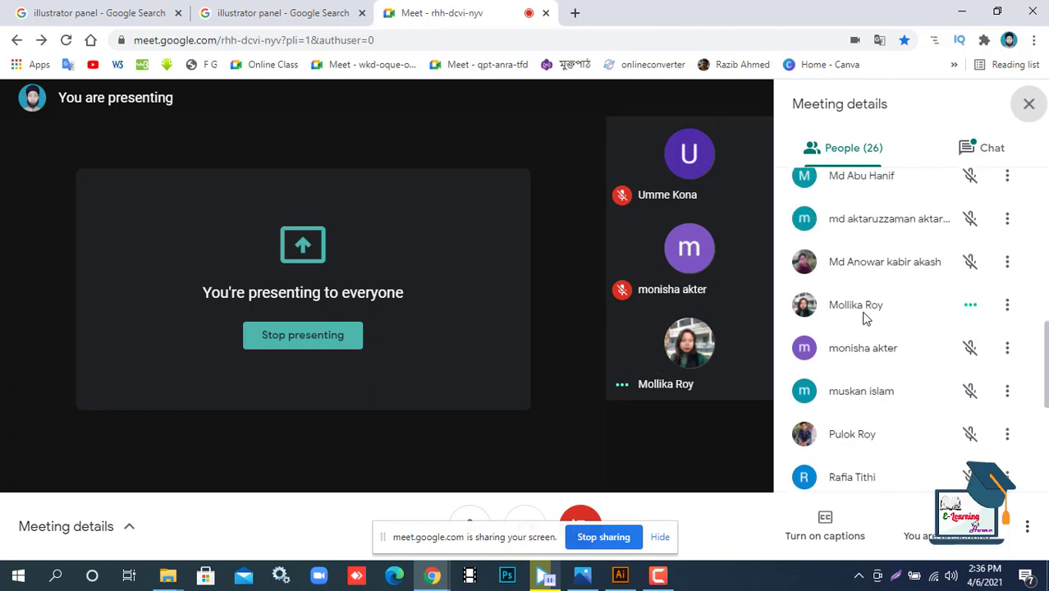
scroll(865, 310, "up", 3)
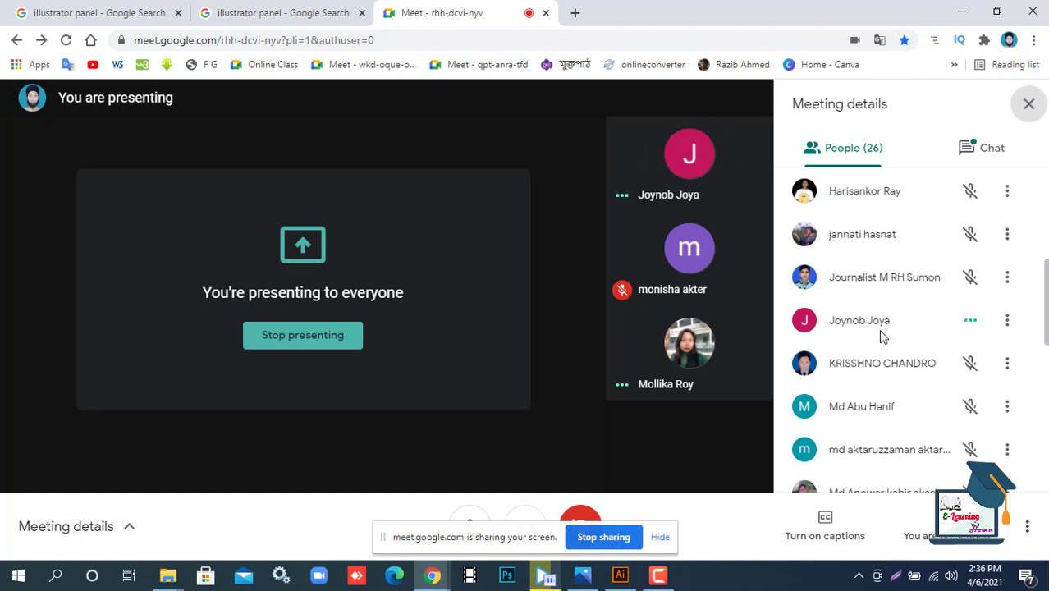
scroll(882, 336, "up", 3)
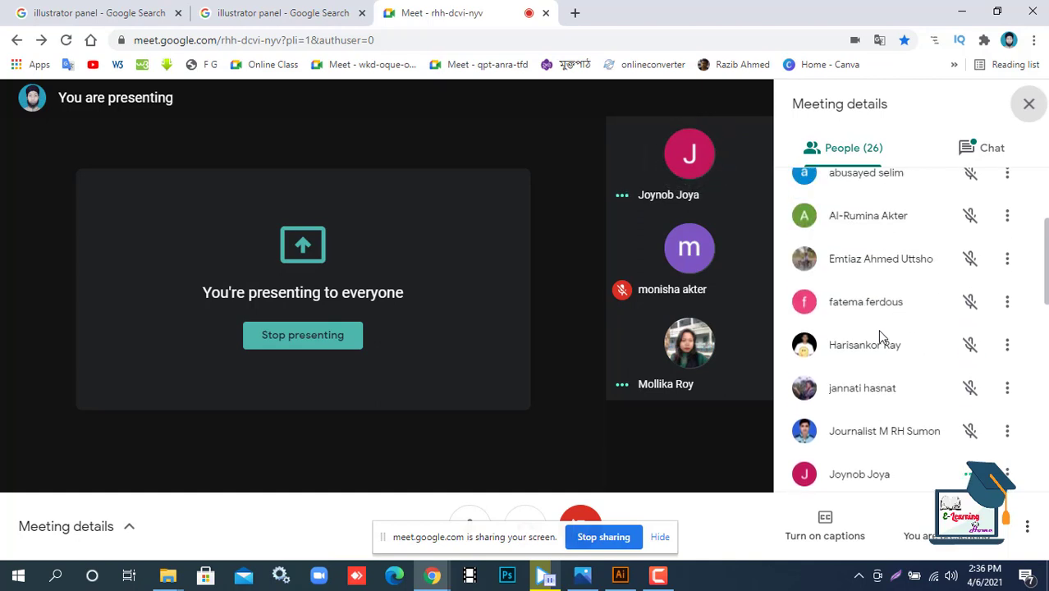
scroll(878, 329, "up", 1)
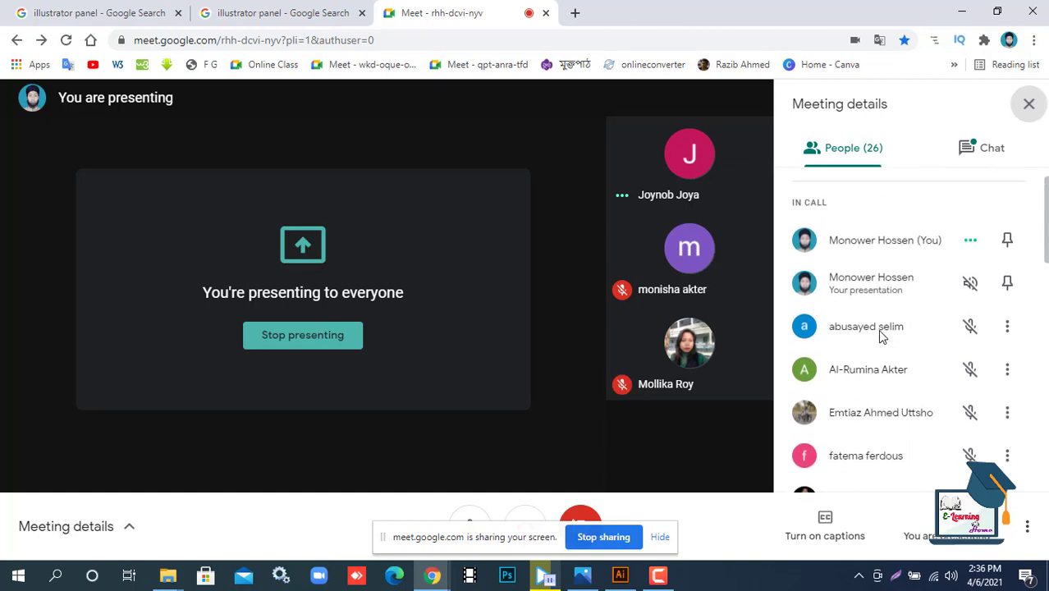
Look further down the participant list, switch back to Illustrator and dismiss the Google Chrome presenting notification
scroll(877, 329, "down", 4)
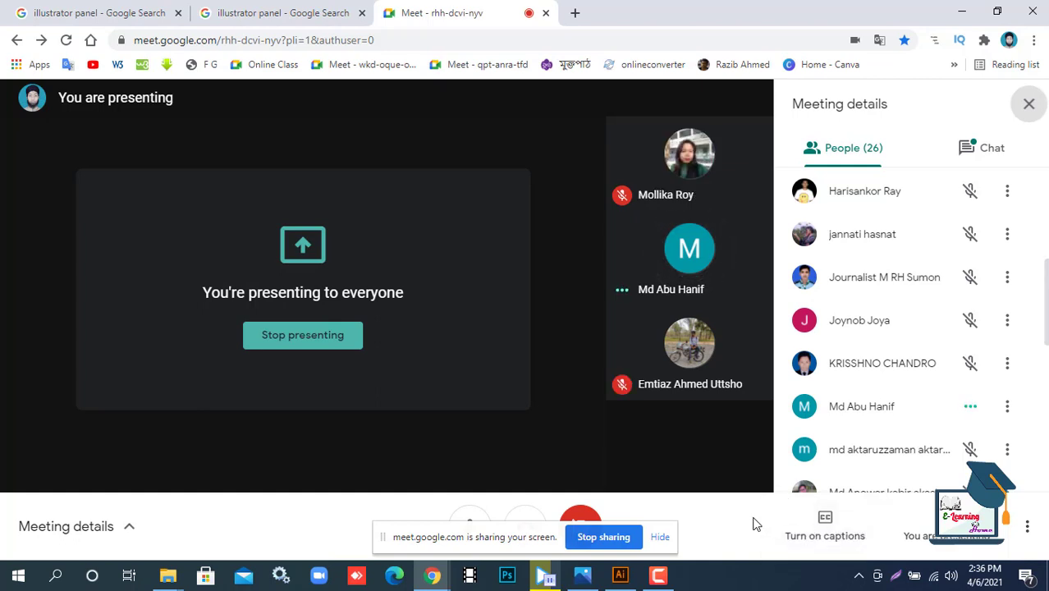
left_click(626, 576)
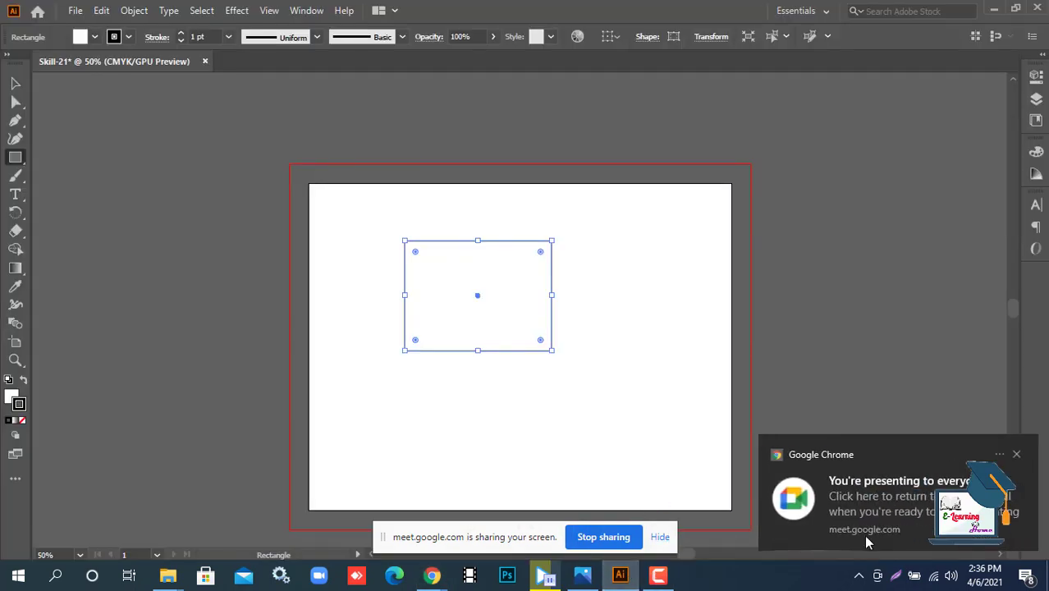
left_click(1017, 454)
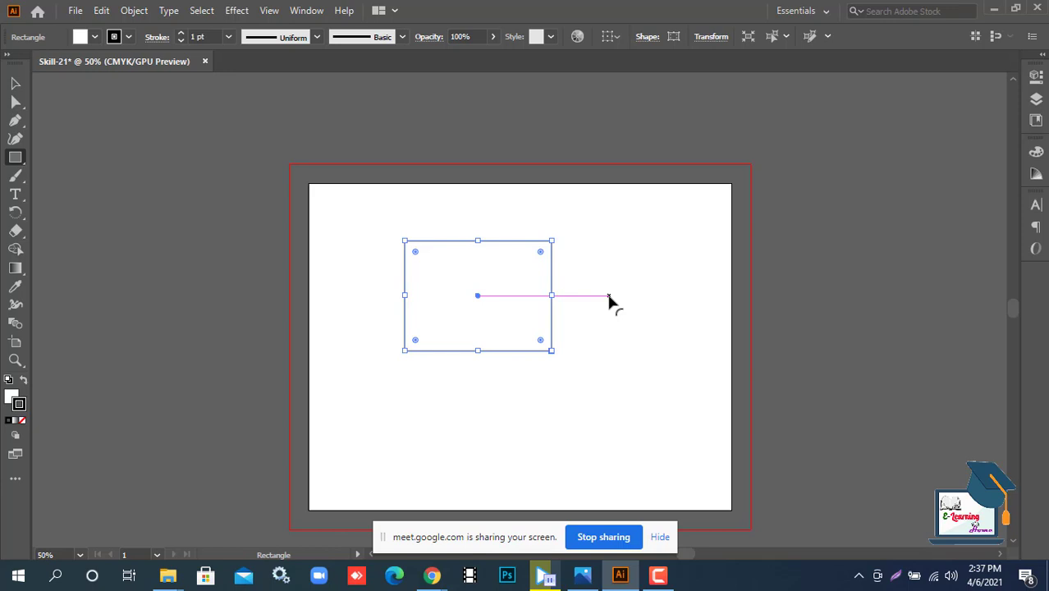
Compare the labelled workspace image in Photos with the live Illustrator workspace, going back and forth between them and ending in Illustrator
left_click(582, 575)
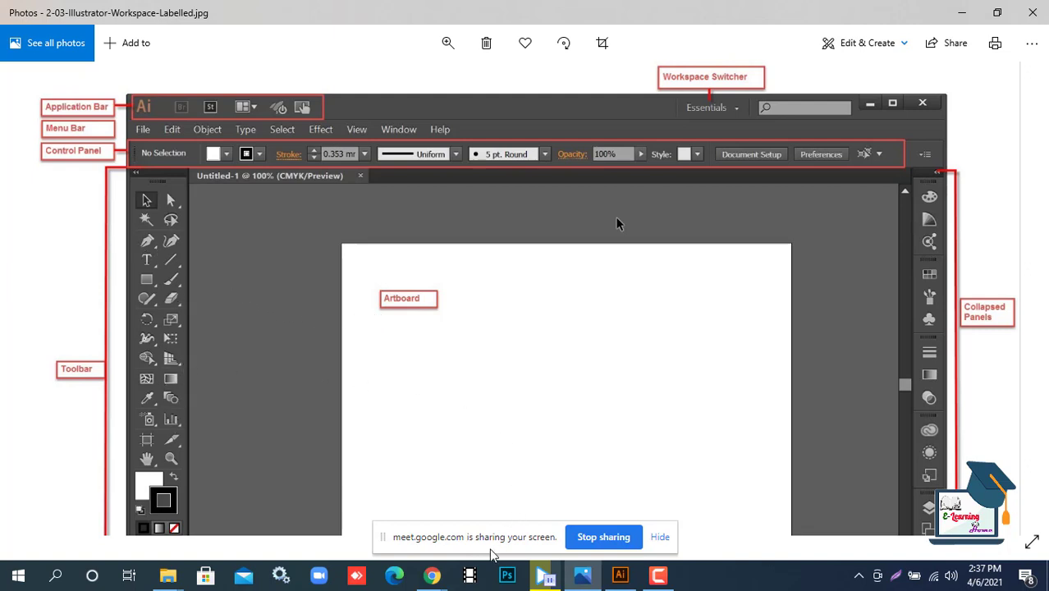
left_click(621, 577)
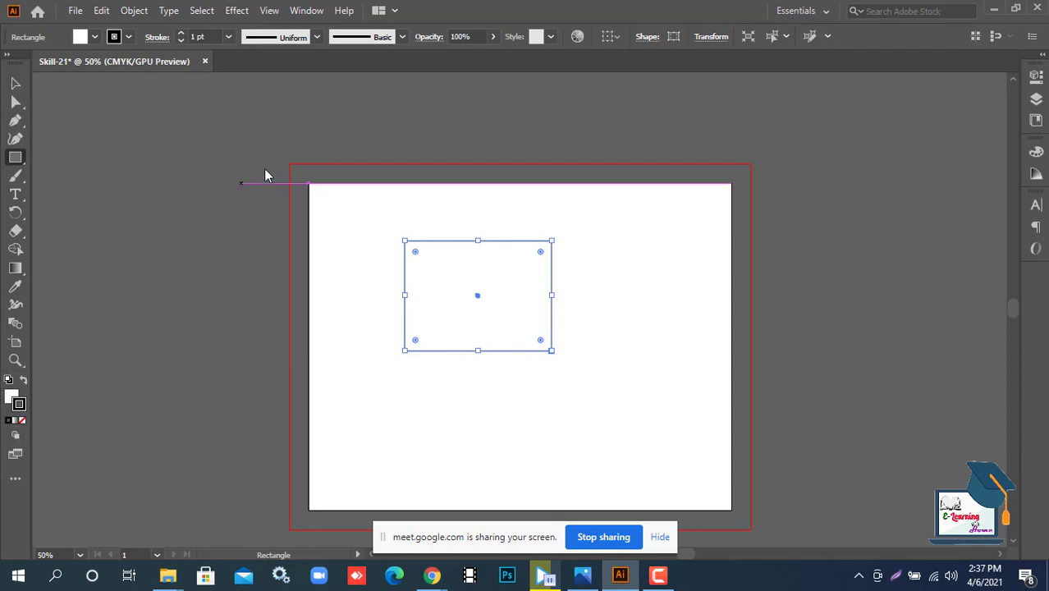
left_click(621, 577)
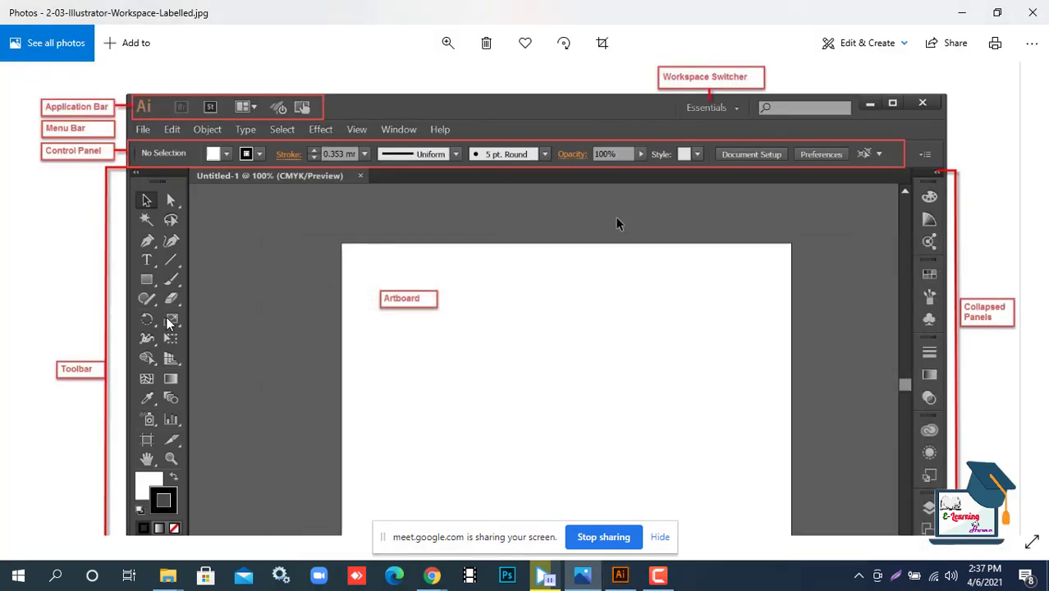
left_click(621, 577)
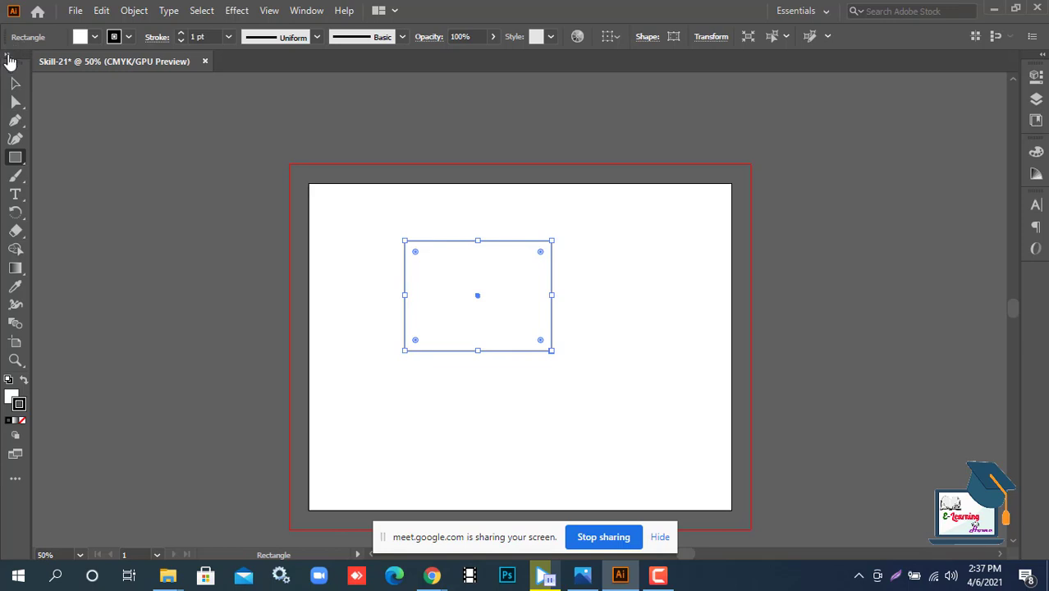
Switch the toolbar to two columns, return it to one column, and expand it to two columns again
left_click(8, 56)
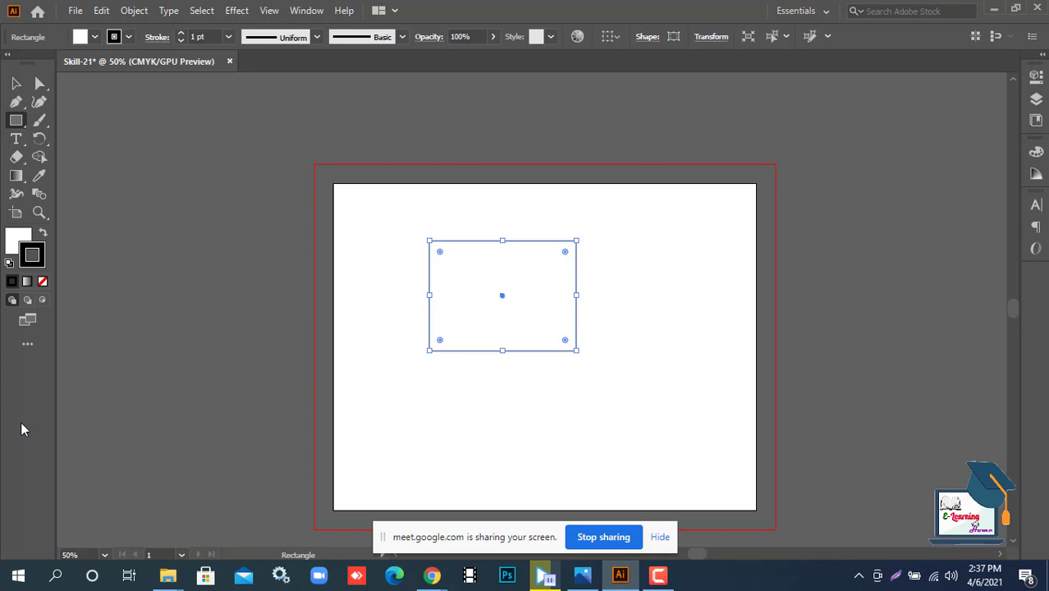
left_click(9, 55)
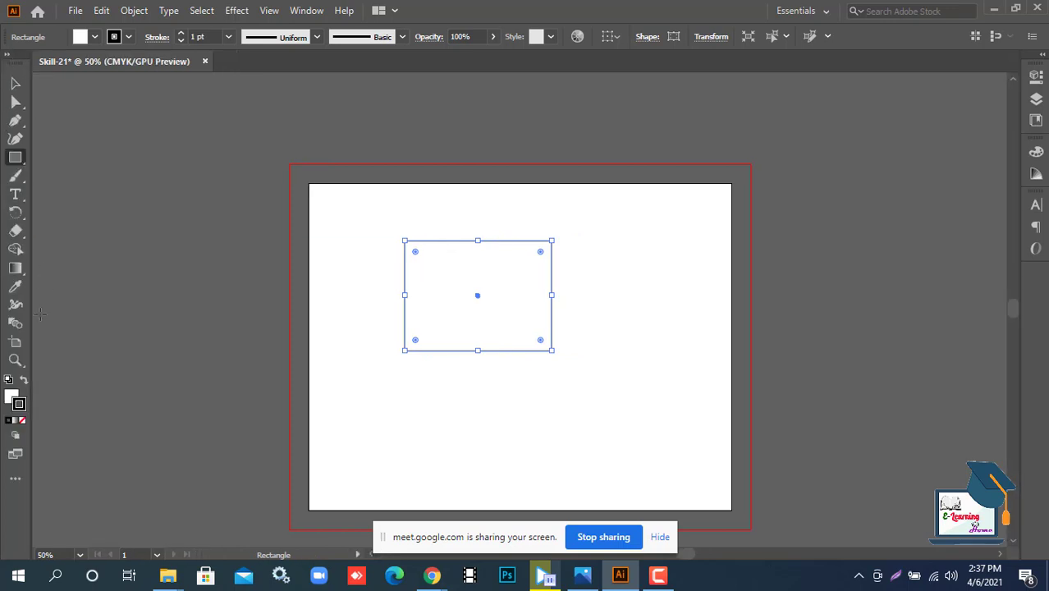
left_click(10, 56)
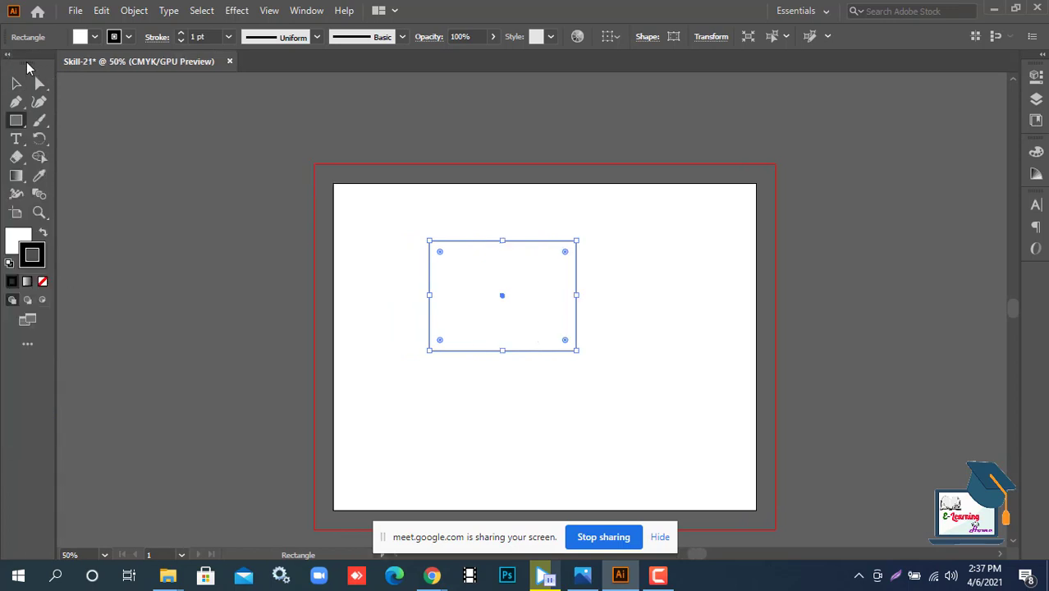
Float the toolbar on the far side of the canvas, dock it back in its original place and collapse it to one column
left_click_drag(40, 65, 908, 93)
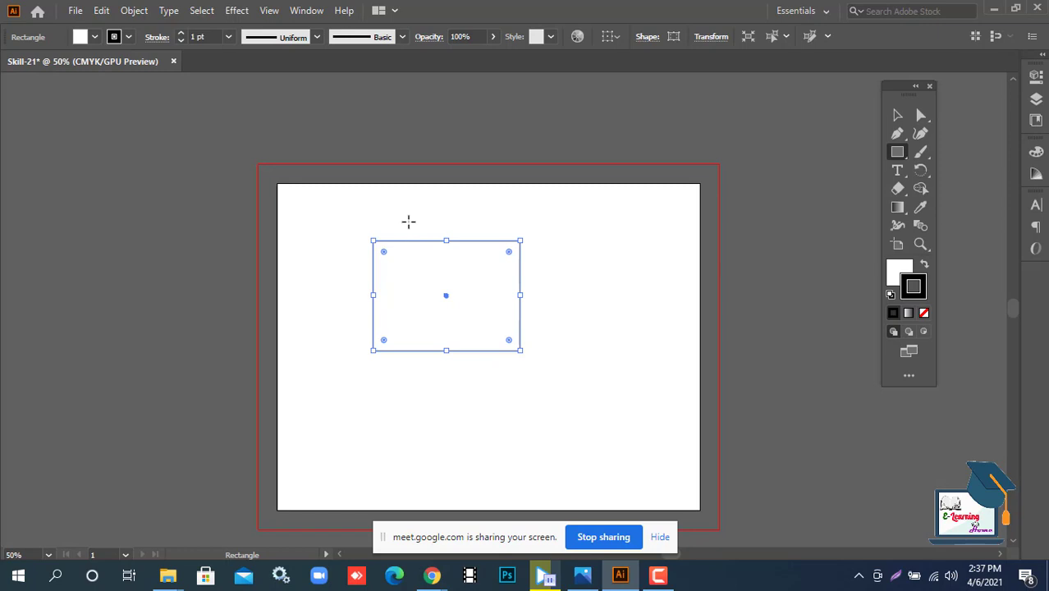
left_click_drag(912, 91, 7, 124)
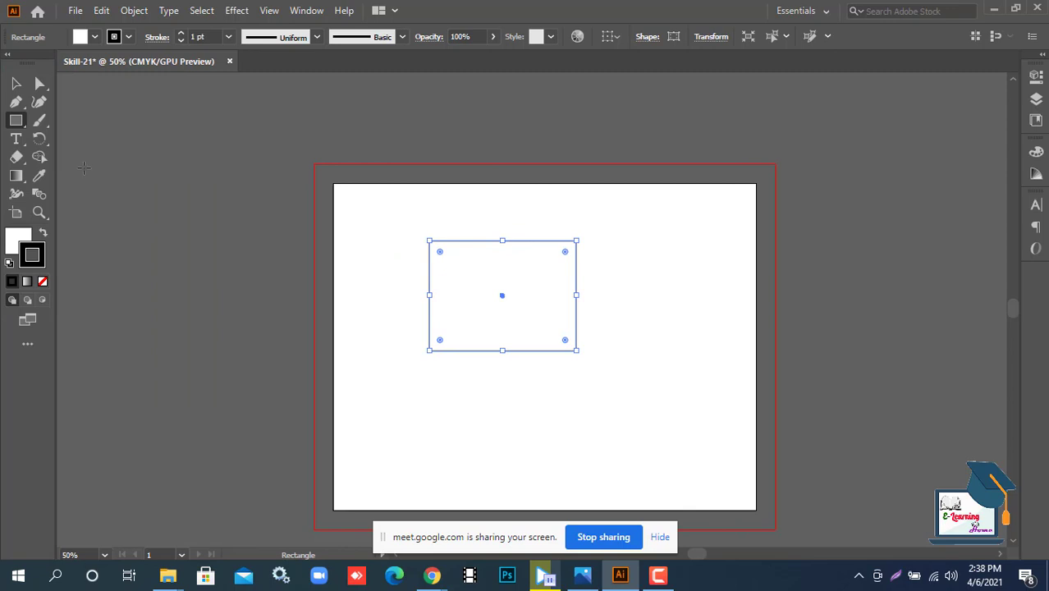
left_click(7, 55)
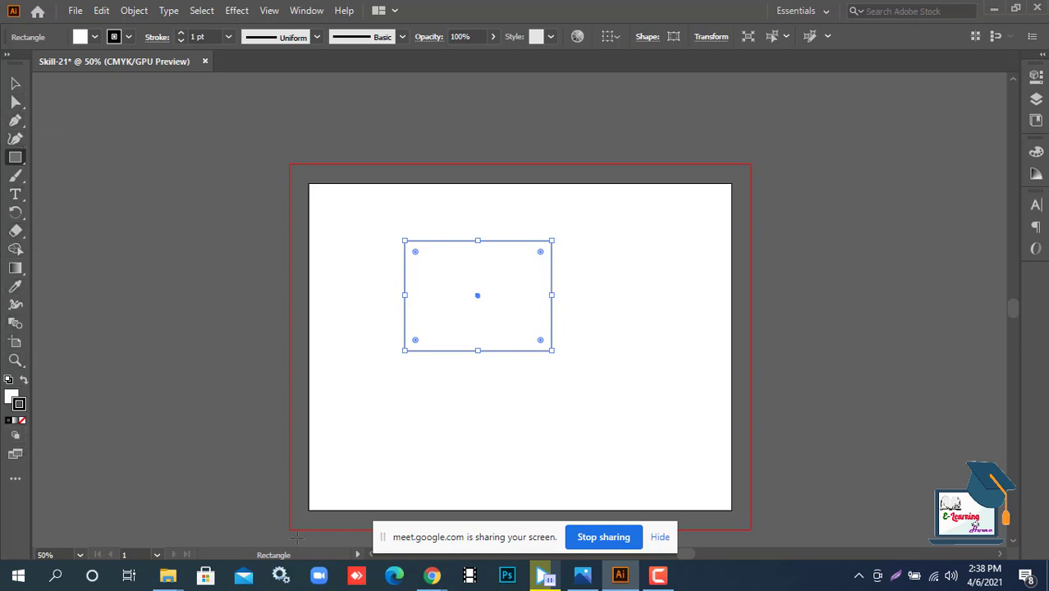
Examine the status bar label in the workspace image in Photos, switch back to Illustrator and hide the screen-sharing notice
left_click(581, 576)
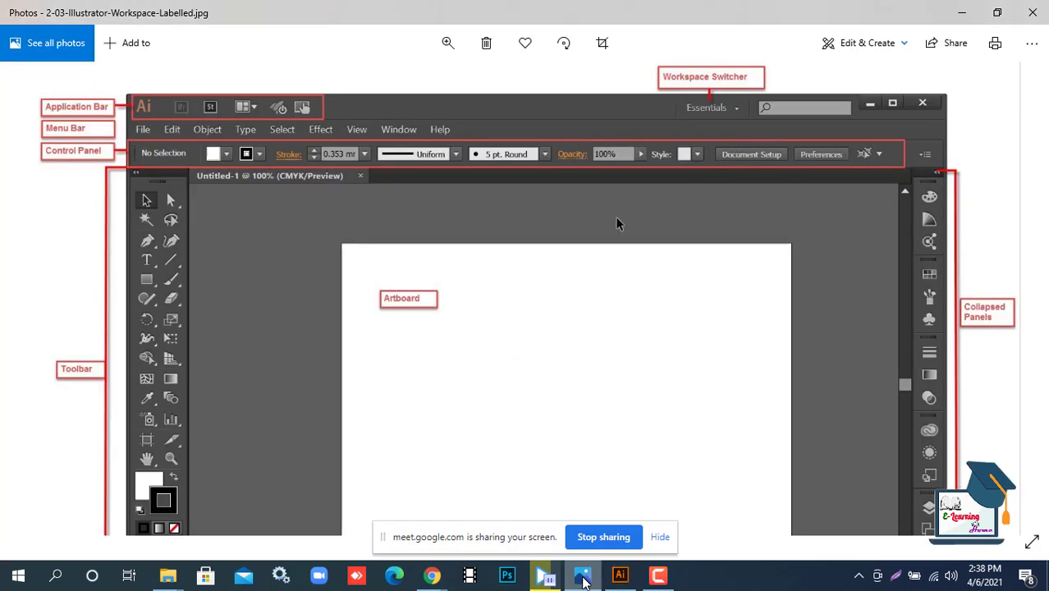
scroll(476, 391, "down", 3)
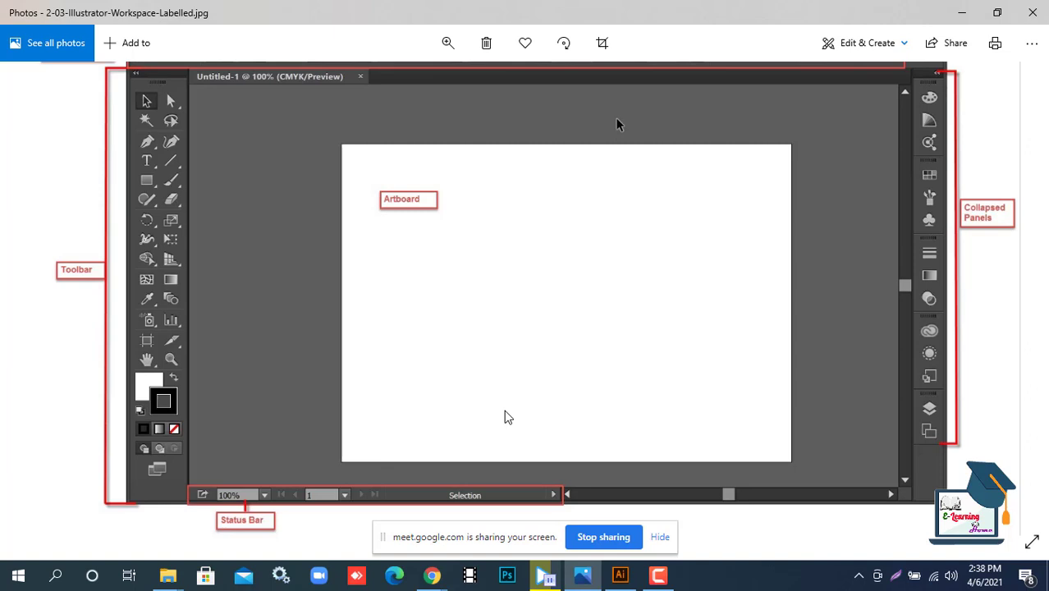
left_click(619, 575)
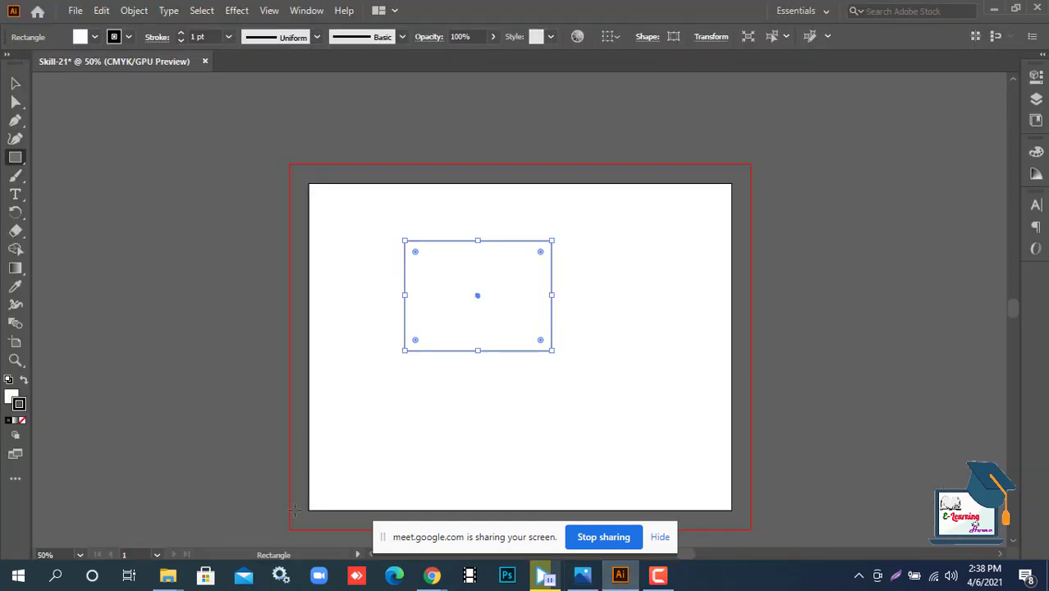
left_click(660, 536)
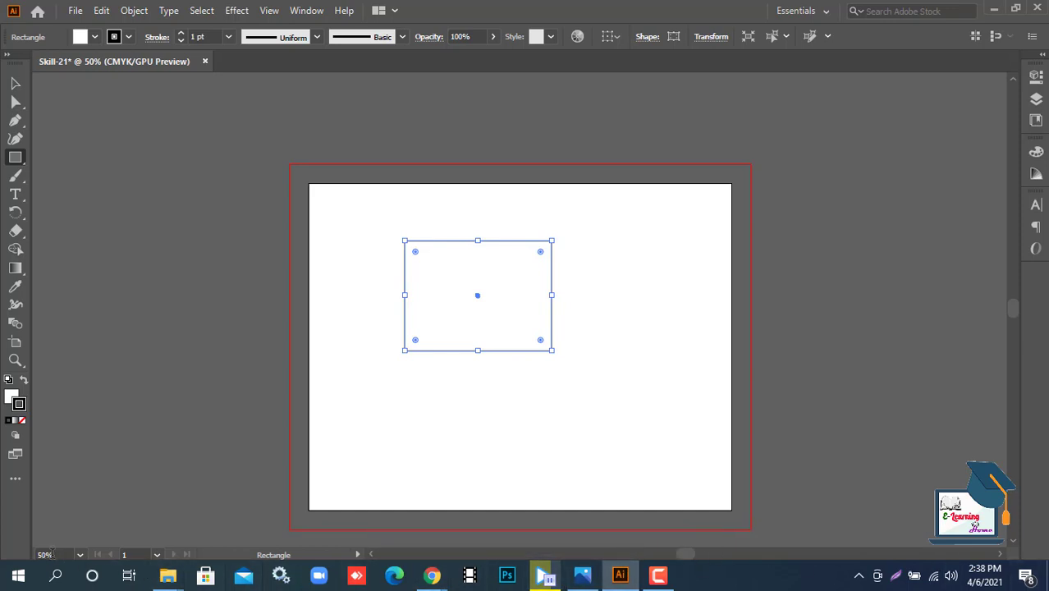
Activate the zoom level field in the status bar, and deselect the rectangle with the Selection tool
left_click_drag(58, 555, 37, 554)
left_click(64, 552)
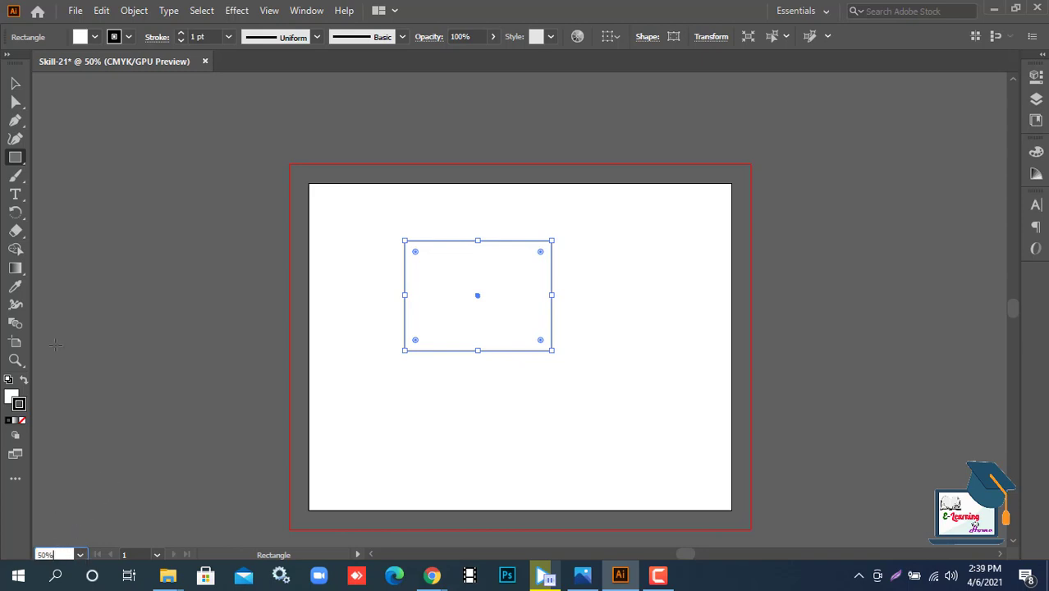
left_click(15, 83)
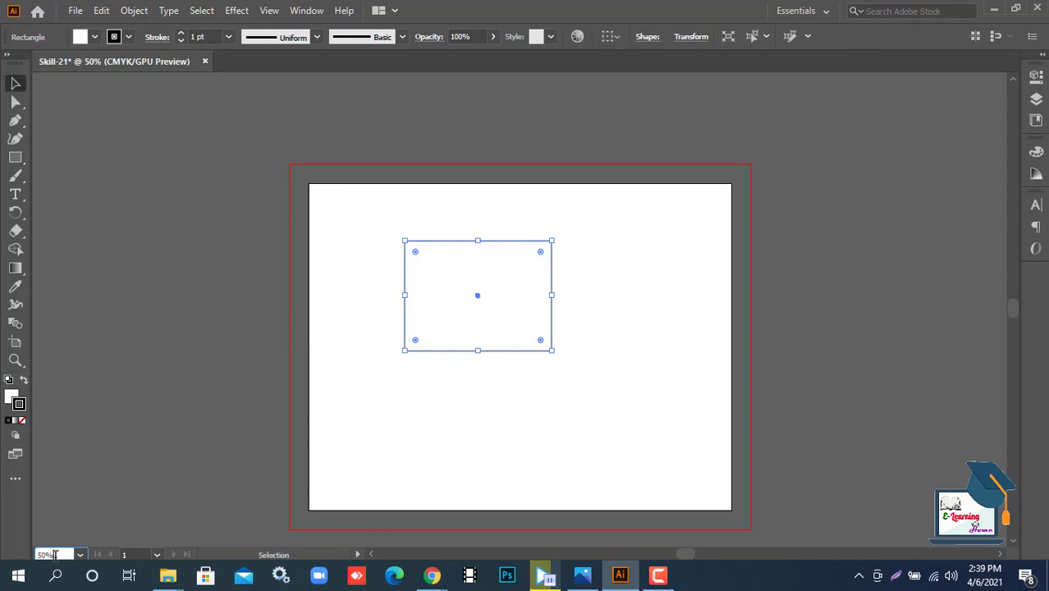
scroll(174, 475, "left", 1)
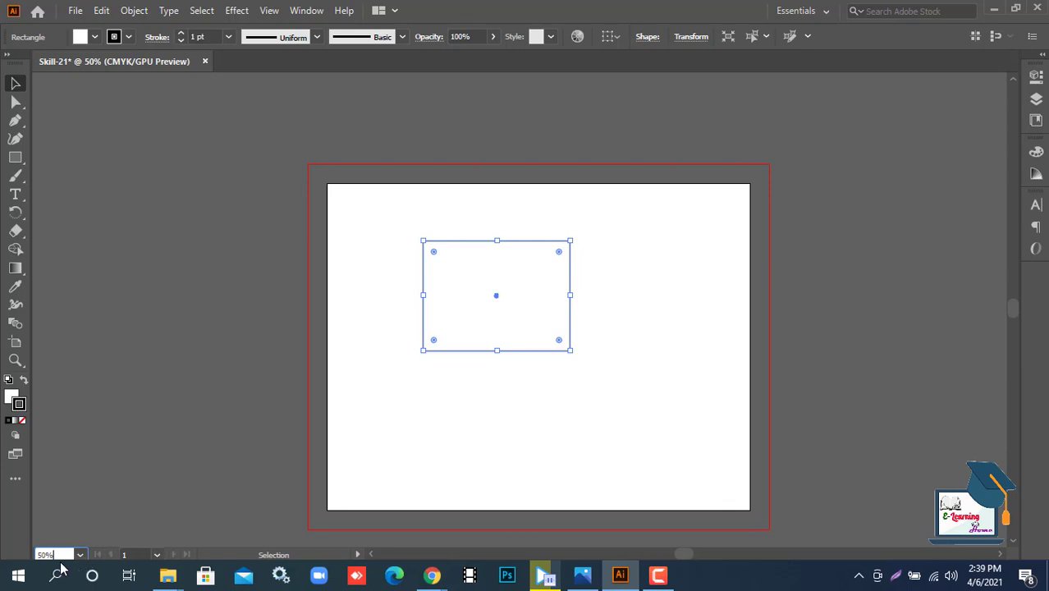
left_click(383, 435)
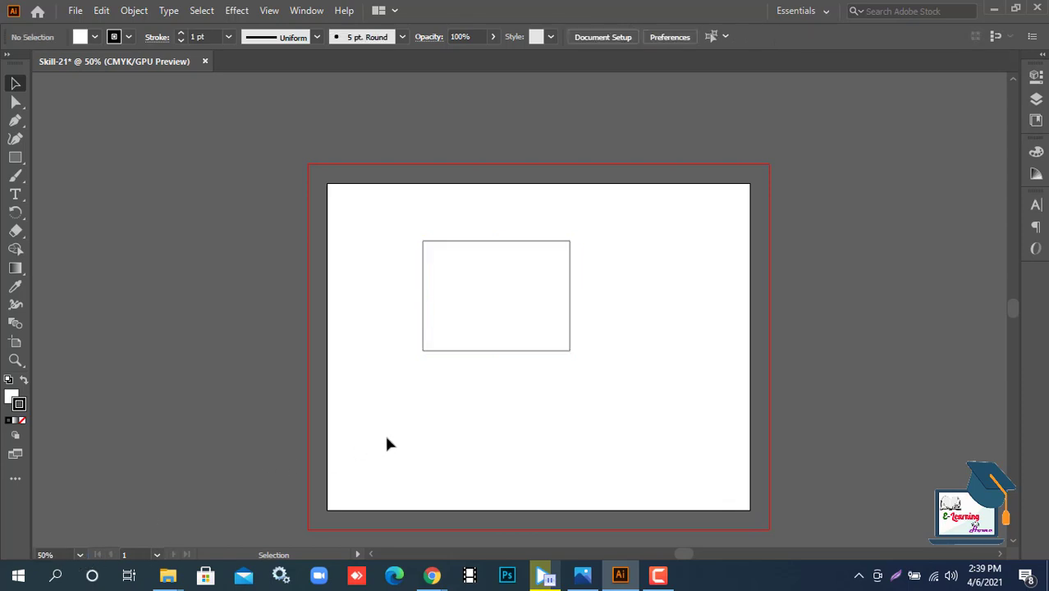
Demonstrate the status bar by zooming in to 100% and back out to 50%, and activate the artboard number field
left_click(54, 554)
key("ctrl+plus")
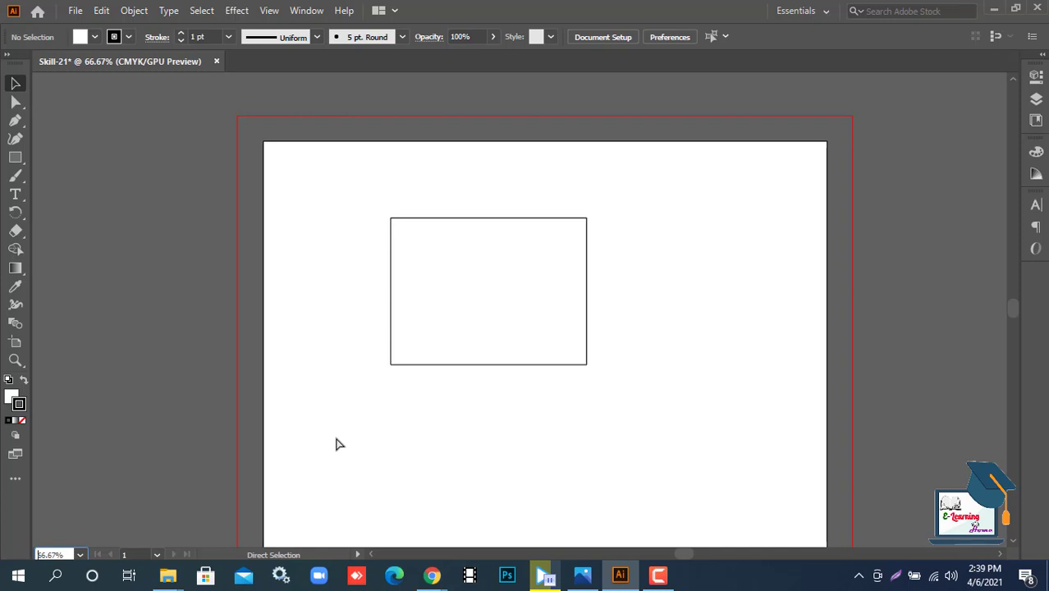
key("ctrl+plus")
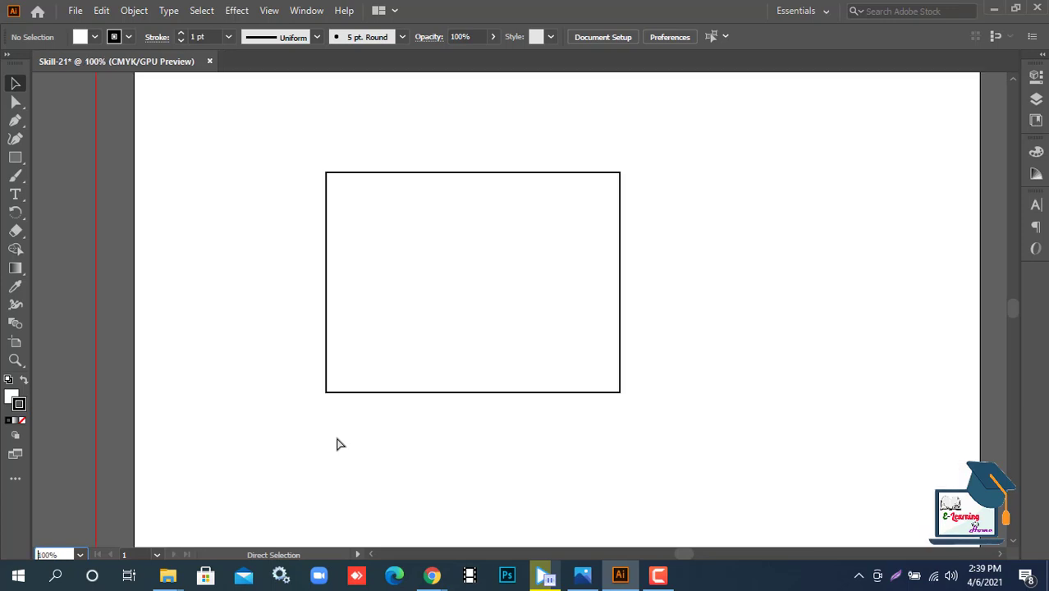
key("ctrl+minus")
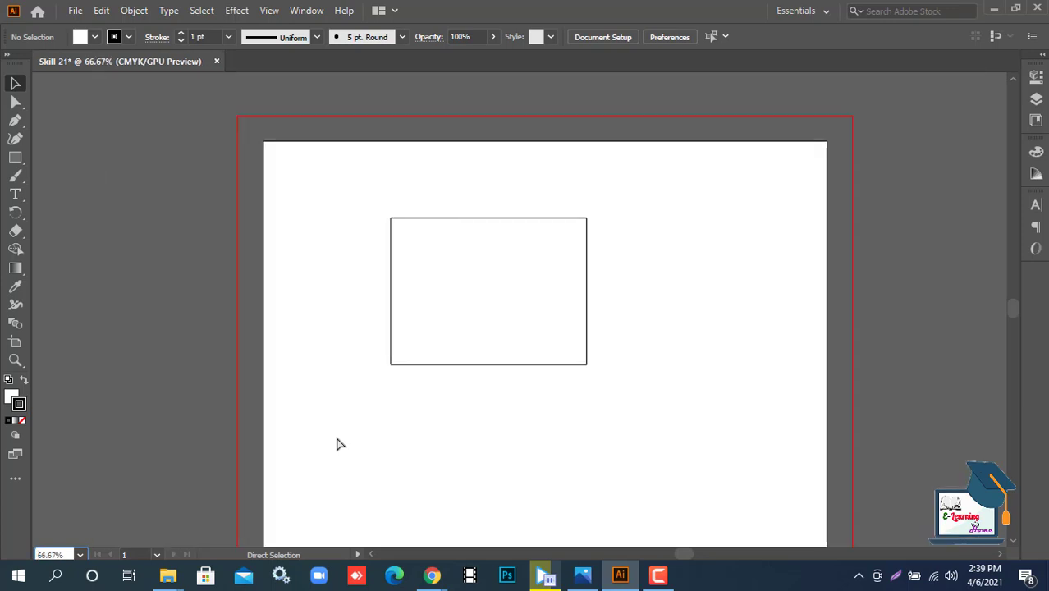
key("ctrl+minus")
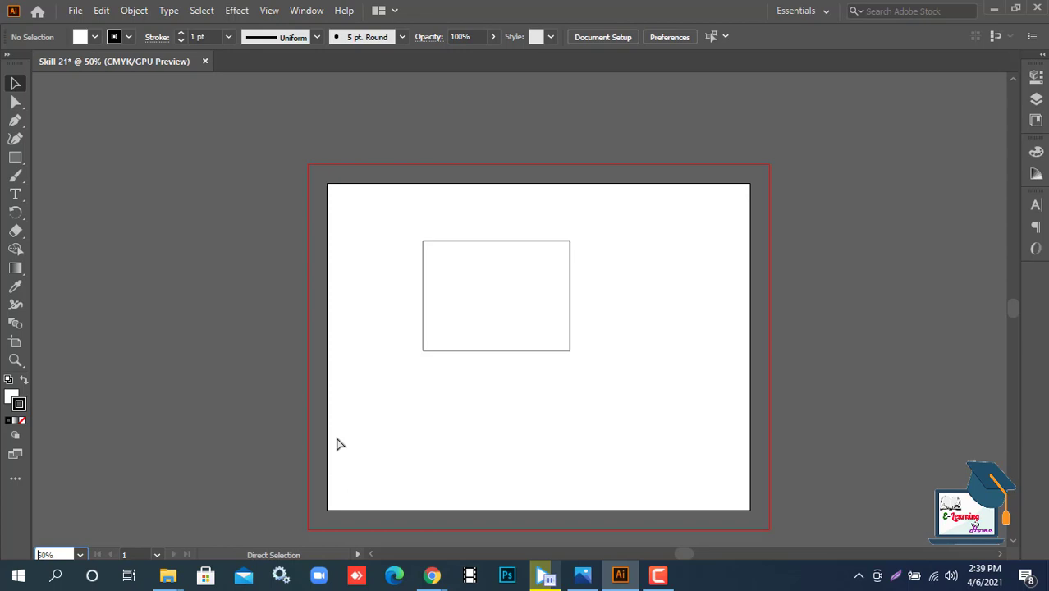
left_click(127, 555)
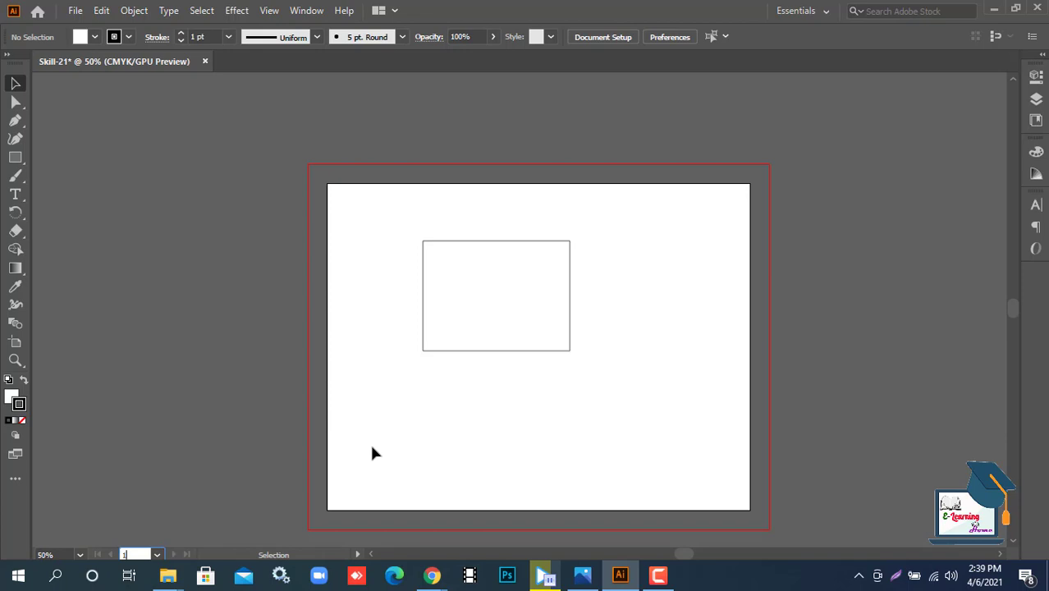
Create a landscape 11 x 8.5 in document with 3 artboards and a linked 1 in bleed on all sides
left_click_drag(387, 216, 583, 361)
left_click(603, 402)
key("ctrl+n")
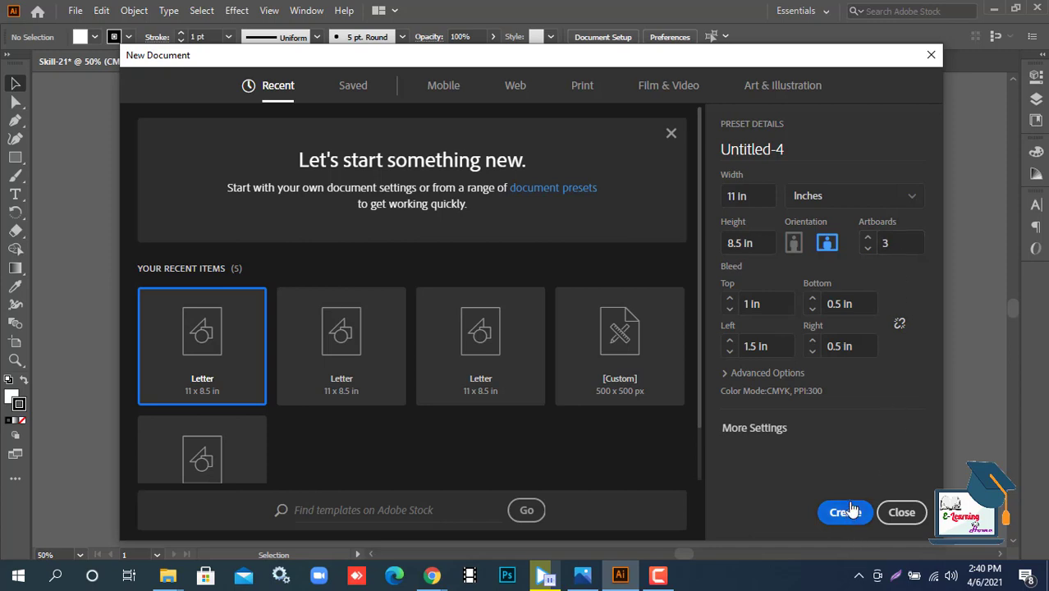
left_click(900, 324)
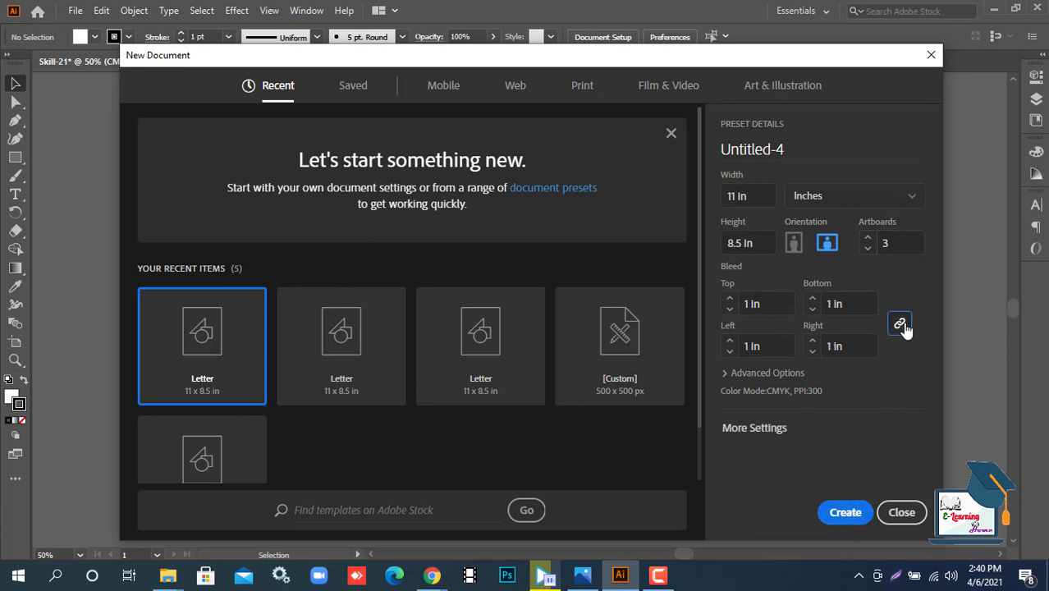
left_click(843, 501)
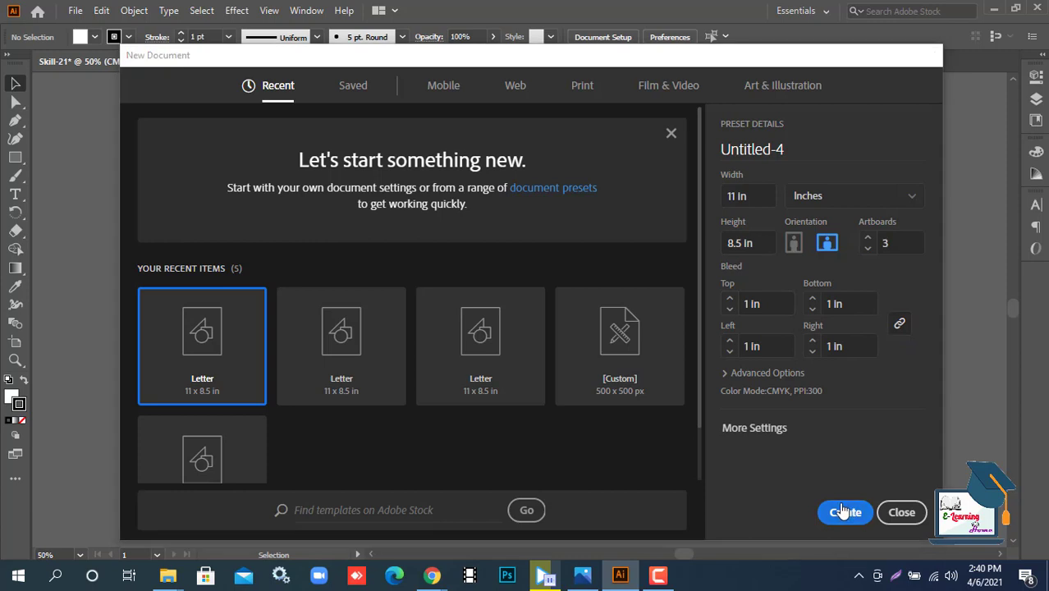
Activate the new document's artboards in the order 3, 1, 3 and 2 to examine the artboard number in the status bar
scroll(480, 240, "down", 1)
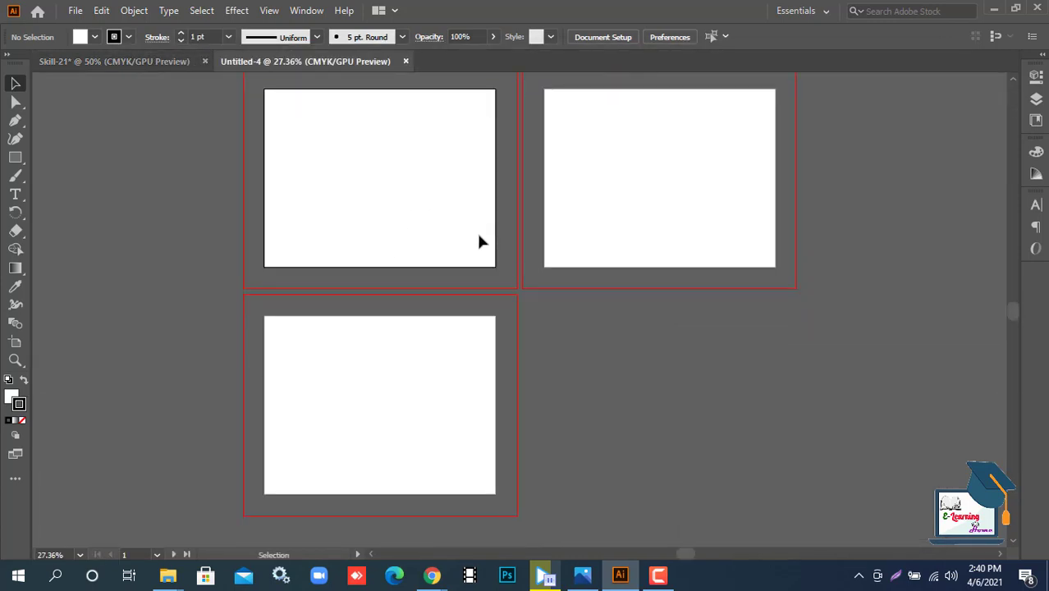
left_click(435, 377)
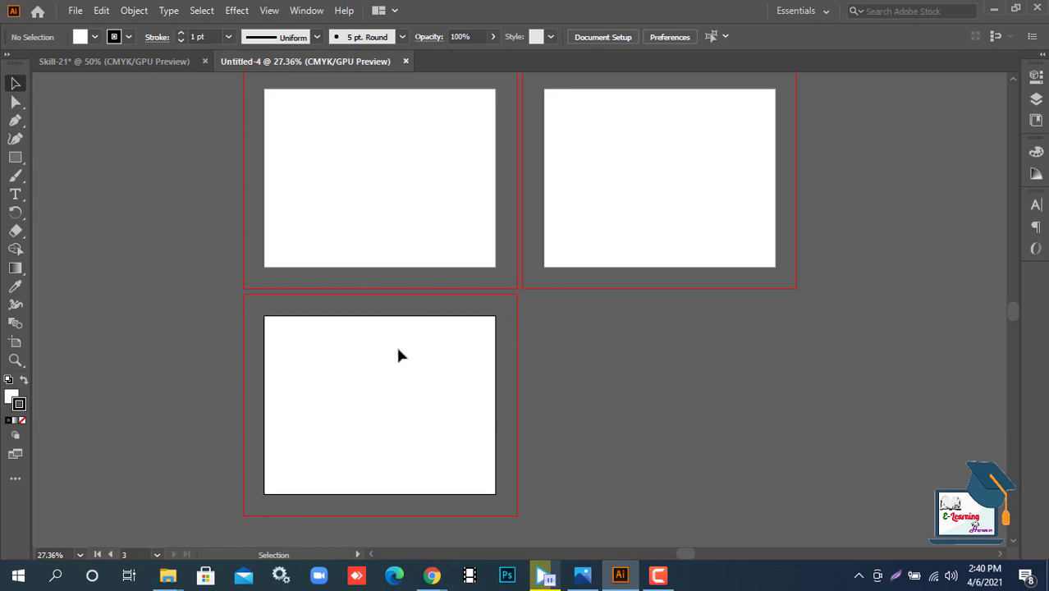
left_click(435, 176)
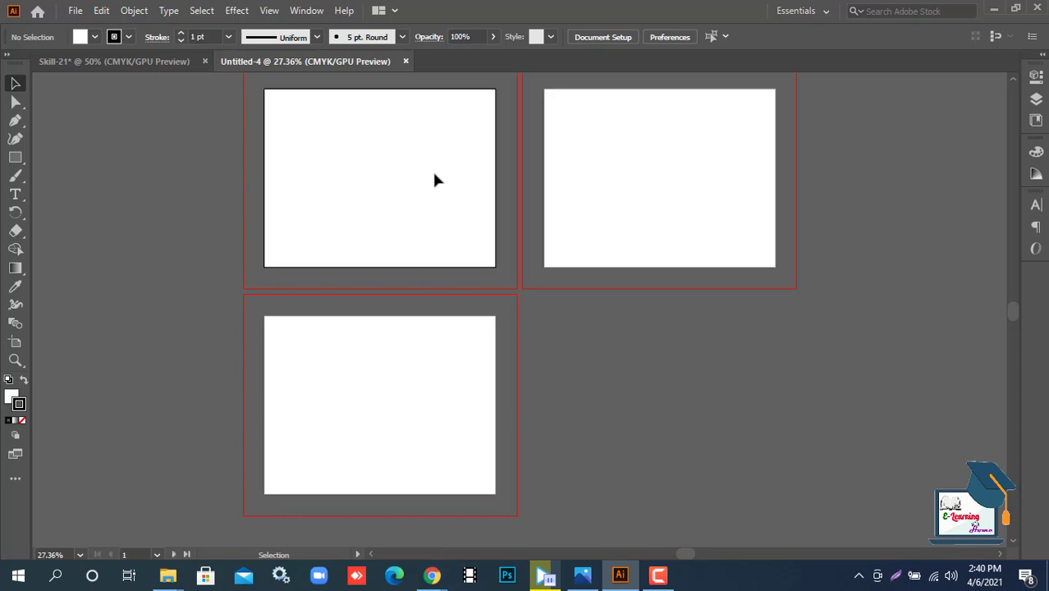
left_click(403, 408)
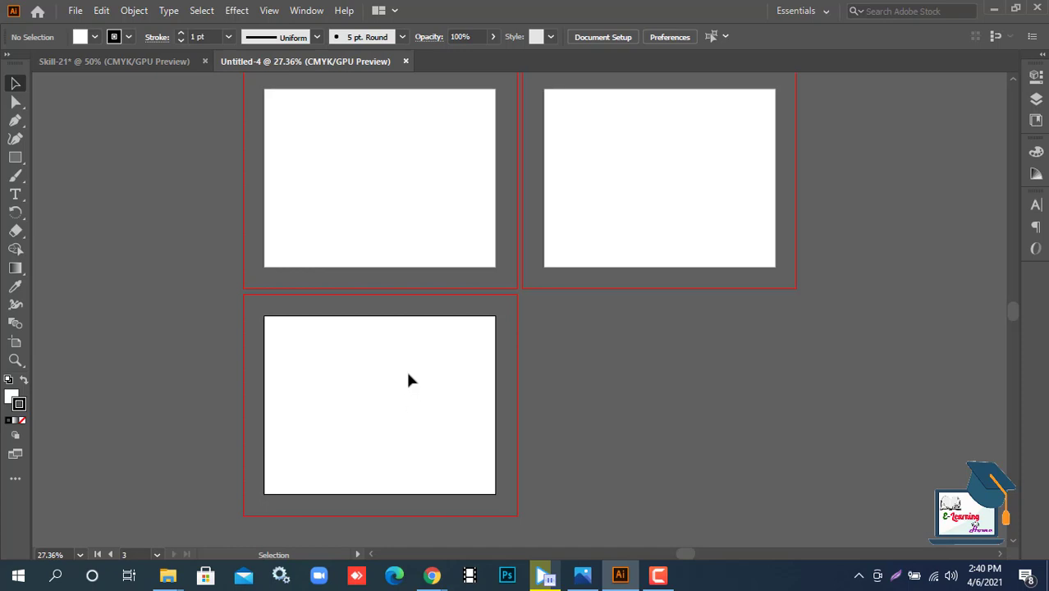
left_click(652, 236)
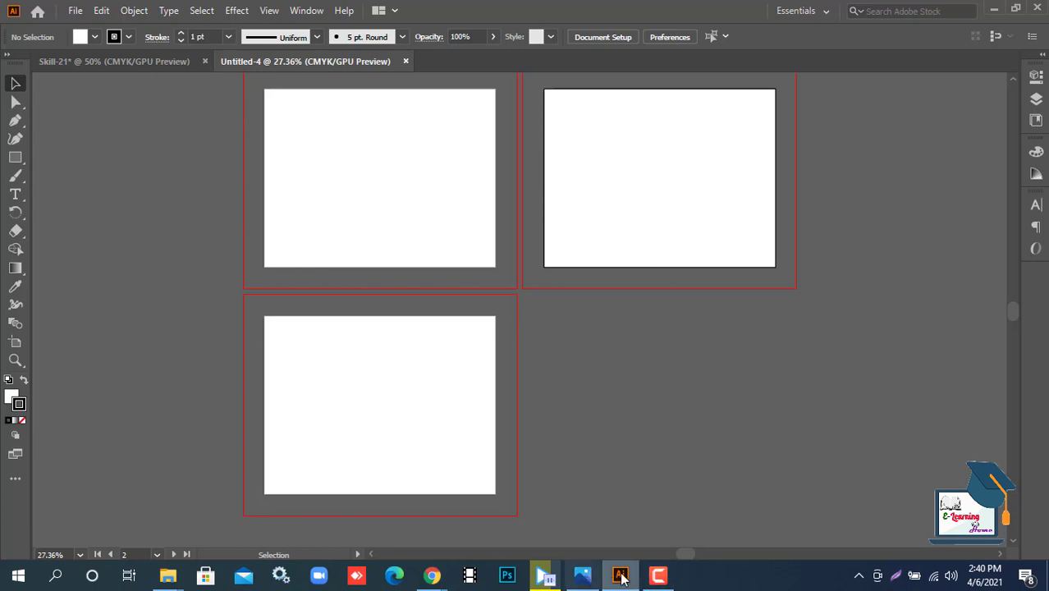
Open the Skill-21 document, select its rectangle, and alternate between the Rectangle and Selection tools to examine the active tool name in the status bar
left_click(584, 579)
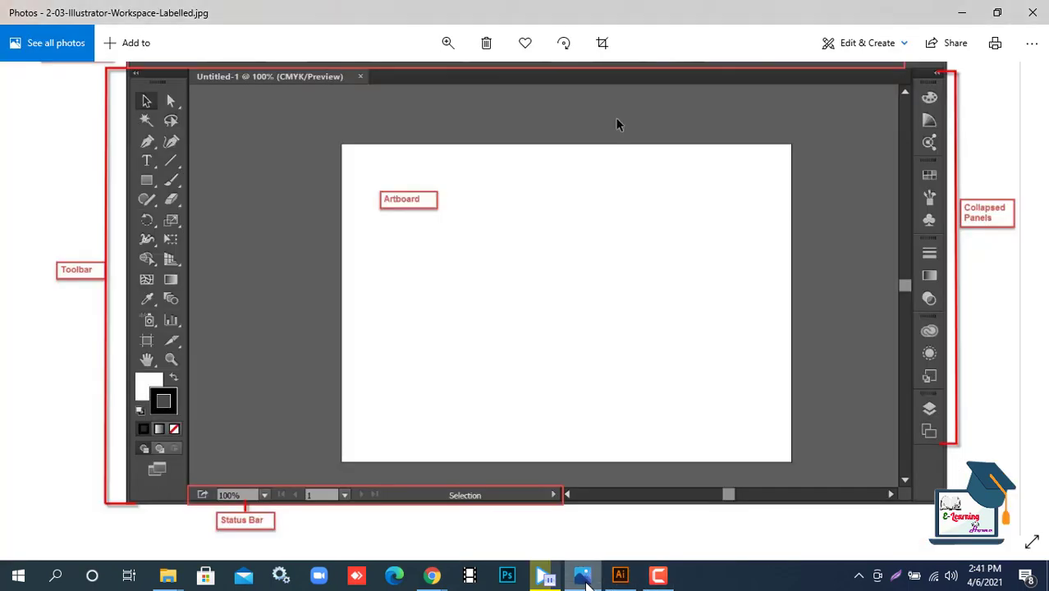
left_click(584, 579)
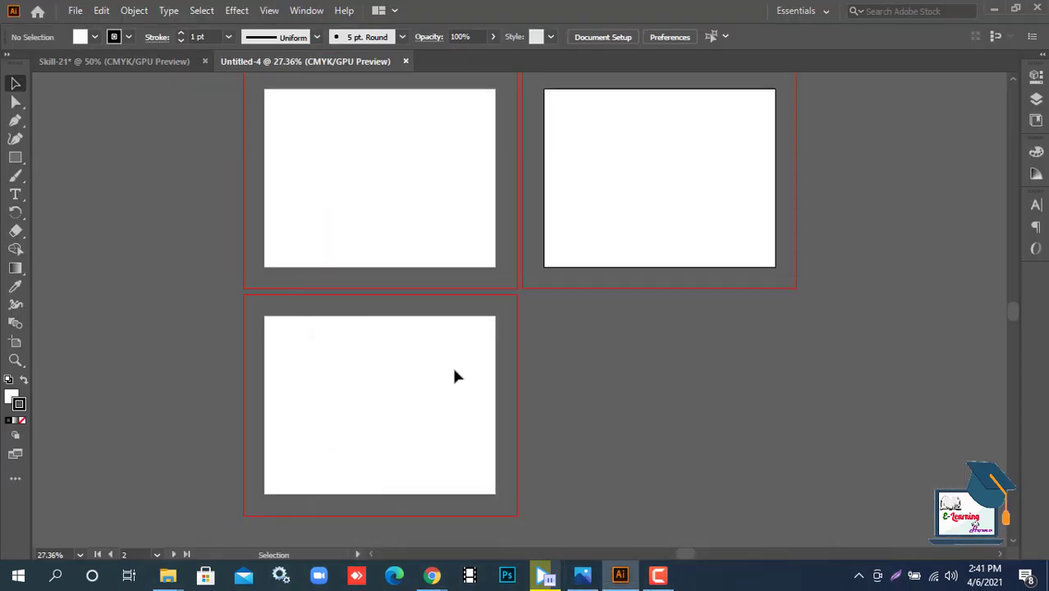
left_click(125, 64)
left_click(511, 297)
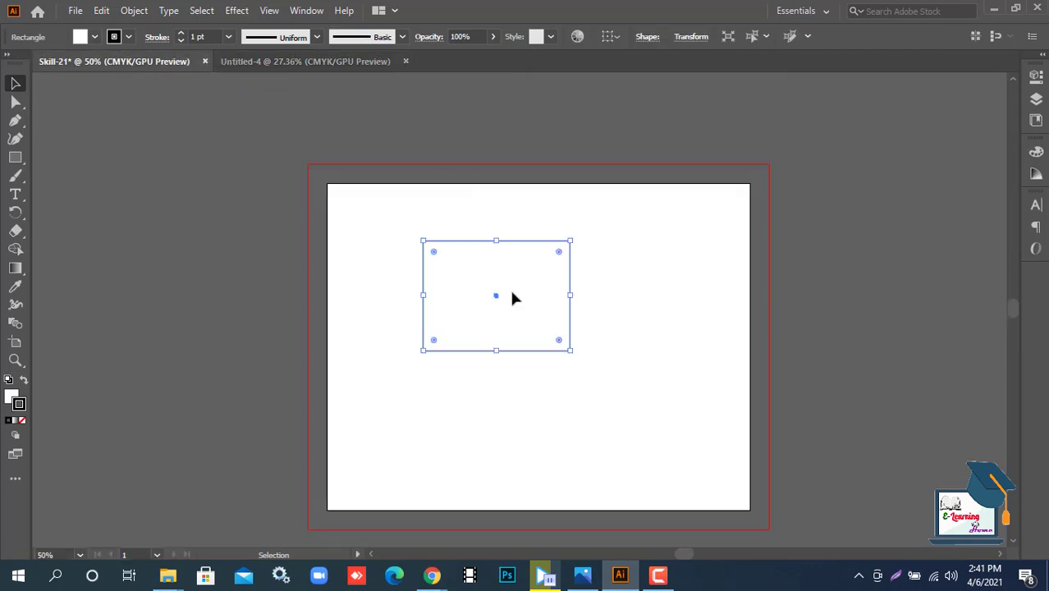
left_click_drag(383, 217, 492, 309)
left_click(15, 157)
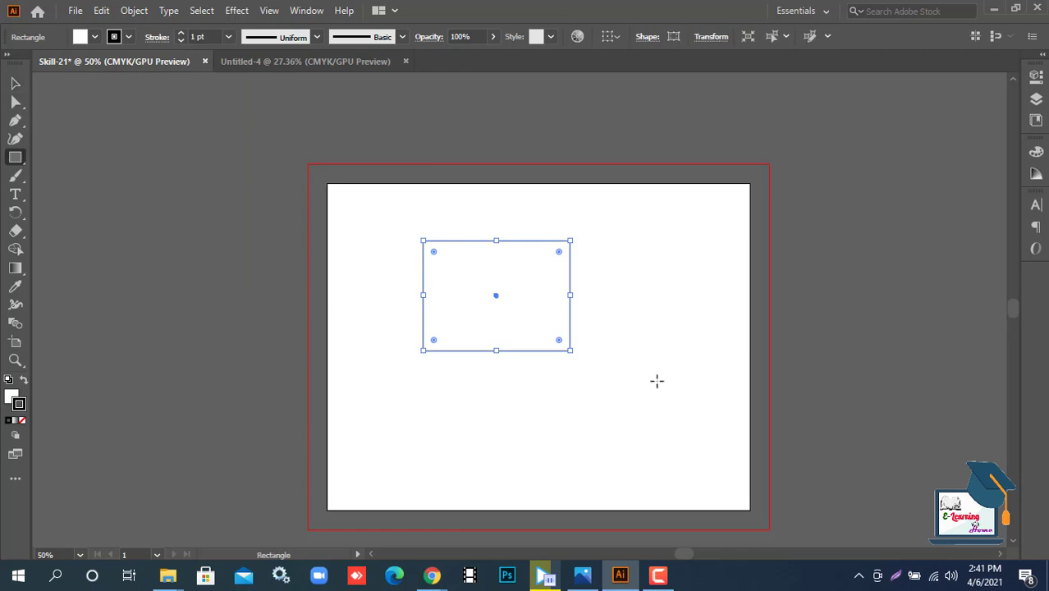
left_click(14, 85)
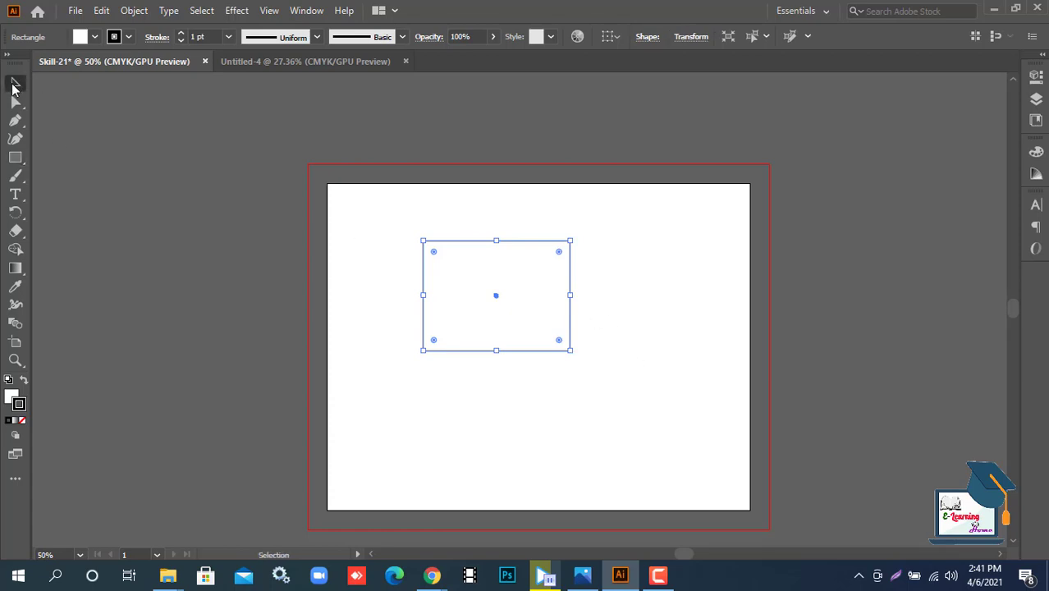
left_click(15, 161)
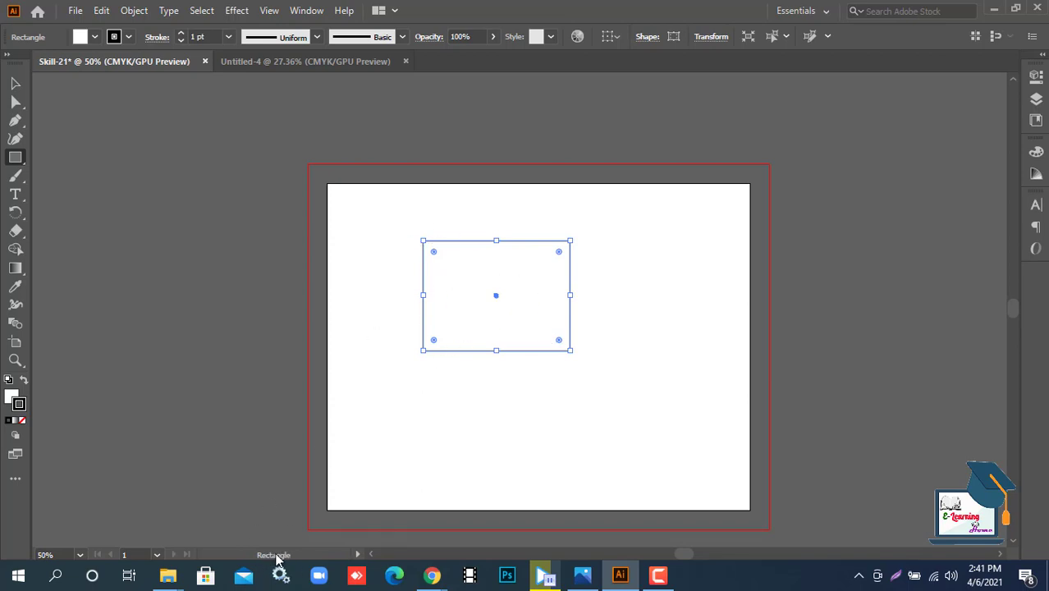
left_click(16, 84)
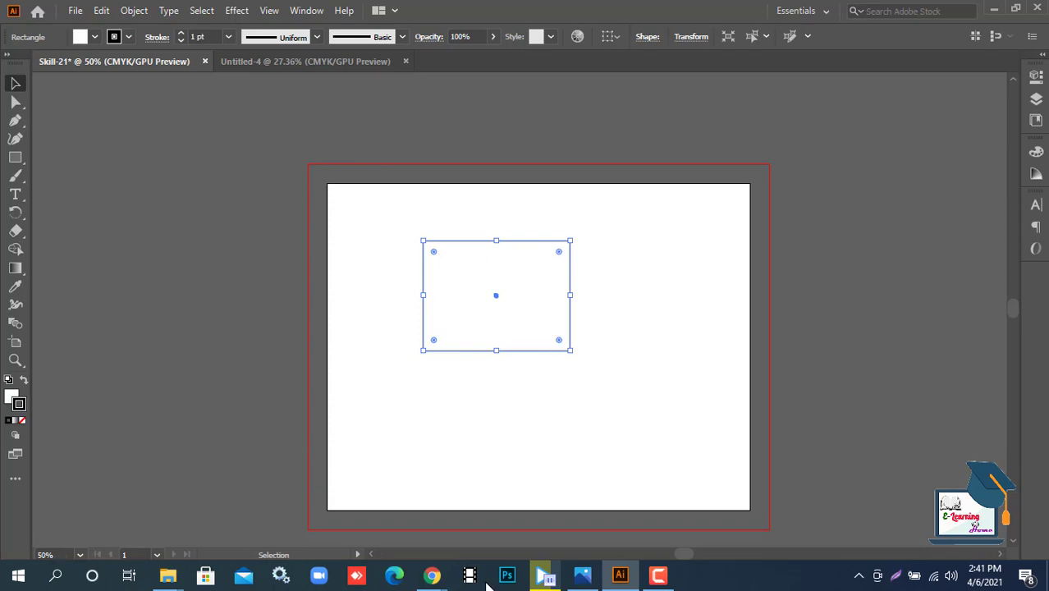
Switch to the labelled workspace image in Photos and zoom in on the Collapsed Panels area
left_click(582, 576)
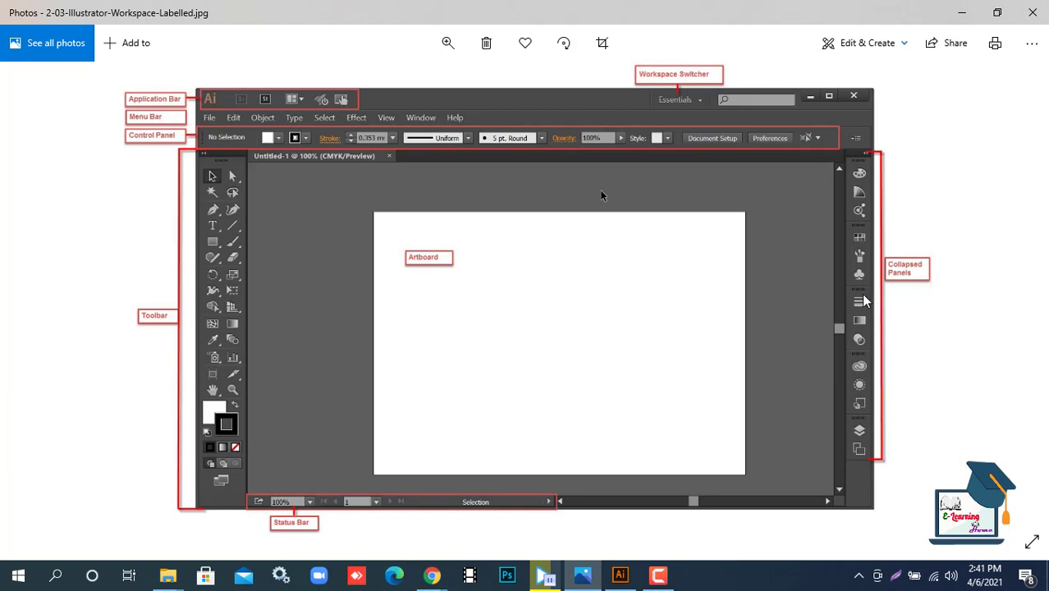
scroll(869, 300, "up", 2)
left_click_drag(878, 316, 831, 343)
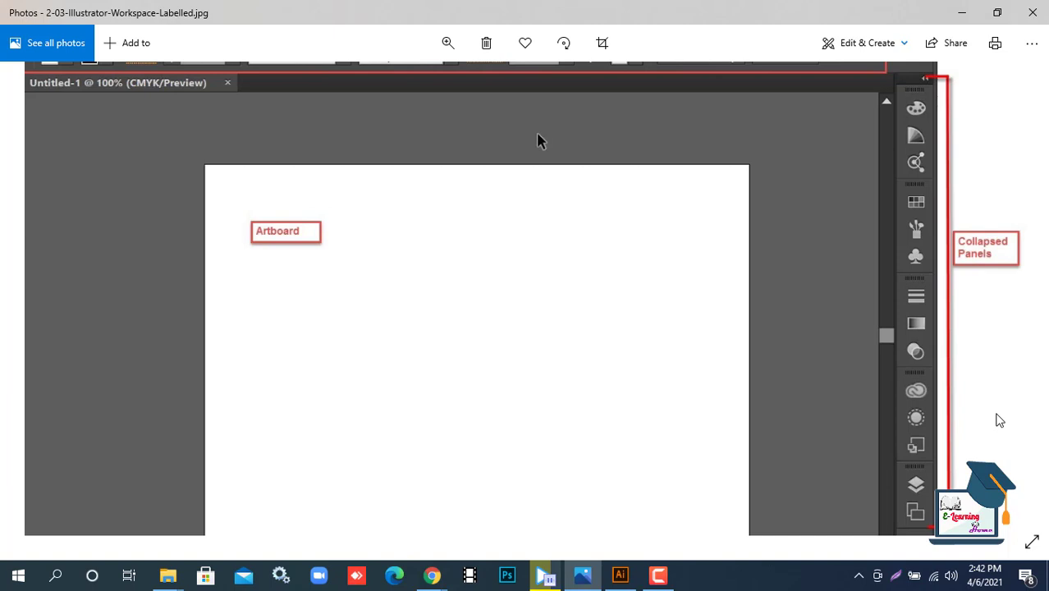
Return to Illustrator and view the collapsed Character, Paragraph and Color Guide panels one after another
left_click(621, 577)
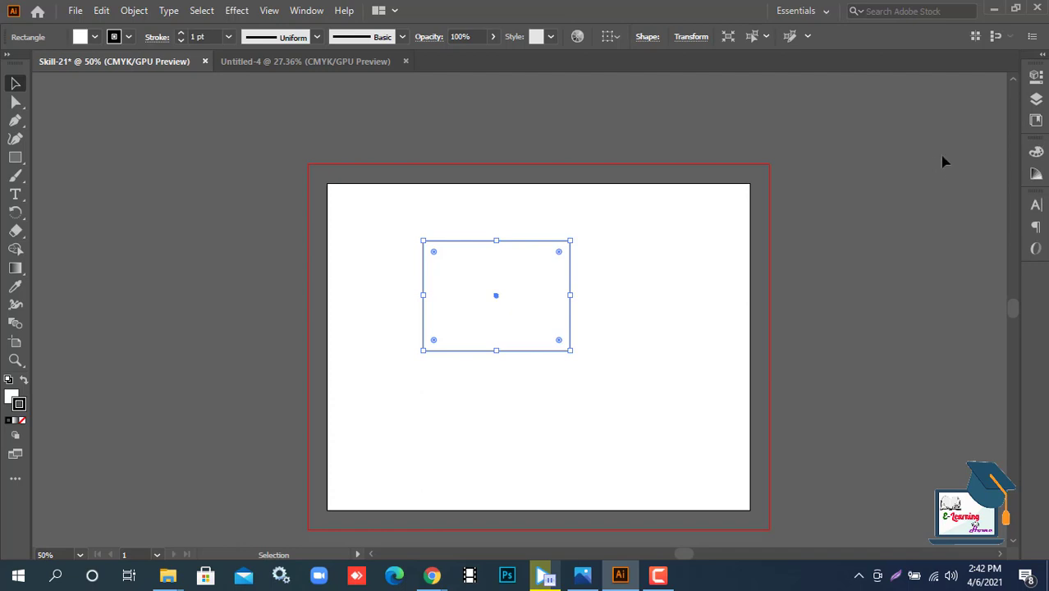
left_click(1035, 206)
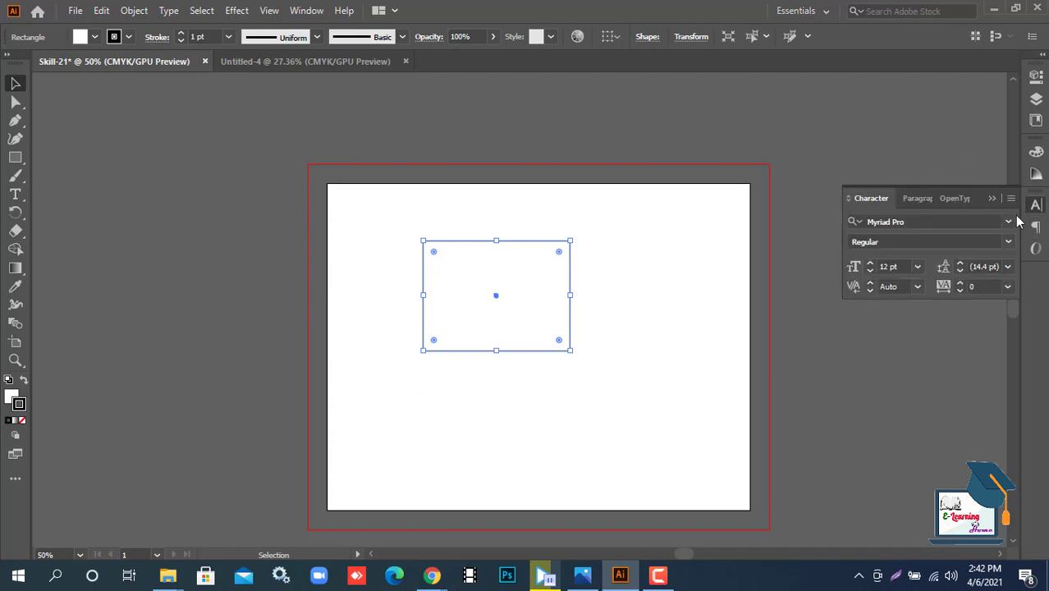
left_click(914, 200)
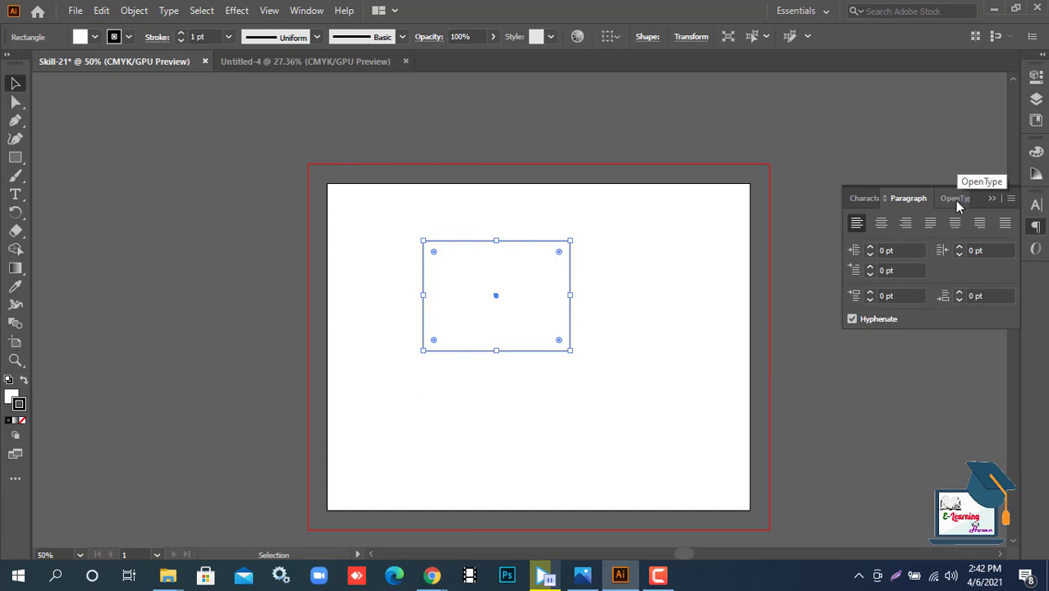
left_click(1035, 176)
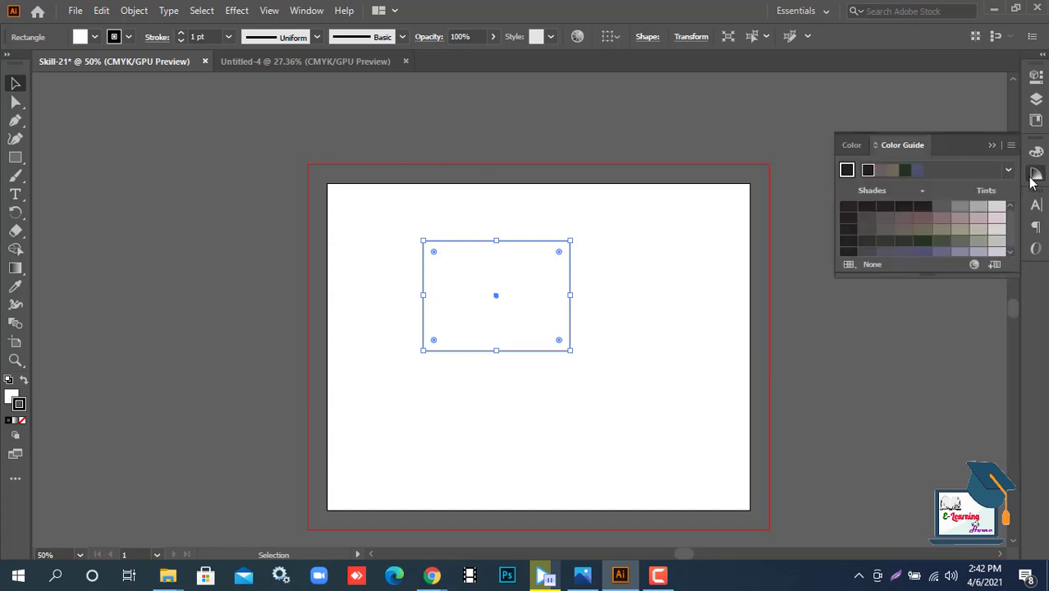
Set the selected rectangle's stroke to purple (C 42.35, M 100, Y 4.31, K 0.39), and view the Layers panel before collapsing it
left_click(857, 146)
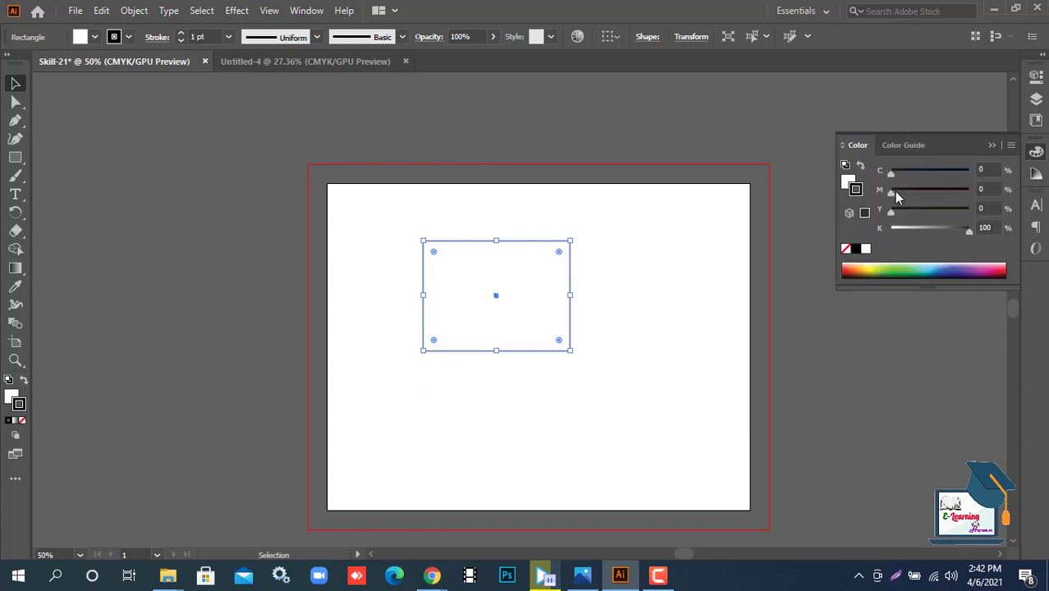
left_click_drag(913, 264, 960, 264)
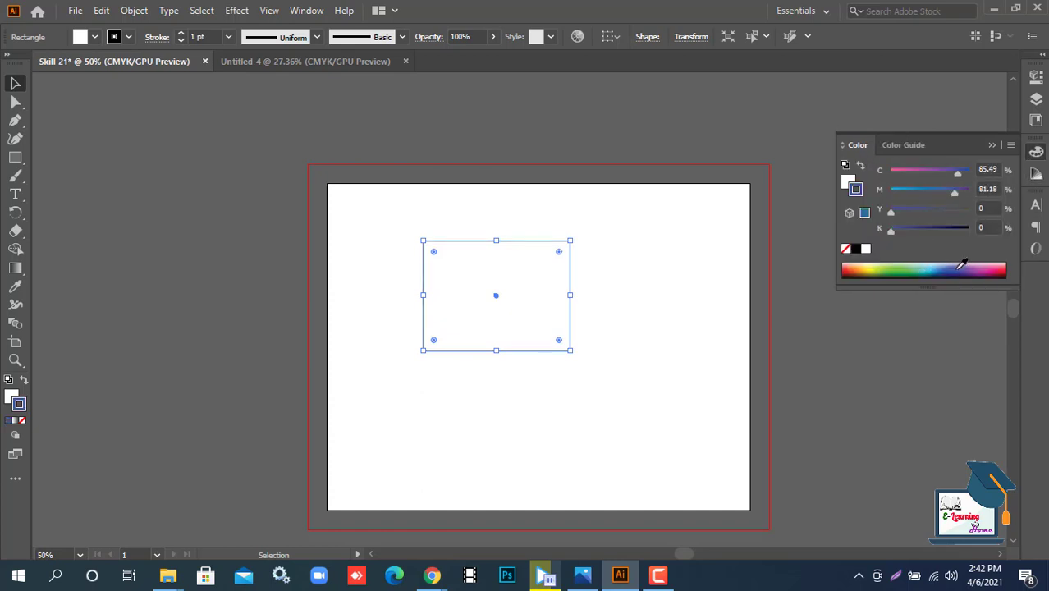
left_click(985, 267)
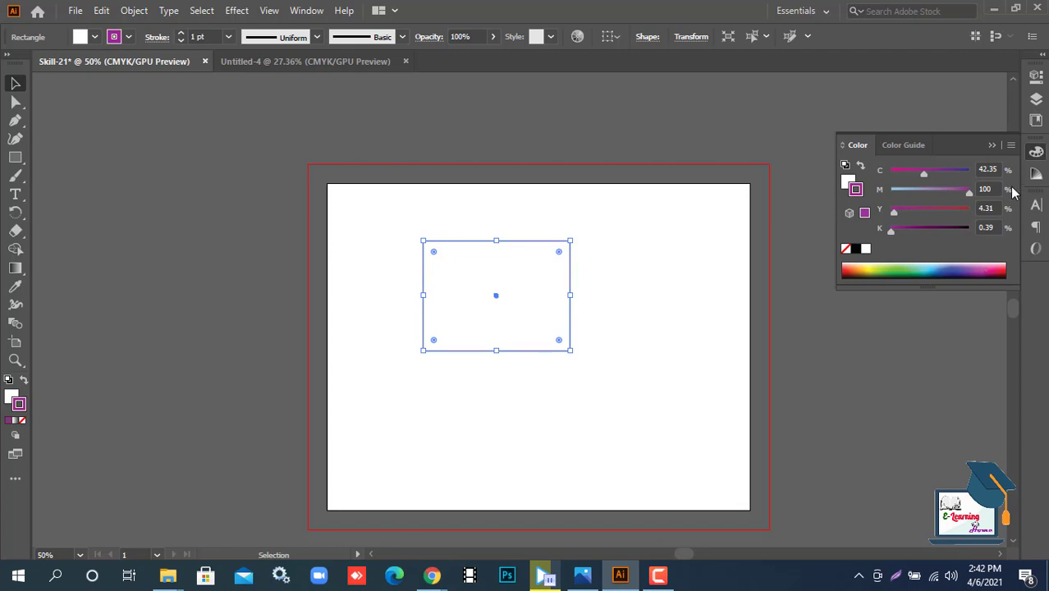
left_click(1036, 99)
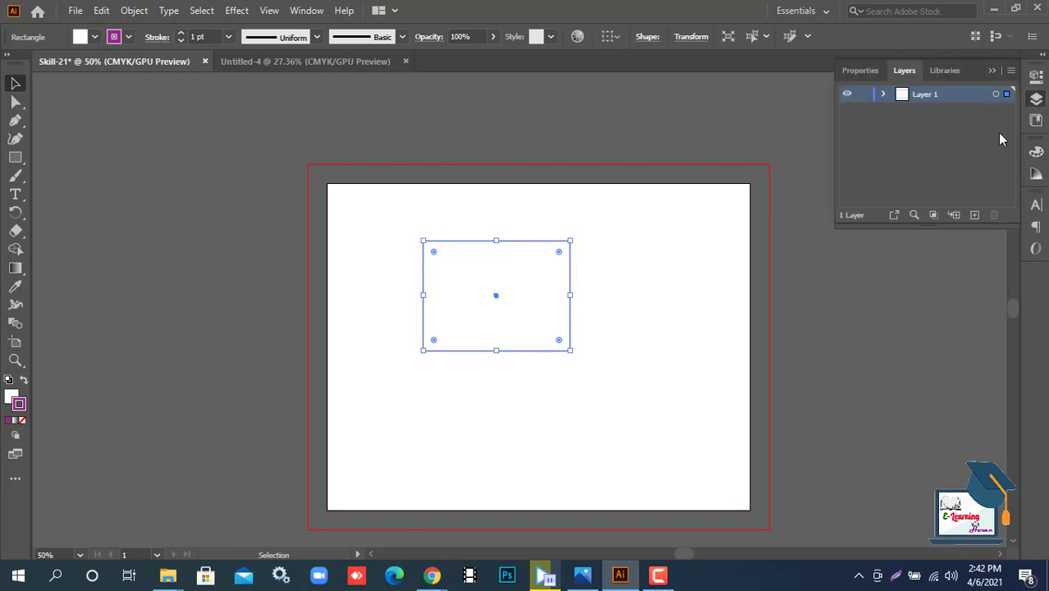
left_click(992, 73)
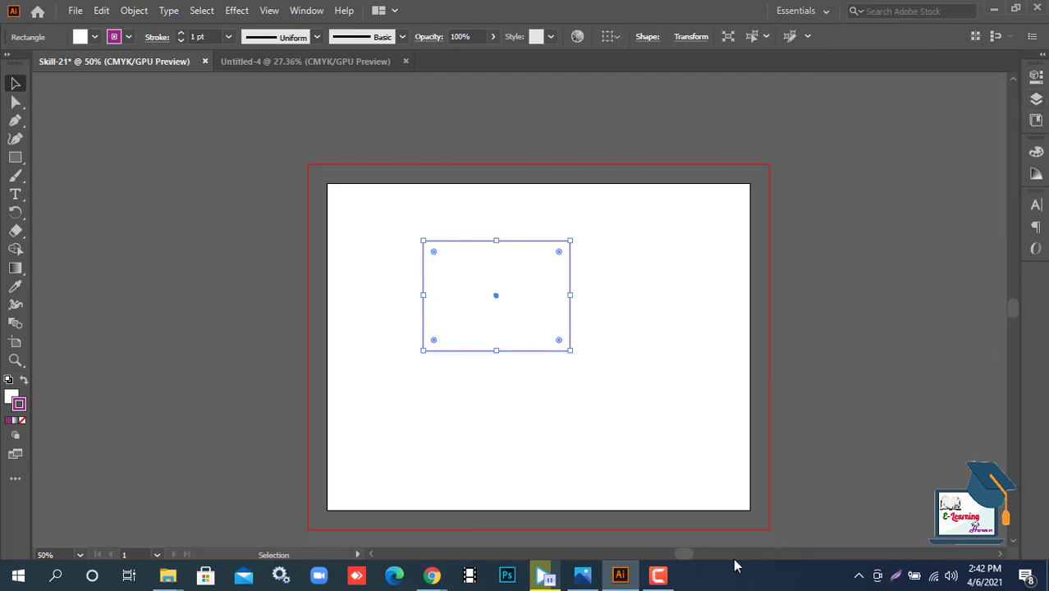
Switch to the labelled workspace image in Photos and examine the Workspace Switcher area
left_click(580, 578)
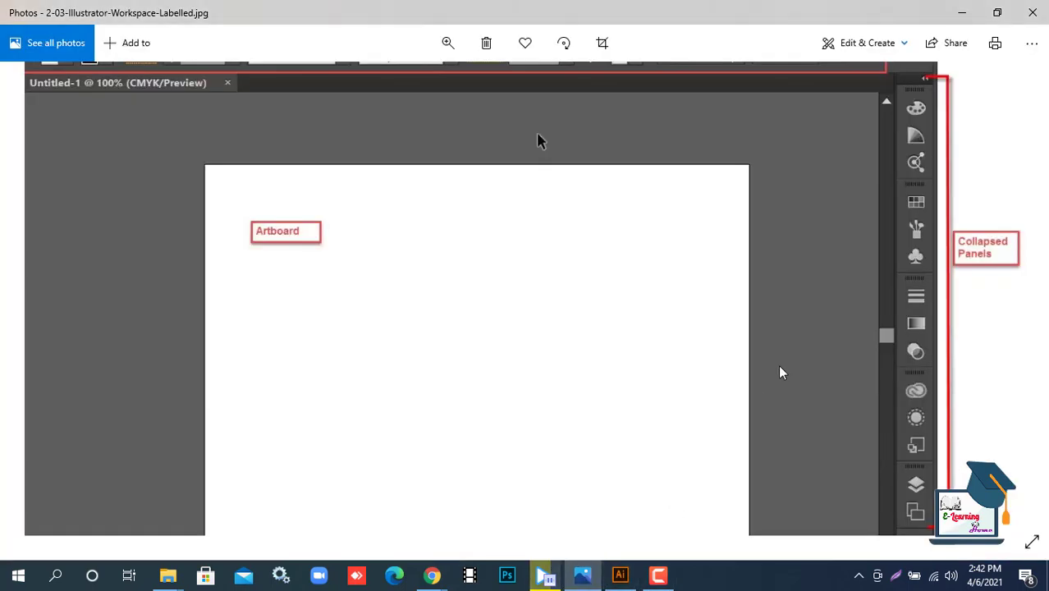
left_click_drag(832, 263, 810, 411)
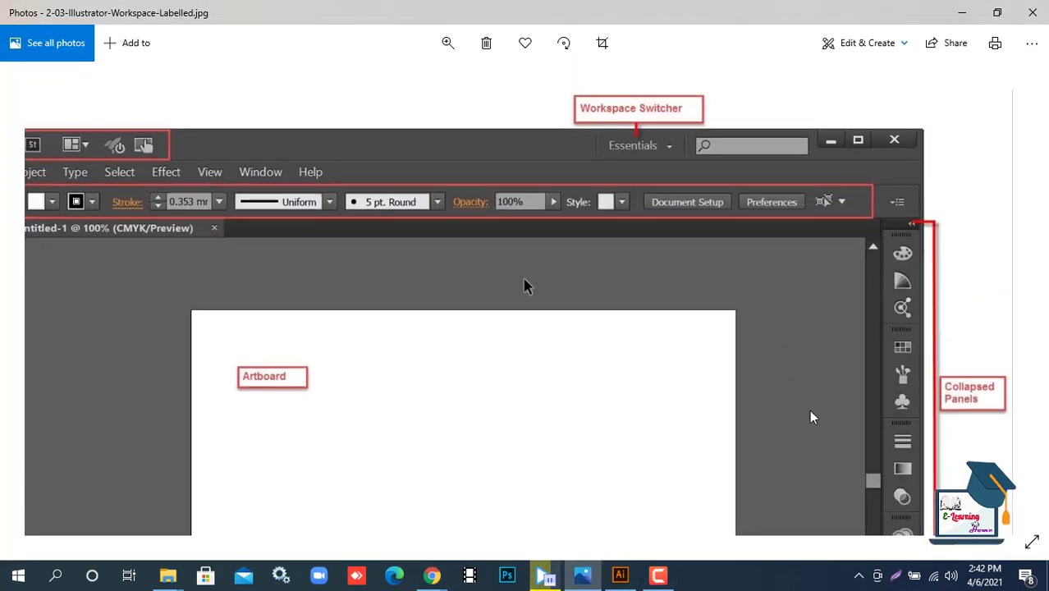
left_click_drag(774, 346, 776, 378)
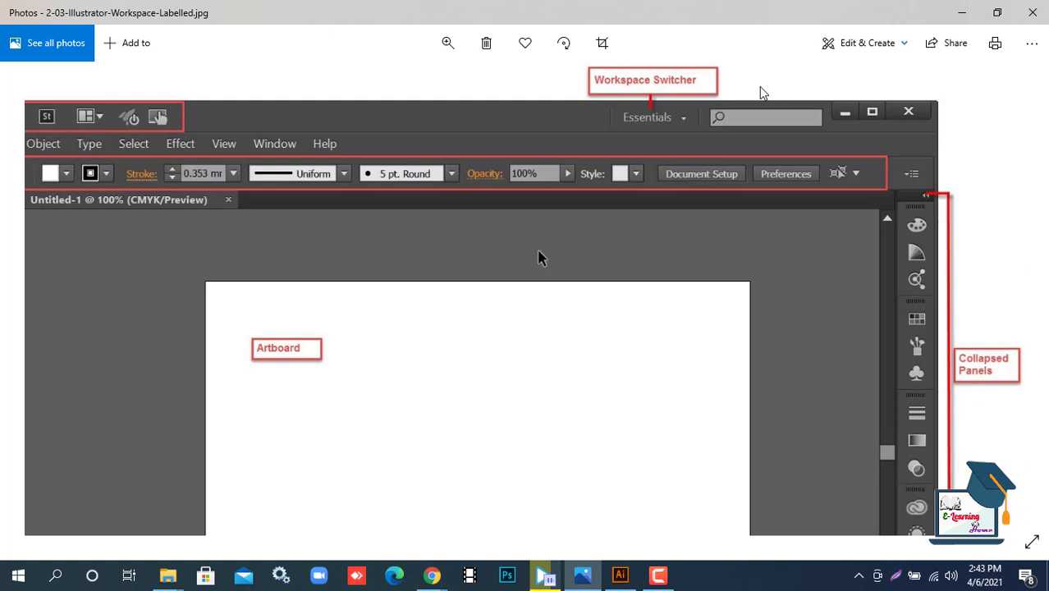
Return to Illustrator, examine the list of available workspaces without changing Essentials, and deselect the rectangle
mouse_move(438, 580)
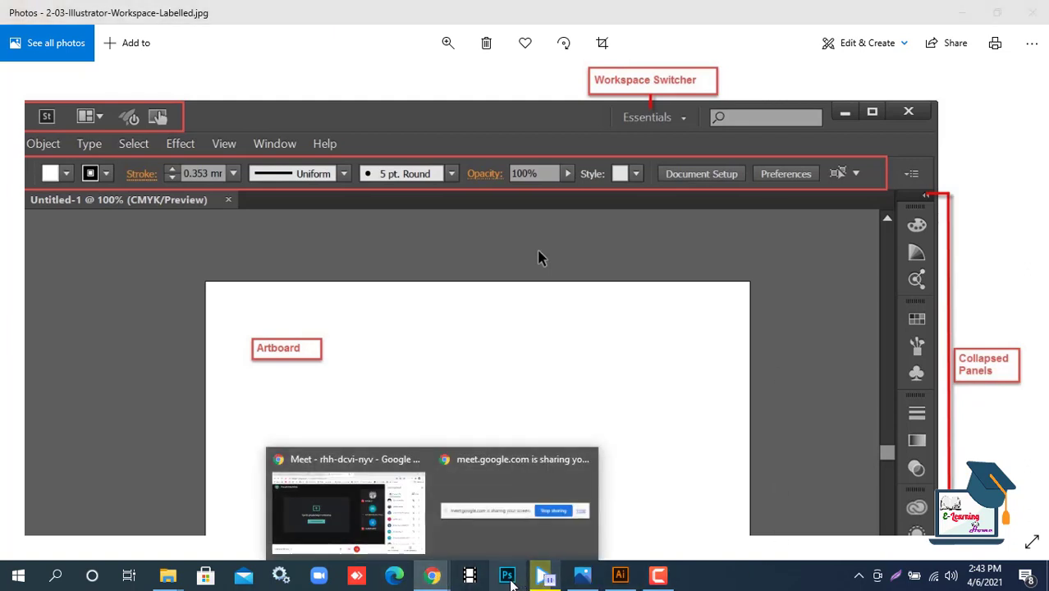
left_click(619, 575)
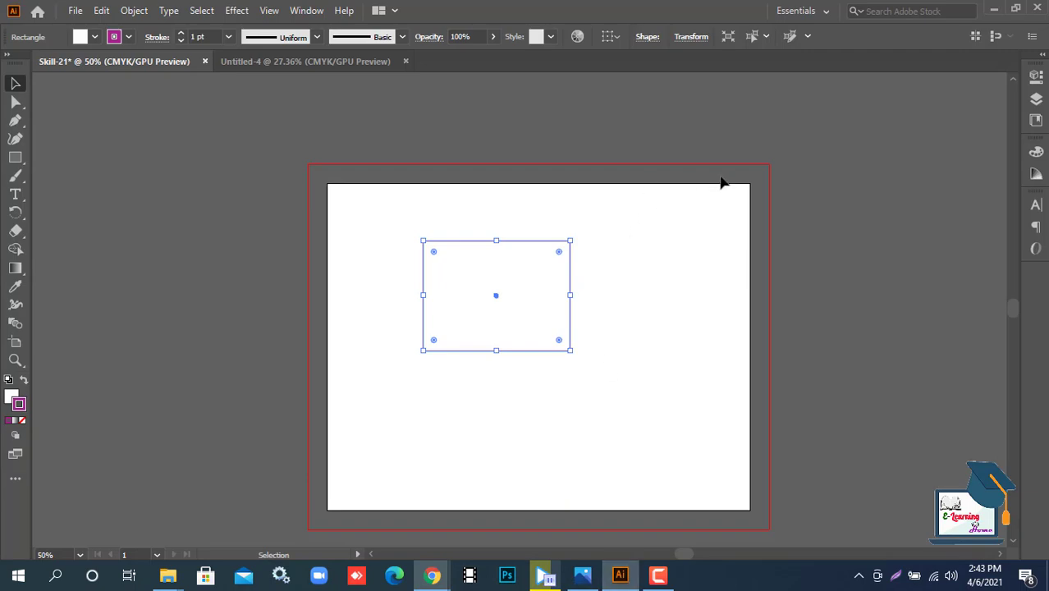
left_click(825, 13)
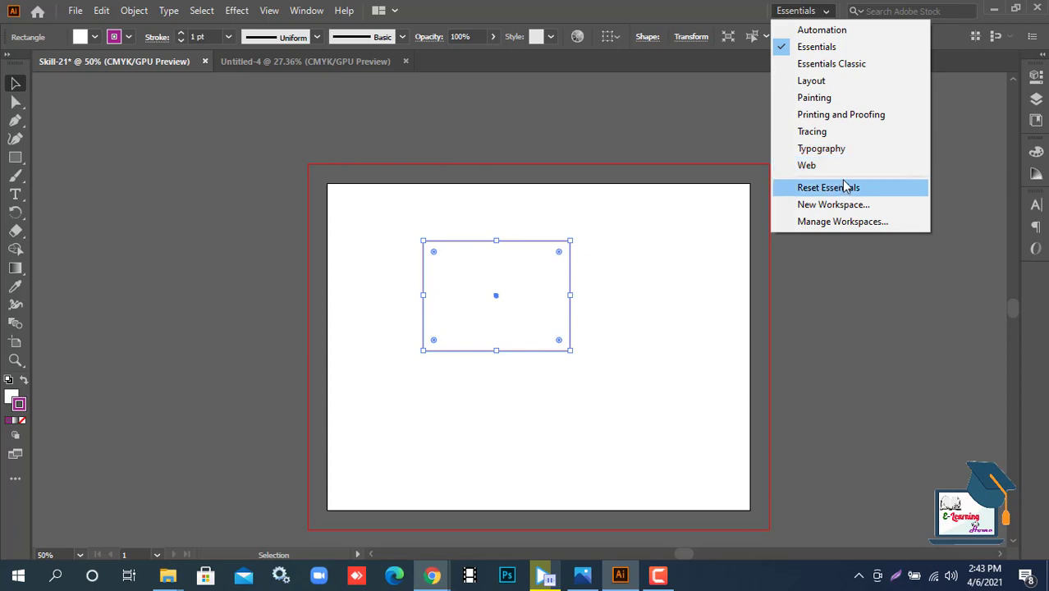
left_click(710, 264)
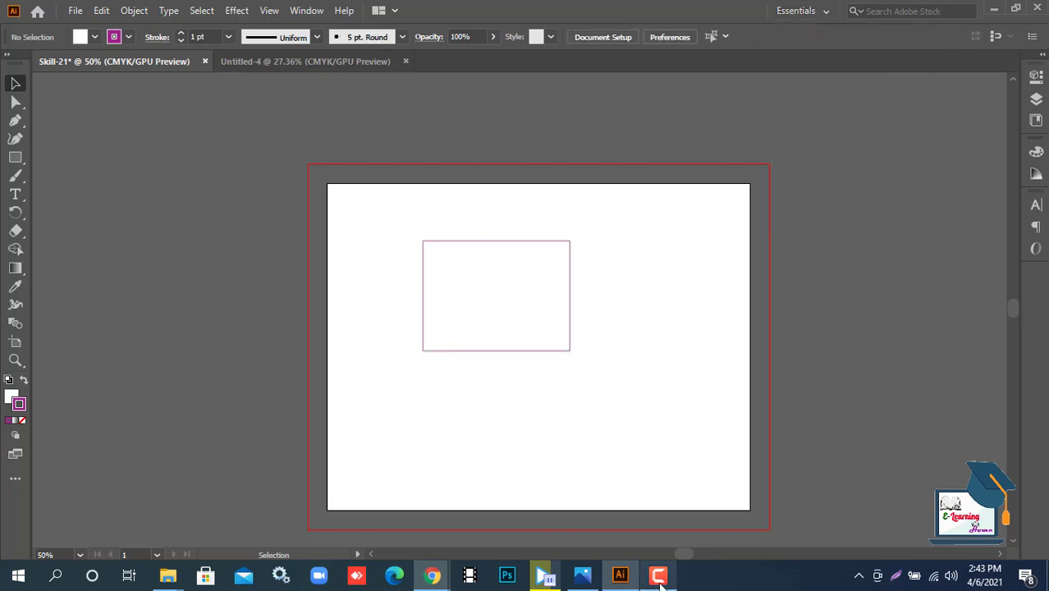
Revisit the labelled workspace image in Photos, and return to Illustrator to select the rectangle on the artboard
left_click(596, 579)
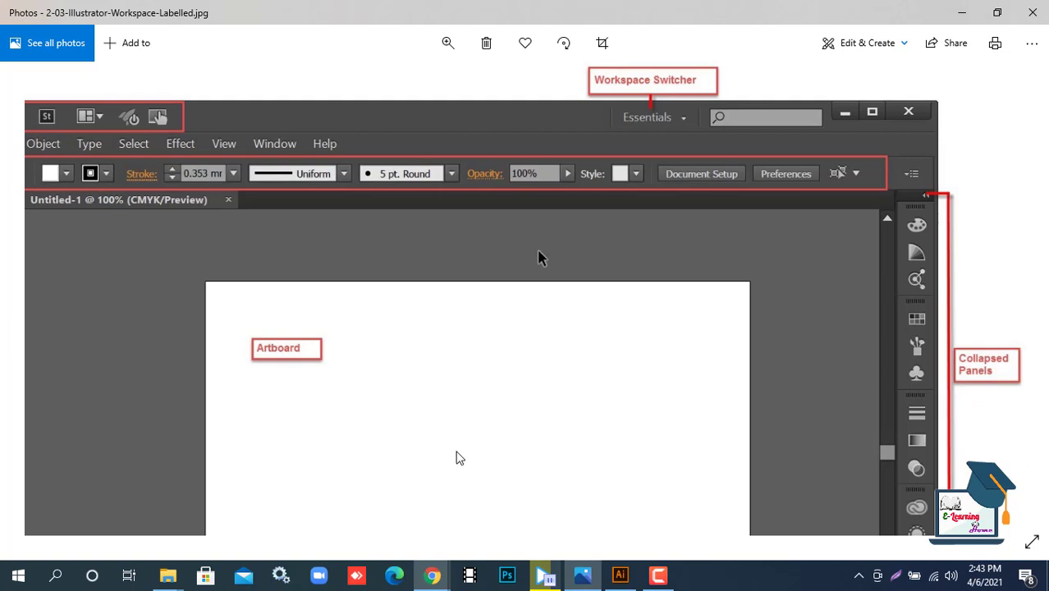
left_click(622, 577)
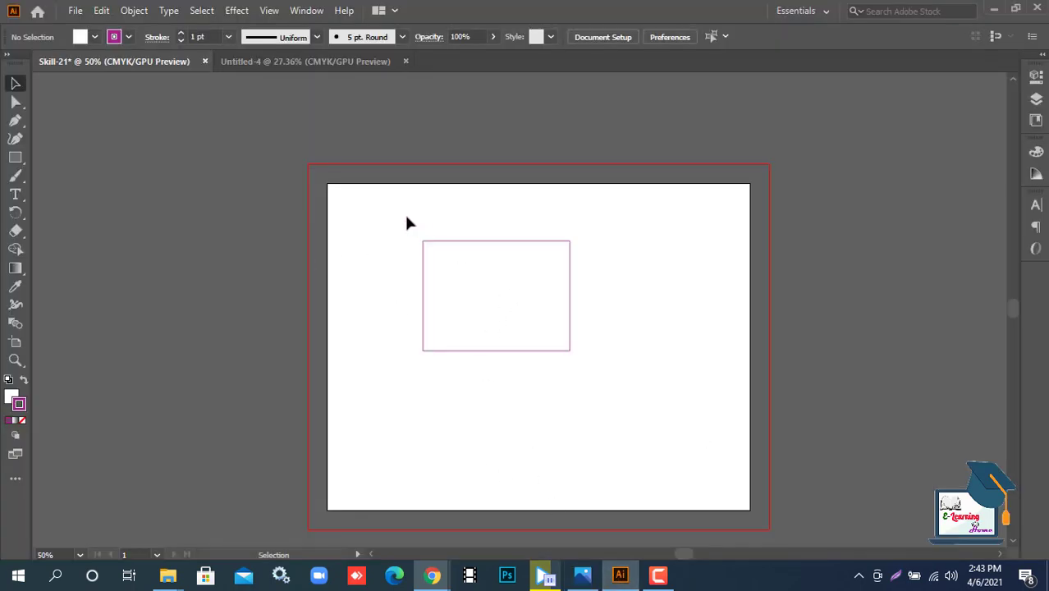
left_click(470, 285)
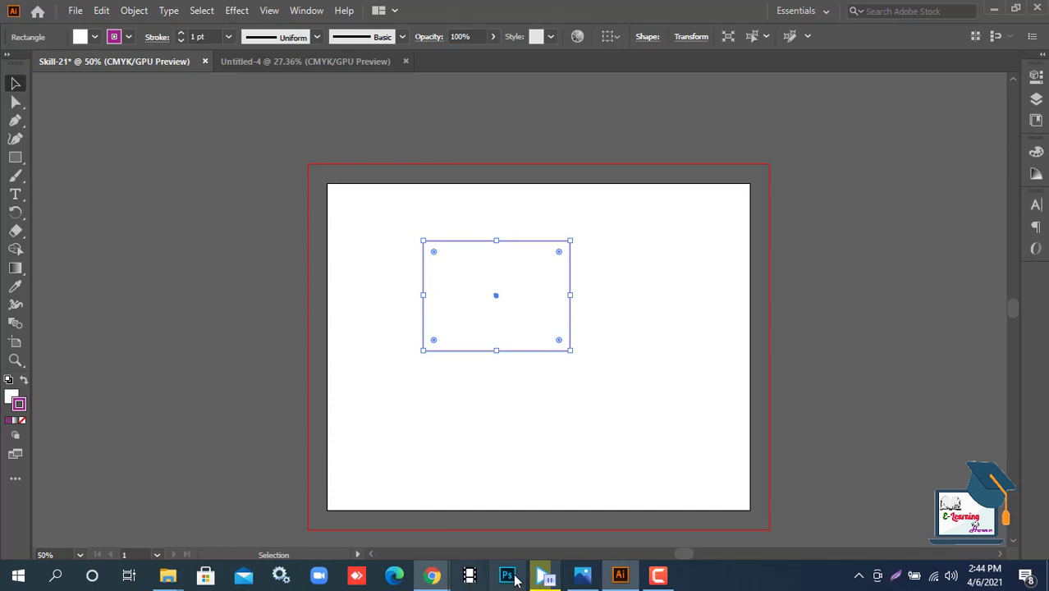
Check the participants in the Google Meet window, return to Illustrator, and dismiss the Chrome notification
mouse_move(435, 576)
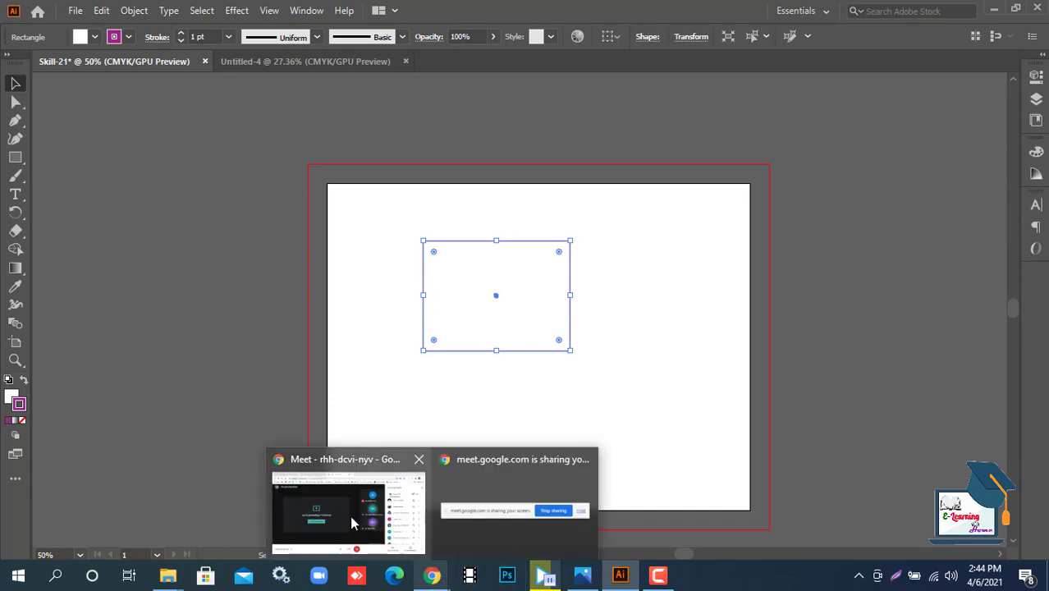
mouse_move(349, 515)
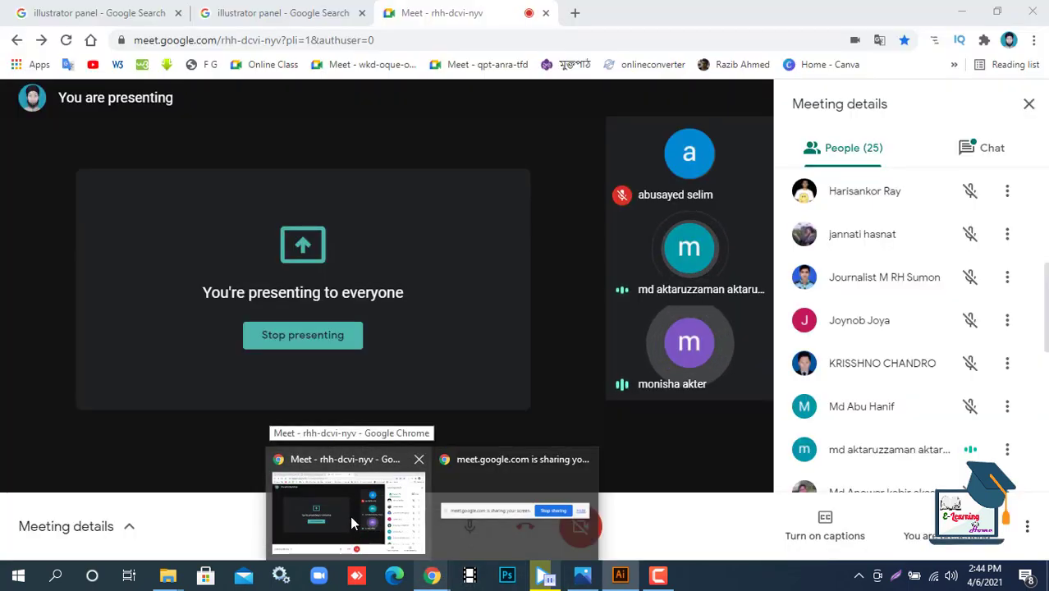
left_click(350, 516)
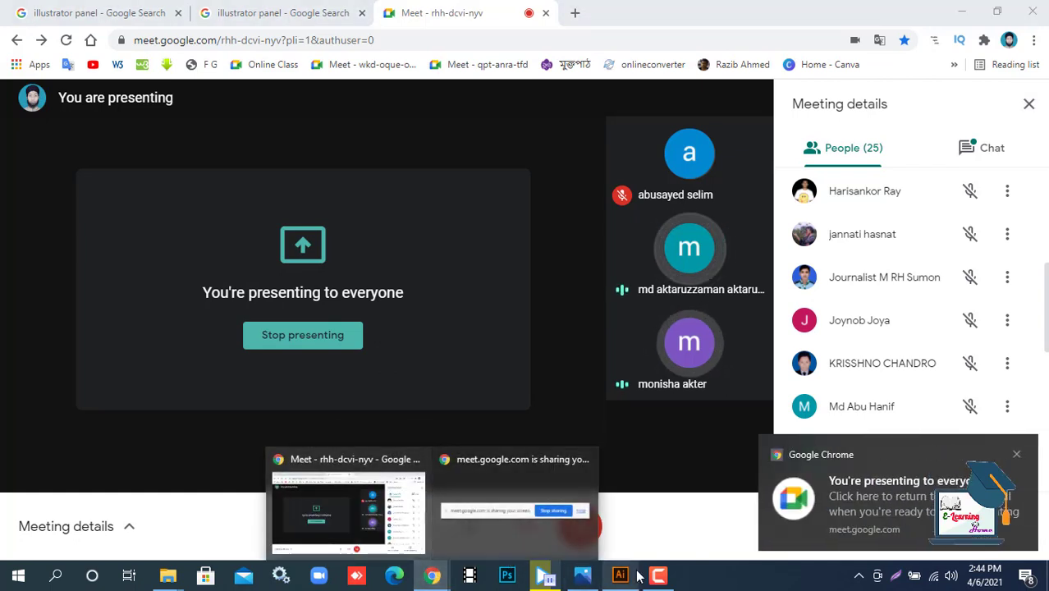
left_click(635, 575)
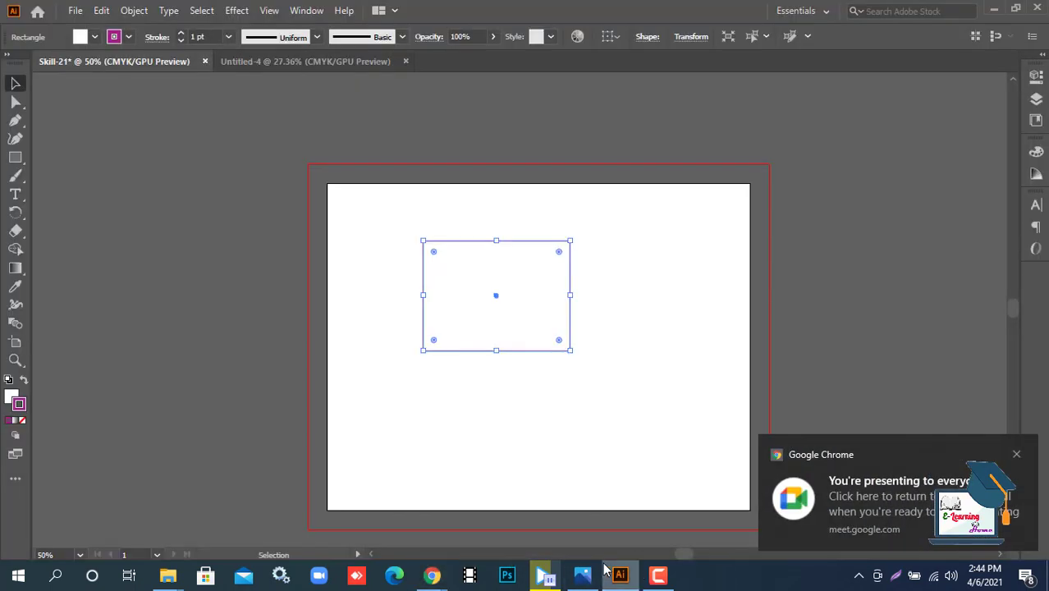
left_click(1015, 453)
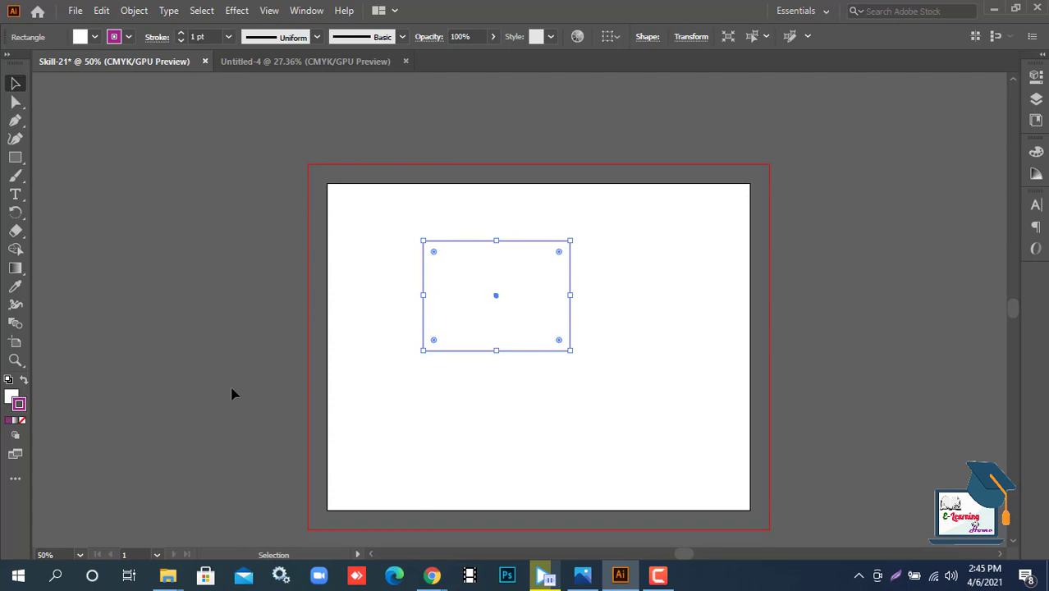
Expand the Character panel and open its font list to examine the available typefaces
left_click(1036, 205)
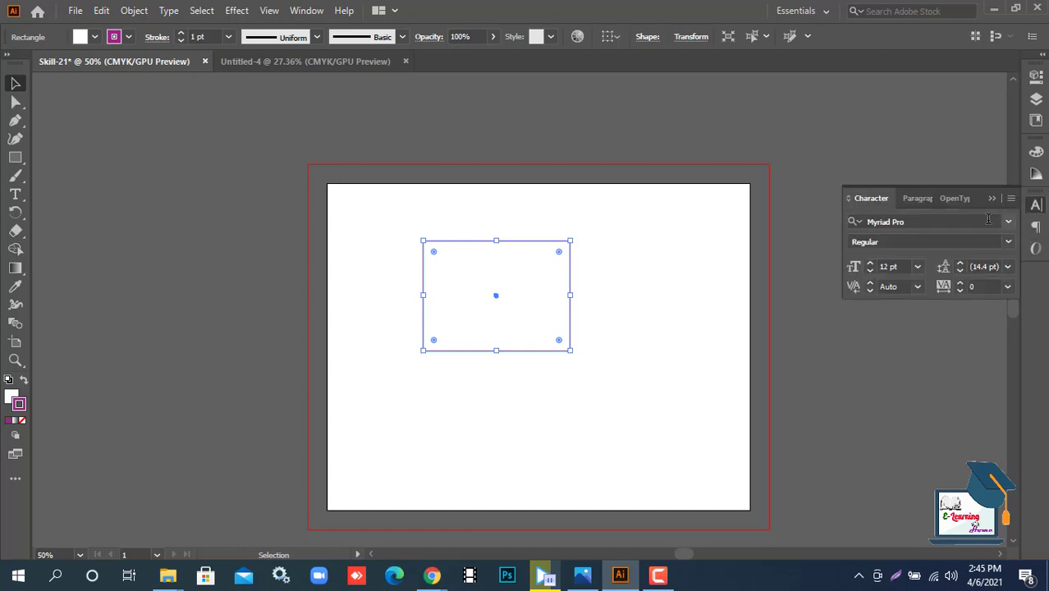
left_click(957, 223)
left_click(953, 222)
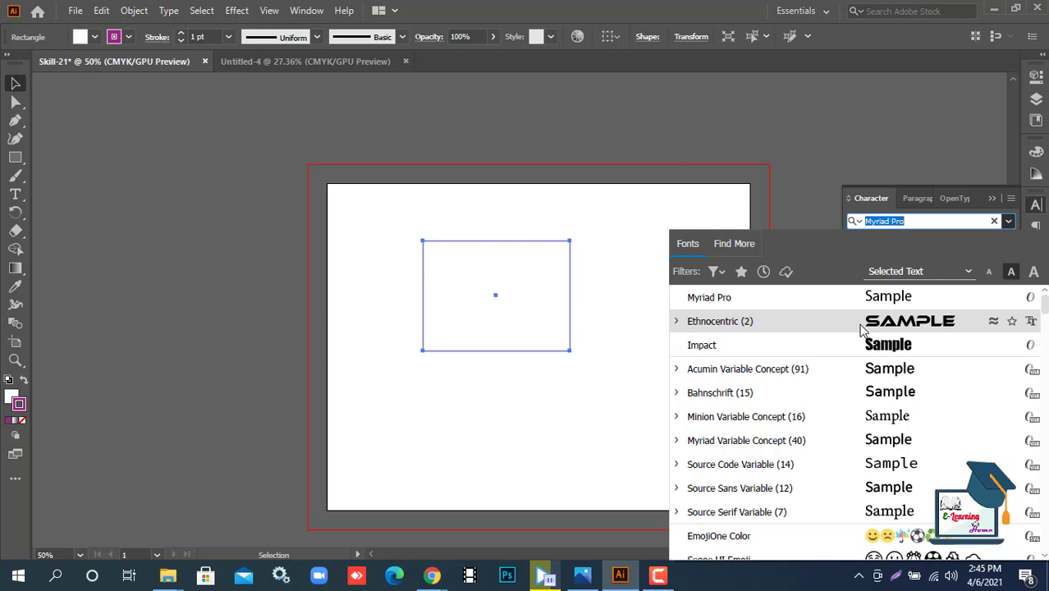
Close the font list without choosing a typeface and deselect the rectangle
left_click(782, 133)
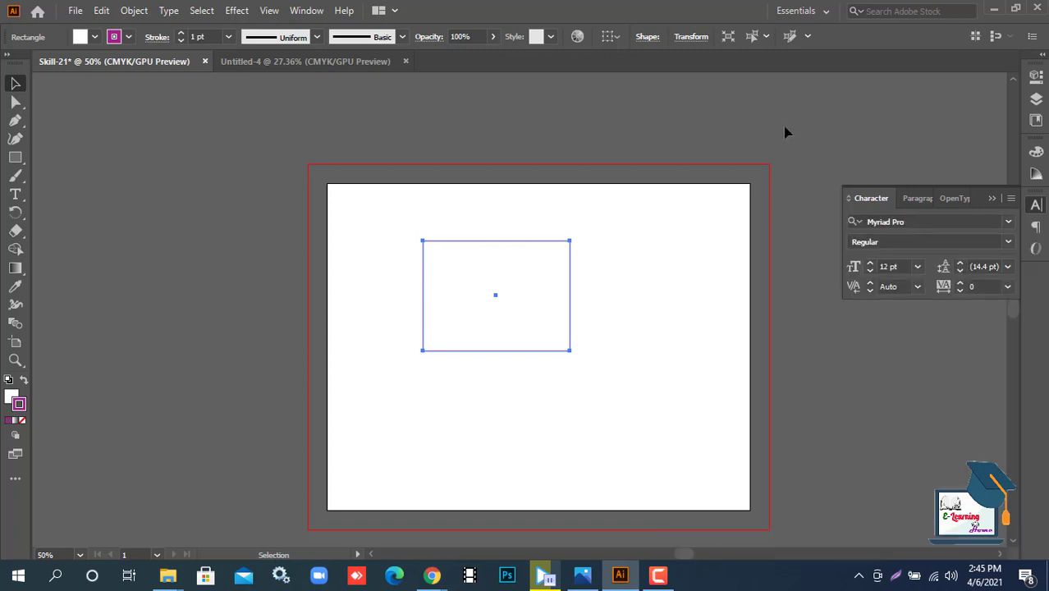
left_click(804, 170)
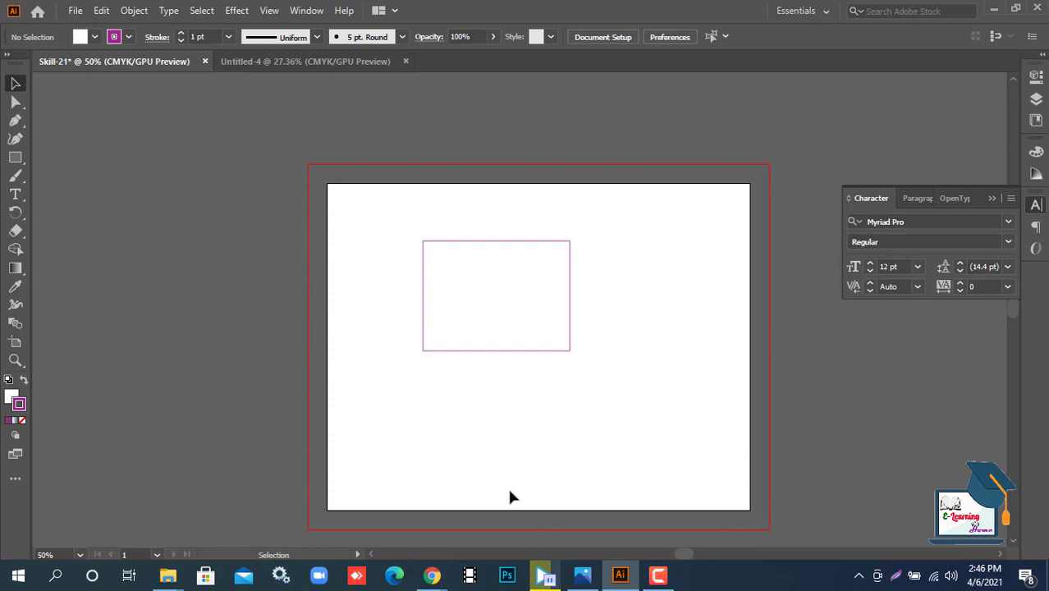
Check the participants in the Google Meet window and return to Illustrator
mouse_move(433, 580)
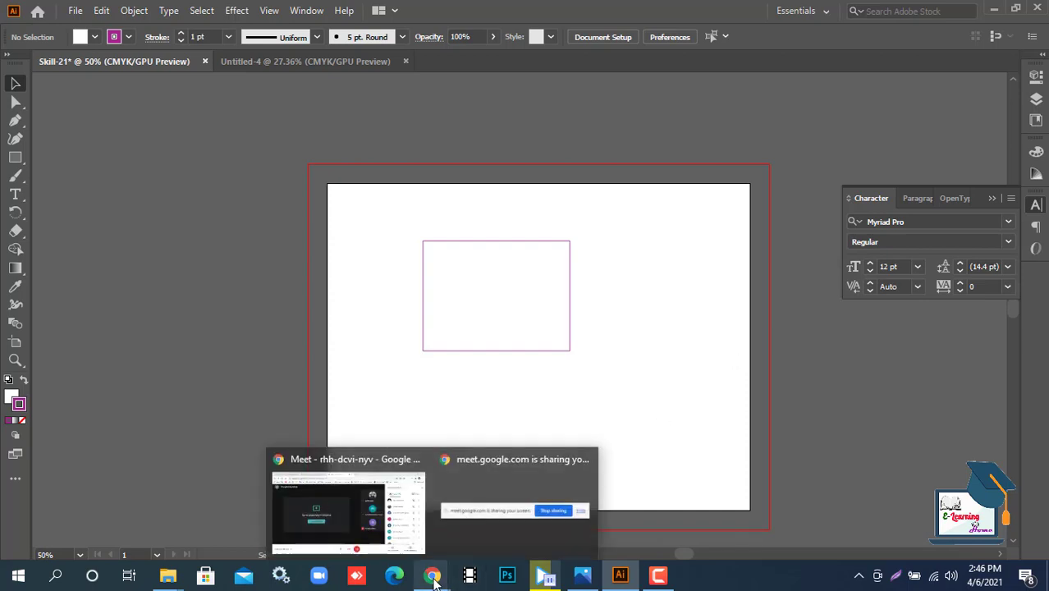
left_click(367, 508)
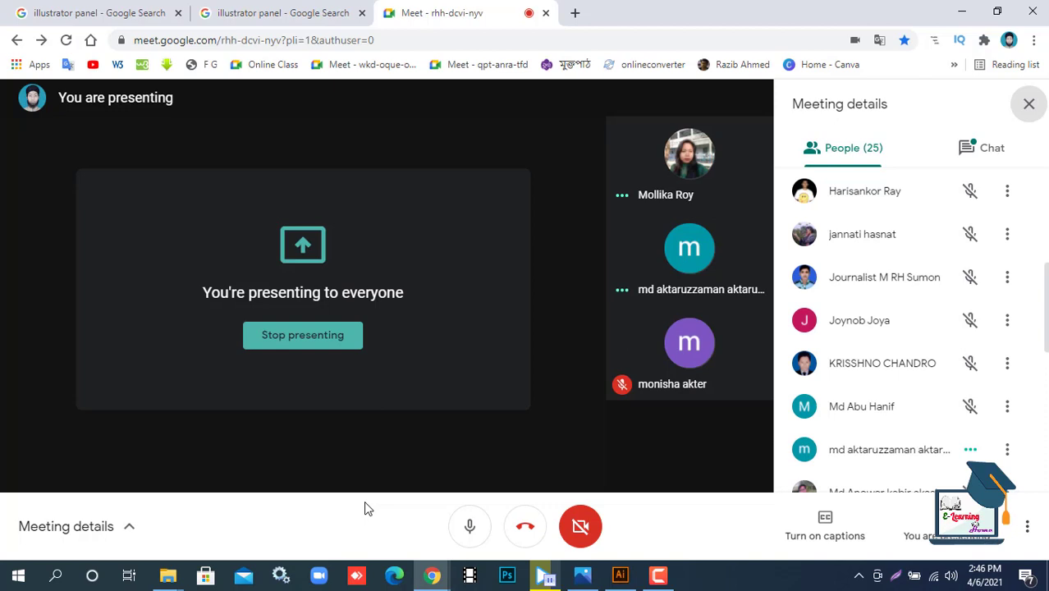
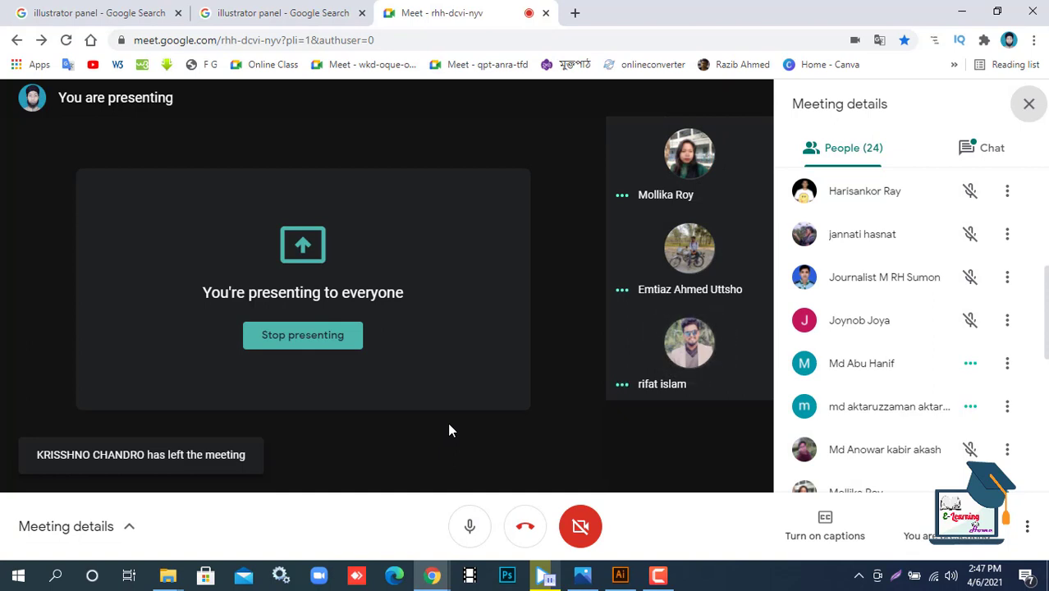
mouse_move(621, 577)
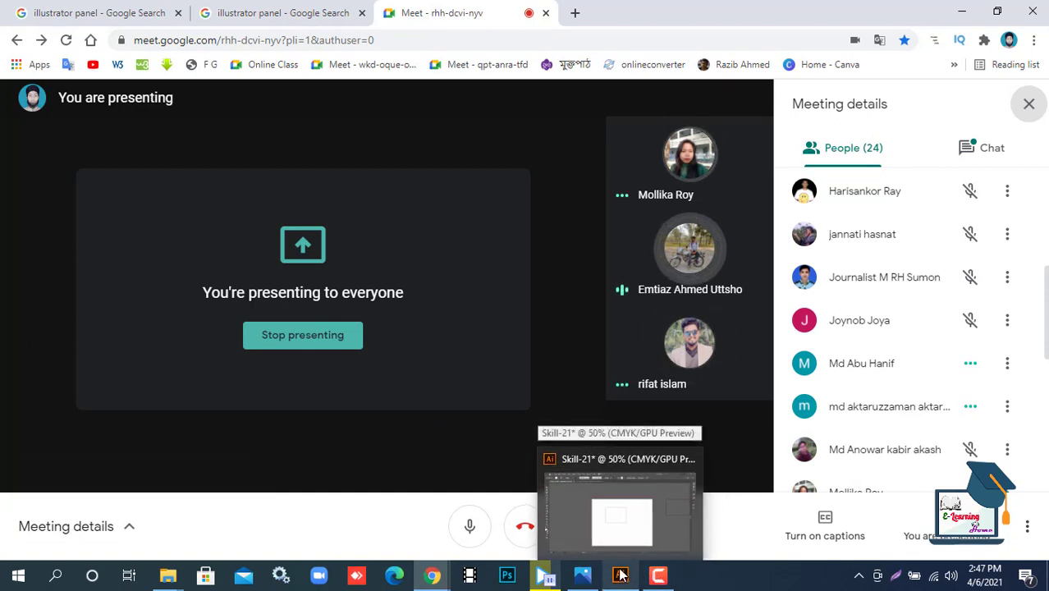
left_click(621, 577)
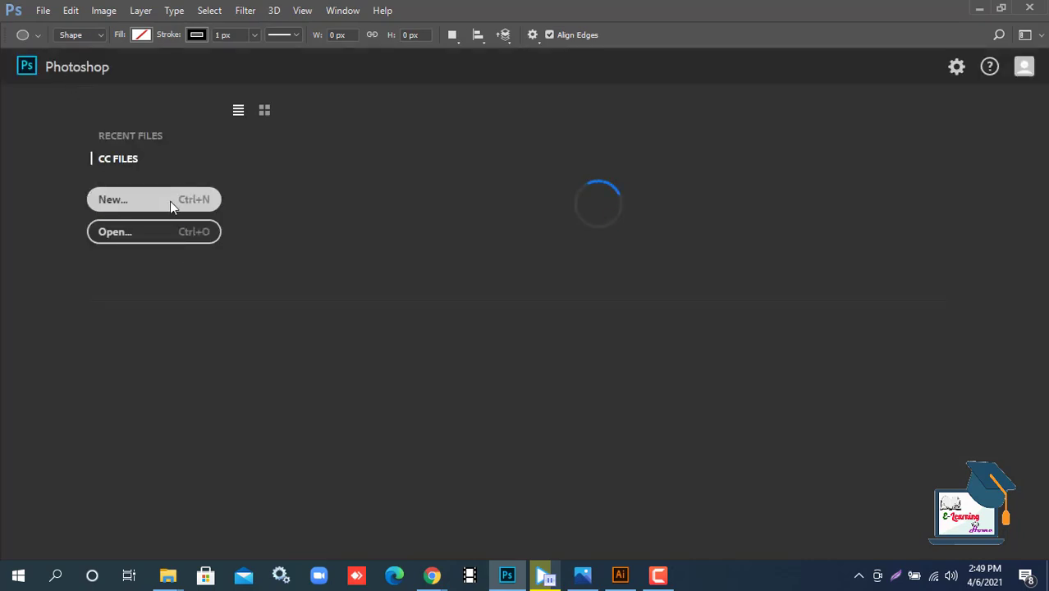
In Photoshop, create a 1280 x 720 pixel document at 300 pixels/inch in RGB Color with a white background
left_click(161, 211)
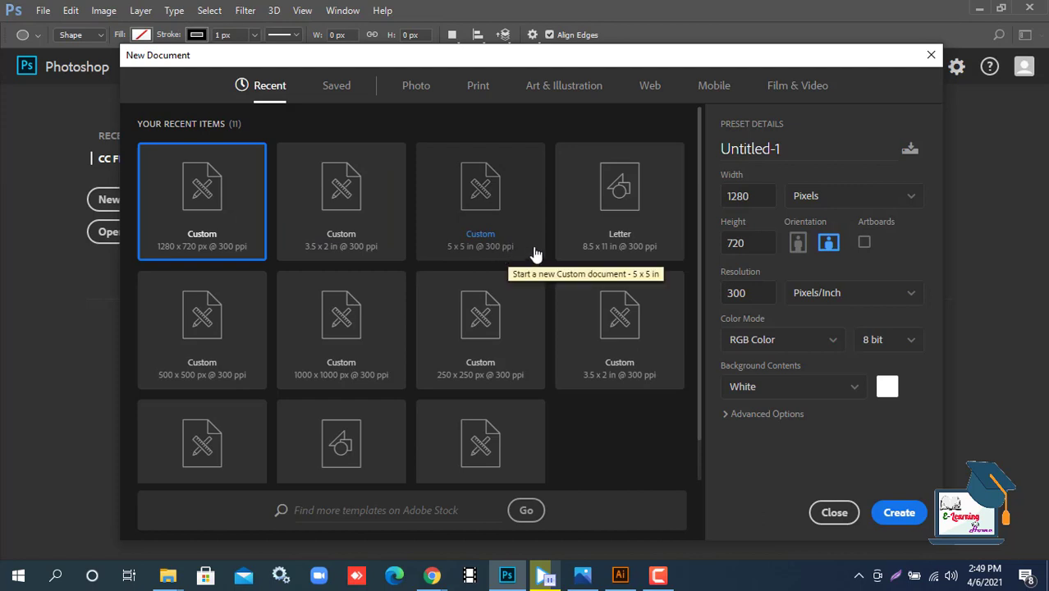
left_click(909, 516)
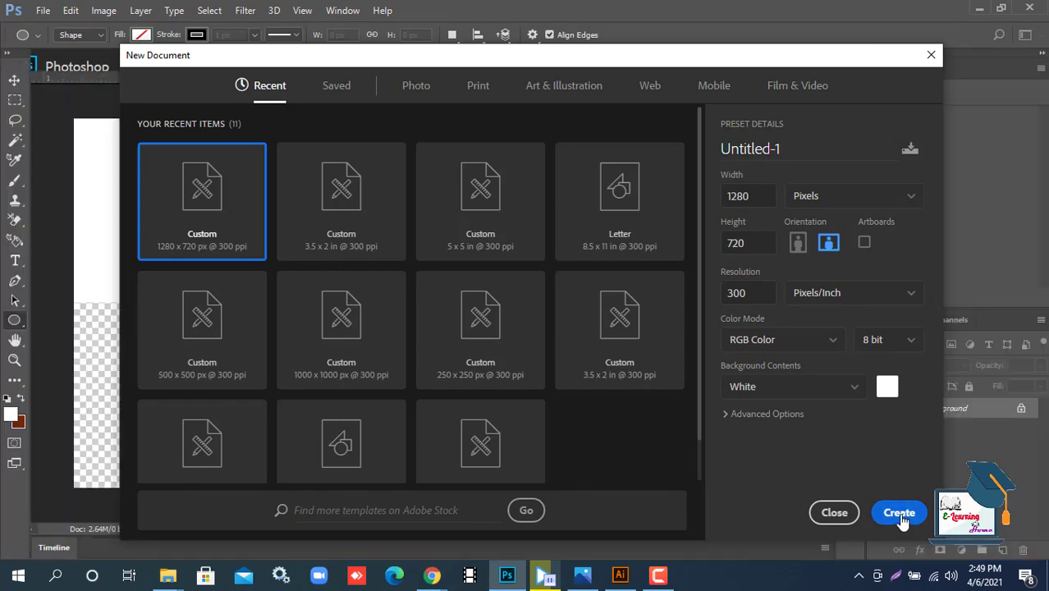
left_click(899, 513)
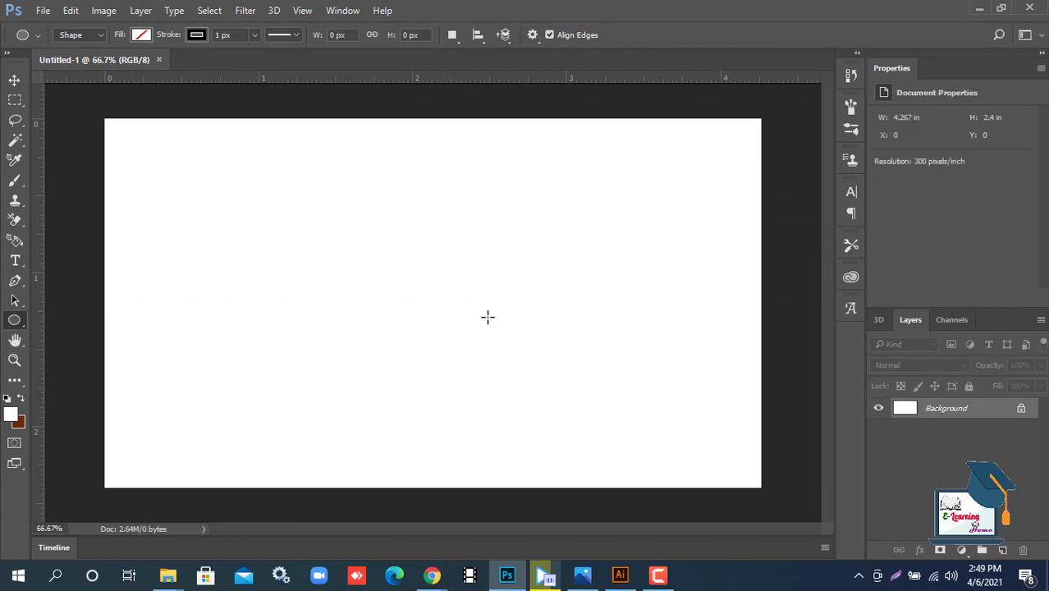
Draw a rectangle shape about 703 x 321 px in the middle of the canvas and fill it with red
right_click(25, 319)
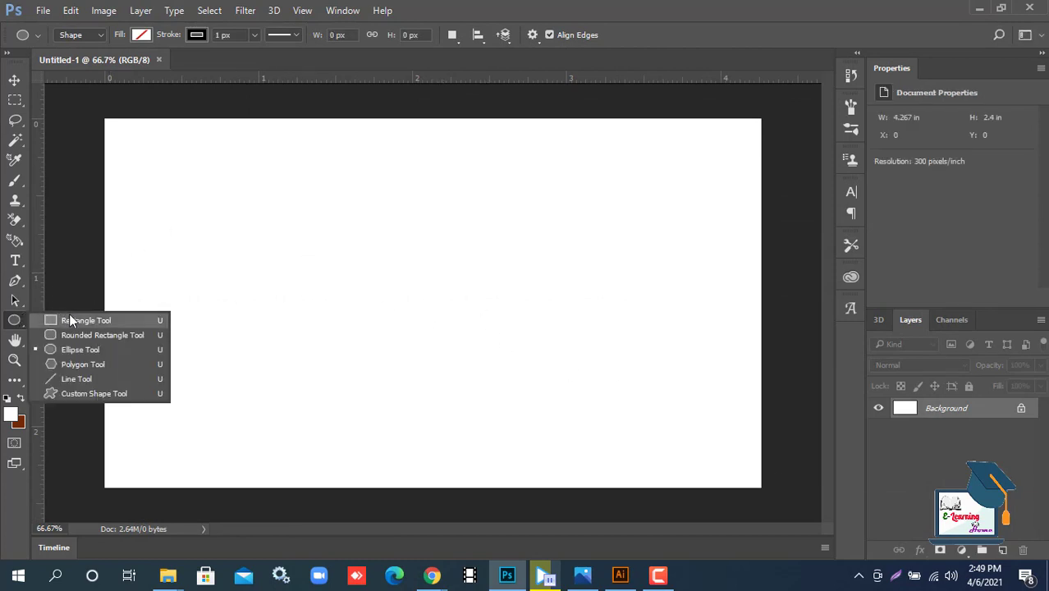
left_click(70, 319)
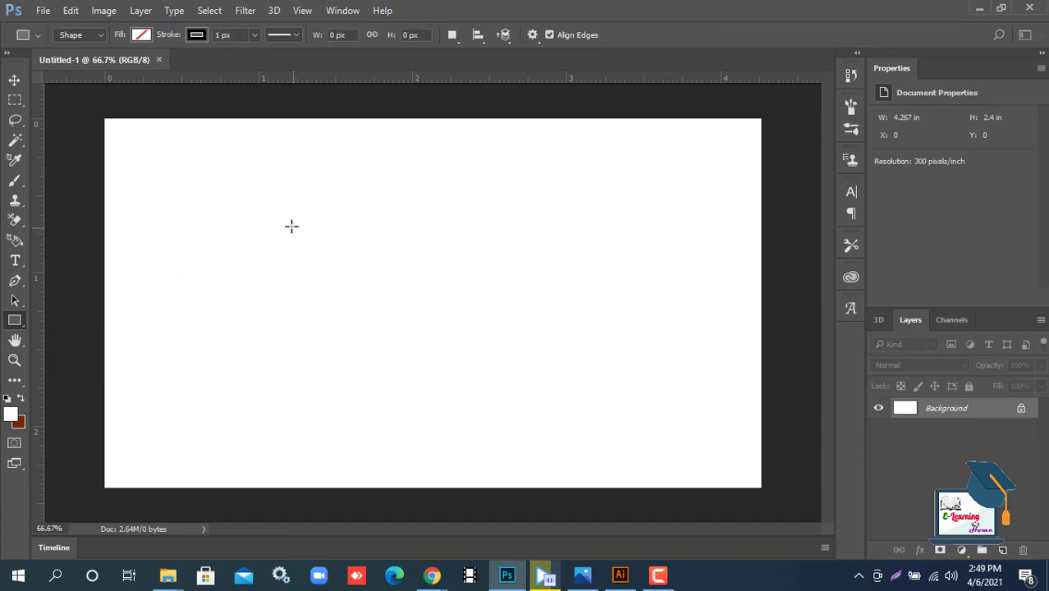
left_click_drag(261, 218, 622, 383)
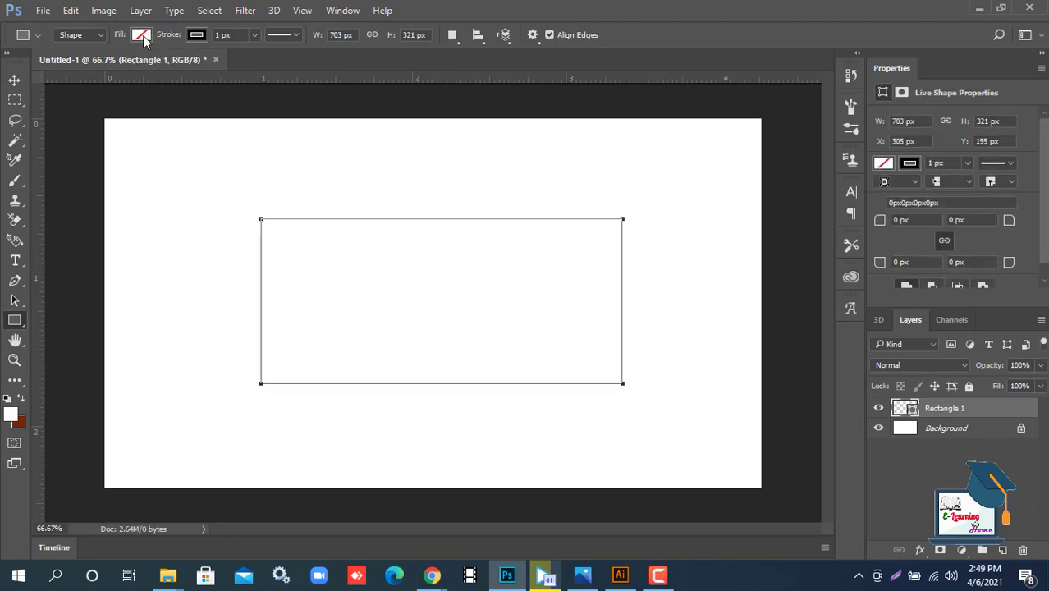
left_click(142, 36)
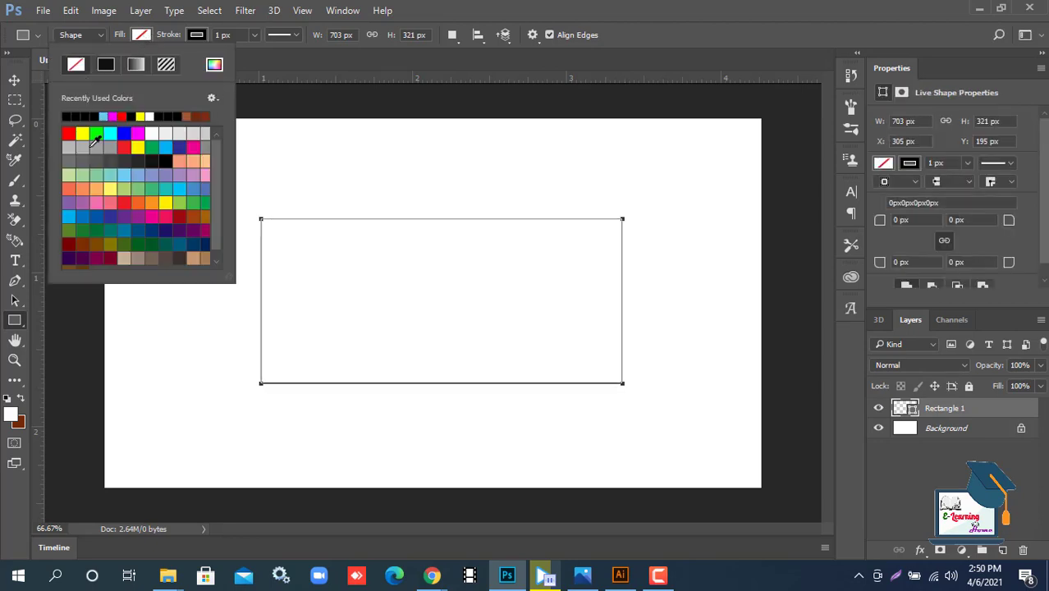
left_click(69, 133)
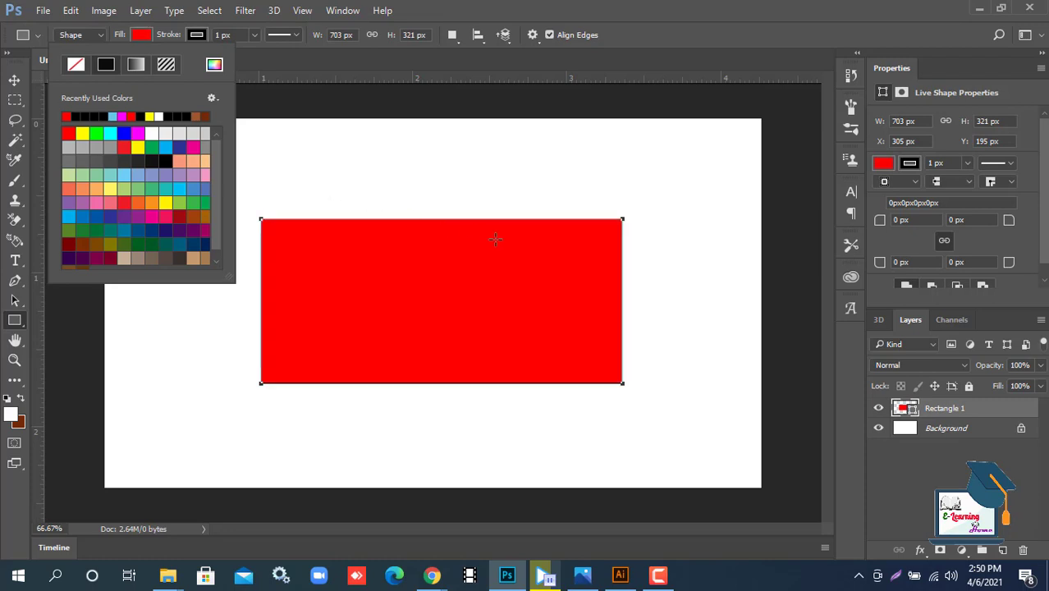
left_click(647, 255)
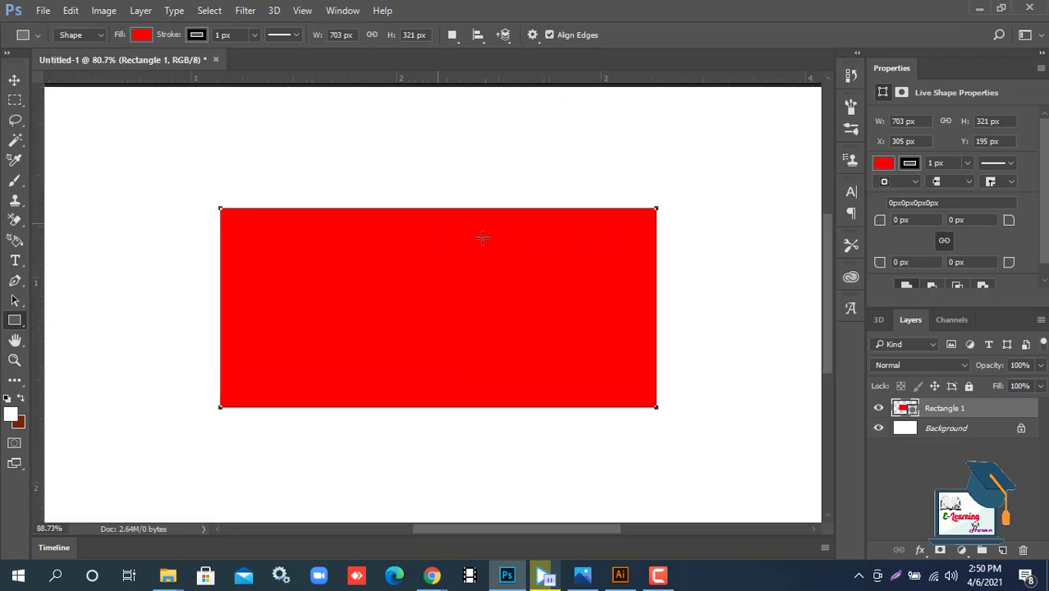
Examine the red rectangle's pixel grid at 3200% and marquee a tiny block of pixels, dismissing the Save As dialog without saving
scroll(482, 238, "up", 1)
scroll(482, 242, "up", 10)
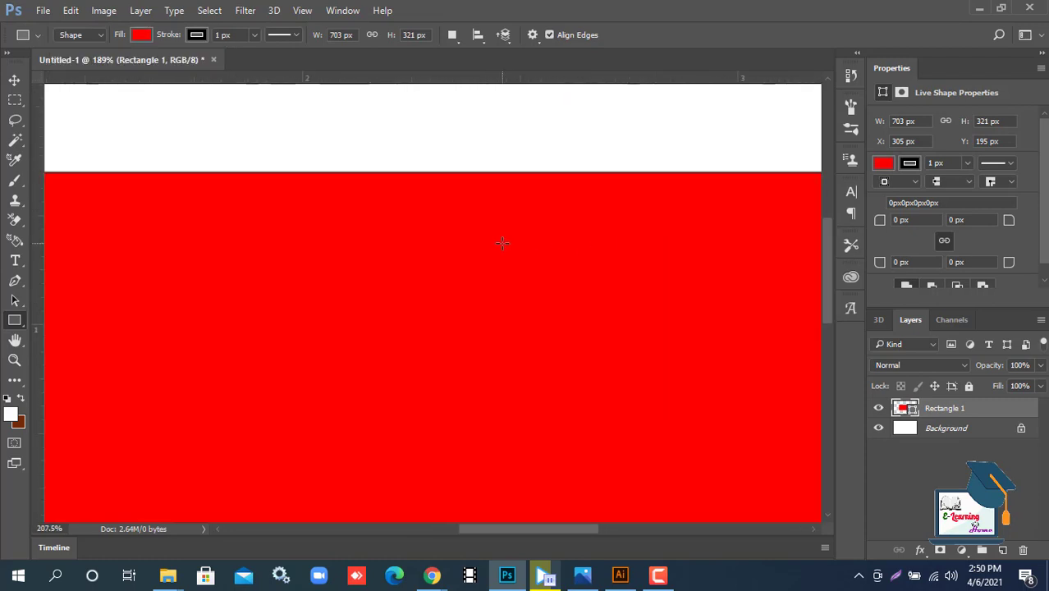
scroll(510, 242, "up", 5)
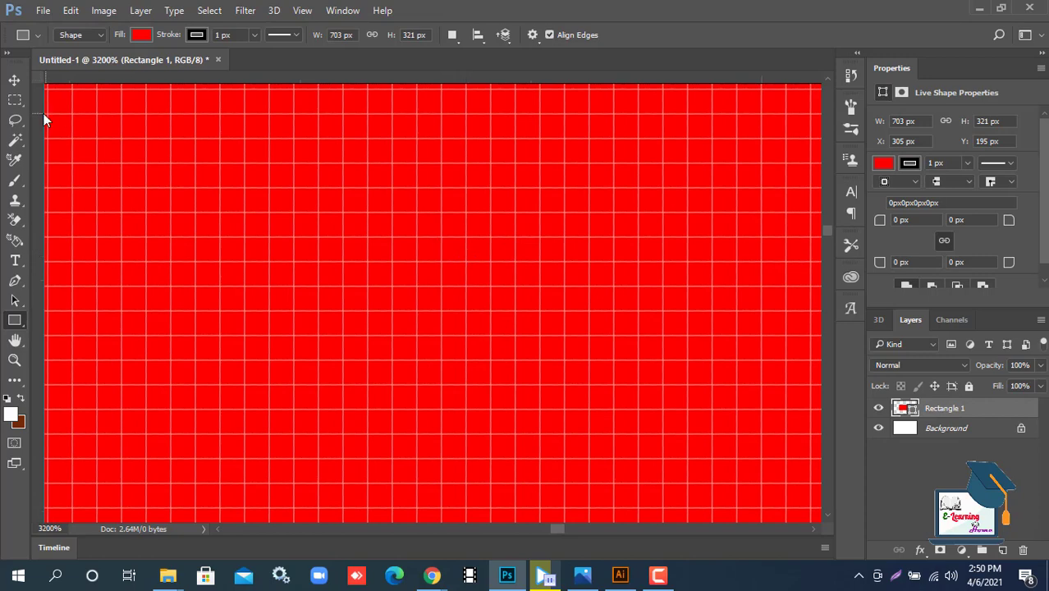
left_click(15, 99)
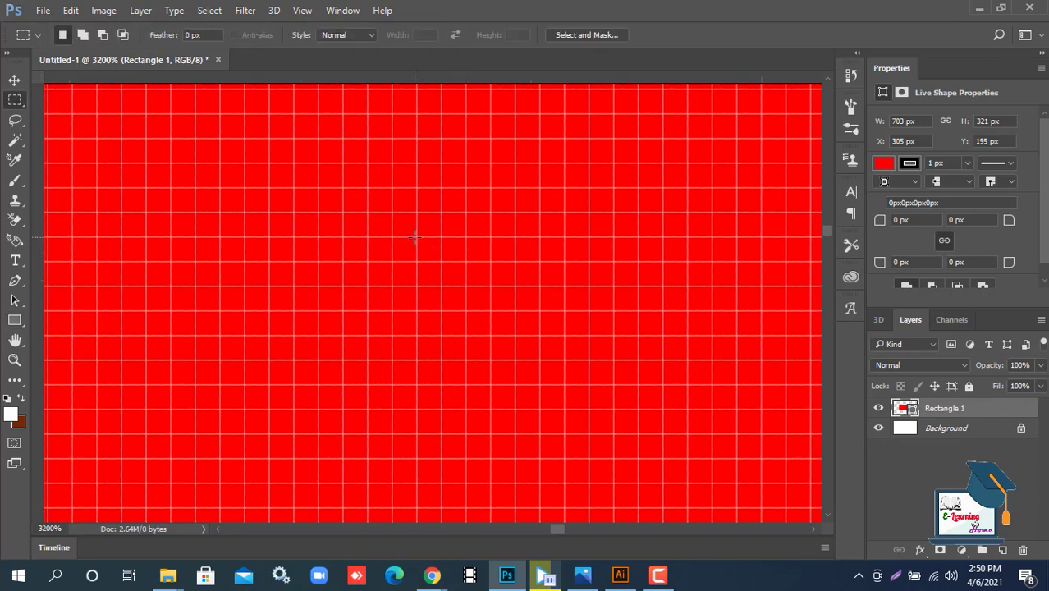
mouse_move(415, 238)
left_mouse_down()
mouse_move(441, 254)
mouse_move(411, 254)
left_mouse_up()
left_click_drag(319, 163, 346, 206)
key("ctrl+0")
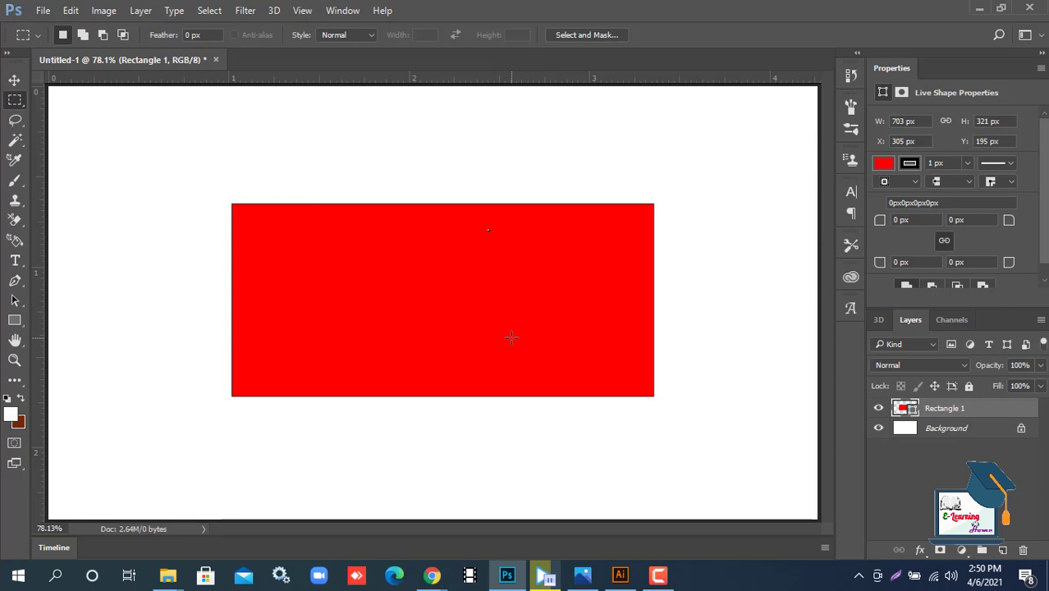
key("ctrl+s")
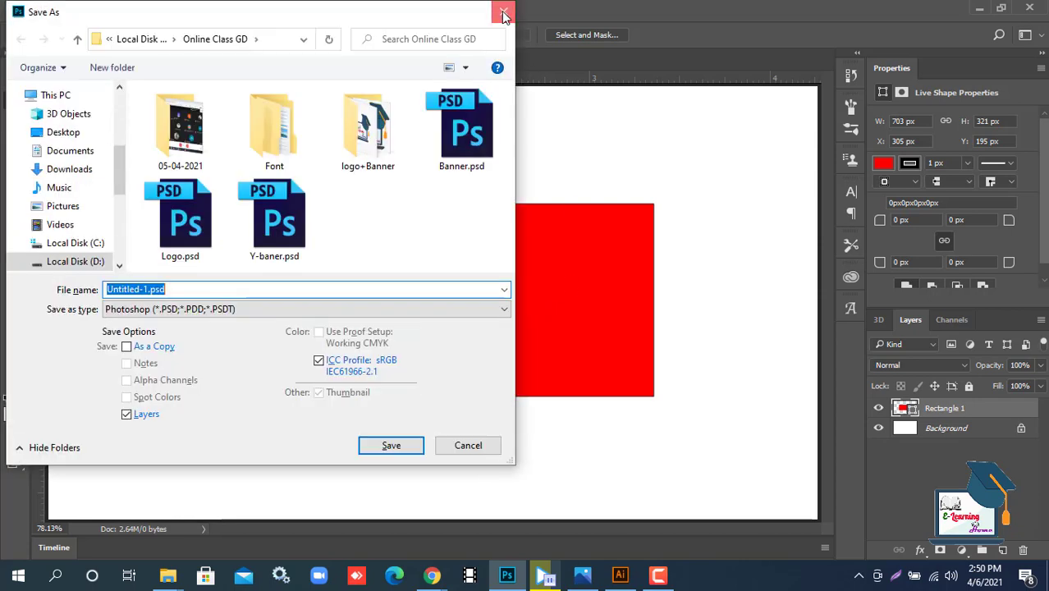
key("Escape")
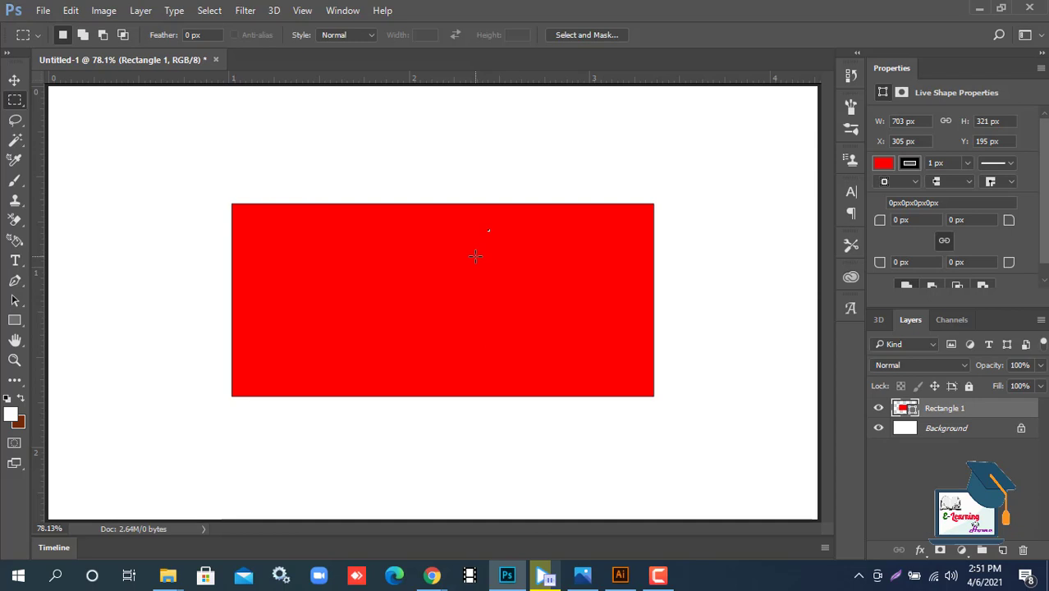
Return to Illustrator and fill the rectangle on the Skill-21 artboard with red
left_click(617, 573)
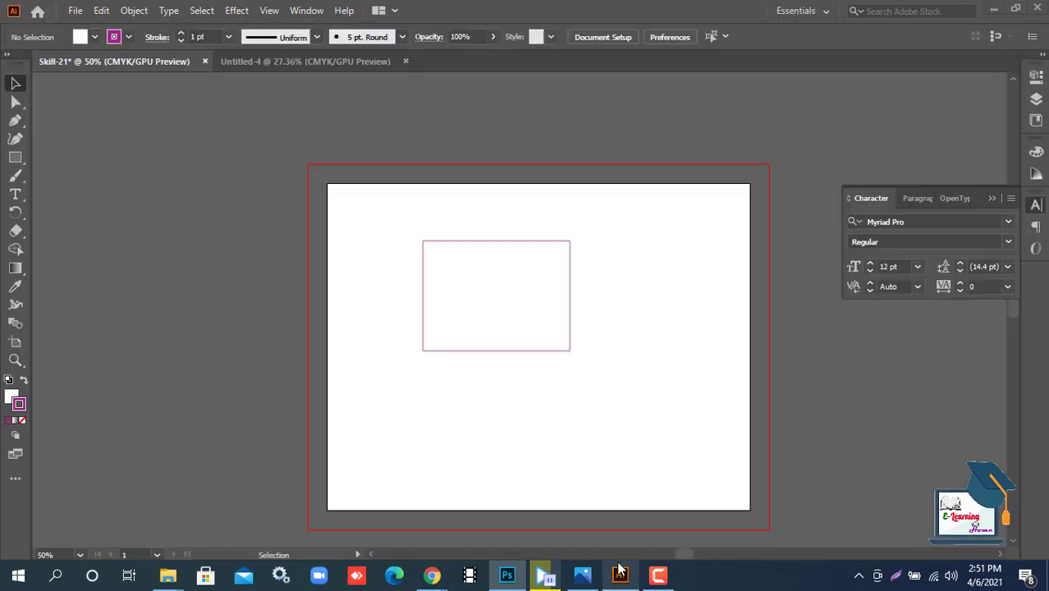
left_click(447, 280)
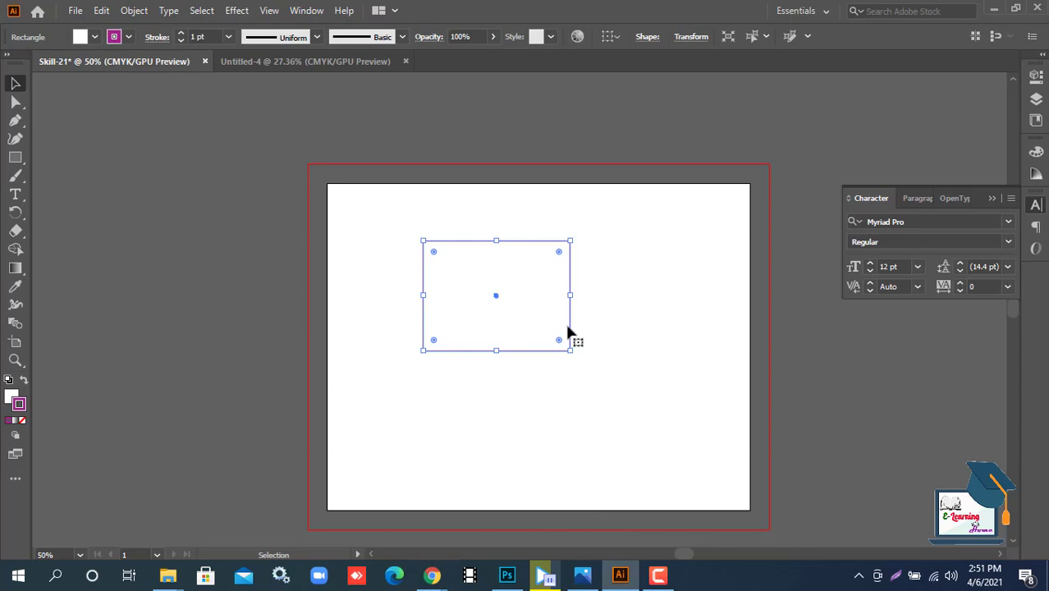
left_click(93, 37)
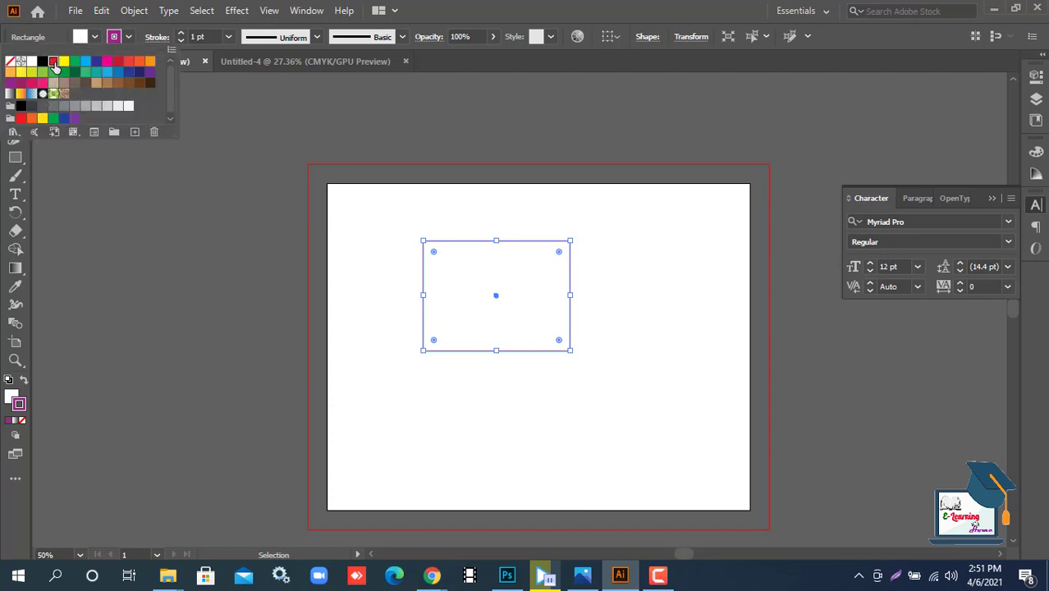
left_click(53, 61)
left_click(667, 302)
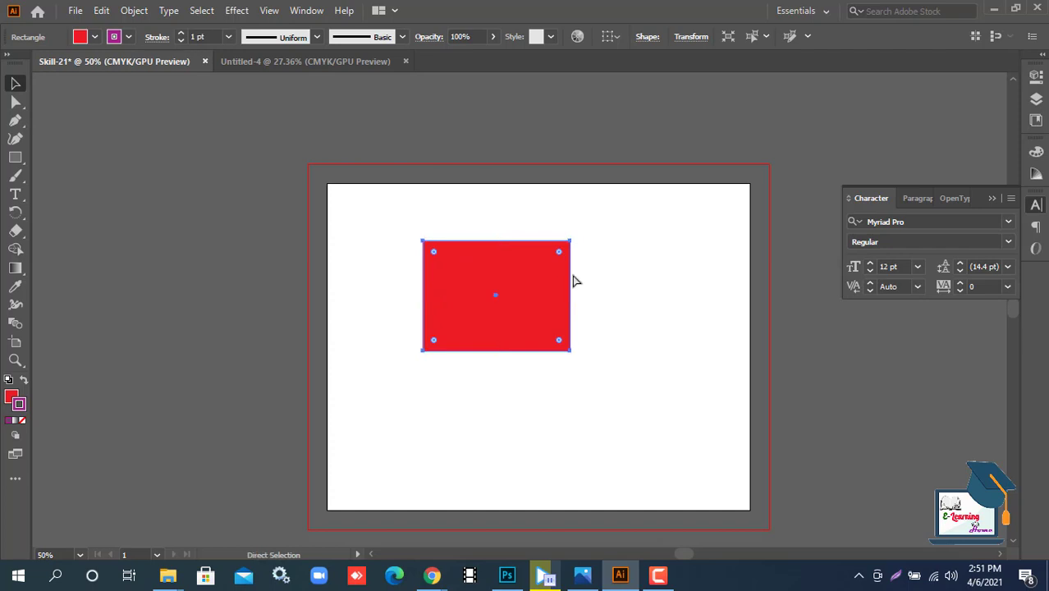
Inspect the red vector rectangle's edges at 200% magnification, and fit the artboard back in the window
scroll(581, 279, "left", 5)
scroll(589, 275, "right", 4)
key("ctrl+equal")
key("ctrl+equal")
key("ctrl+equal")
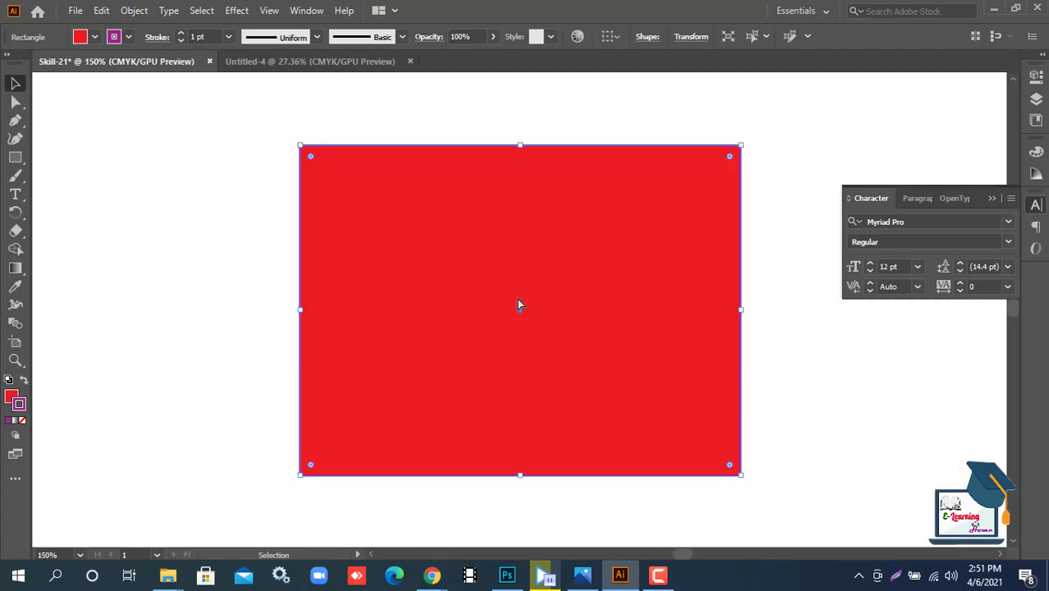
key("ctrl+equal")
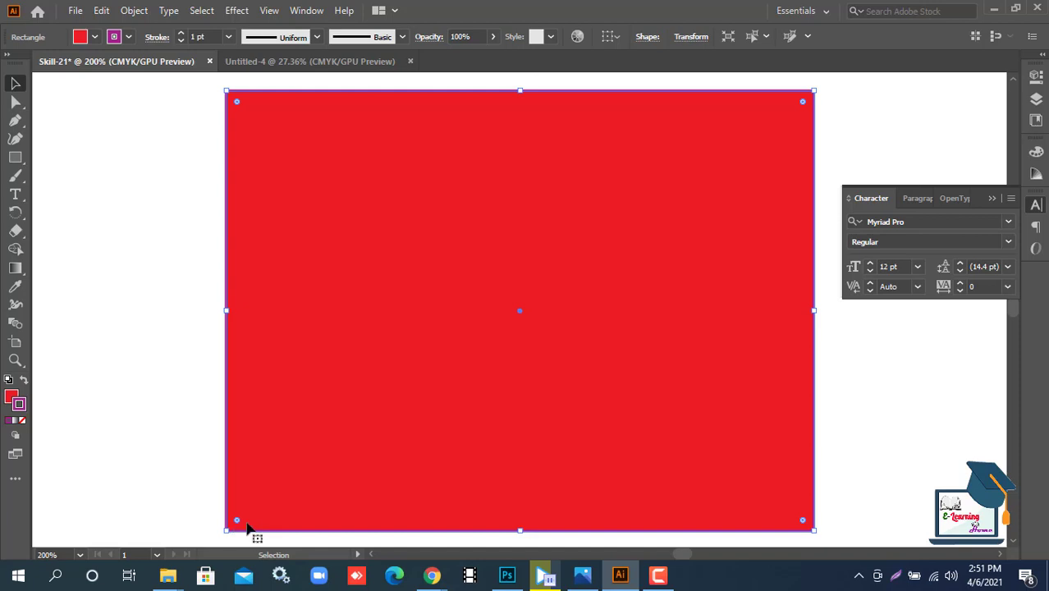
scroll(345, 484, "down", 1)
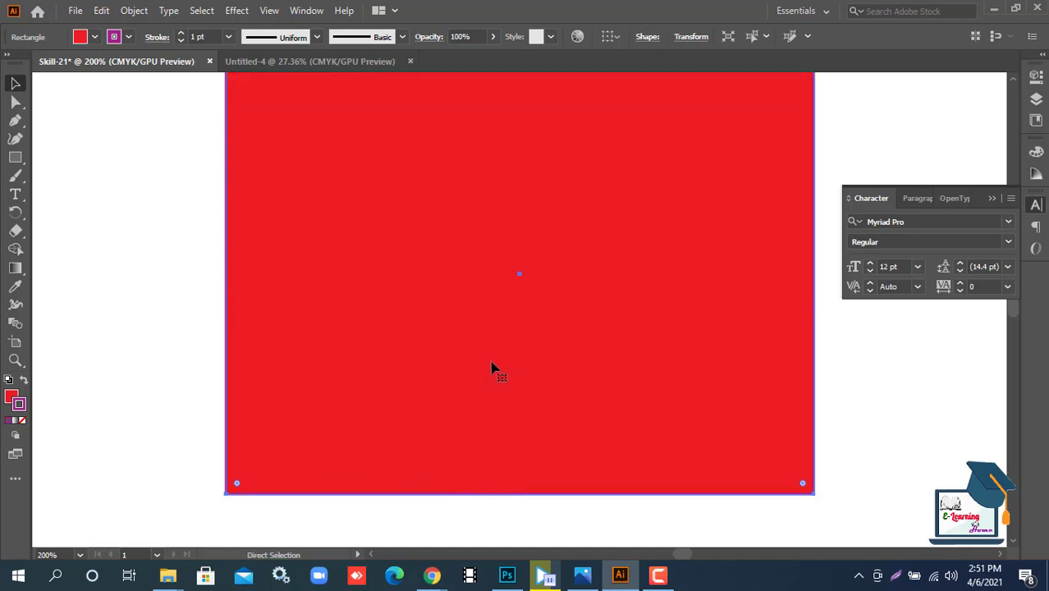
key("ctrl+0")
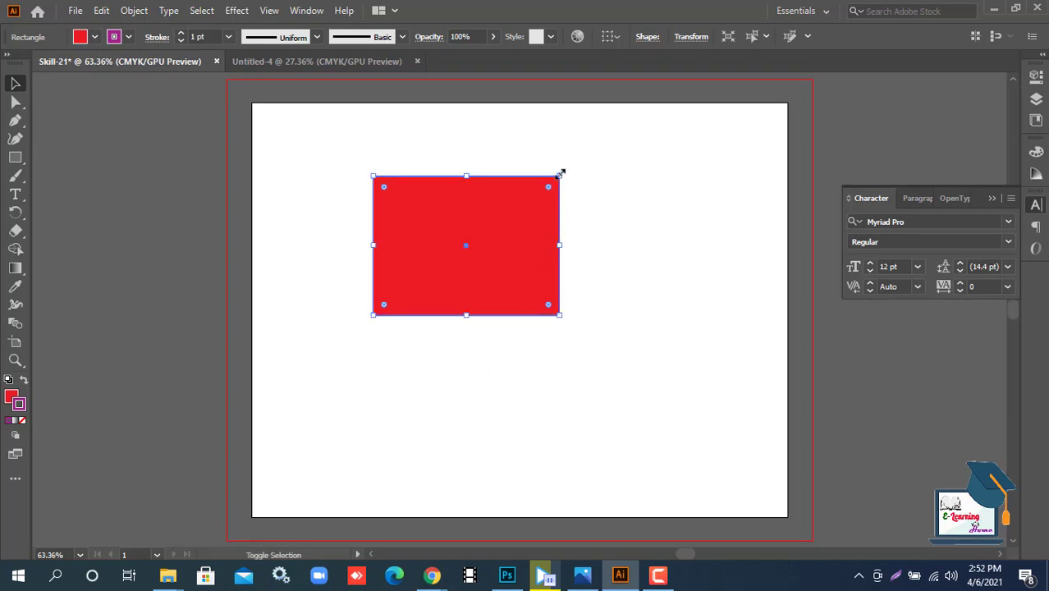
Enlarge the red rectangle proportionally about its centre to roughly one and a half times its size, leaving the Move dialog unapplied
left_click_drag(560, 173, 705, 142)
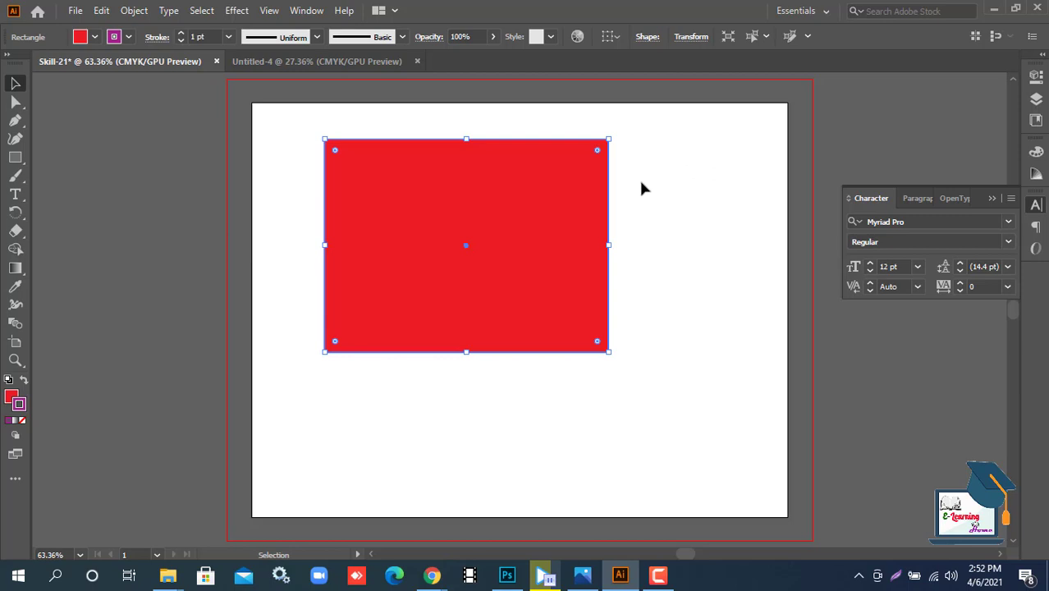
key("Return")
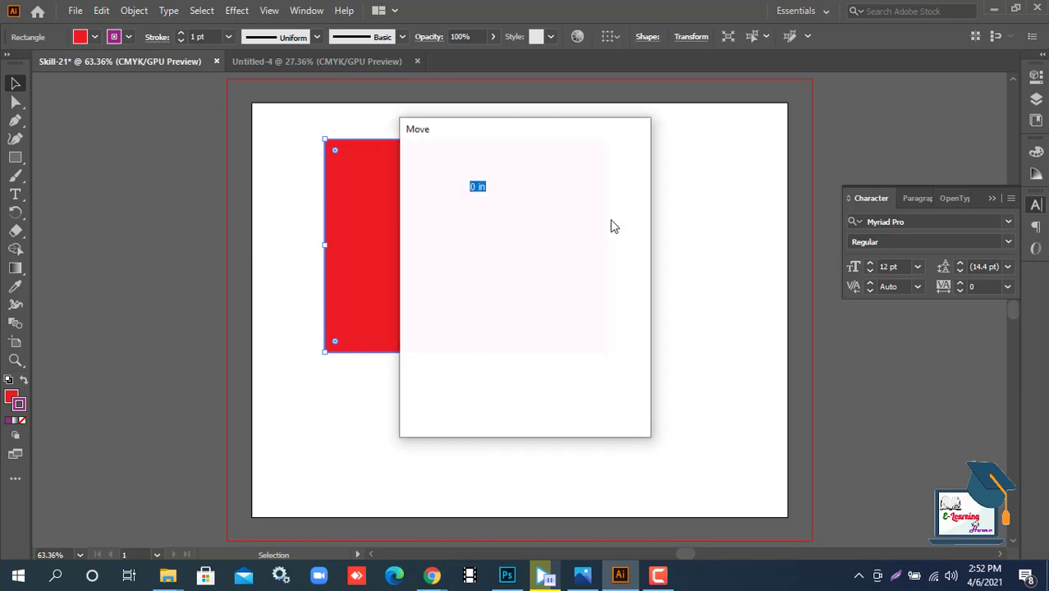
left_click(603, 413)
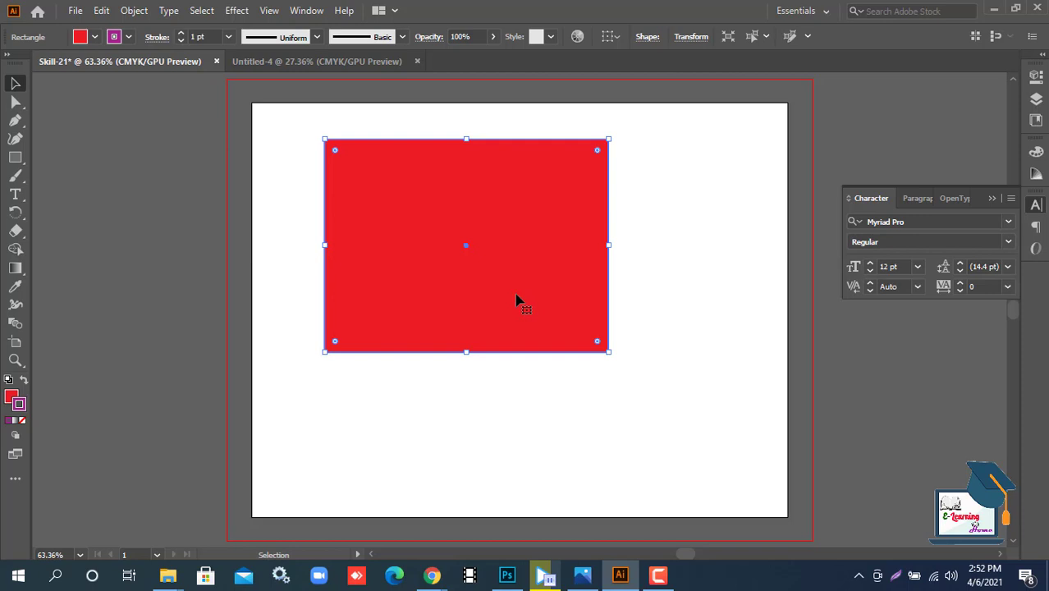
Switch to Photoshop and enlarge the red rectangle with Free Transform to about 112% width and 121% height, leaving the transform unapplied
left_click(507, 575)
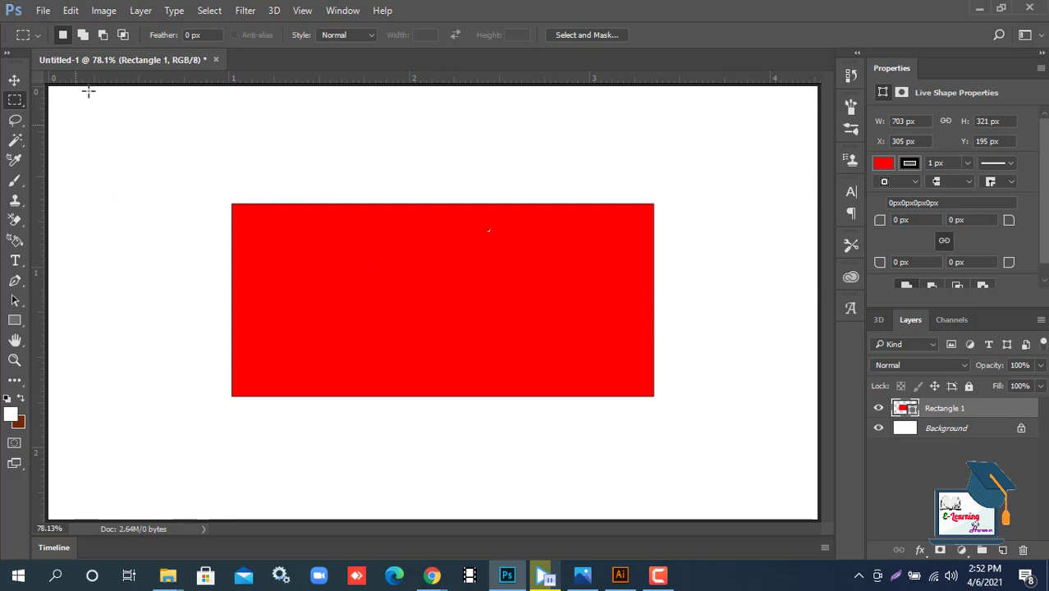
left_click(14, 80)
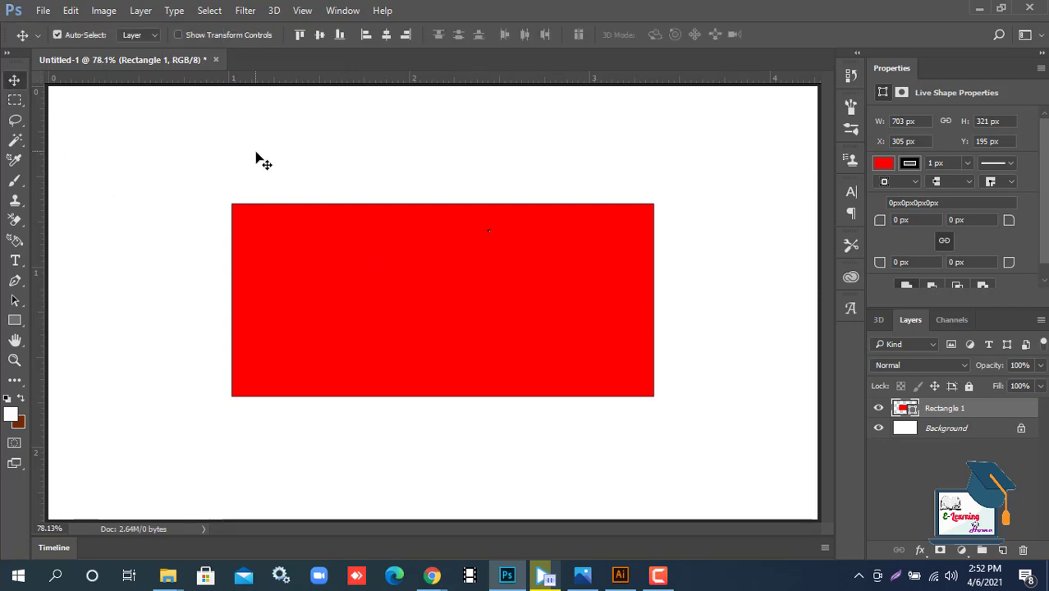
key("ctrl")
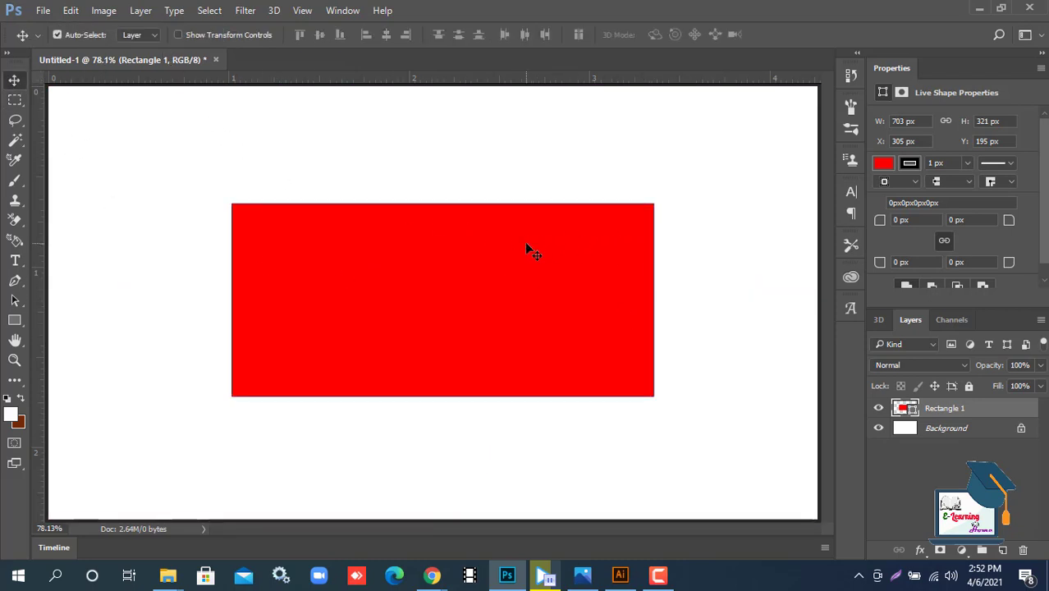
key("ctrl+t")
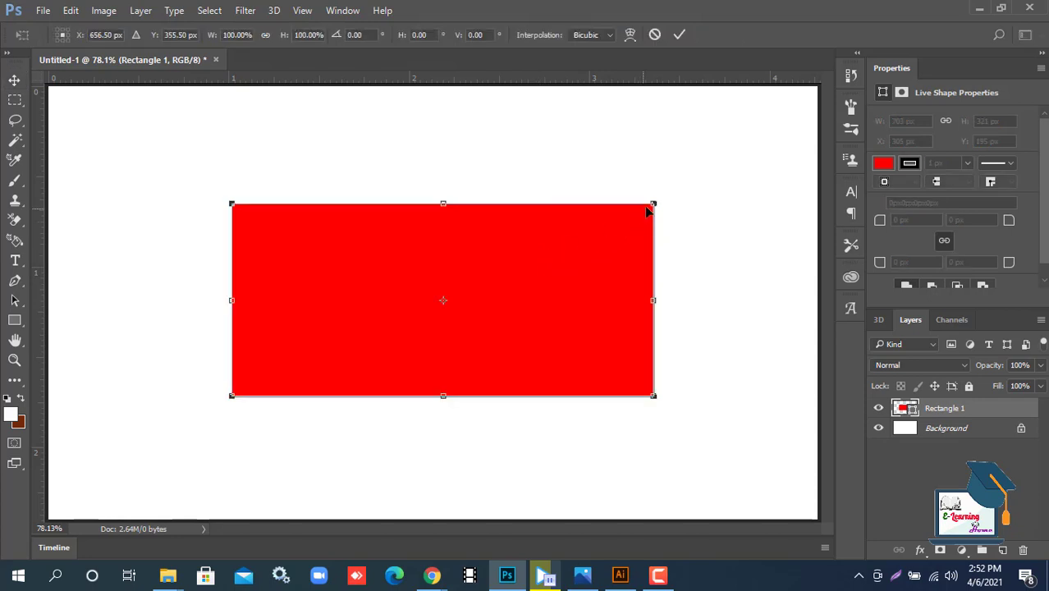
left_click_drag(654, 204, 697, 172)
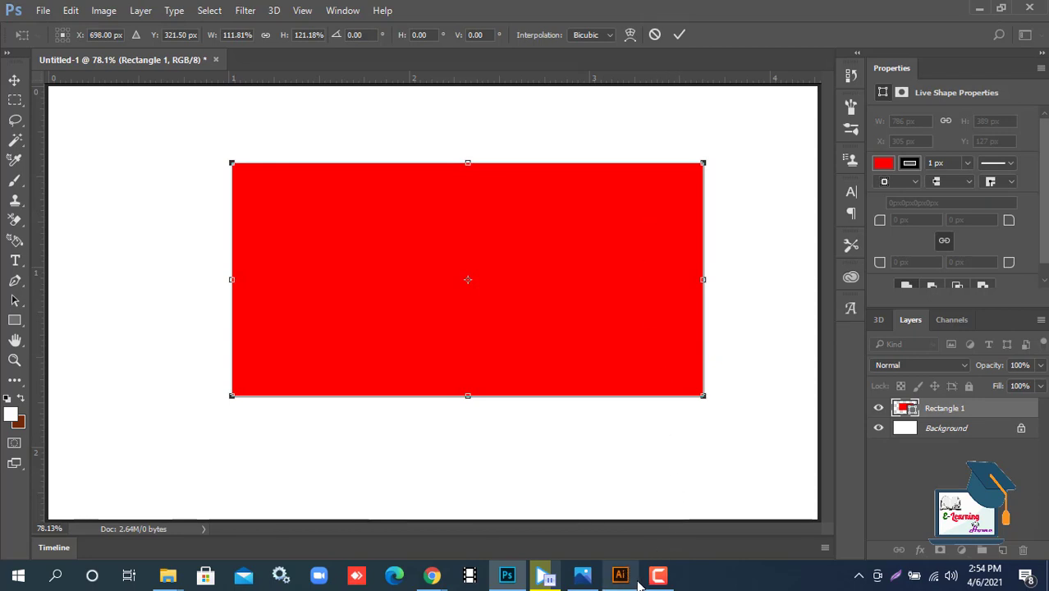
Return to Illustrator and deselect the red rectangle on the Skill-21 artboard
mouse_move(643, 583)
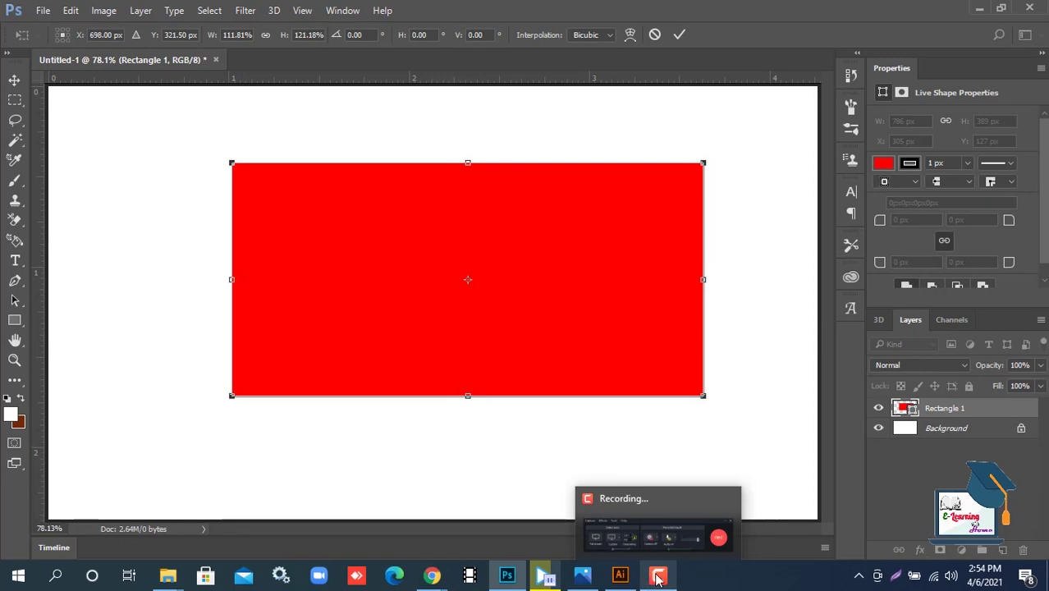
left_click(653, 554)
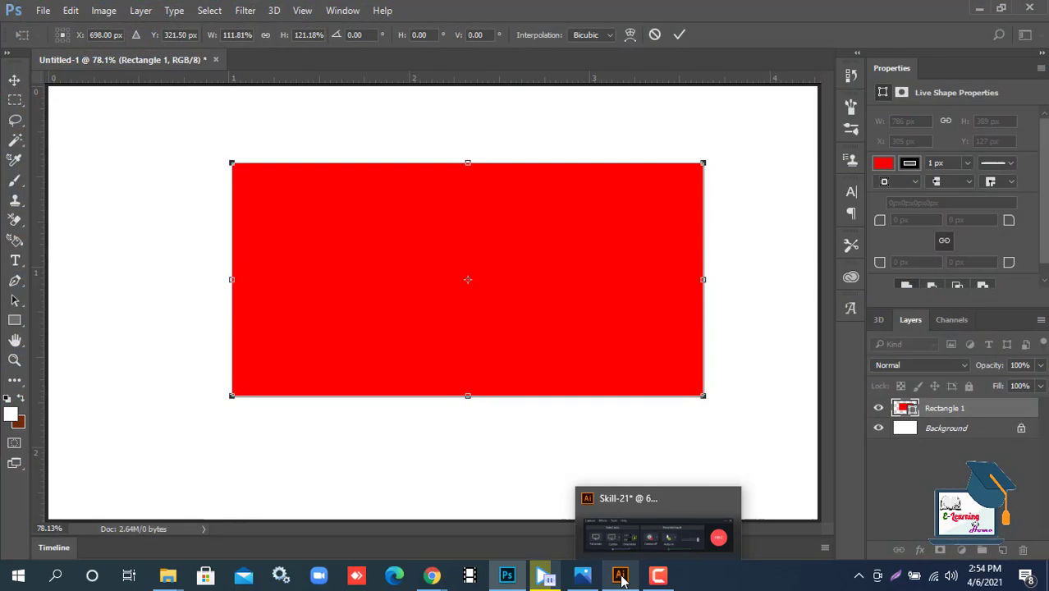
left_click(620, 576)
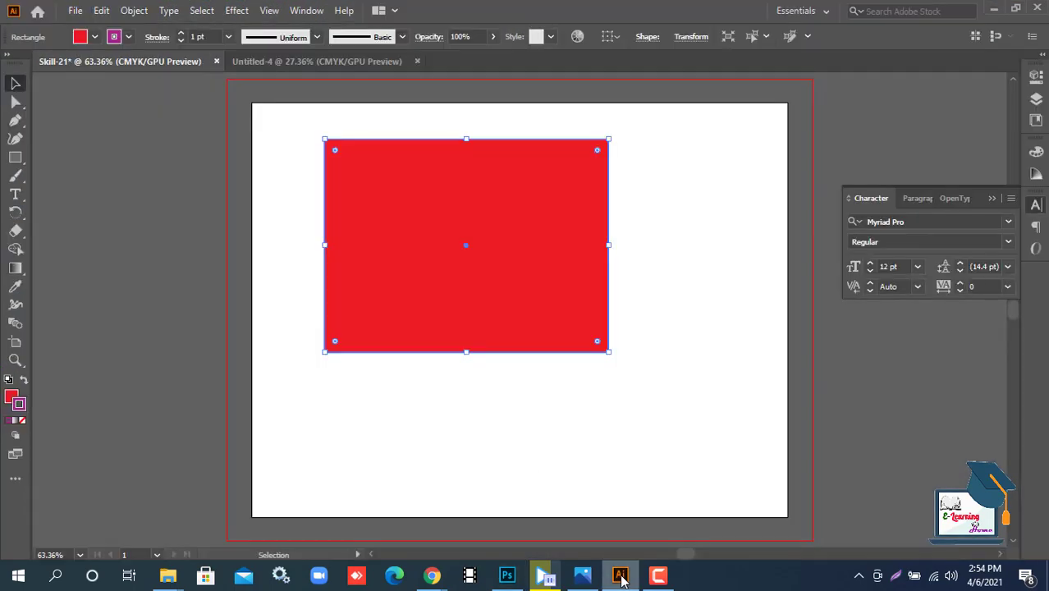
mouse_move(645, 581)
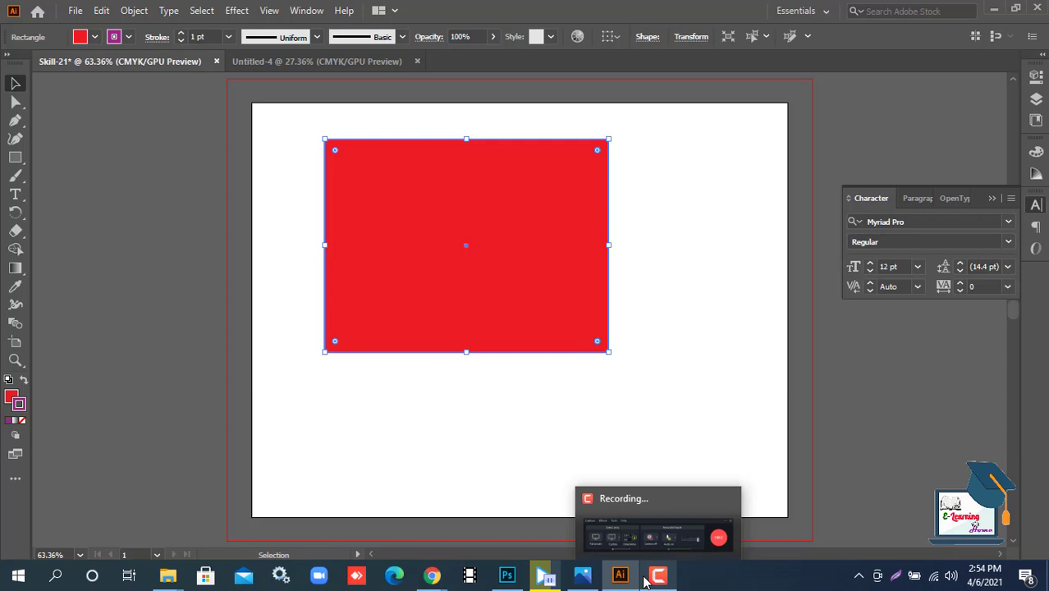
left_click(681, 393)
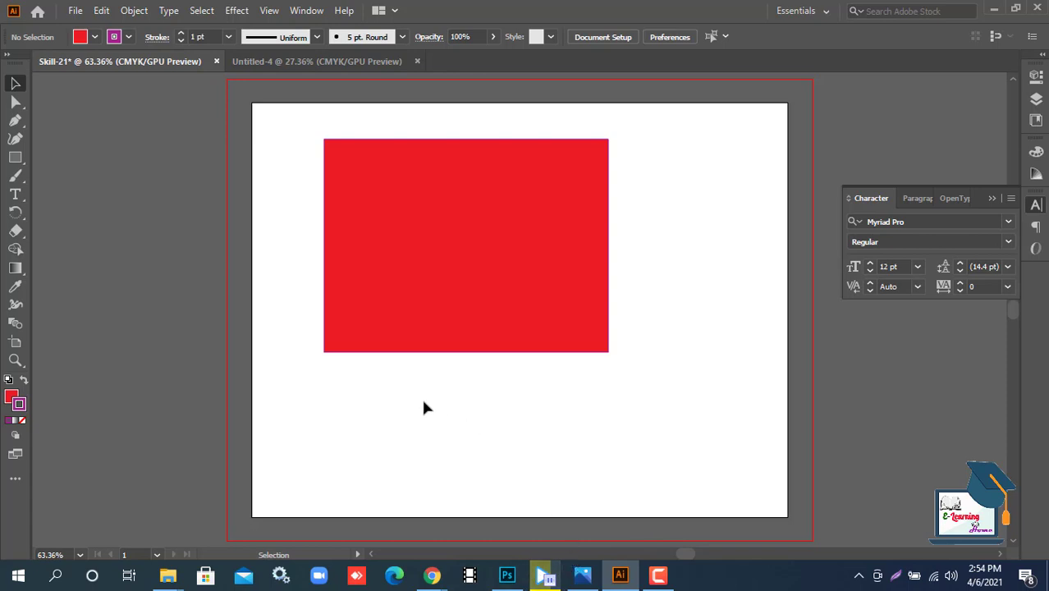
Launch Microsoft Word 2010 with a blank document
left_click(18, 574)
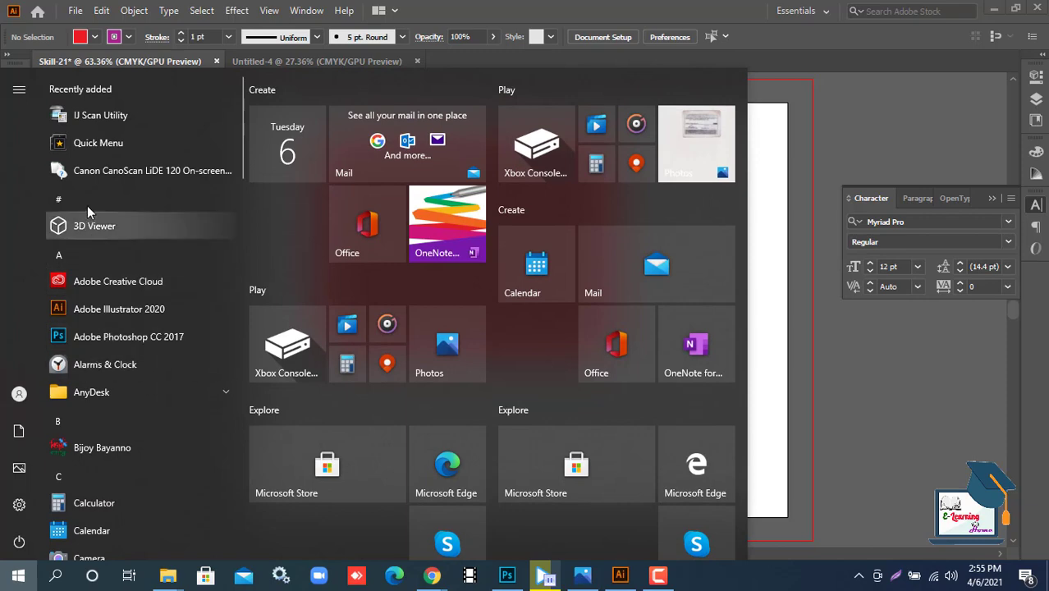
scroll(114, 475, "down", 3)
scroll(114, 475, "down", 6)
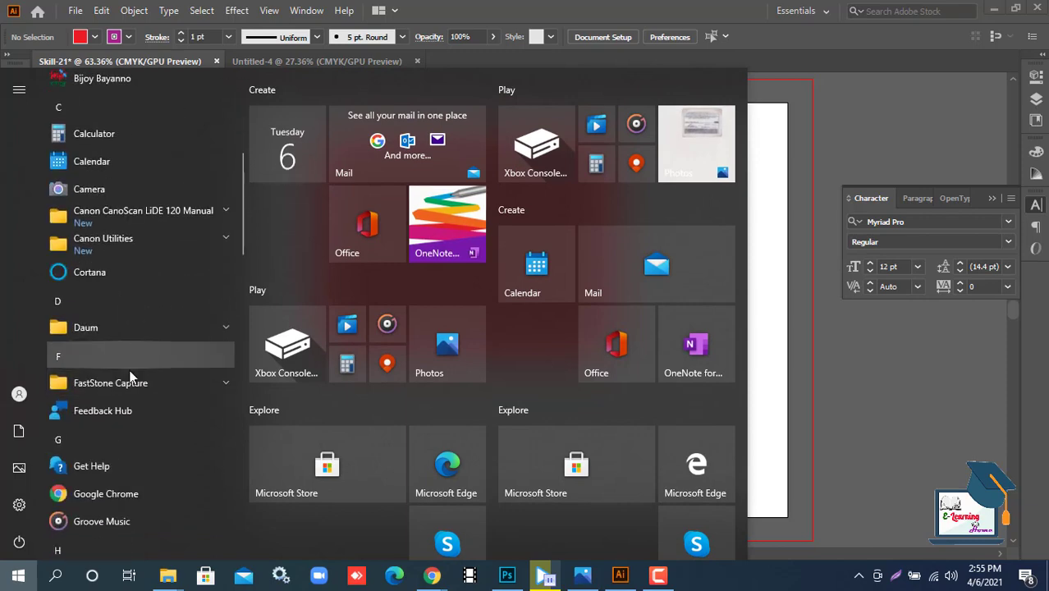
scroll(142, 394, "down", 1)
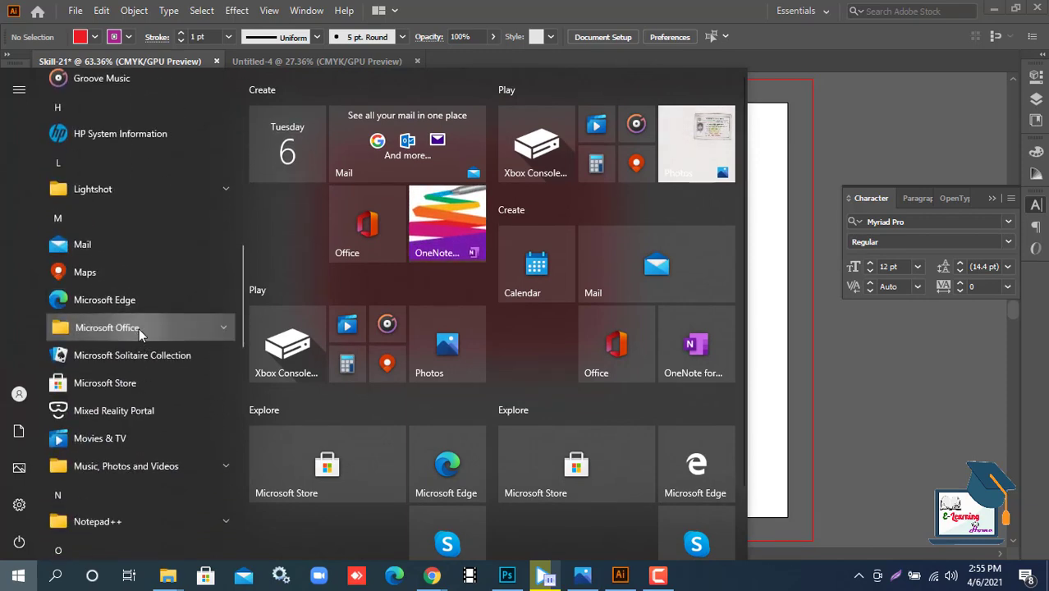
left_click(138, 328)
scroll(147, 460, "down", 3)
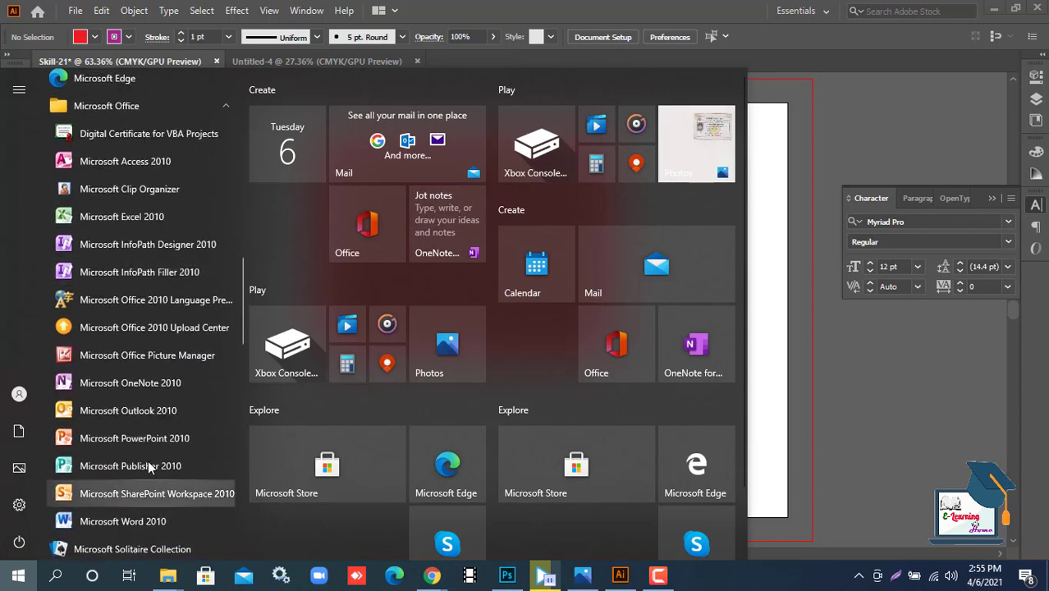
left_click(134, 526)
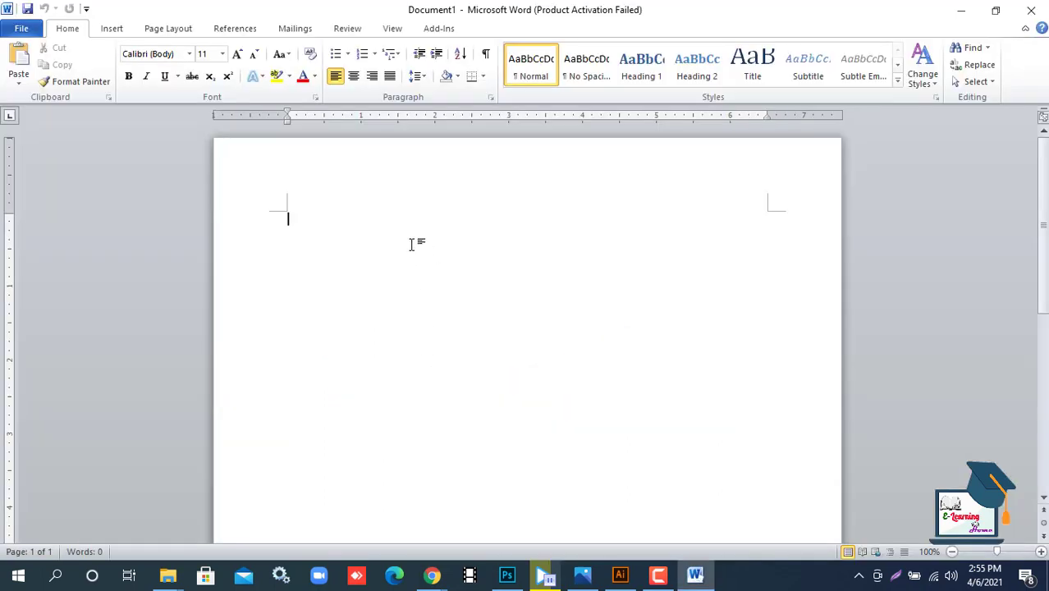
Enter "Vator" as the document's first line and enlarge the text to 26 pt
type("Va")
key("Escape")
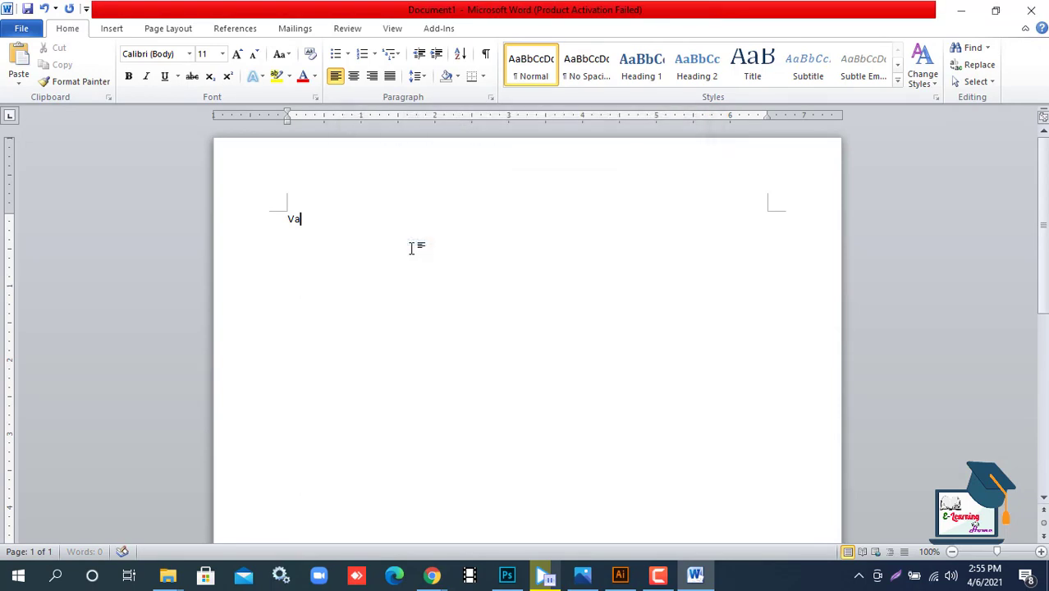
type("tor")
left_click_drag(375, 218, 146, 219)
key("ctrl+shift+period")
key("ctrl+shift+period")
key("ctrl+shift+period")
key("ctrl+shift+period")
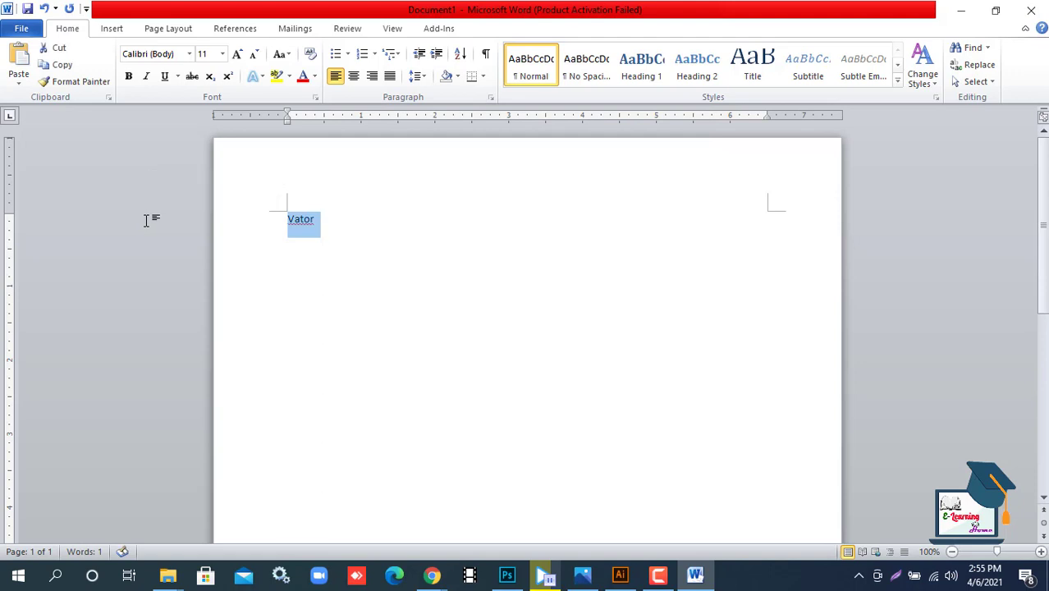
key("ctrl+shift+period")
key("ctrl+shift+period")
key("ctrl+shift+period")
key("ctrl+shift+period")
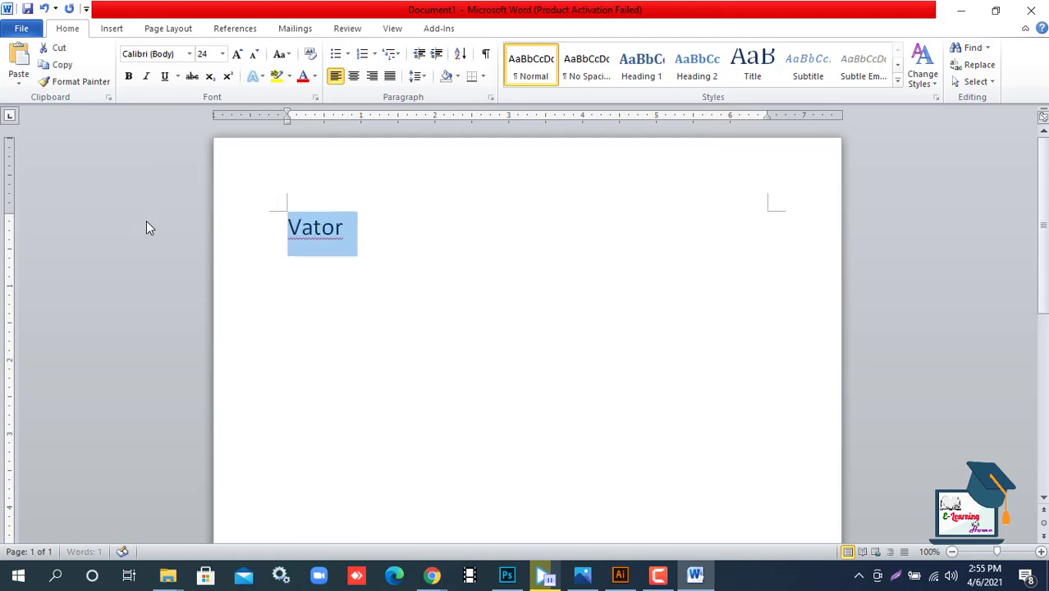
Correct the heading's spelling to "Vector" and enlarge it to 39 pt
left_click(317, 231)
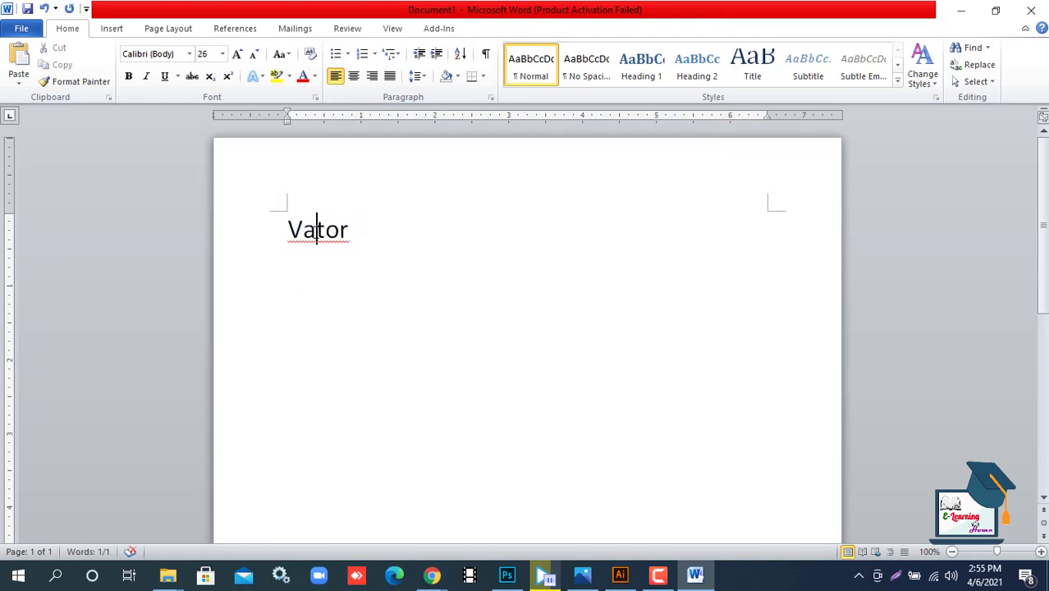
key("BackSpace")
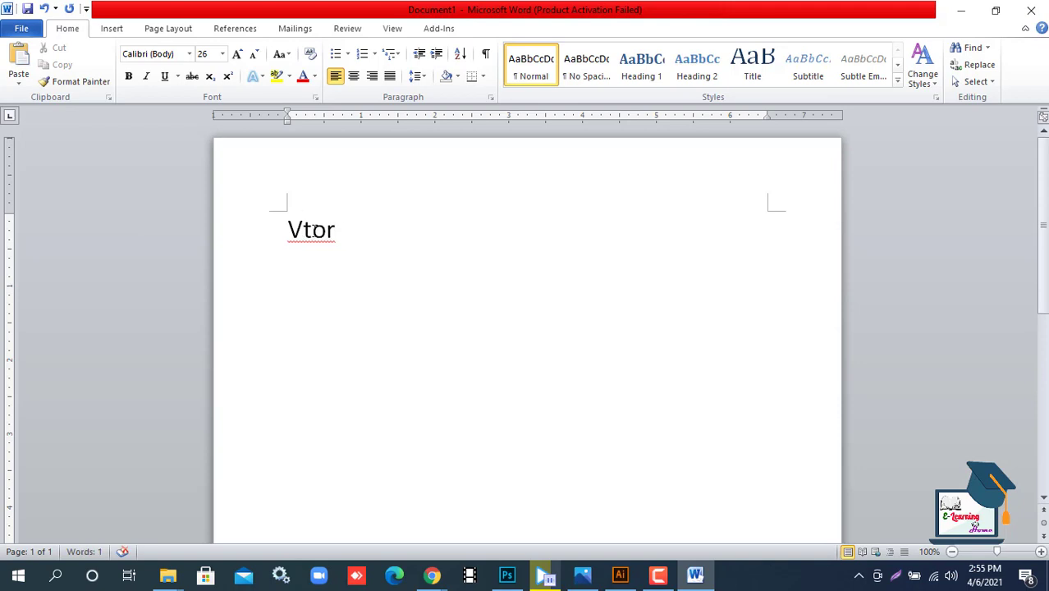
type("ec")
left_click_drag(376, 235, 288, 234)
key("ctrl+bracketright")
key("ctrl+bracketright")
key("ctrl+bracketright")
key("ctrl+bracketright")
key("ctrl+bracketright")
key("ctrl+bracketright")
key("ctrl+bracketright")
key("ctrl+bracketright")
key("ctrl+bracketright")
key("ctrl+bracketright")
key("ctrl+bracketright")
key("ctrl+bracketright")
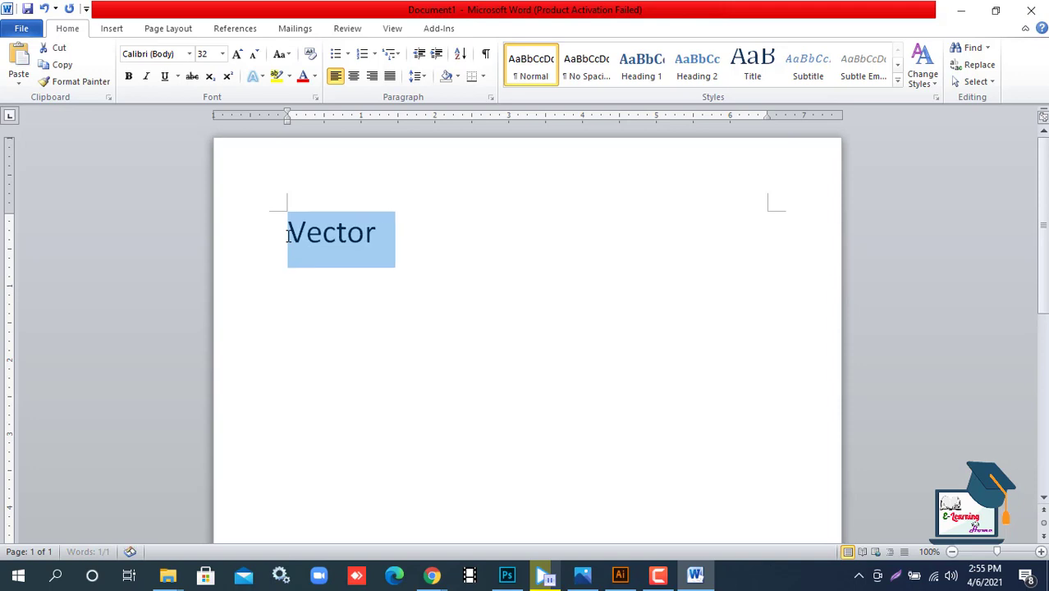
key("ctrl+bracketright")
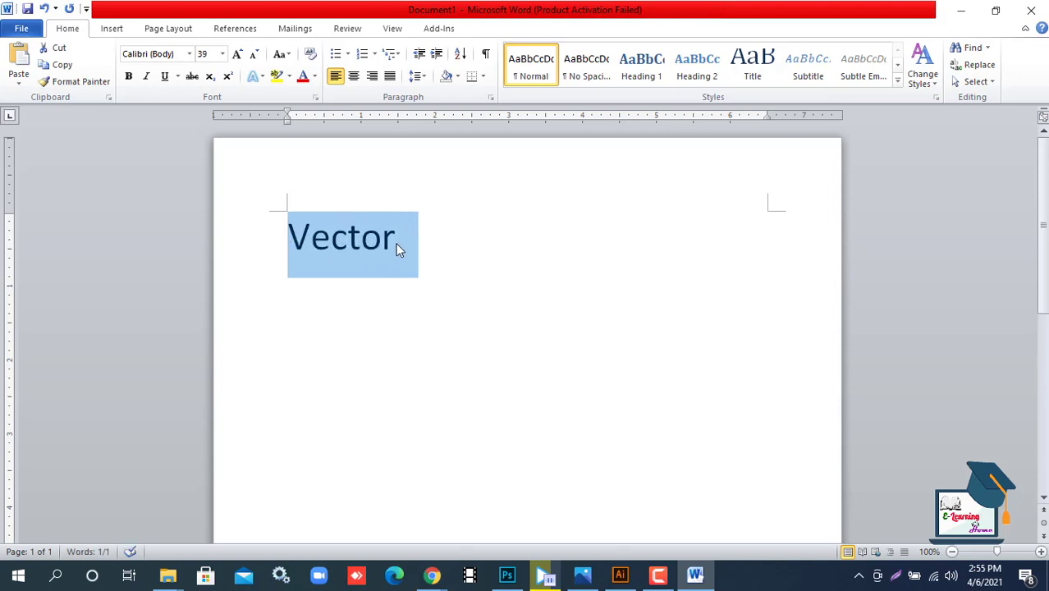
Make the "Vector" heading bold
left_click_drag(398, 240, 283, 252)
key("ctrl+b")
left_click(393, 246)
mouse_move(397, 246)
left_mouse_down()
mouse_move(362, 247)
mouse_move(397, 246)
left_mouse_up()
Add the lowercase file extensions ".ai" and ".eps" on separate lines below the Vector heading
key("Return")
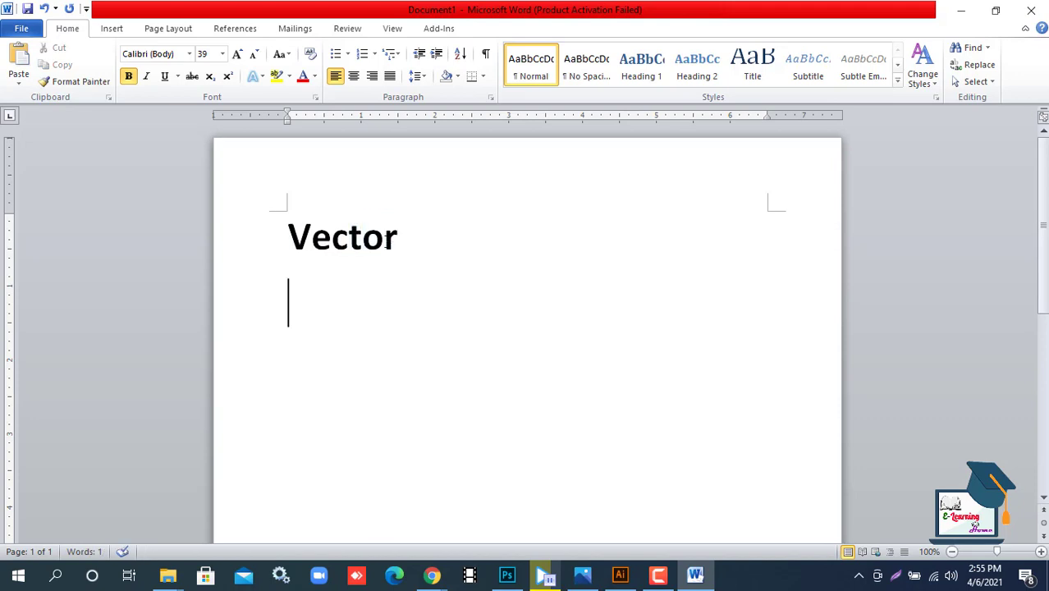
type("AI")
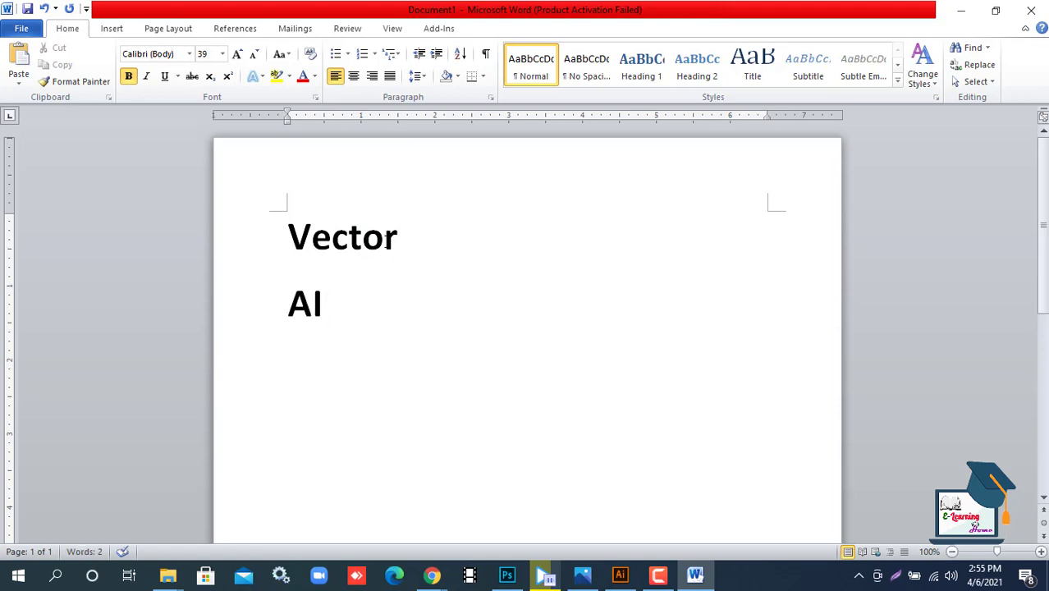
key("BackSpace")
type("i")
left_click(313, 304)
key("Left")
type(".")
key("Right")
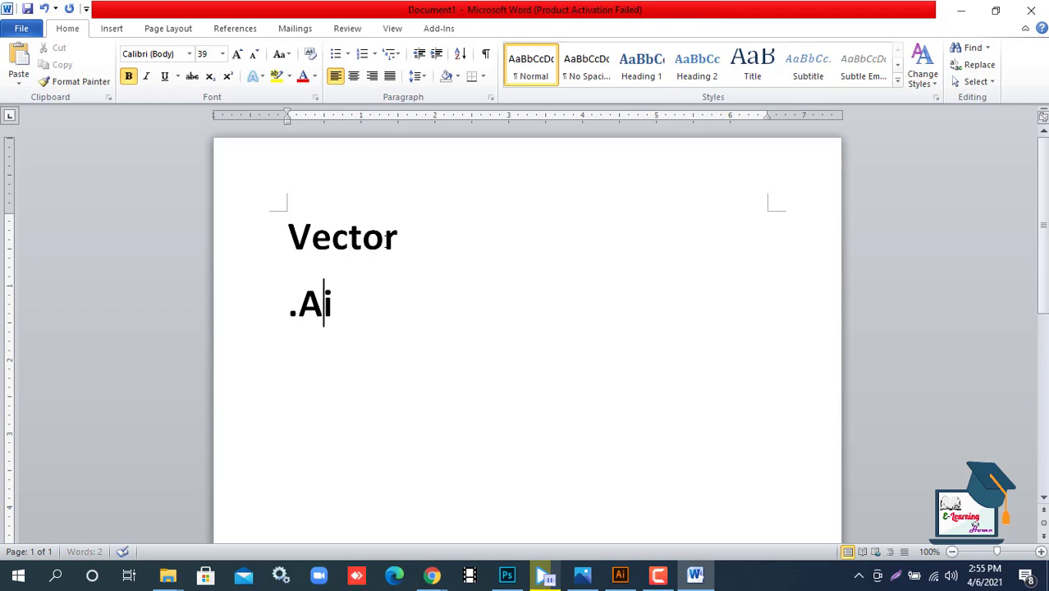
key("BackSpace")
type("a")
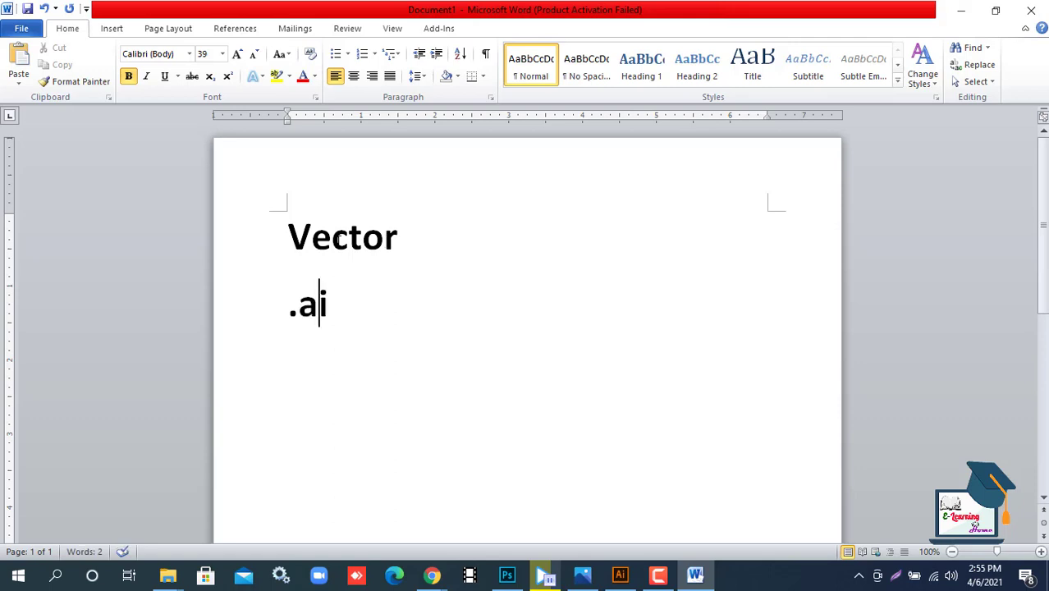
left_click(335, 305)
key("Return")
type(".eps")
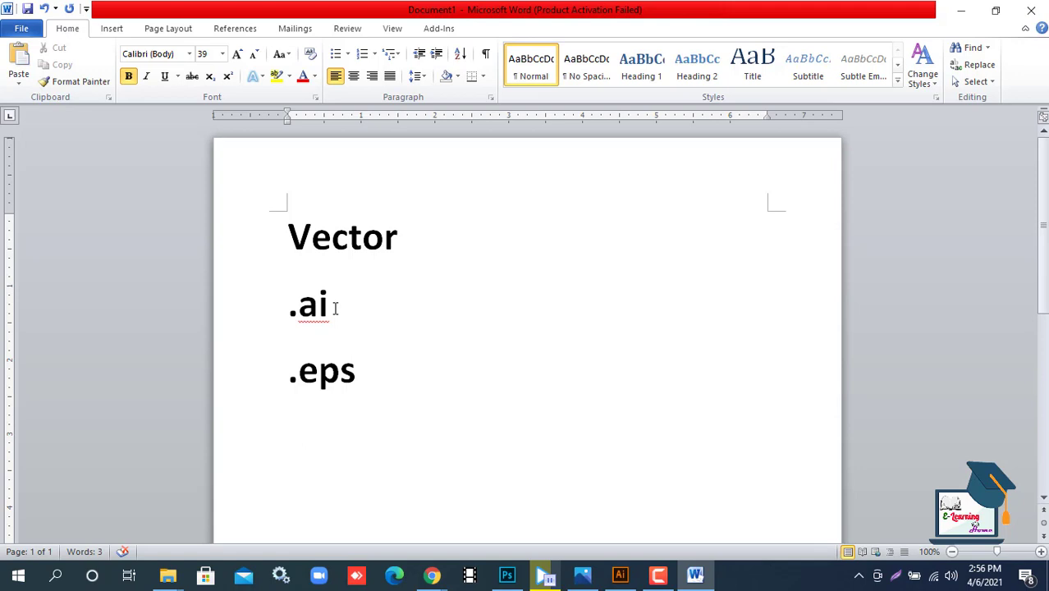
Set the paragraph spacing after the .ai and .eps lines to 0 pt
left_click_drag(355, 374, 299, 321)
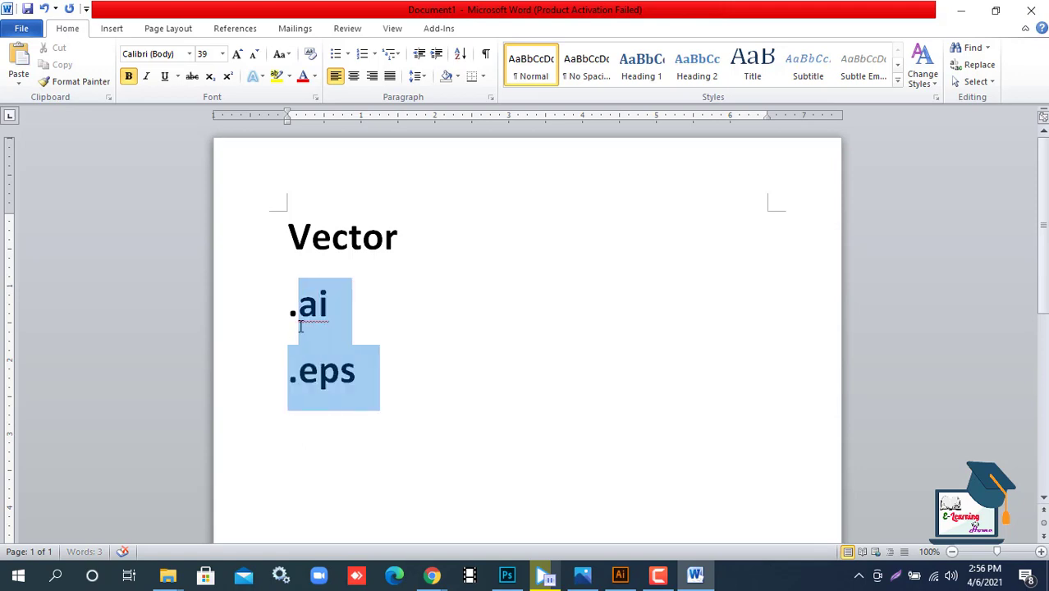
left_click(163, 29)
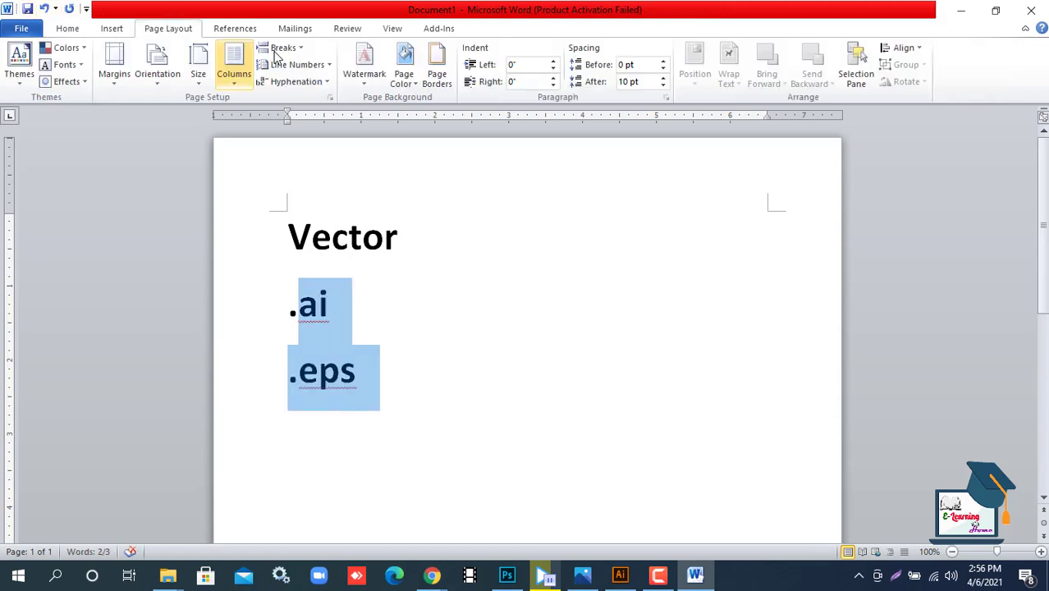
double_click(634, 82)
type("0")
key("Return")
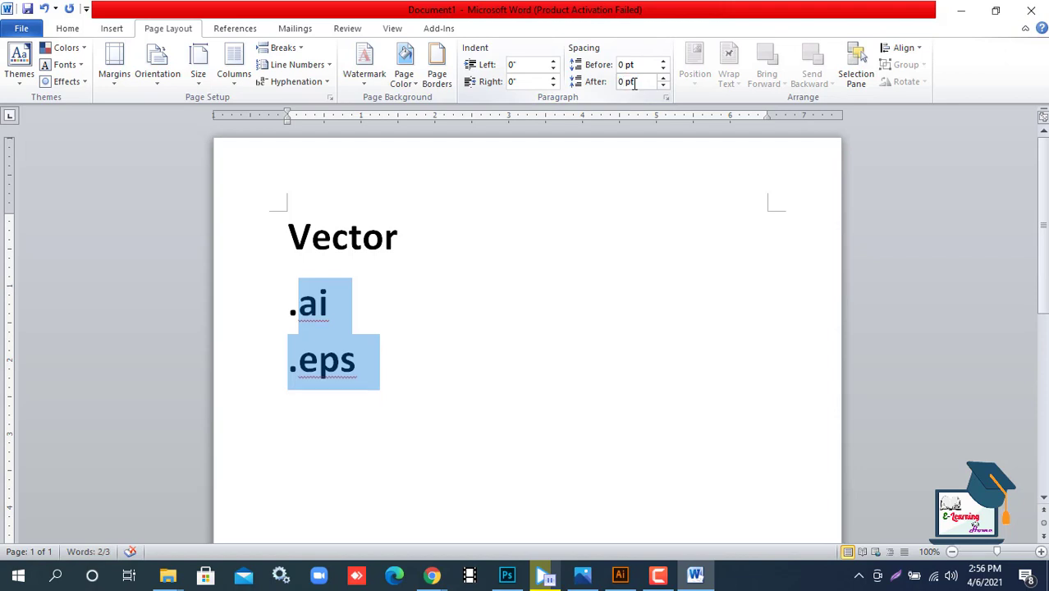
Continue the list below .eps with ".svs", ".wmf." and ".cdr", each on its own line
left_click(388, 365)
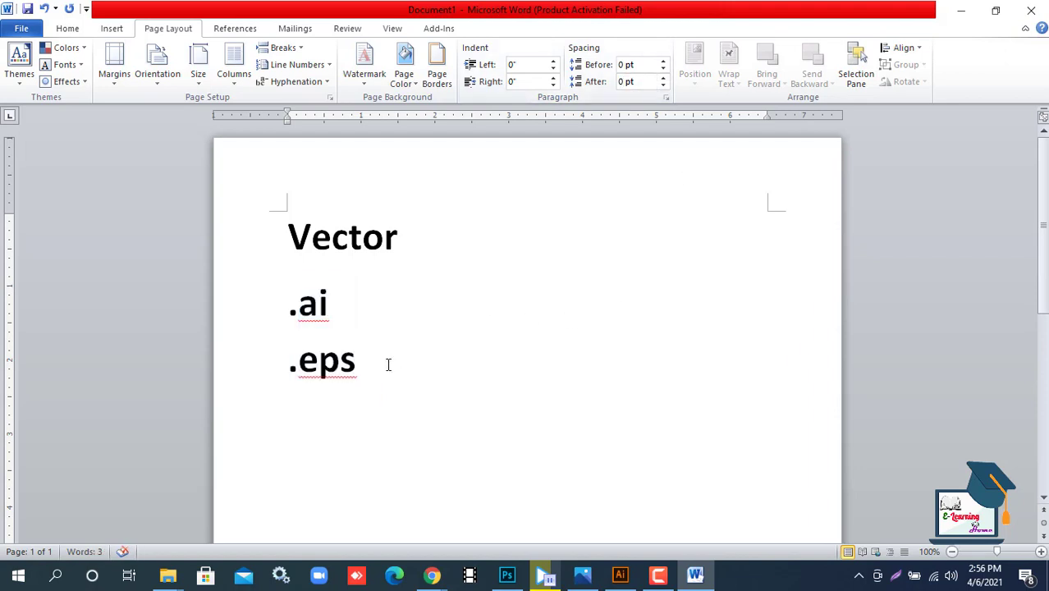
key("Return")
type(".svs")
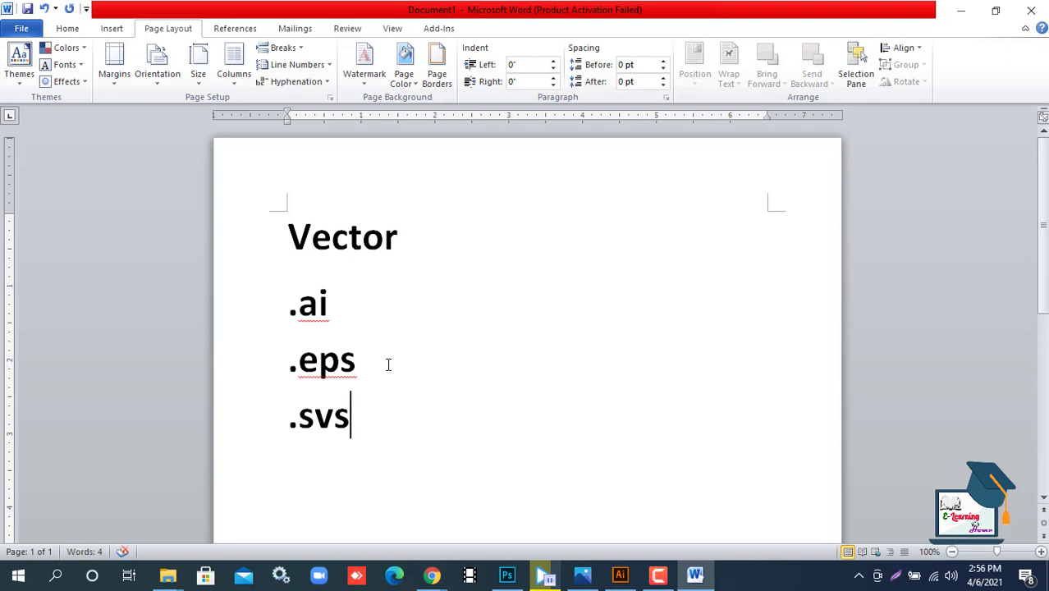
key("Return")
type(".wm")
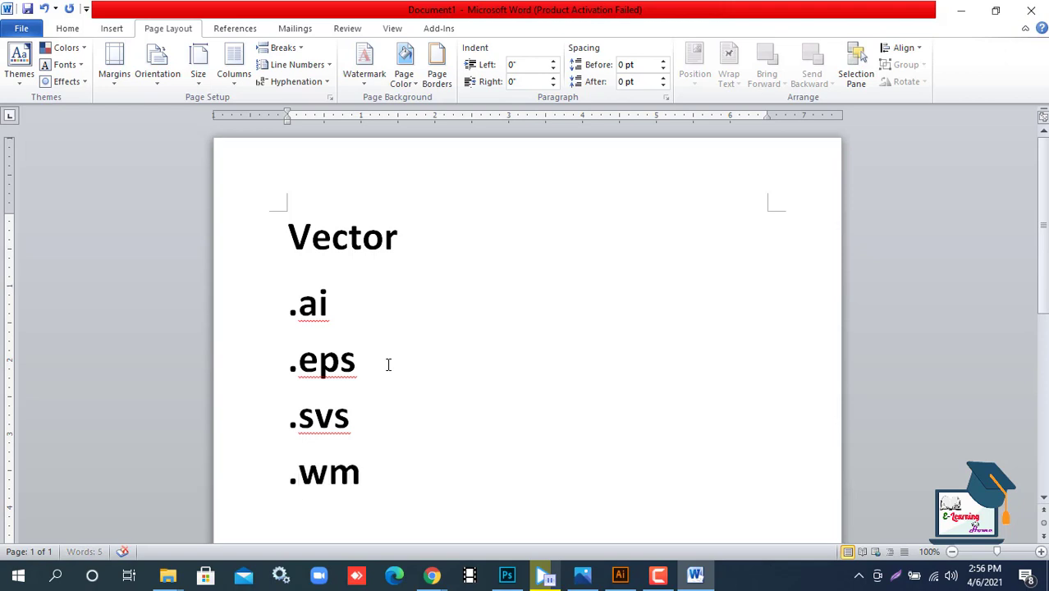
type("f.")
key("Return")
type(".cd")
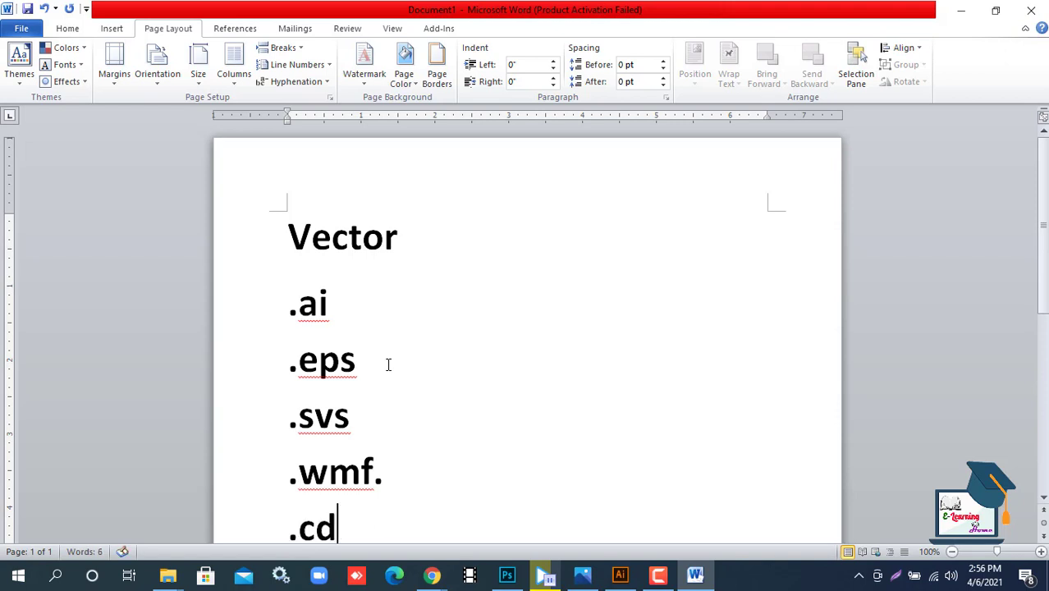
type("r")
scroll(371, 370, "down", 2)
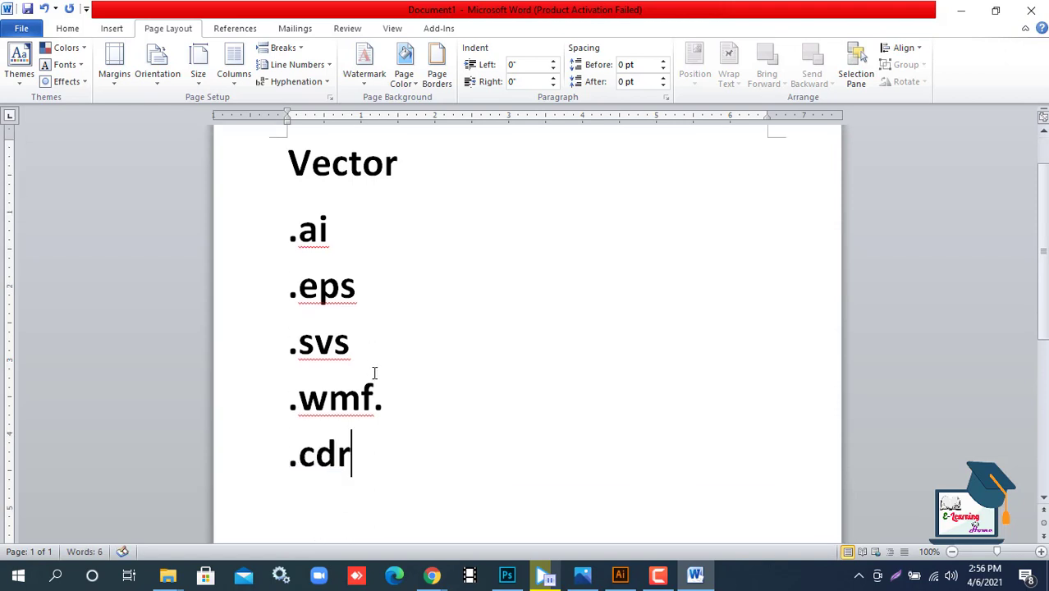
Set the line spacing of the five extension lines from .ai to .cdr to 1.0
left_click_drag(353, 451, 285, 256)
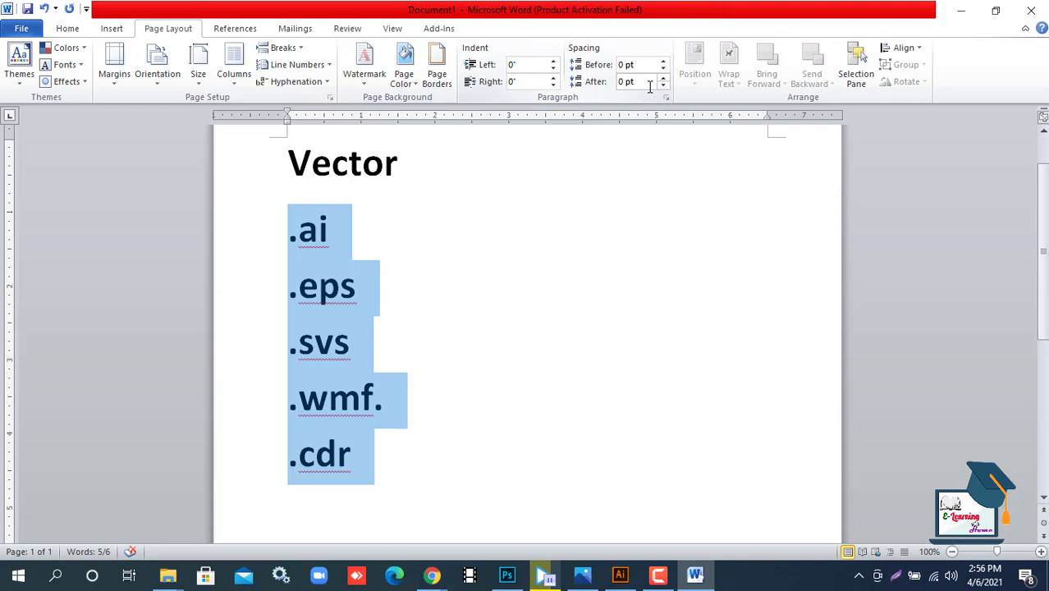
left_click(108, 31)
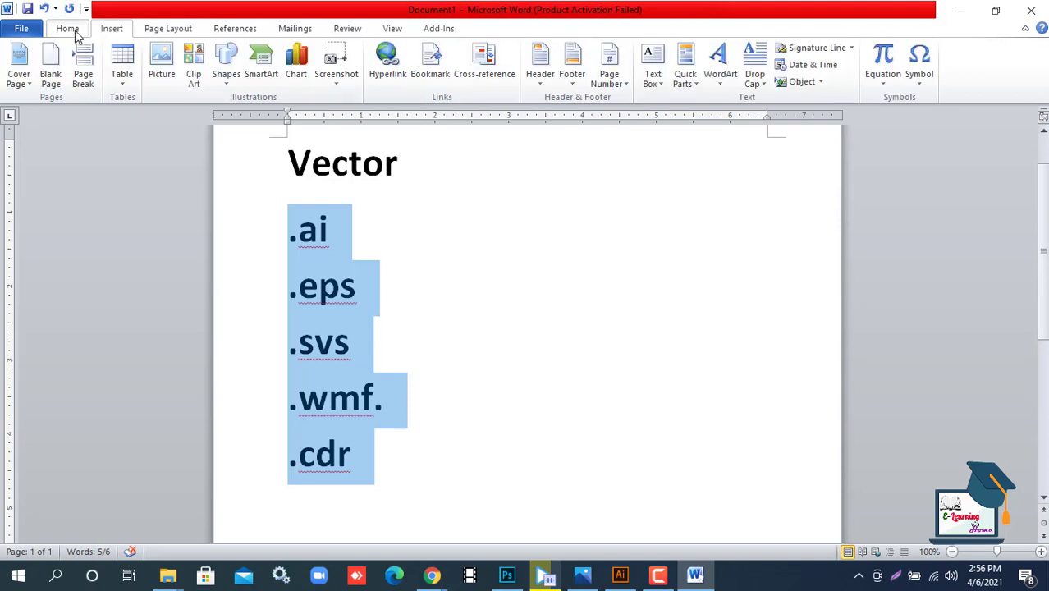
left_click(69, 29)
left_click(420, 76)
left_click(436, 95)
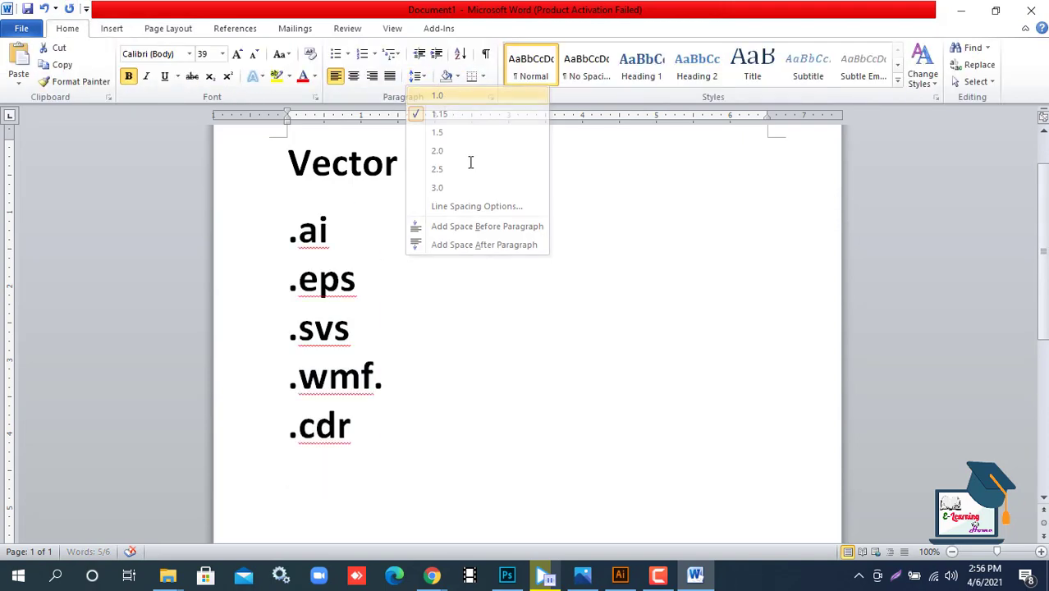
left_click(450, 352)
Review the vector extensions by highlighting .ai with .eps, the .svs line, and the whole list through .cdr
left_click_drag(390, 424, 286, 240)
left_click(427, 445)
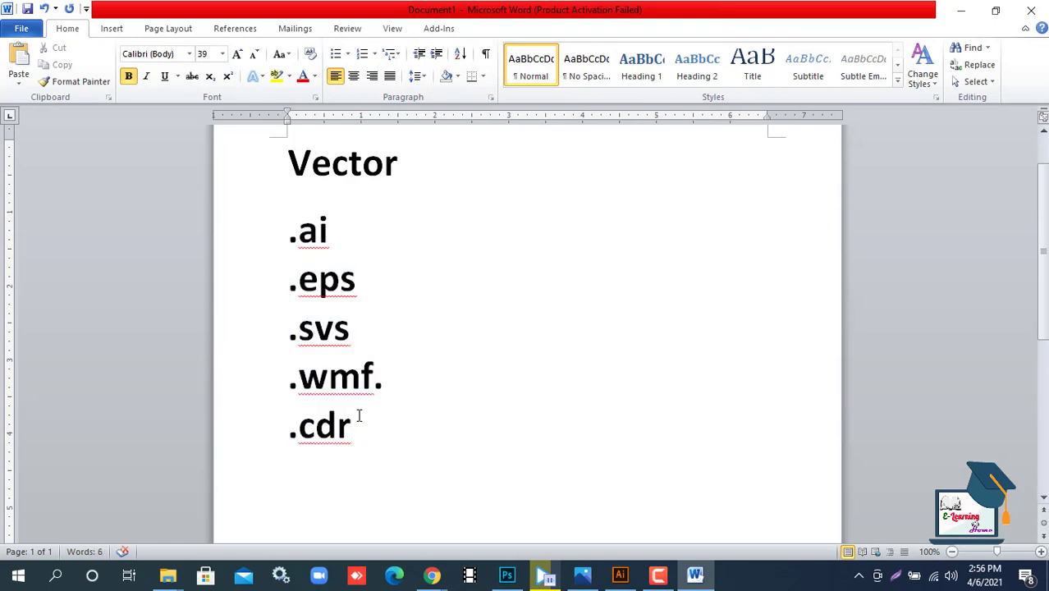
left_click_drag(364, 299, 289, 215)
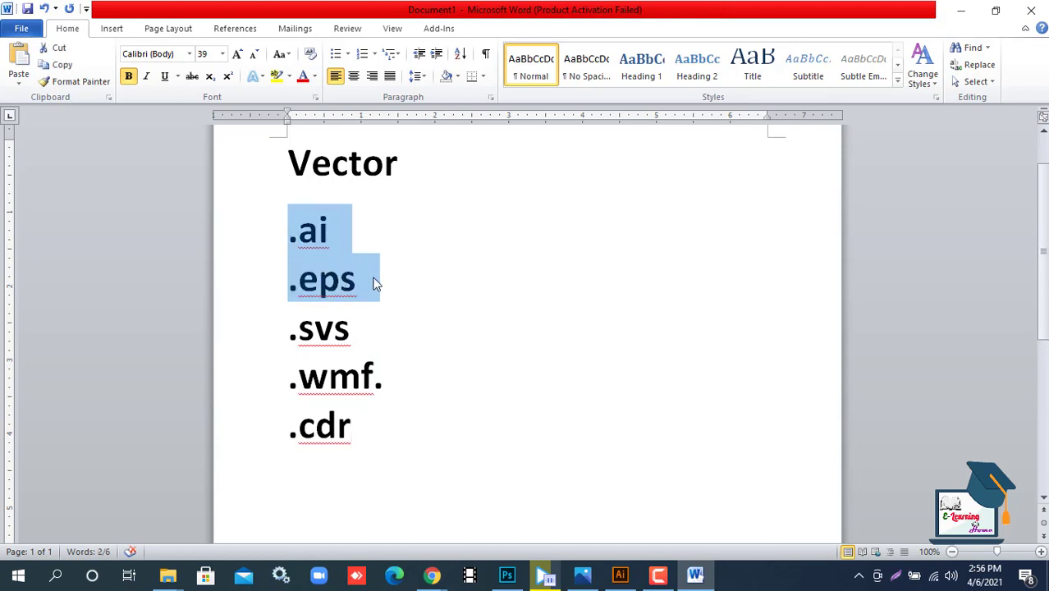
left_click(380, 353)
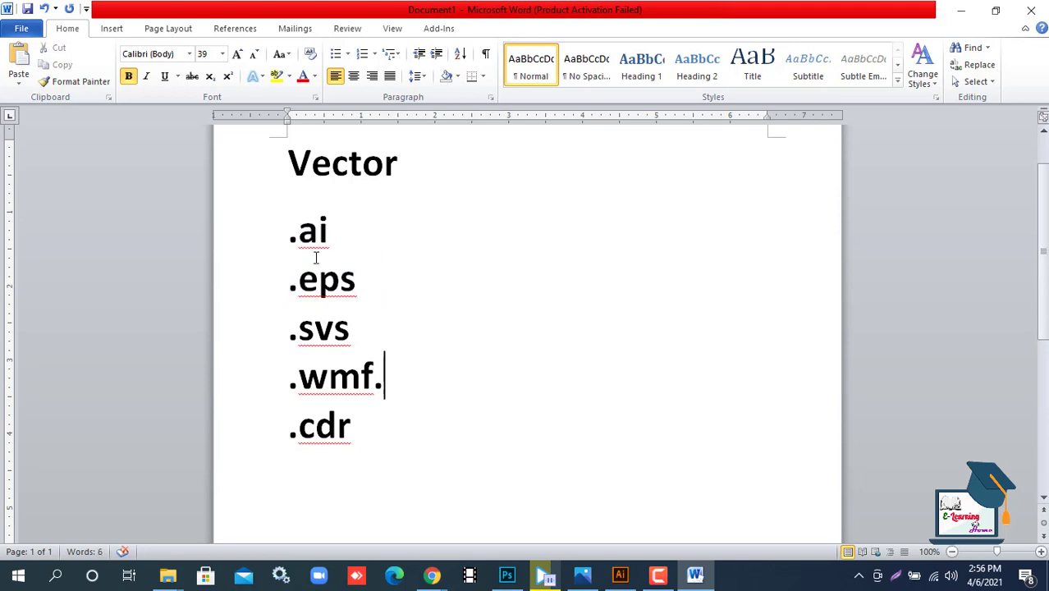
left_click_drag(297, 230, 371, 292)
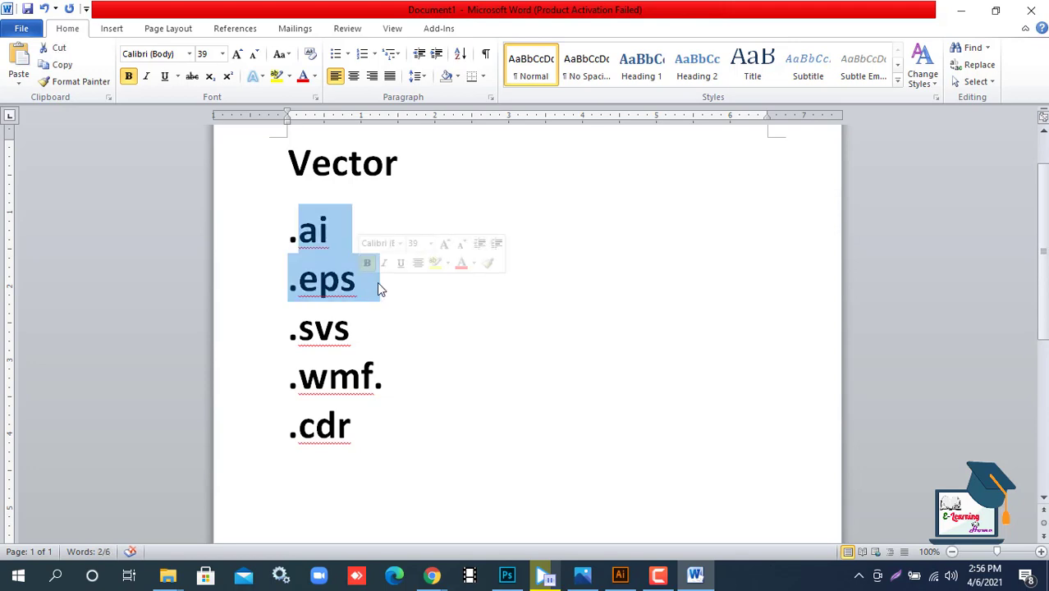
left_click_drag(373, 292, 287, 223)
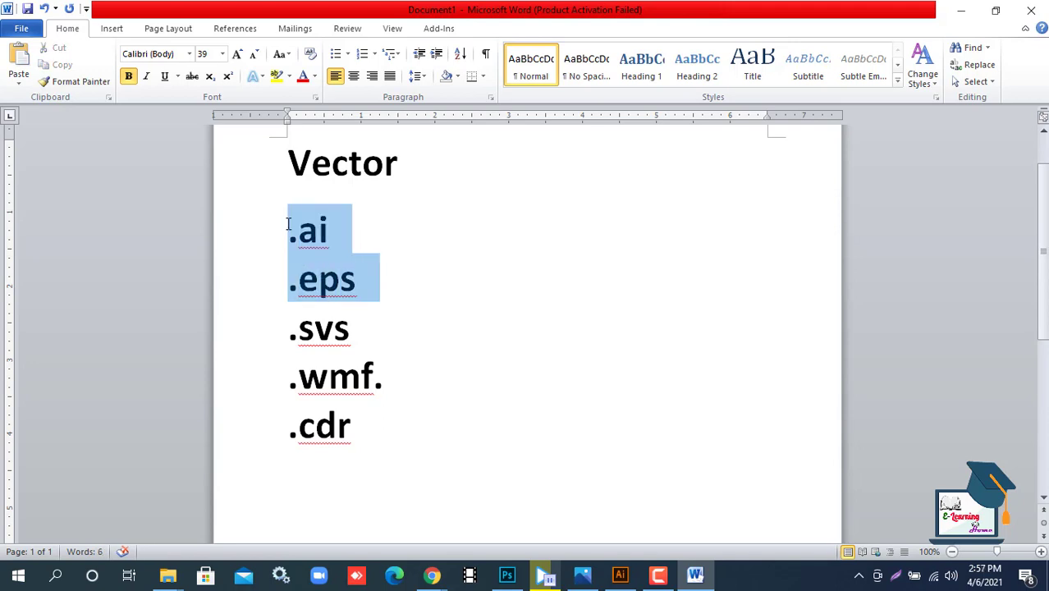
left_click_drag(351, 428, 288, 236)
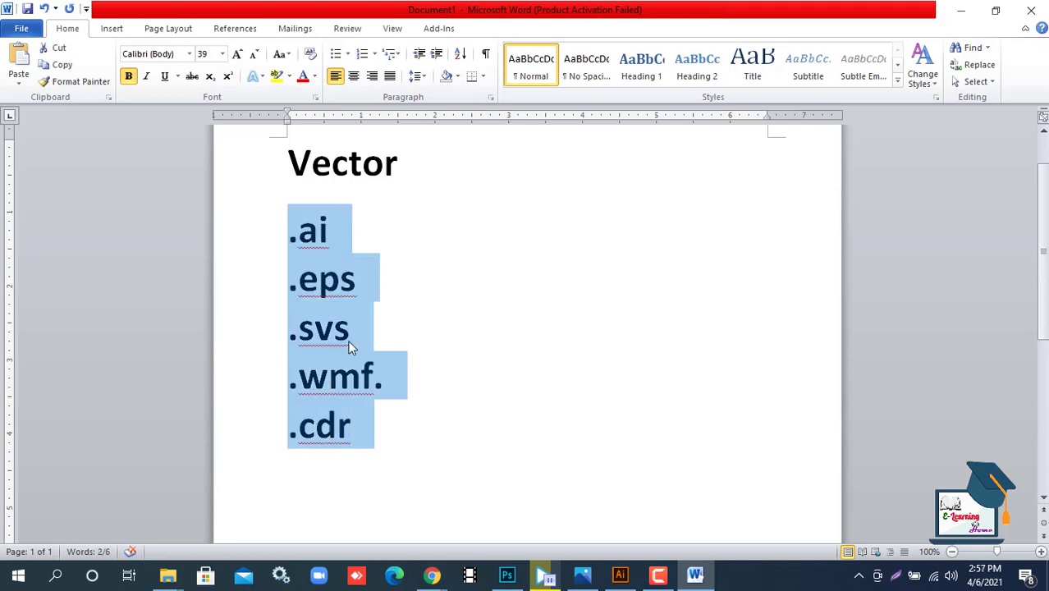
left_click(360, 342)
left_click_drag(360, 342, 293, 343)
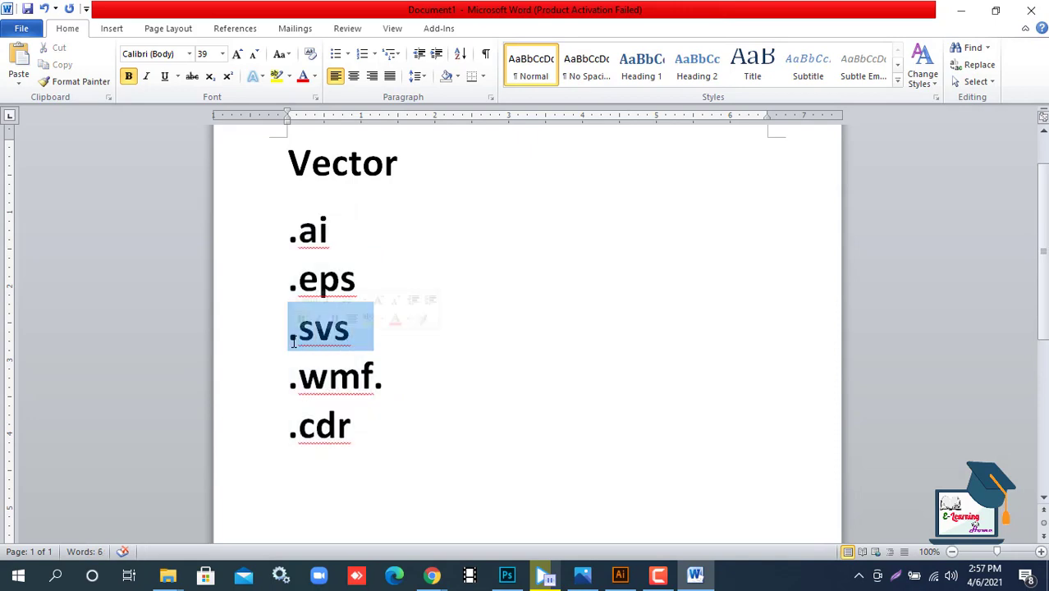
left_click_drag(354, 429, 285, 250)
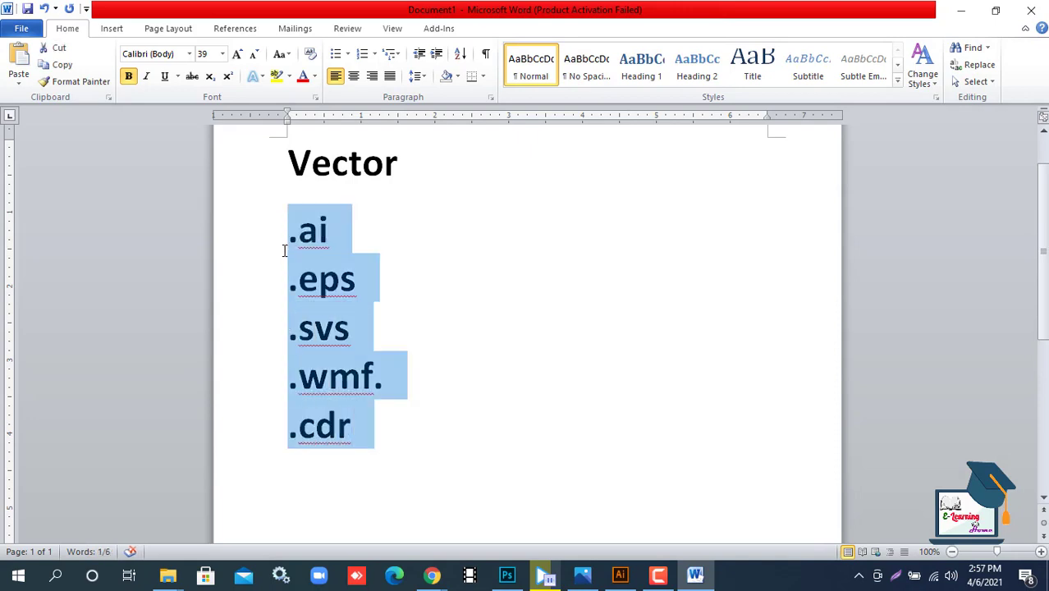
left_click(457, 294)
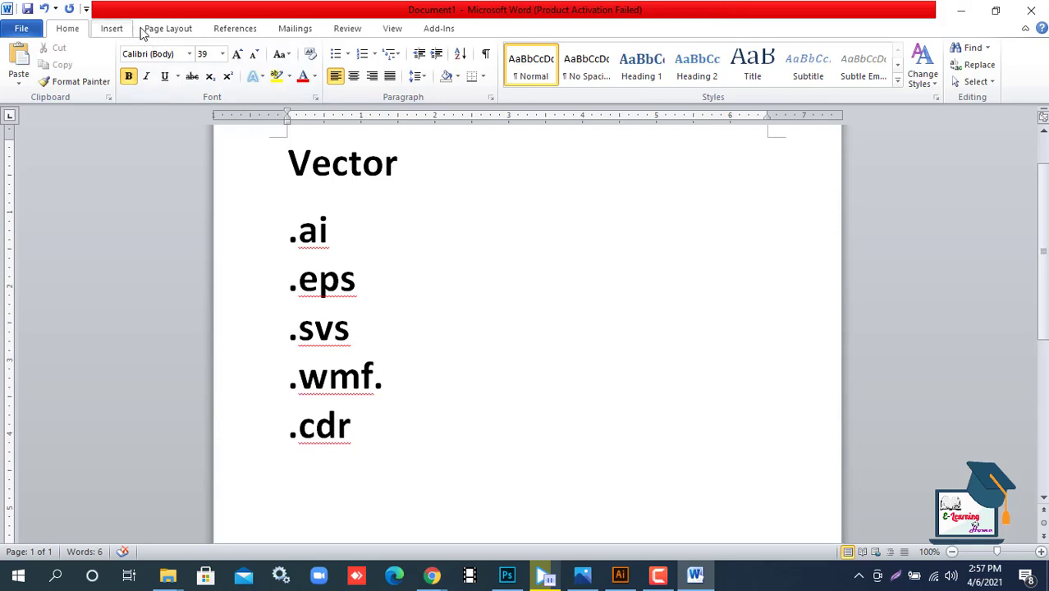
Change the page layout to two columns
left_click(164, 30)
left_click(238, 76)
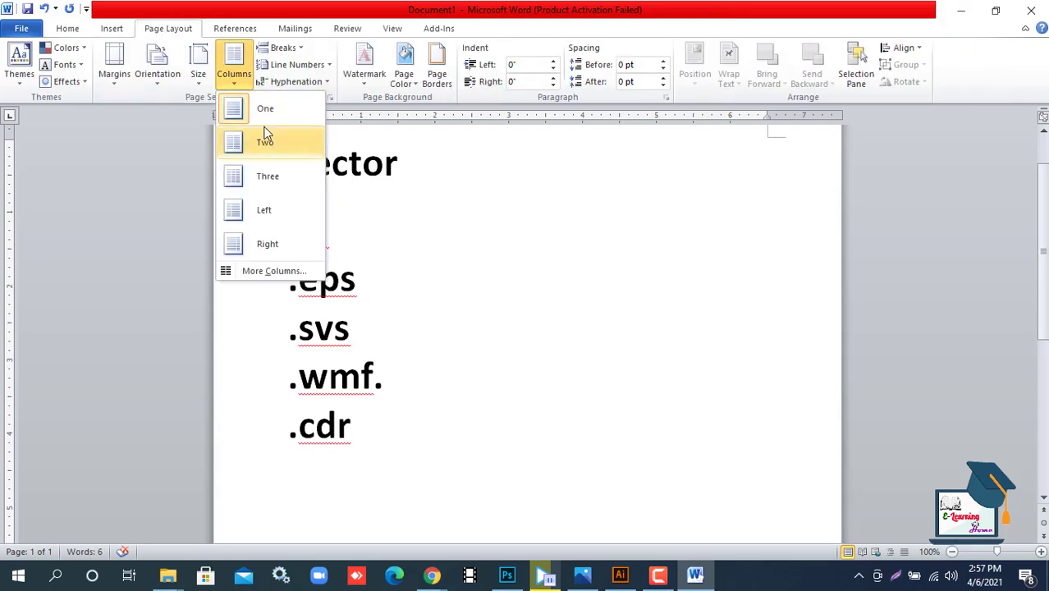
left_click(265, 144)
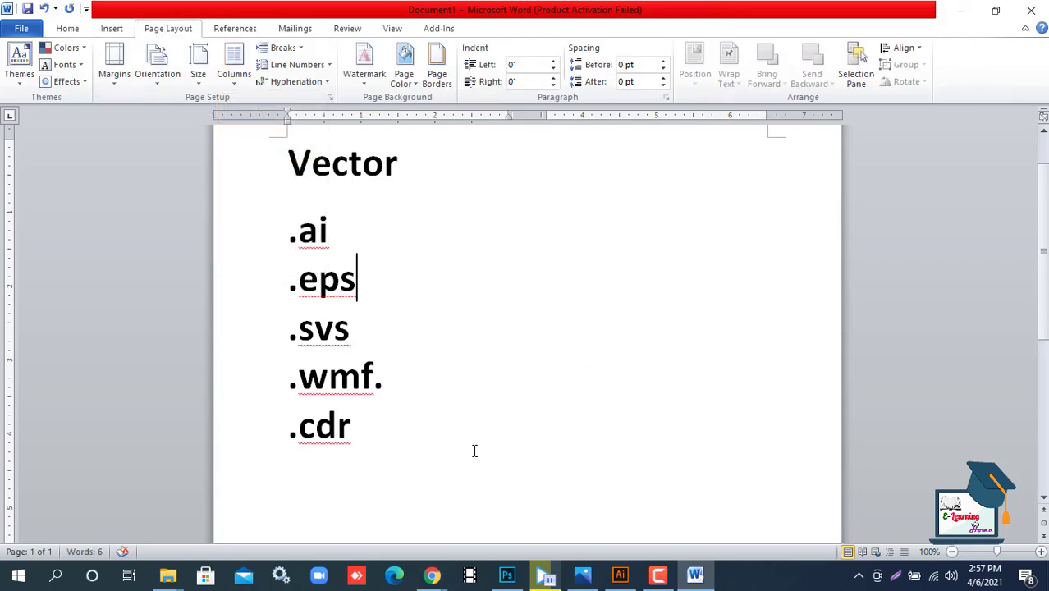
Add blank lines below .cdr until the text moves into the second column, and enter the heading "Raster" there
left_click(442, 474)
key("Return")
key("Return")
key("Return")
key("Return")
key("Return")
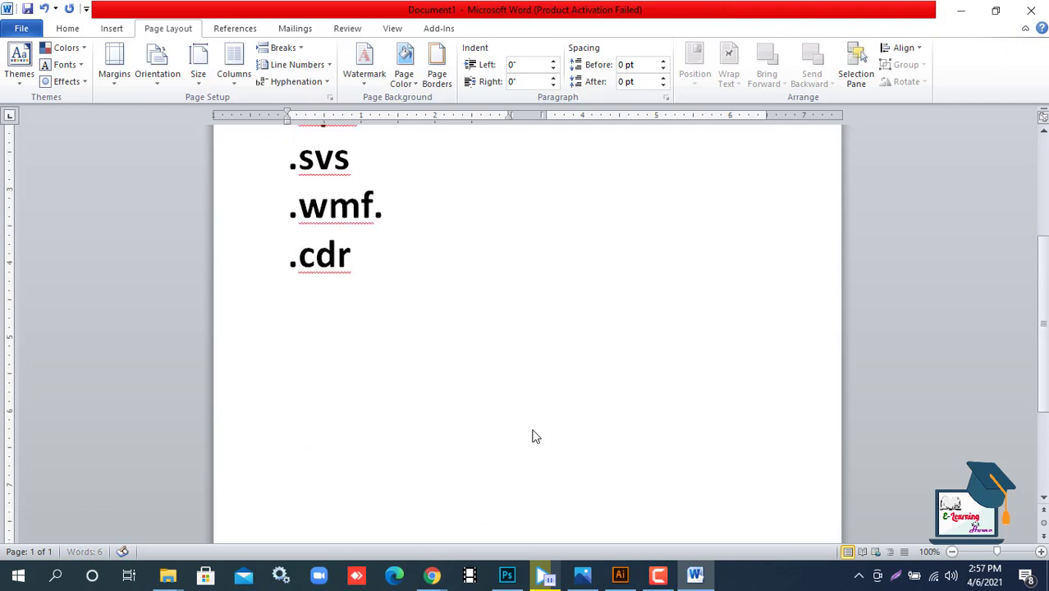
key("Return")
key("Return")
key("Return")
key("Return")
key("Return")
key("Return")
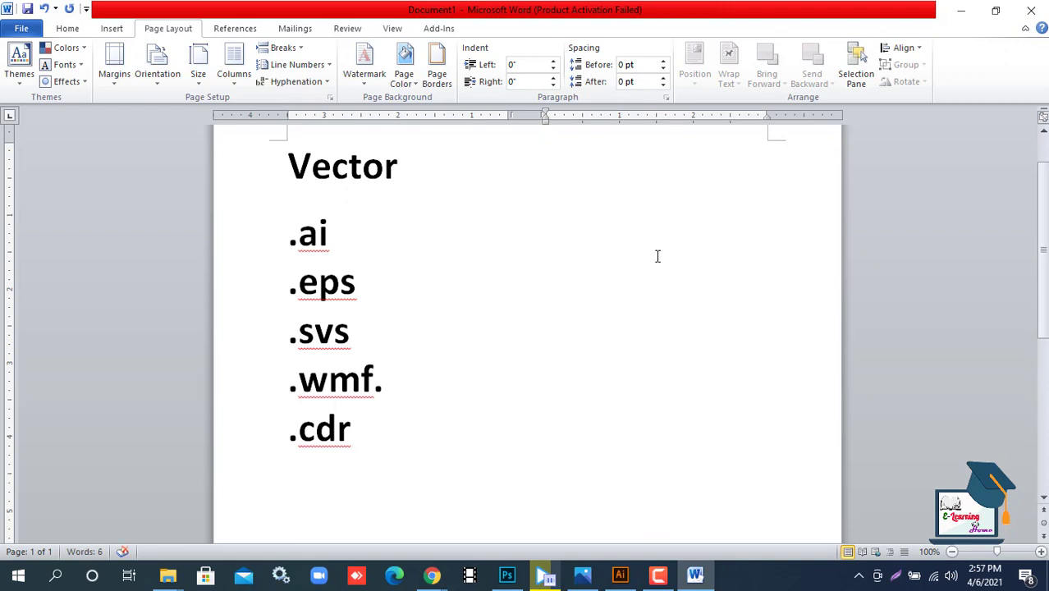
type("Raster")
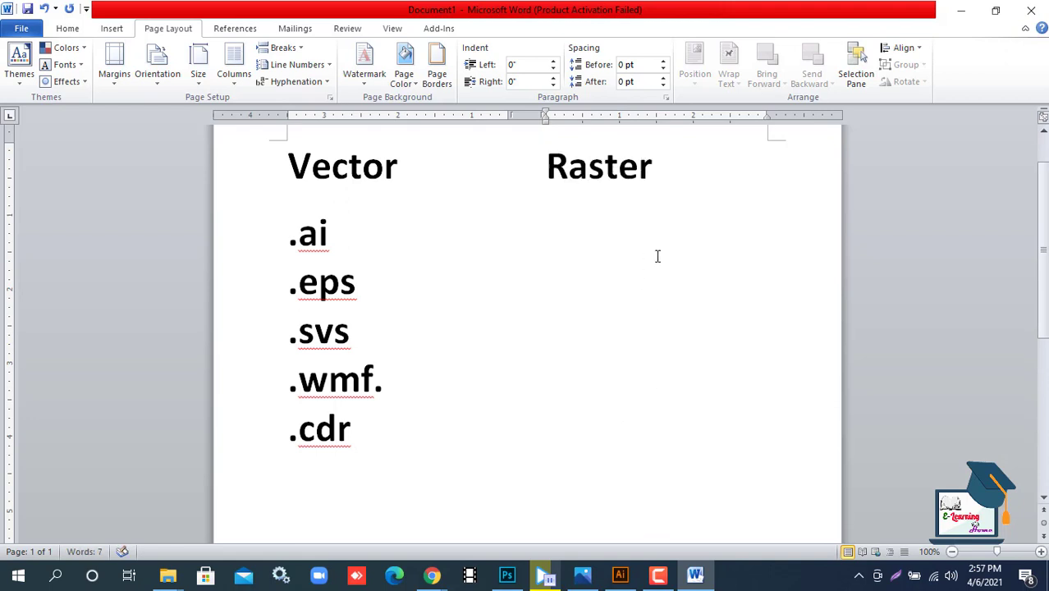
Add the entry ".jpg/jpeg" on a new line below the Raster heading
key("Return")
type("J")
key("BackSpace")
type(".jp")
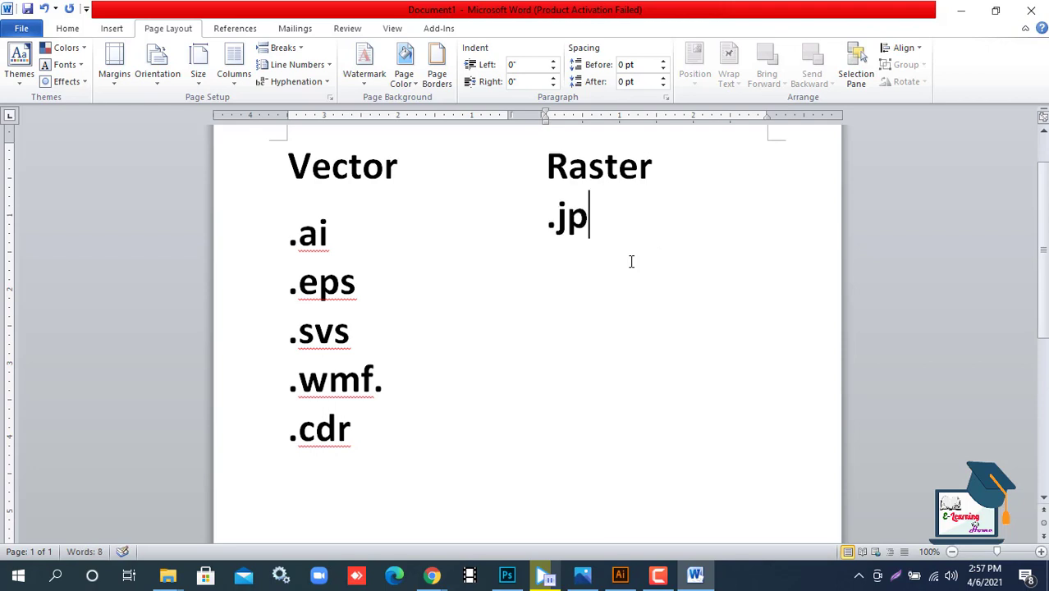
type("g/")
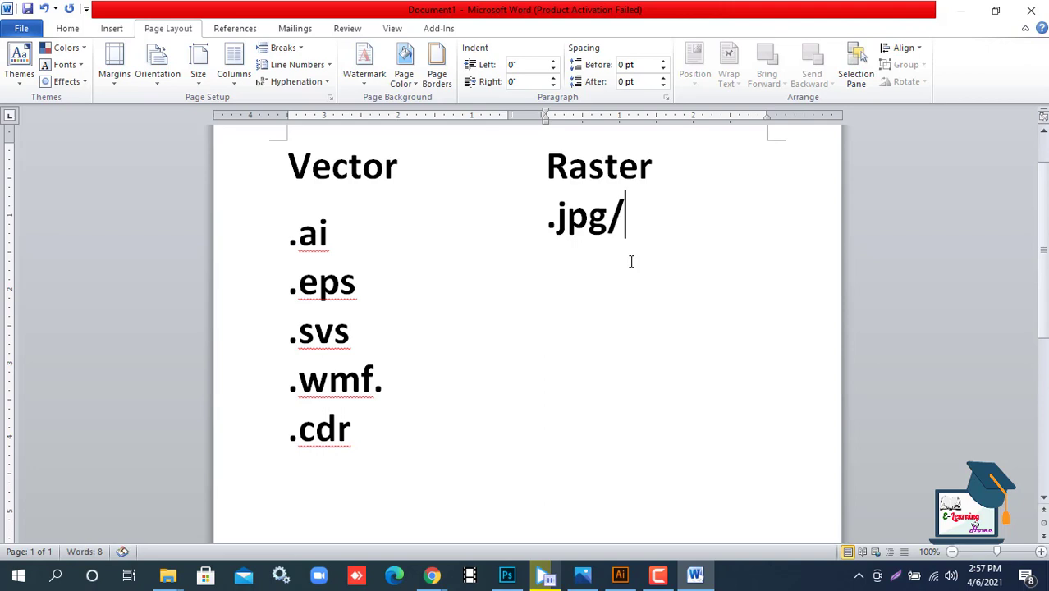
type("jp")
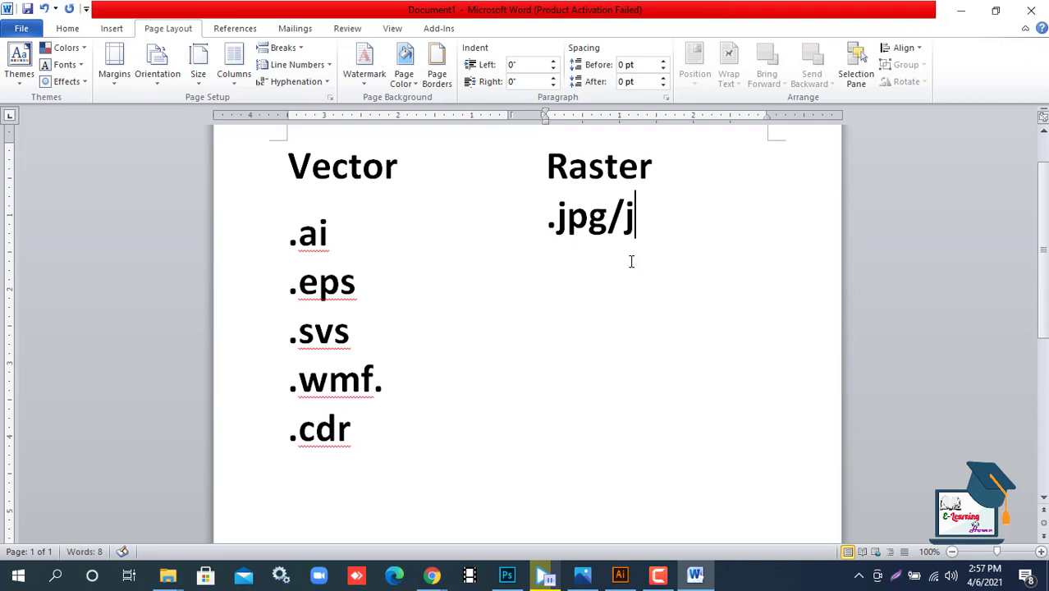
type("eg")
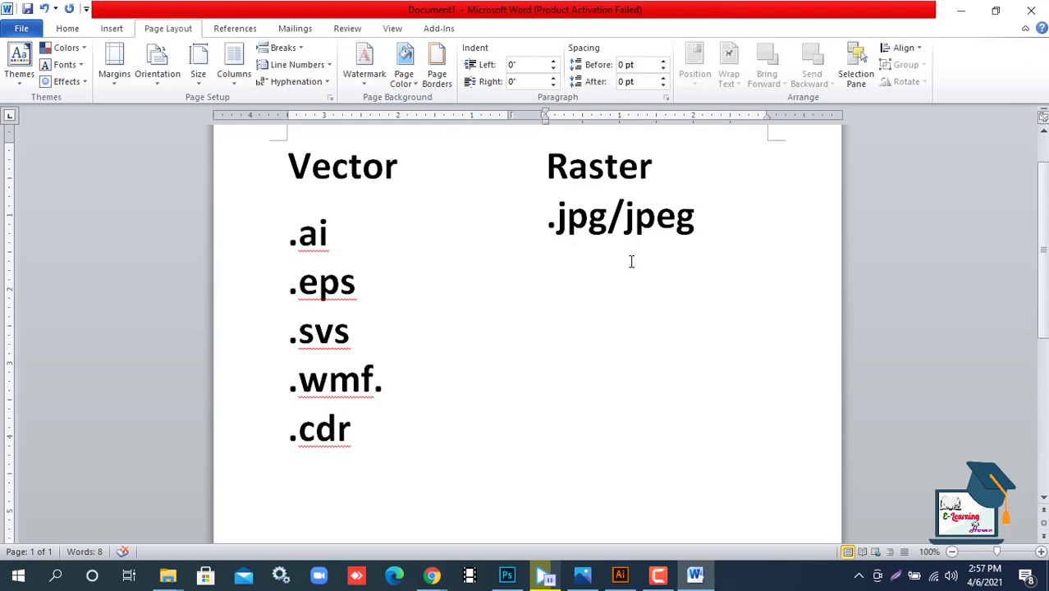
Continue the Raster list with "Png" and "Psd", each on its own line below .jpg/jpeg
key("Return")
type("pn")
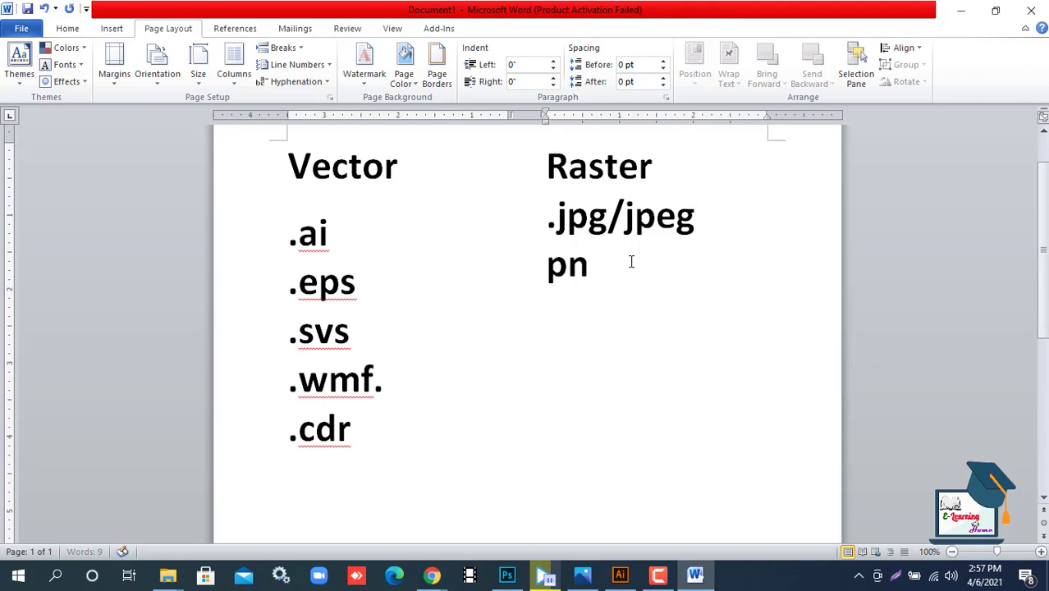
type("g")
key("Return")
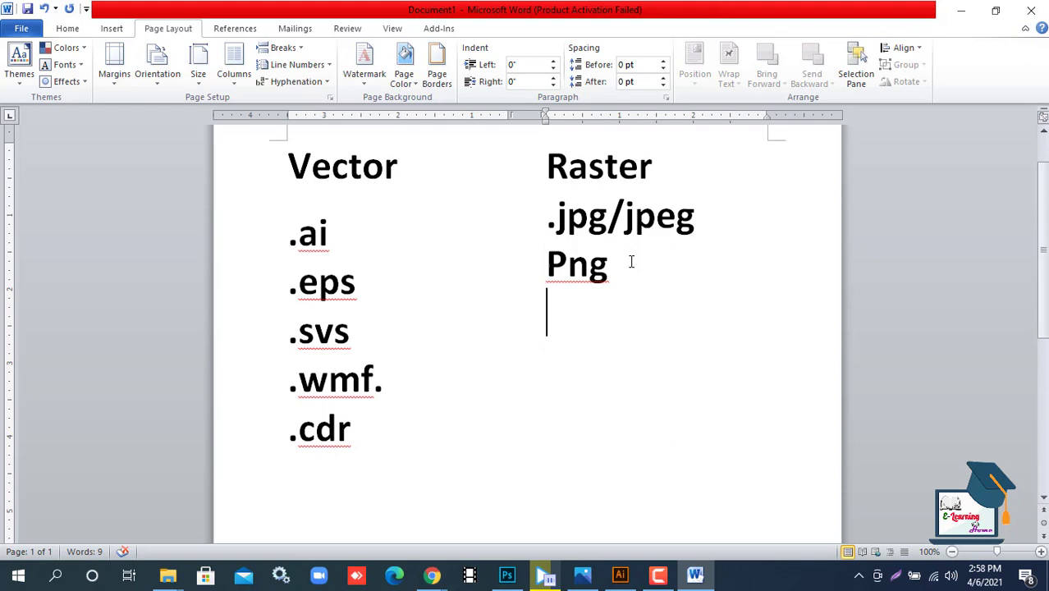
type("psd")
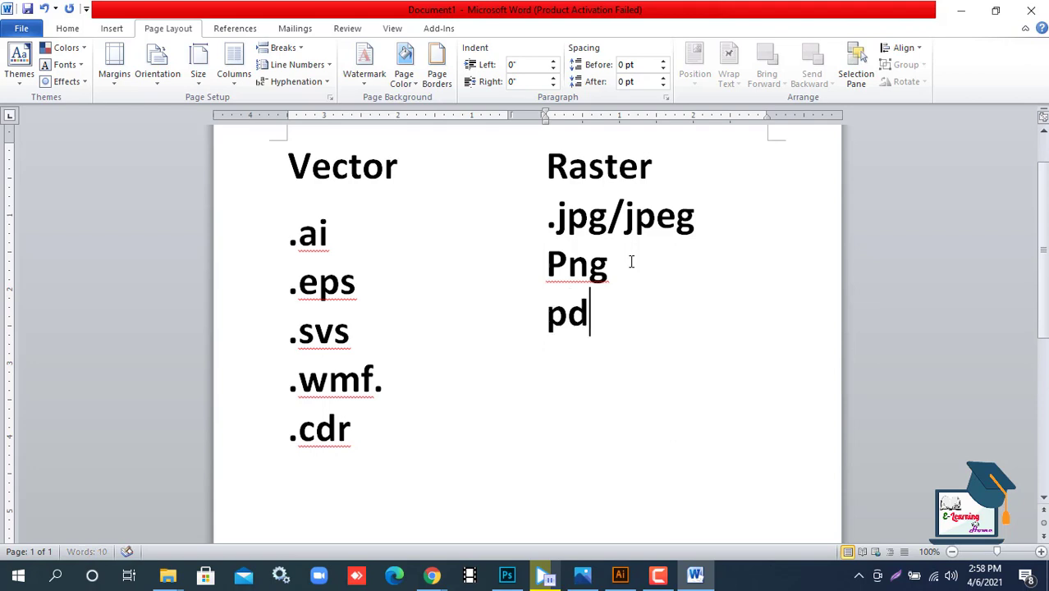
key("BackSpace")
type("sd")
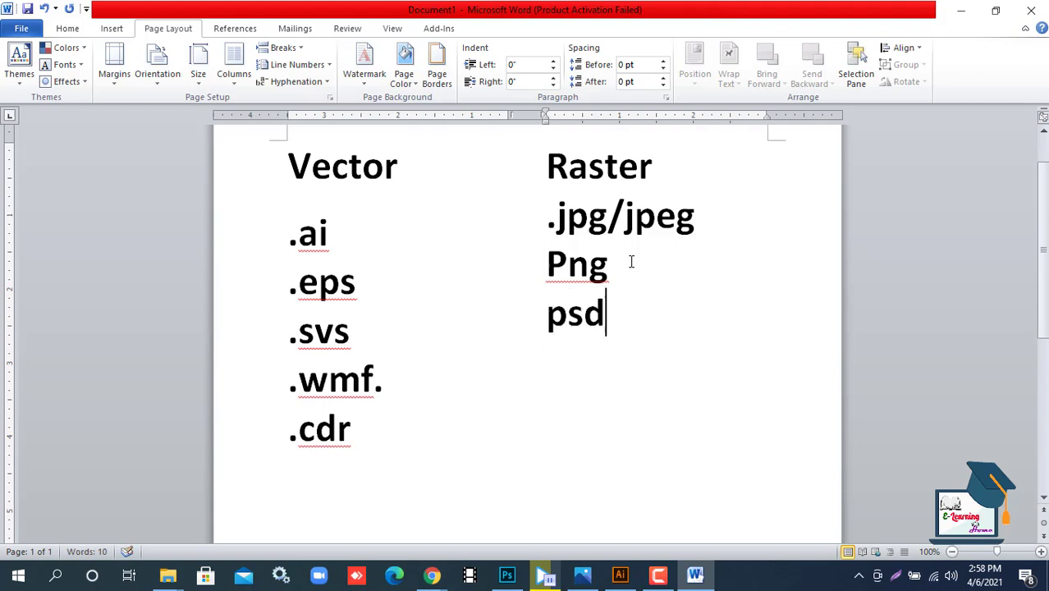
key("Return")
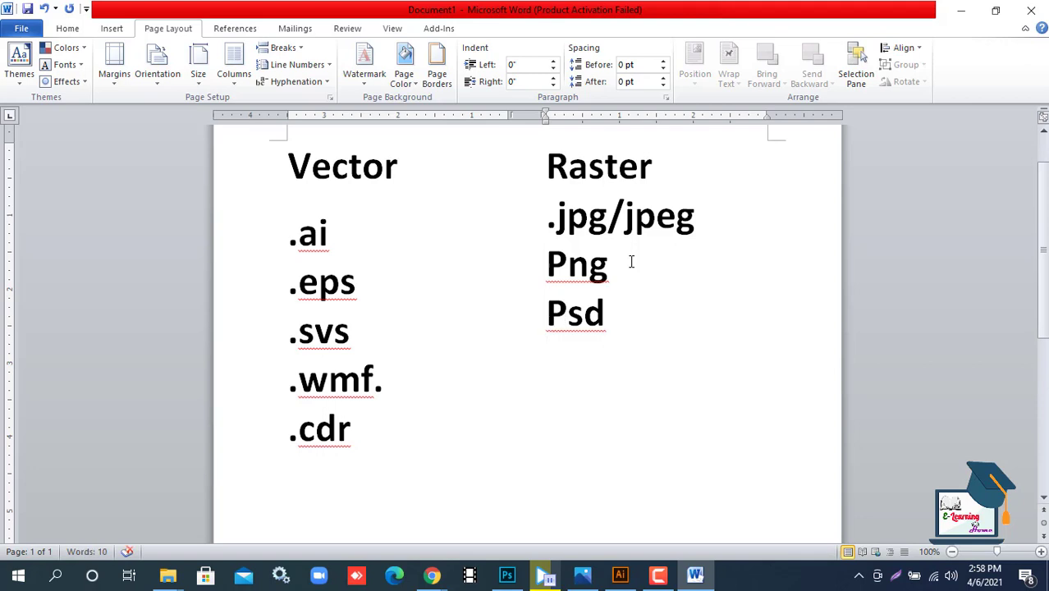
Complete the Raster list with "Gif", "Bmp" and "tif" on separate lines below Psd
type("gi")
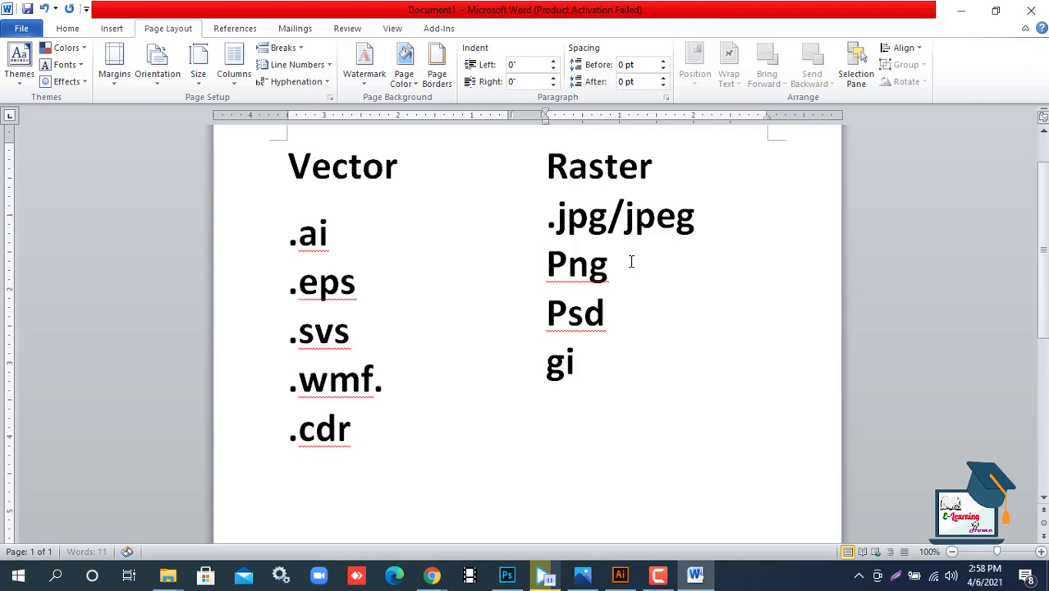
type("p")
key("BackSpace")
type("f")
key("Return")
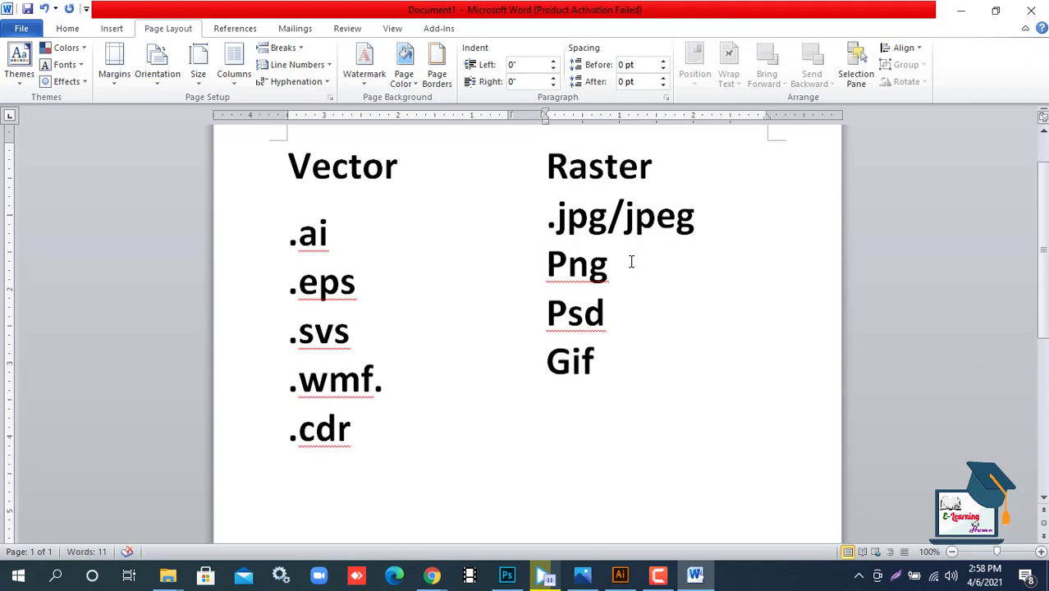
type("b")
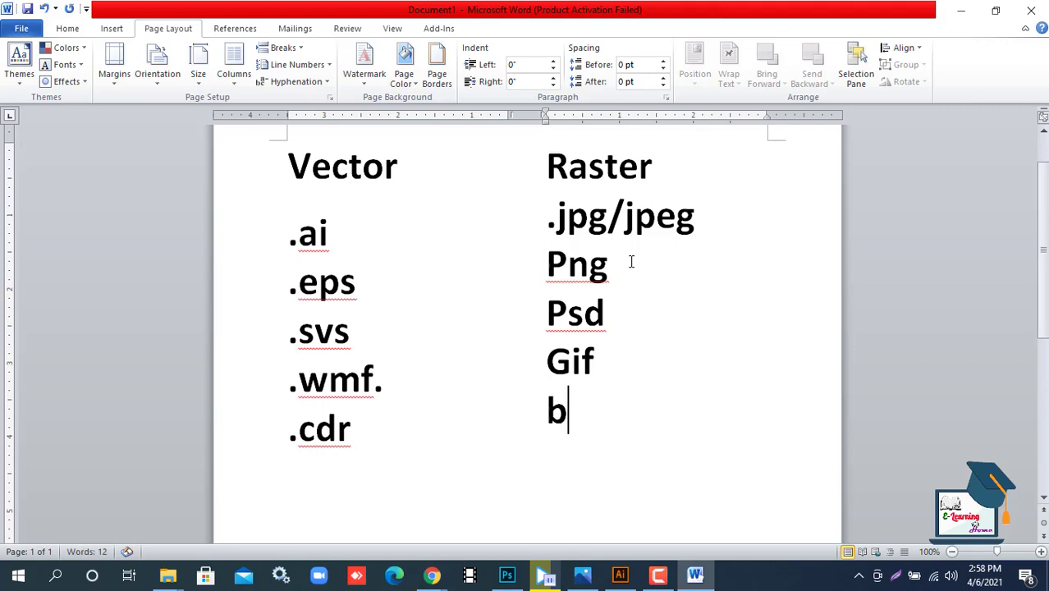
type("mp")
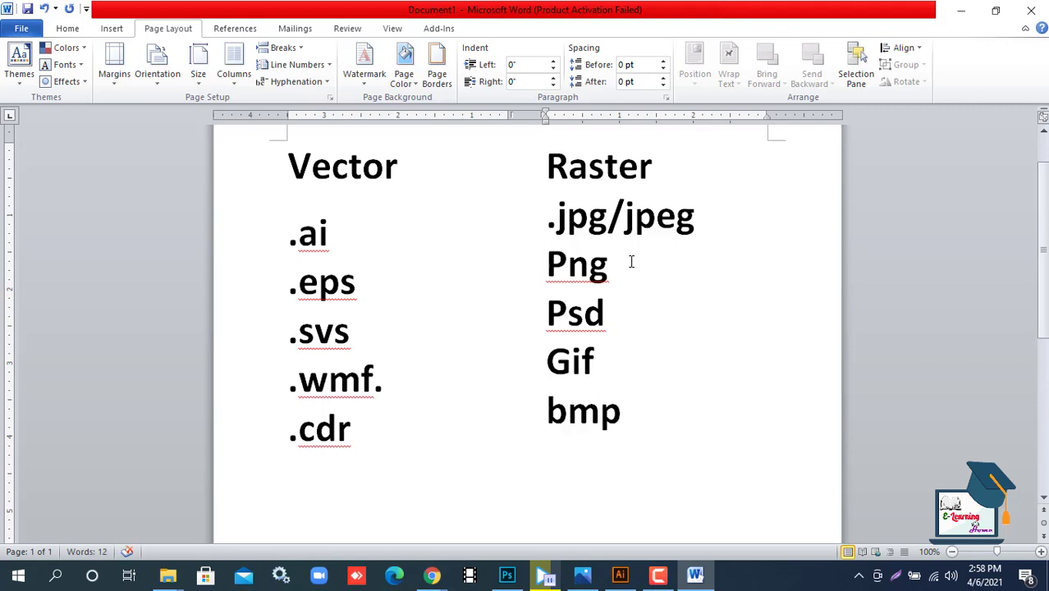
key("Return")
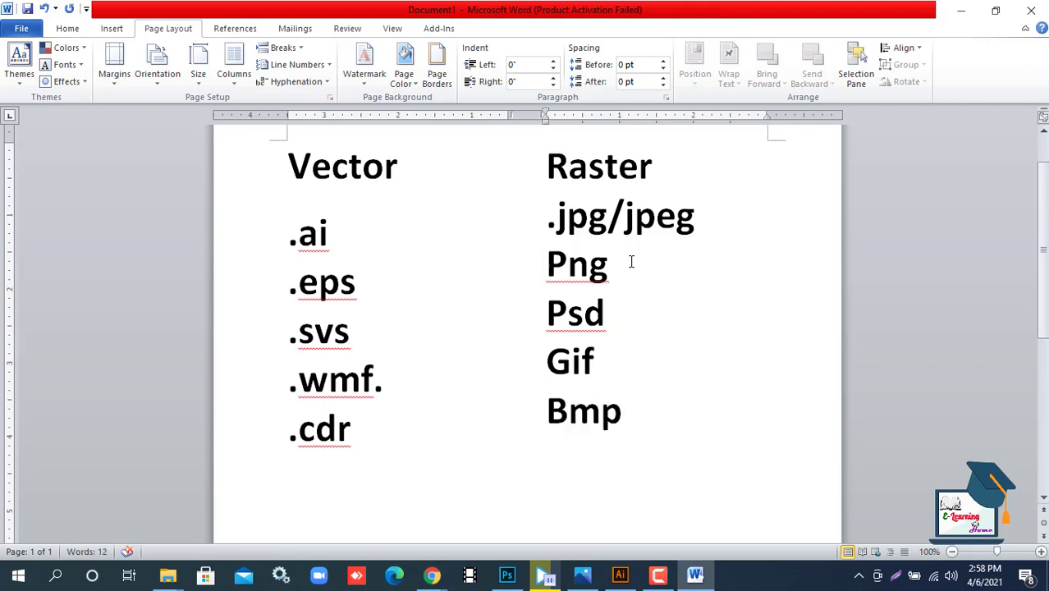
type("tif")
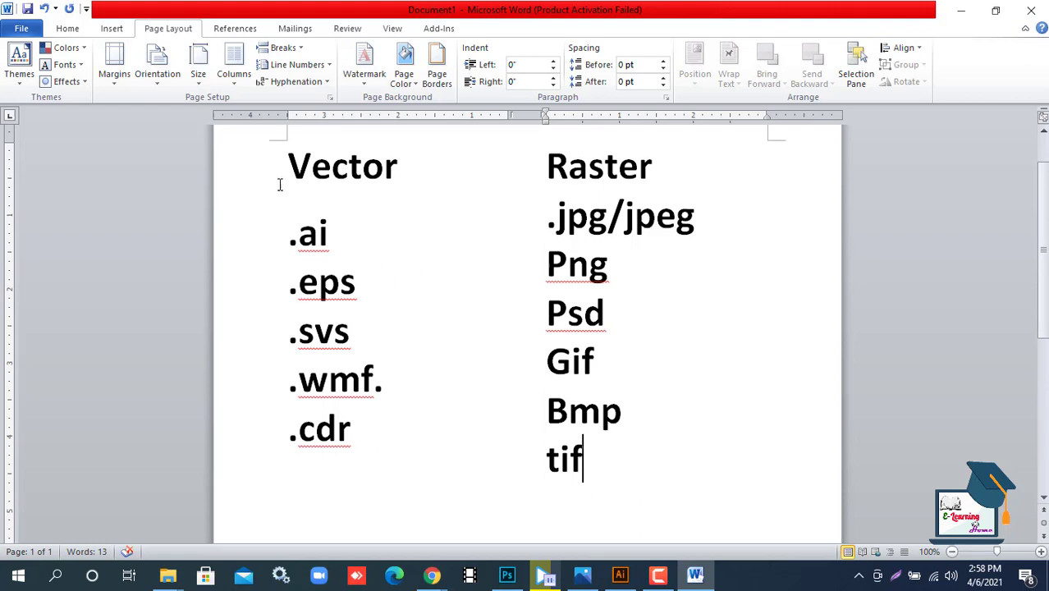
Review the Vector heading and its .ai and .eps entries by highlighting them in the first column
left_click_drag(284, 168, 402, 166)
left_click_drag(332, 232, 361, 284)
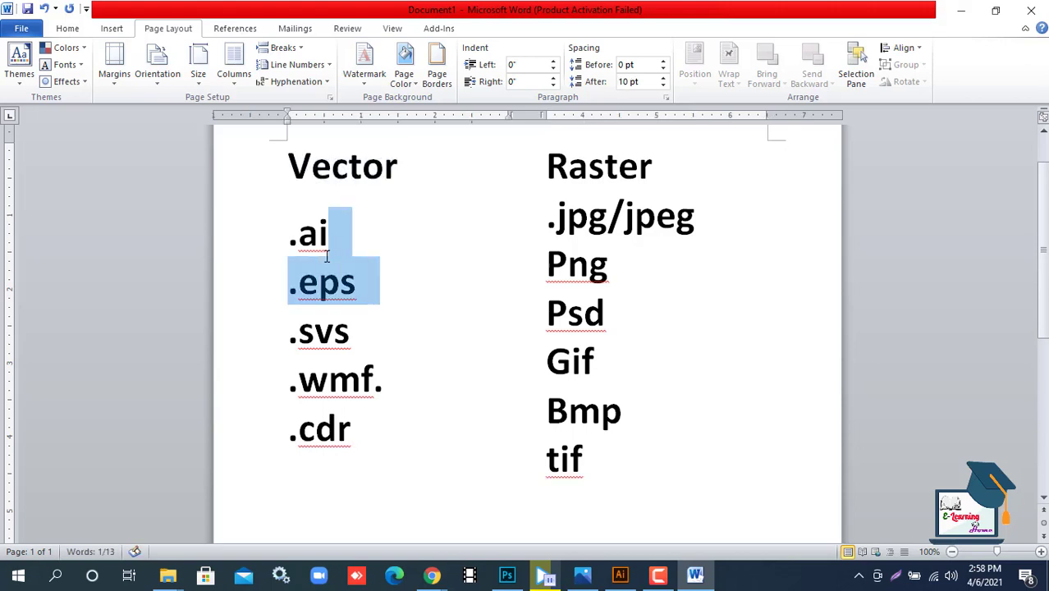
left_click(319, 234)
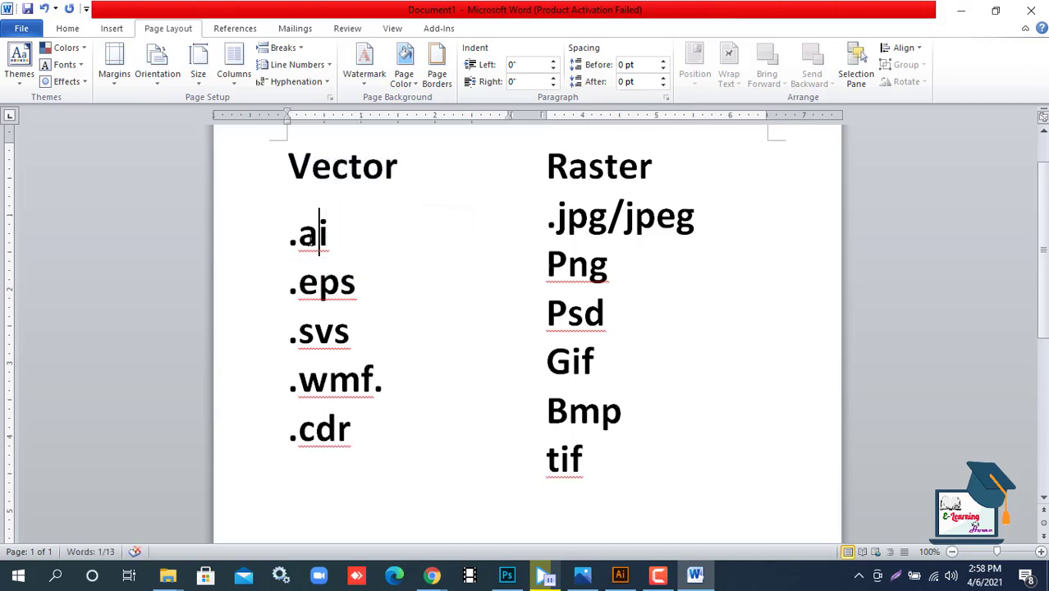
left_click(358, 280)
left_click_drag(358, 281, 354, 297)
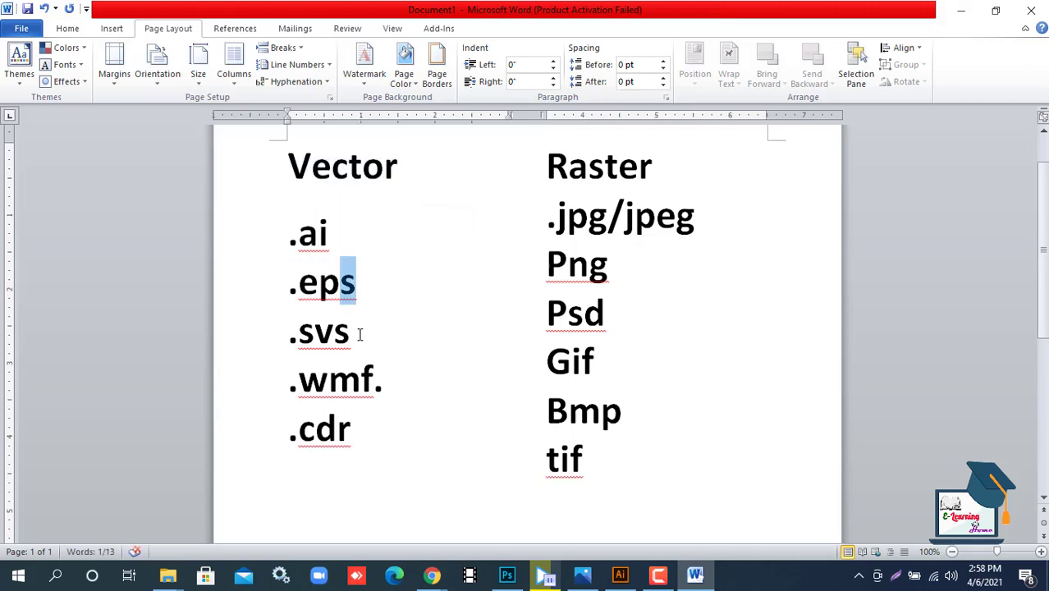
Highlight the svs entry in the Vector column and remove the stray period at the end of .wmf
left_click_drag(361, 333, 302, 347)
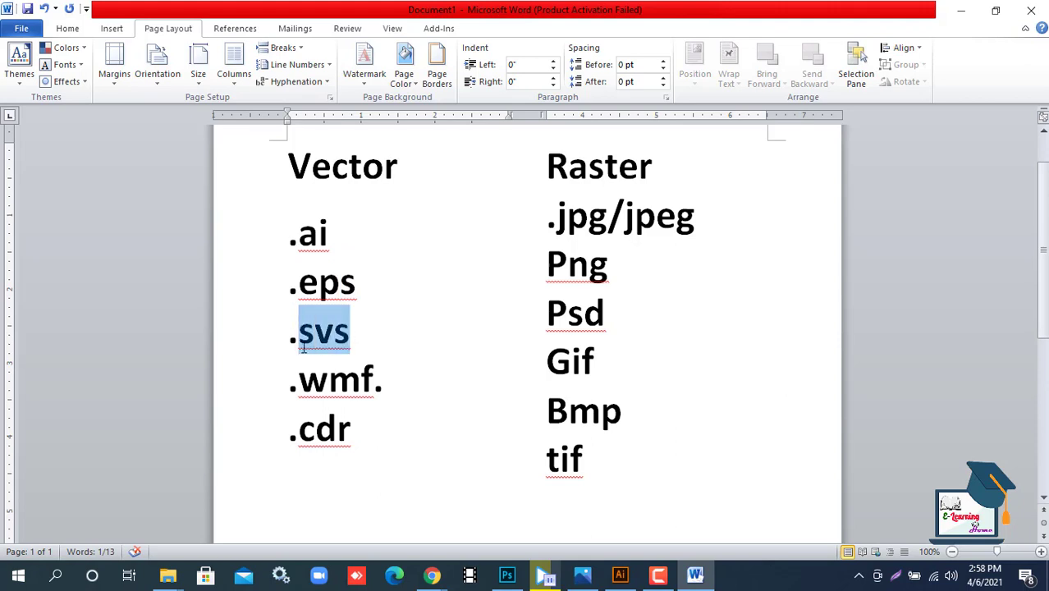
left_click(383, 387)
key("BackSpace")
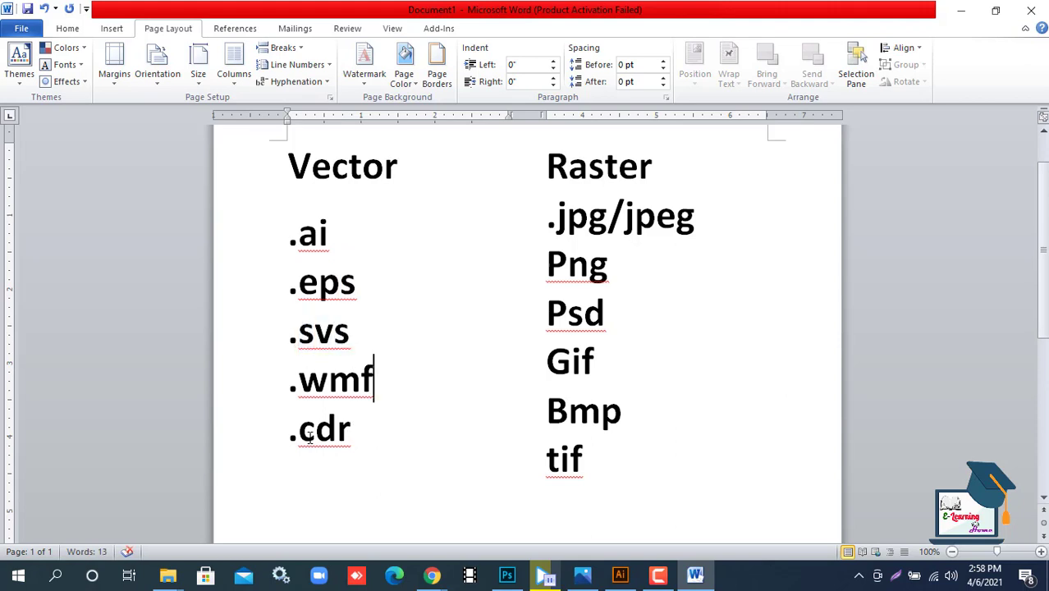
Review the .cdr entry and the Raster extensions from .jpg/jpeg down to tif by highlighting them in turn
left_click(344, 430)
left_click(347, 431)
left_click_drag(551, 218, 696, 218)
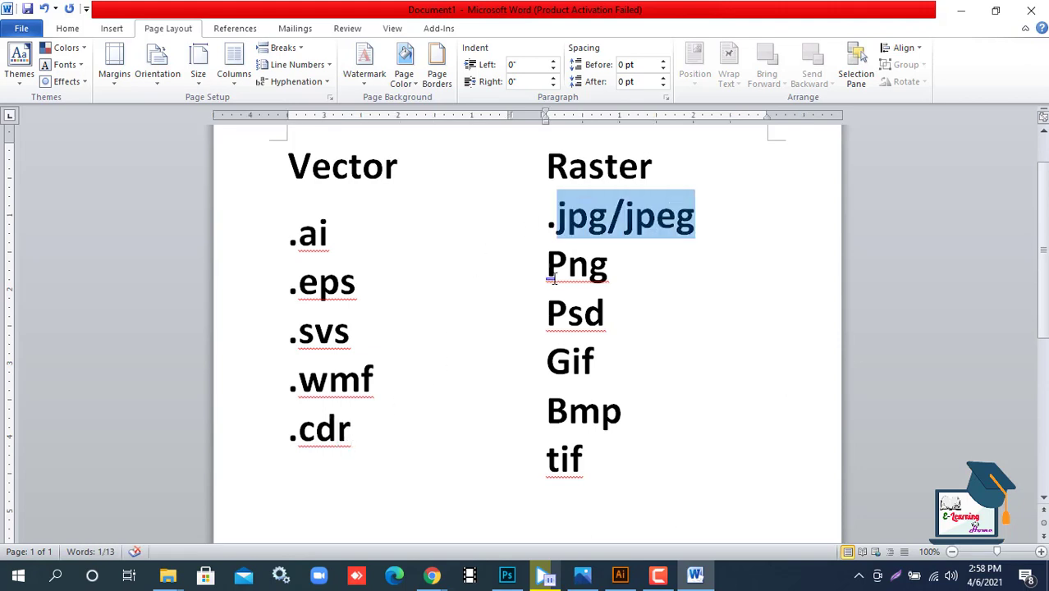
left_click_drag(546, 264, 577, 265)
left_click(584, 345)
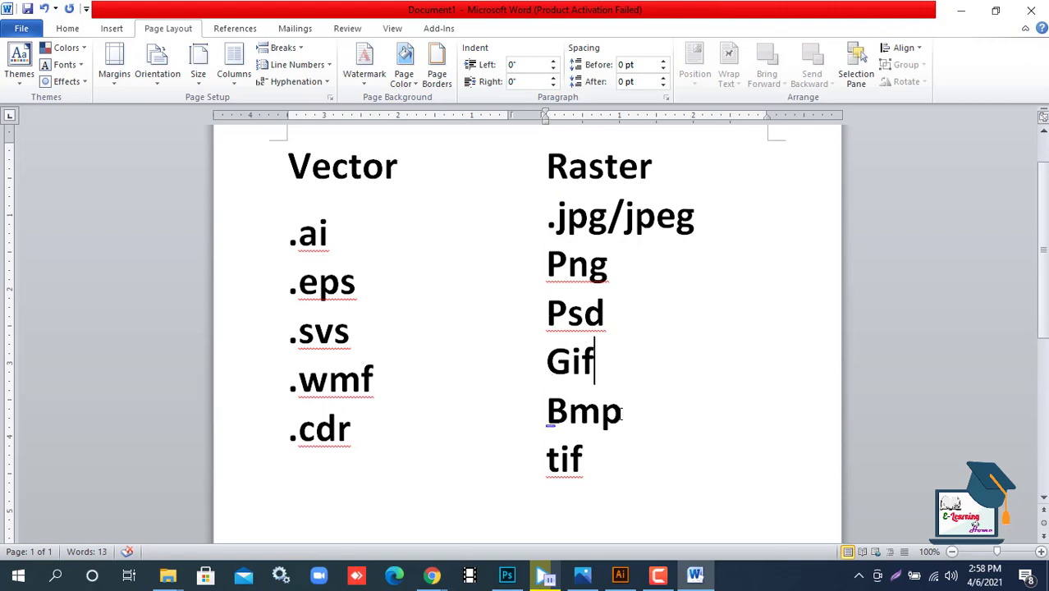
left_click_drag(547, 418, 608, 421)
left_click(600, 460)
left_click_drag(583, 460, 561, 459)
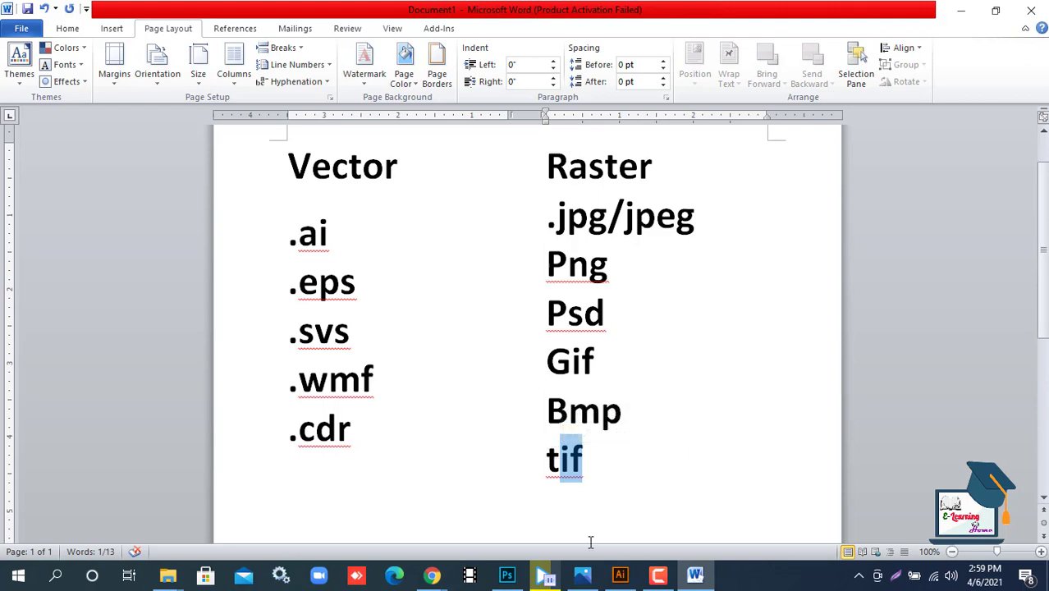
Switch to Illustrator and delete the large red rectangle from the Skill-21 artboard
mouse_move(628, 581)
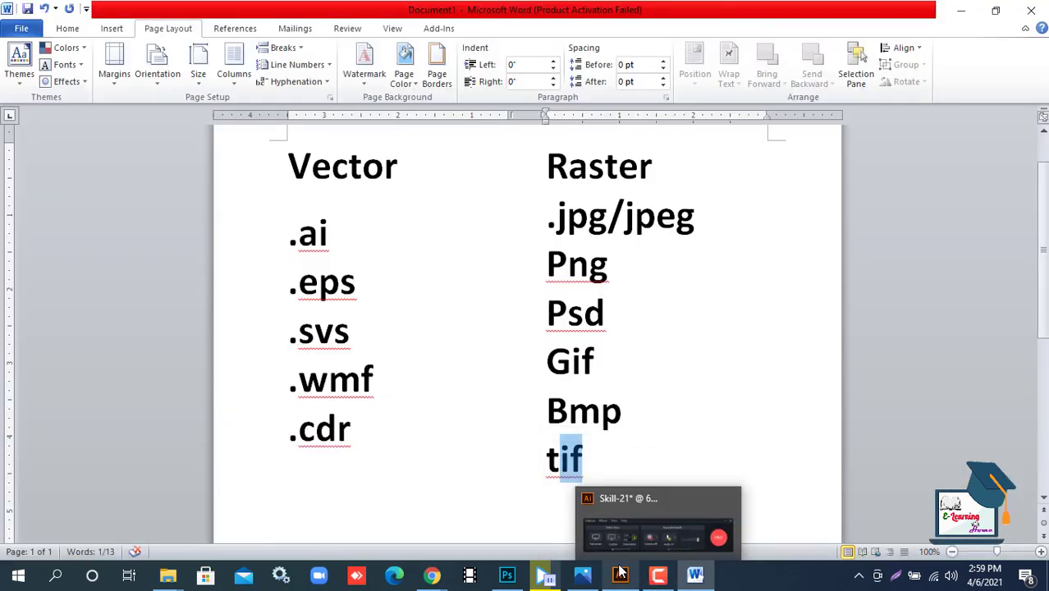
left_click(619, 574)
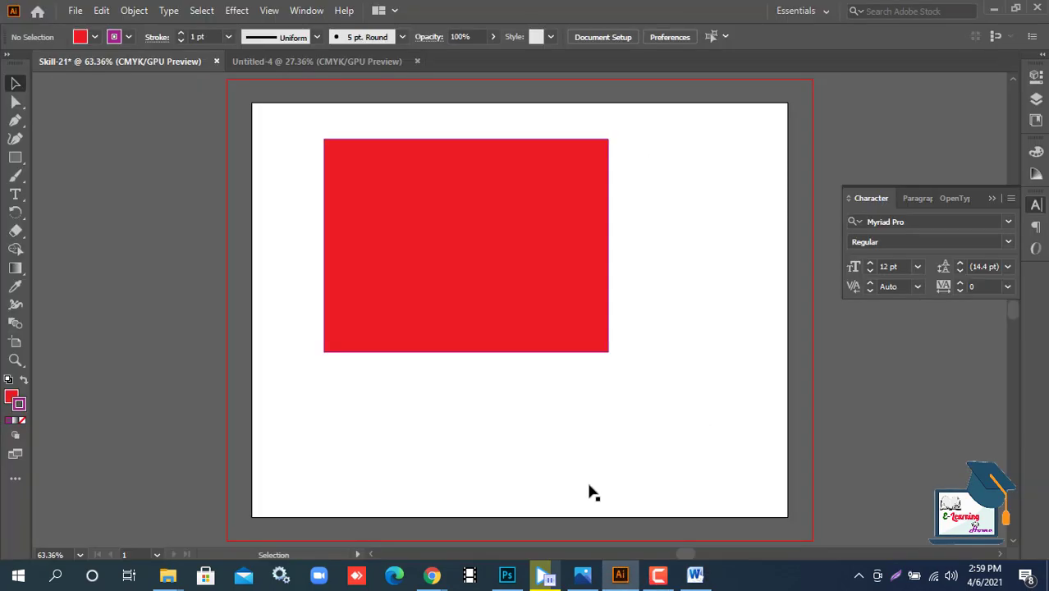
left_click(357, 213)
left_click(348, 215)
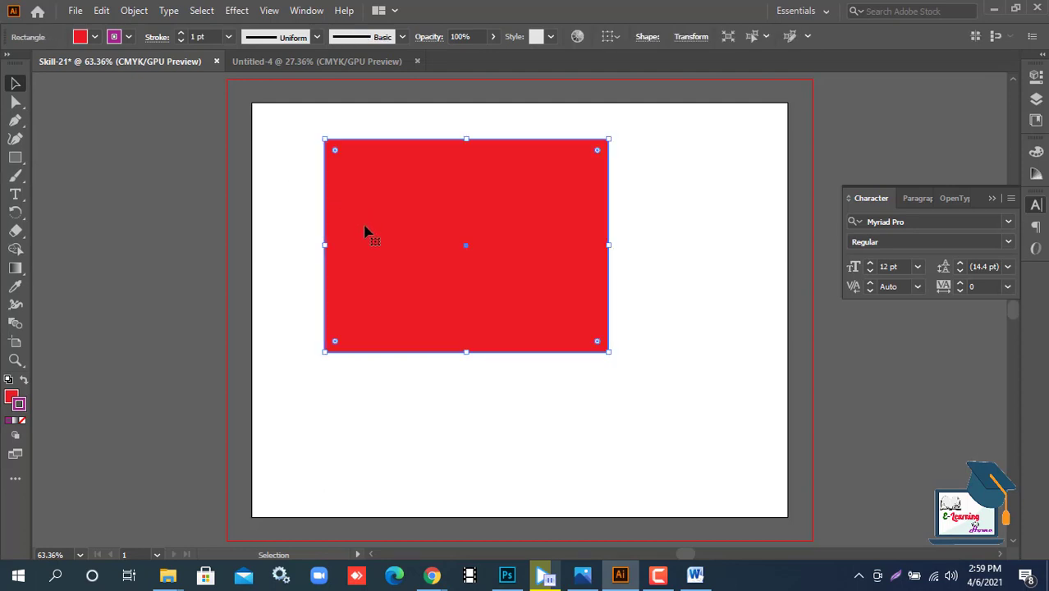
key("Delete")
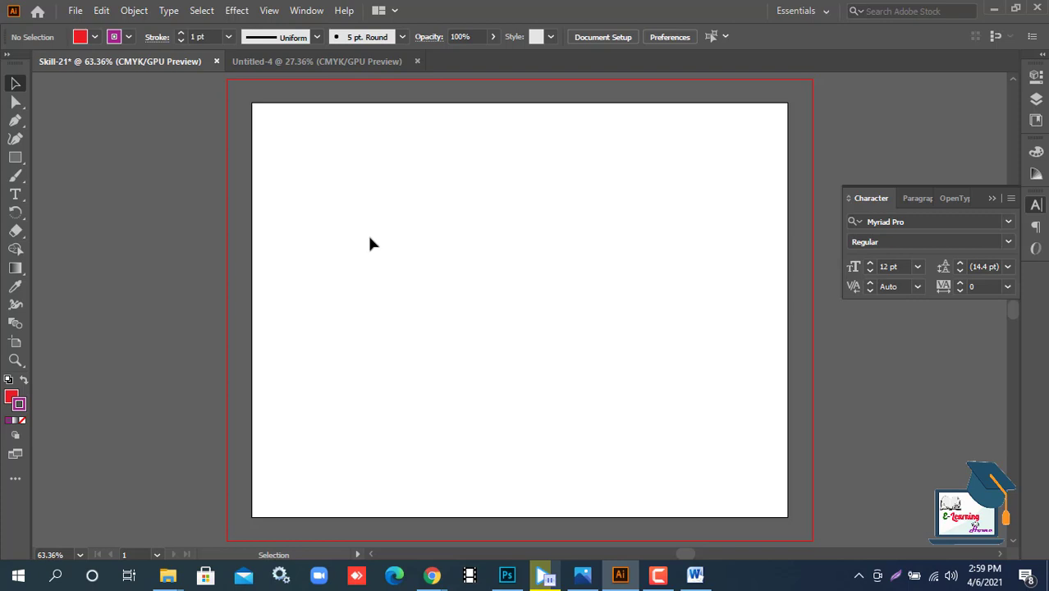
Draw a new wide rectangle in the upper middle of the artboard with the Rectangle Tool
scroll(380, 257, "up", 2)
scroll(376, 261, "down", 2)
left_click(17, 163)
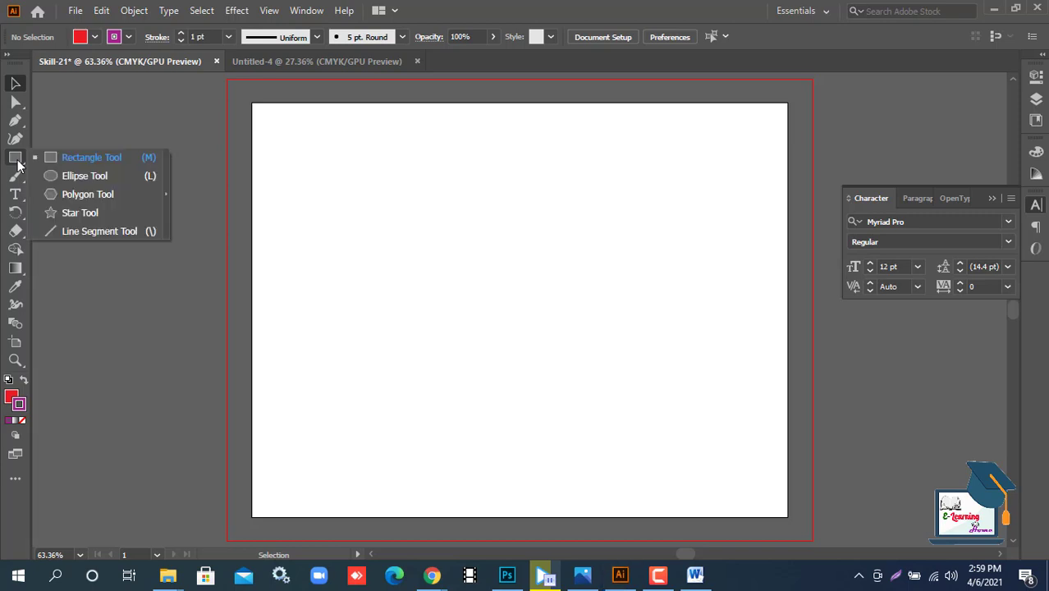
left_click(95, 156)
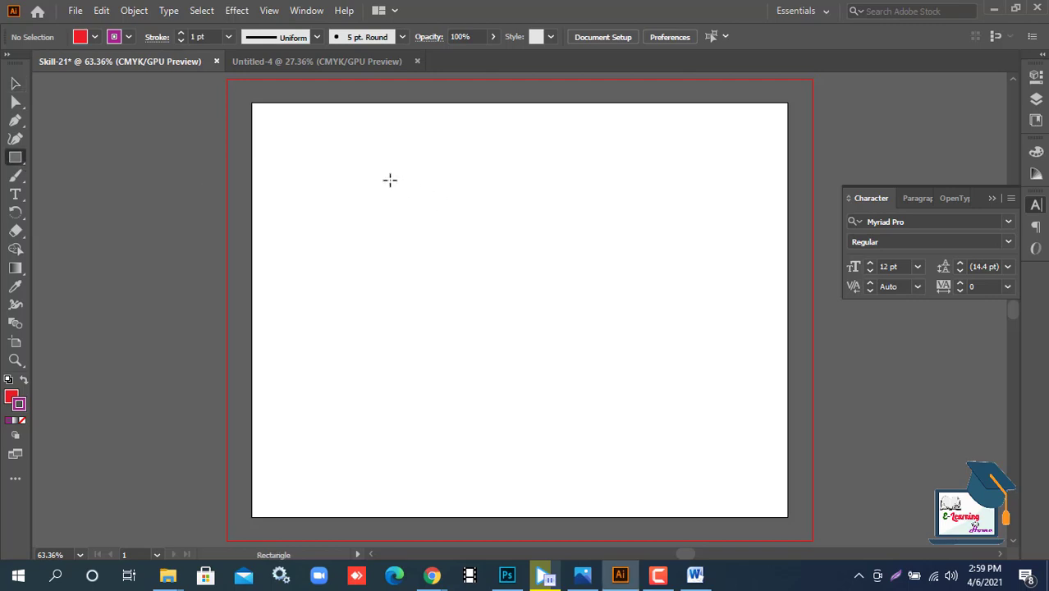
left_click_drag(390, 180, 599, 290)
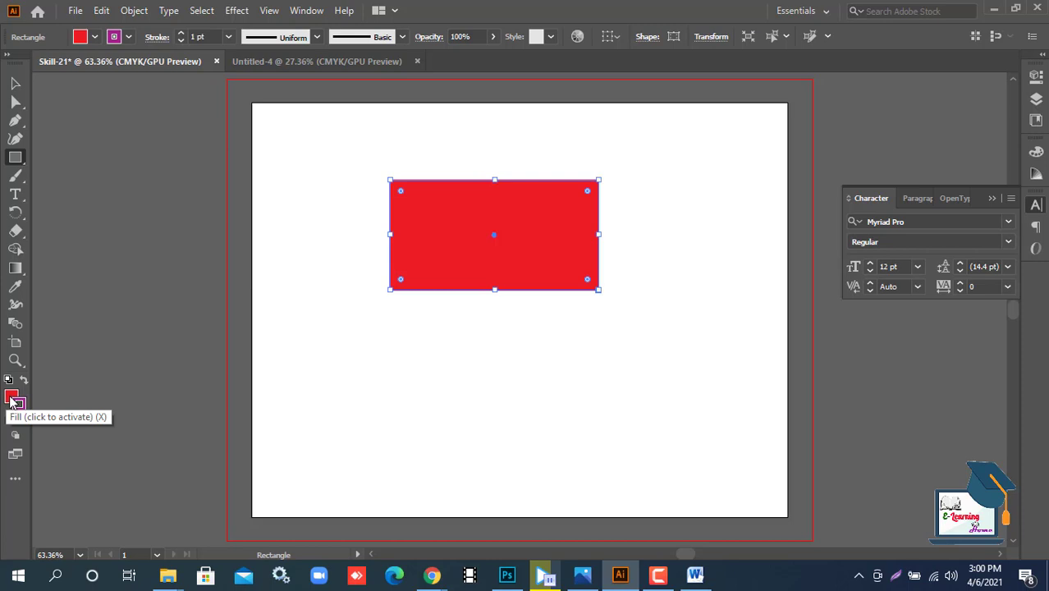
Set the rectangle's fill to the dark maroon colour 3F0D10 in the Color Picker
left_click(11, 398)
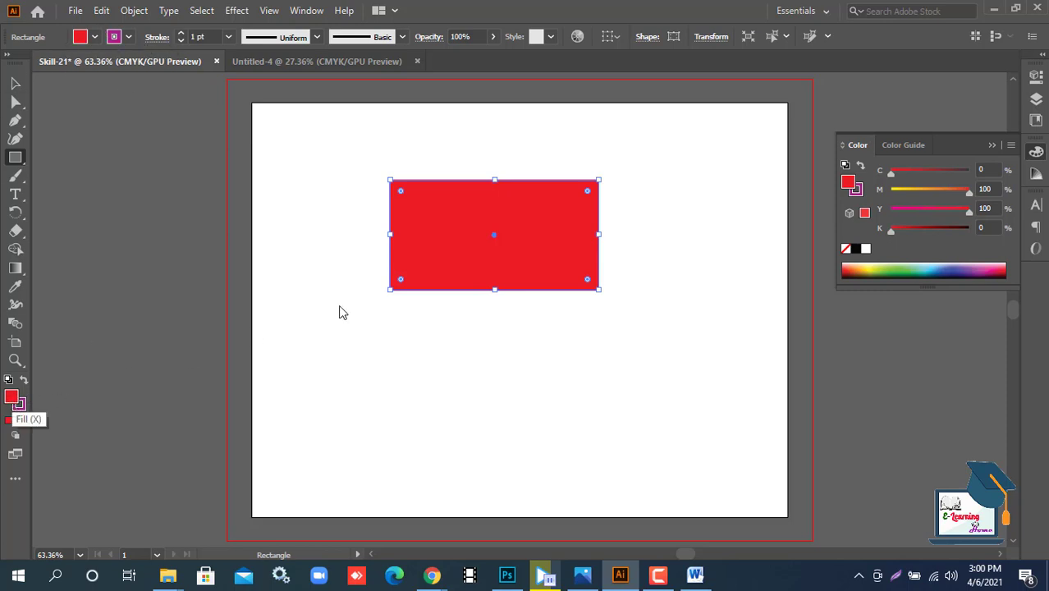
left_click_drag(481, 311, 494, 311)
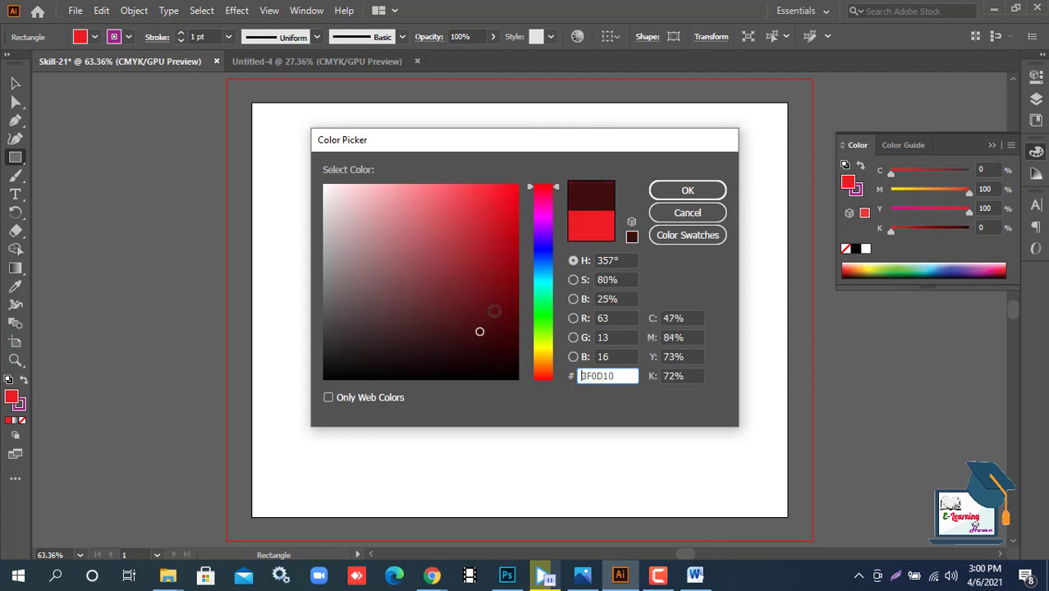
left_click(687, 190)
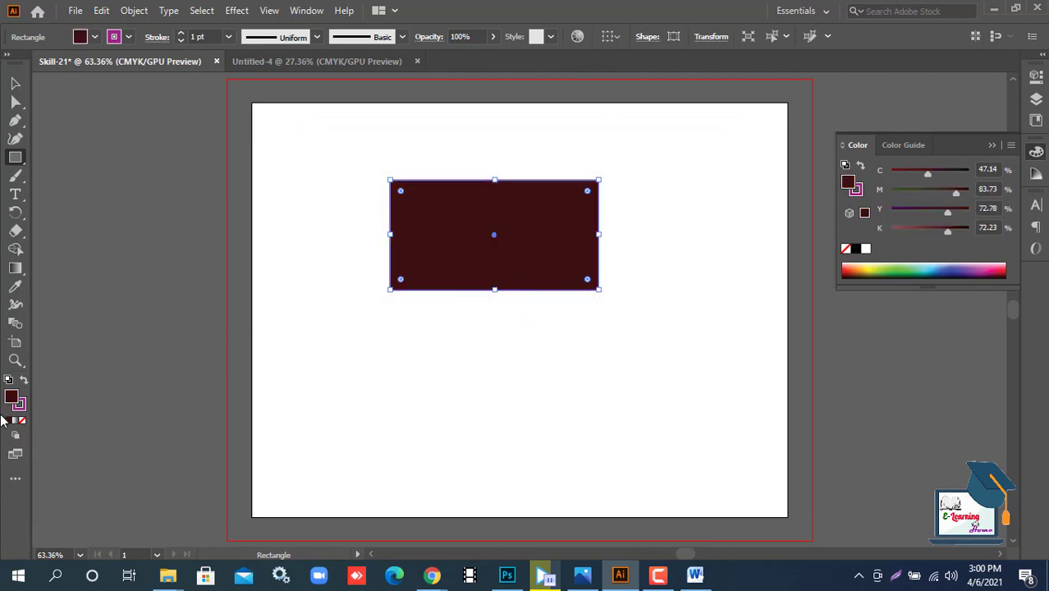
Set the rectangle's stroke weight to 5 pt
left_click(205, 36)
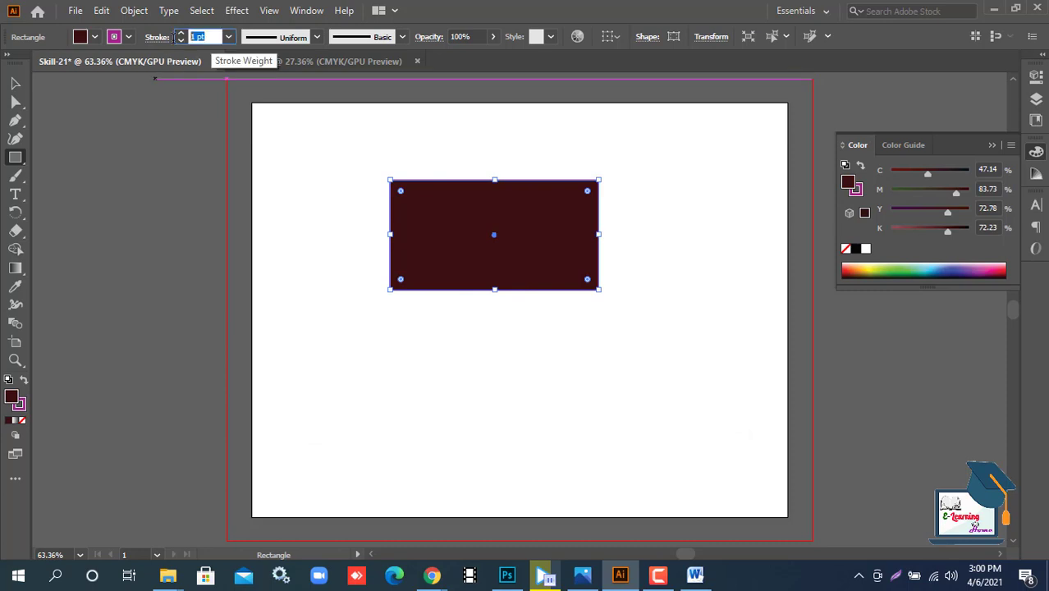
type("5")
key("Return")
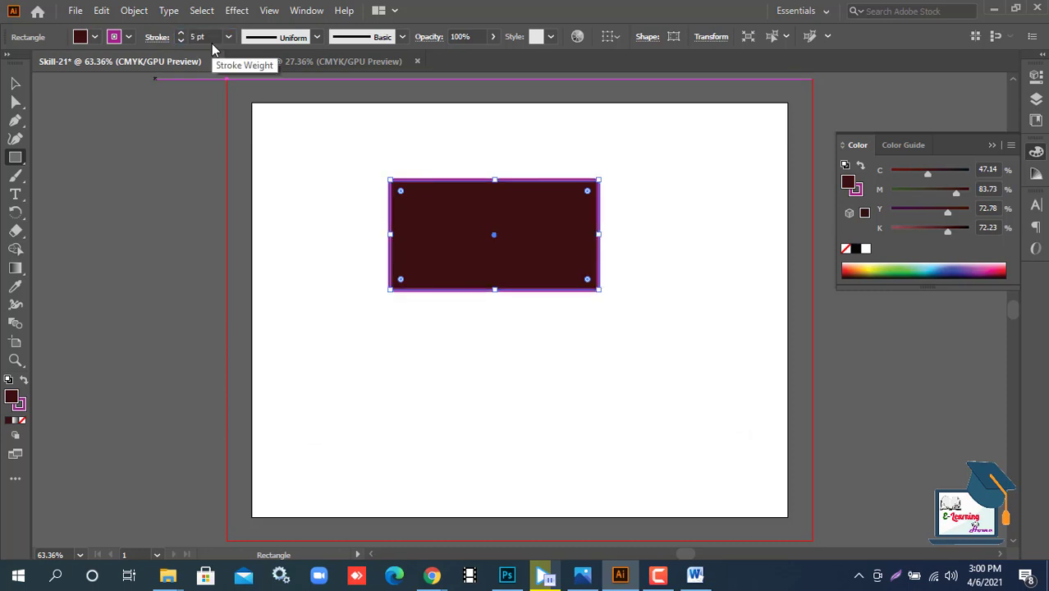
Set the rectangle's stroke colour to the purple 992689, and deselect the rectangle with the Selection tool
left_click(19, 405)
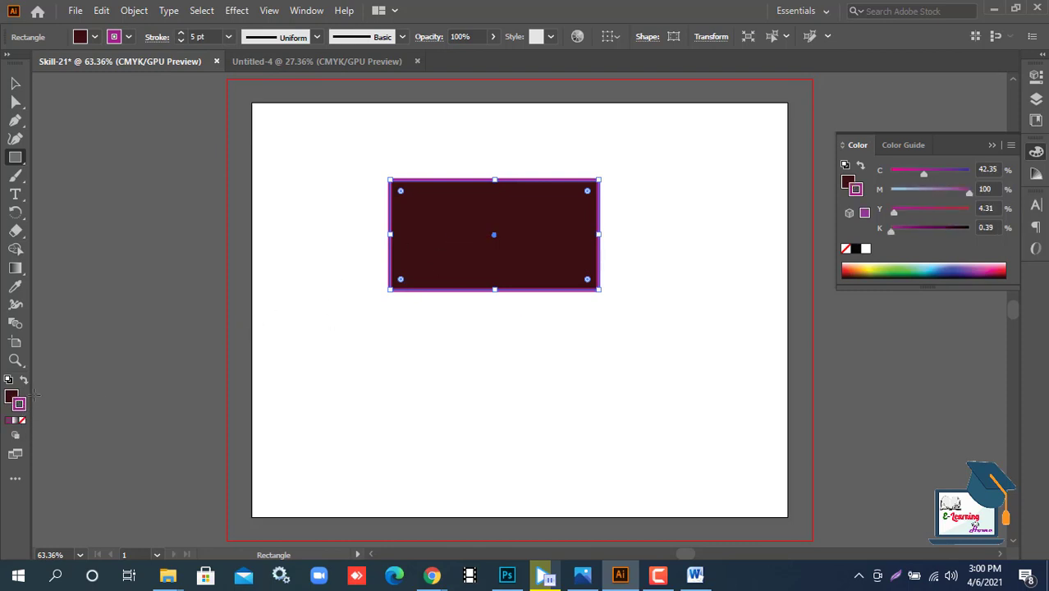
double_click(19, 404)
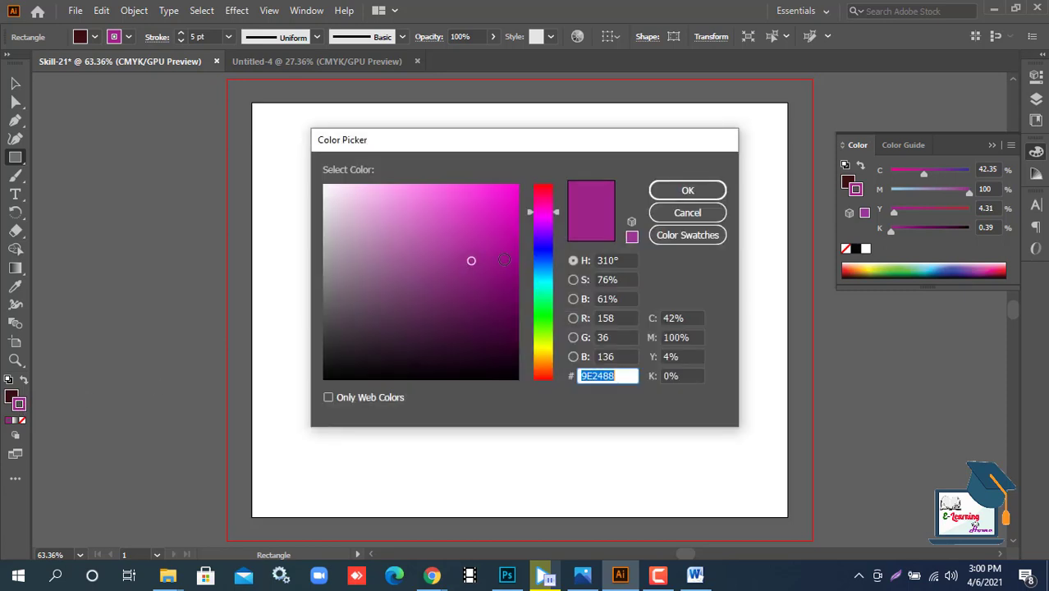
left_click(489, 253)
left_click(497, 327)
left_click(469, 263)
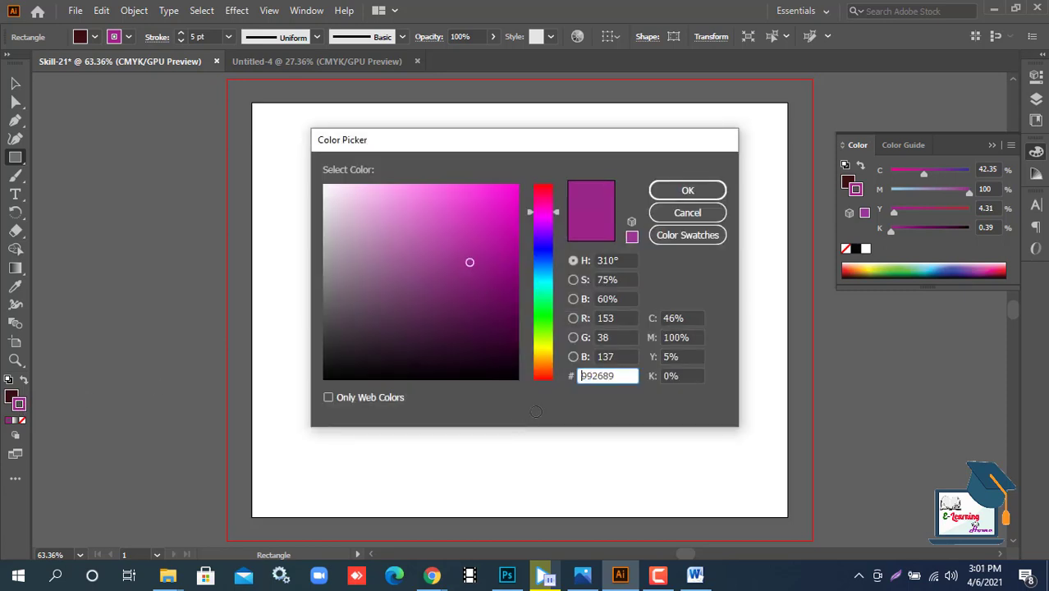
left_click(687, 189)
scroll(533, 252, "up", 3)
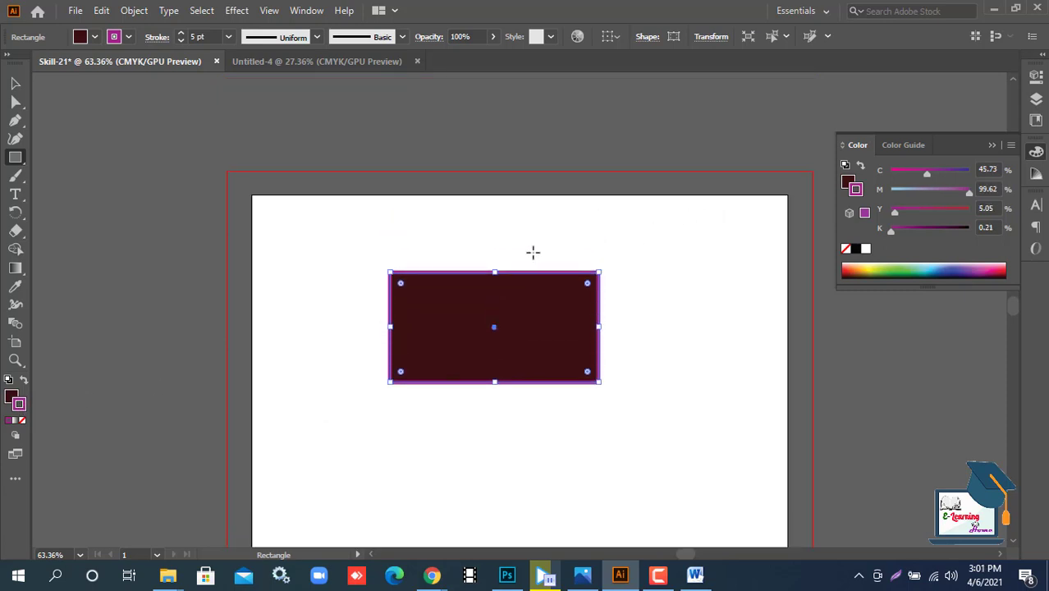
scroll(533, 252, "down", 2)
left_click(17, 82)
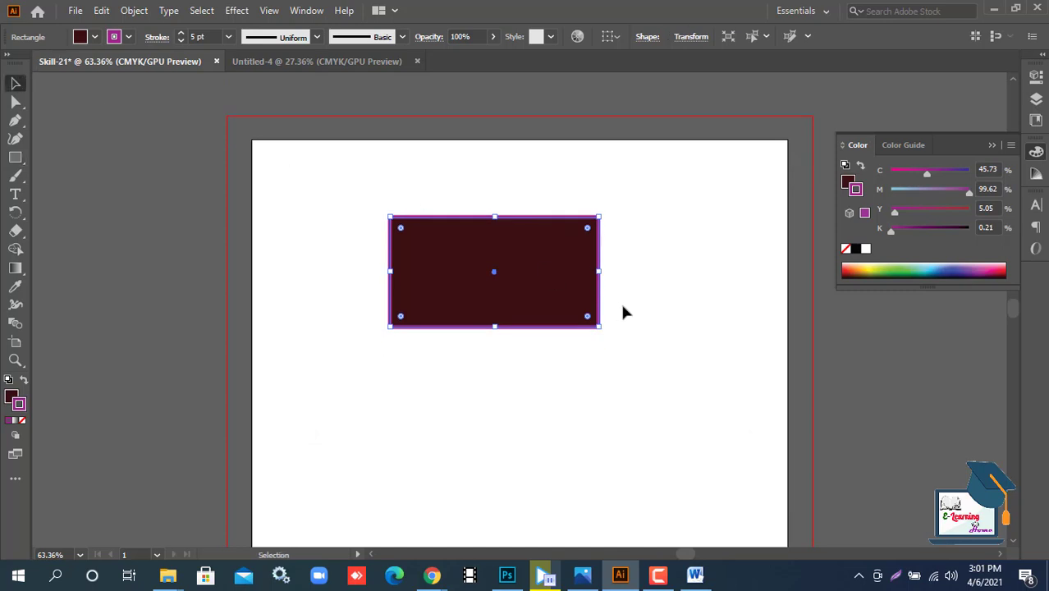
left_click(678, 312)
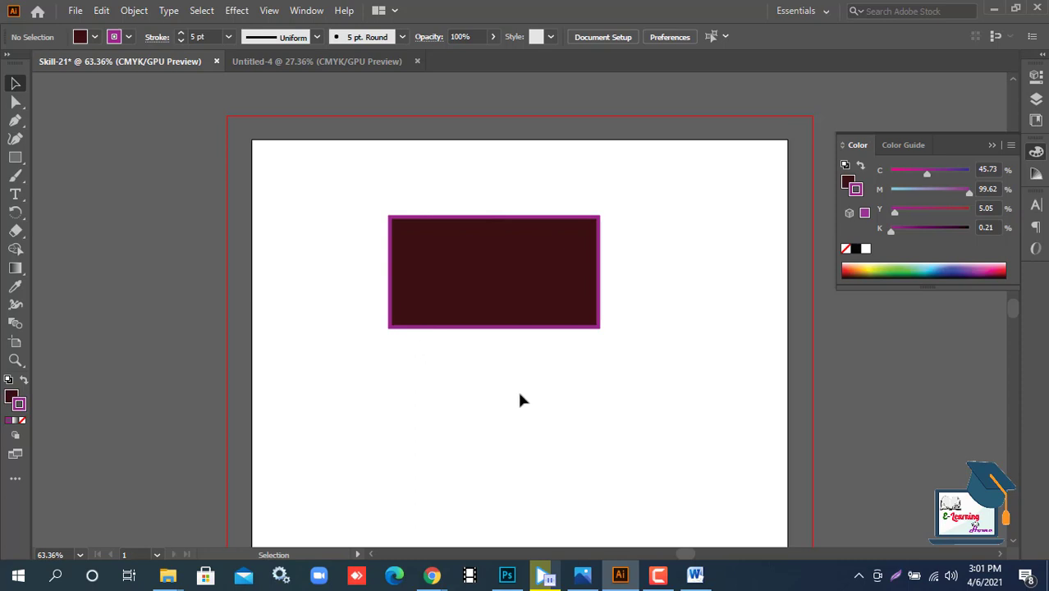
Draw a second, longer rectangle below the first one with the same maroon fill and purple stroke
key("ctrl+plus")
key("ctrl+plus")
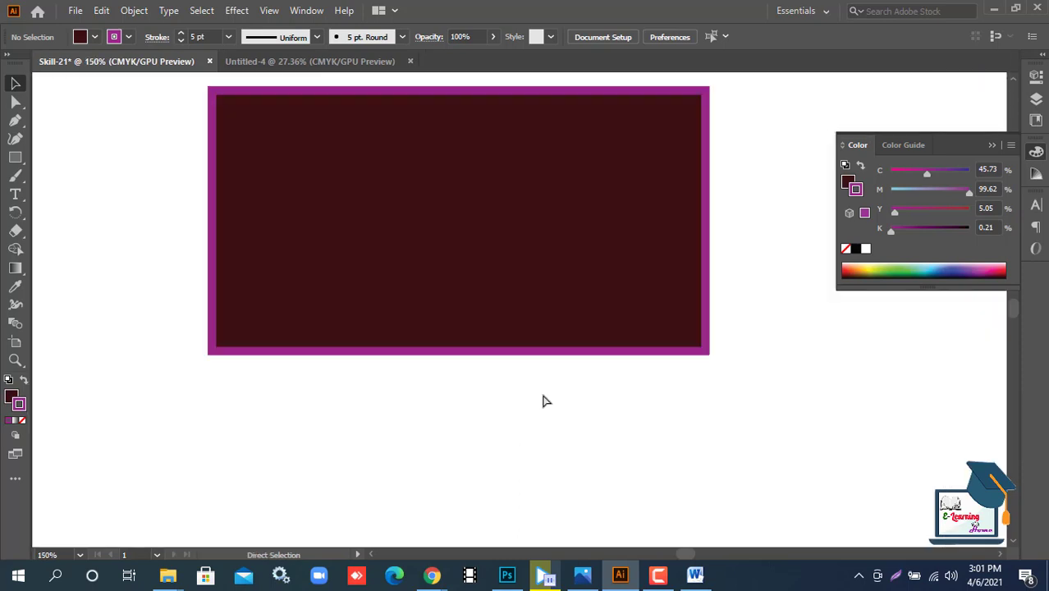
key("ctrl+minus")
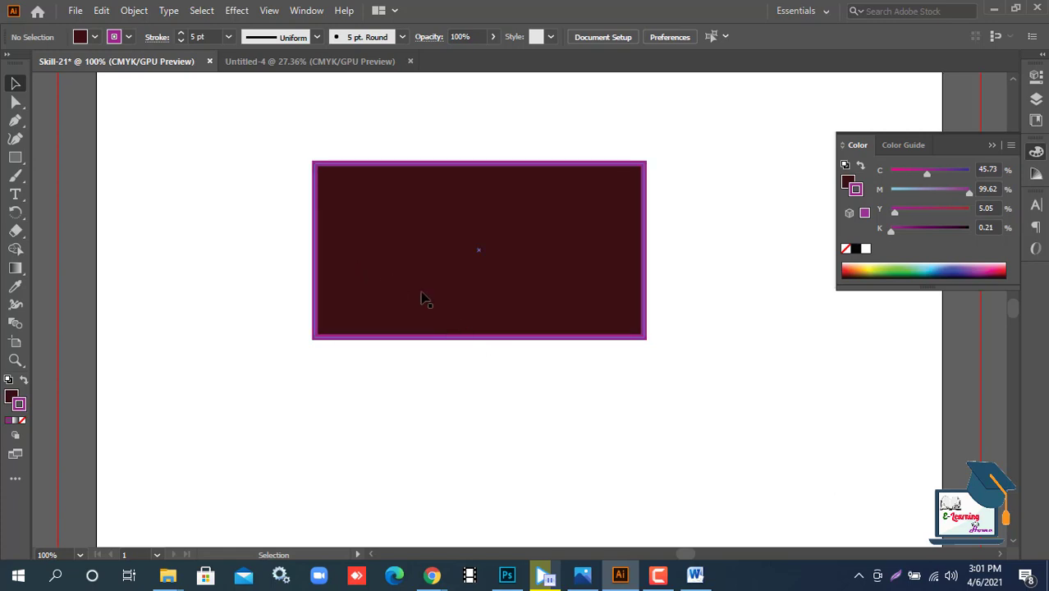
scroll(421, 297, "down", 2)
scroll(74, 233, "up", 1)
scroll(73, 233, "up", 1)
left_click(16, 157)
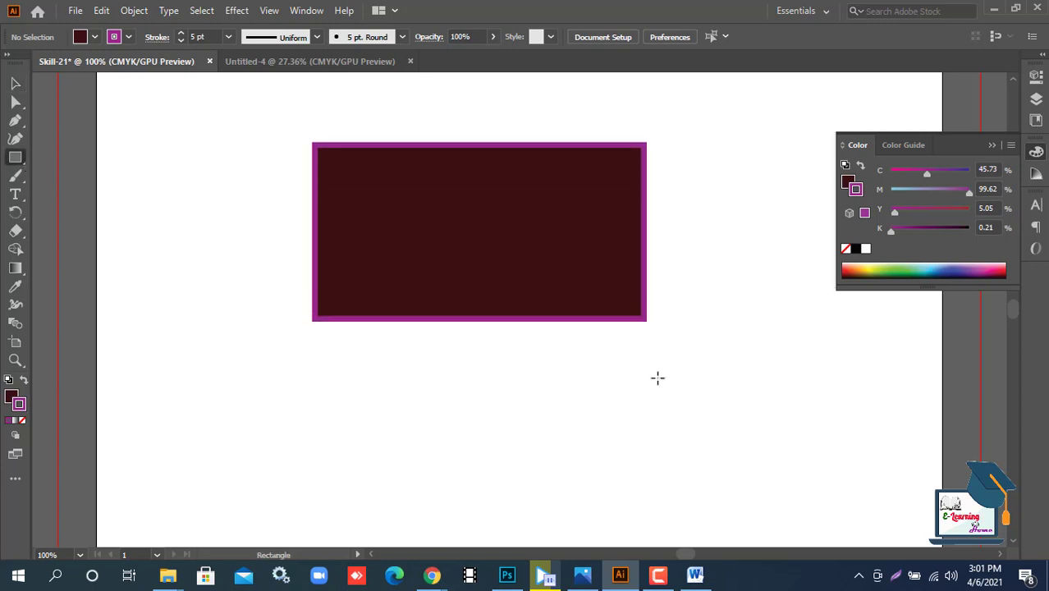
left_click_drag(380, 404, 765, 539)
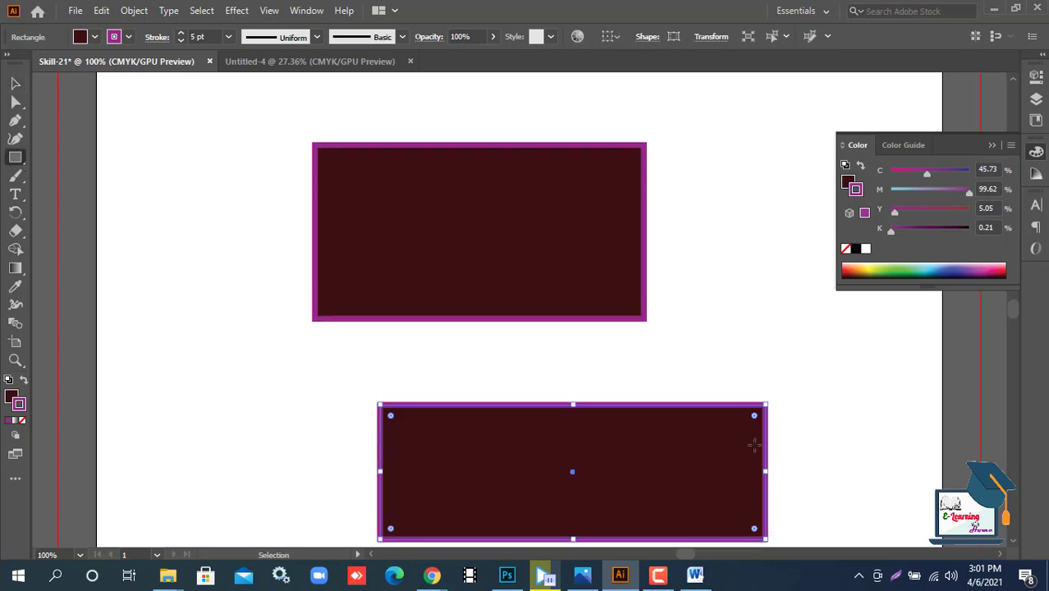
Draw a third, small upright rectangle to the right of the first rectangle
key("ctrl+minus")
scroll(681, 287, "up", 3)
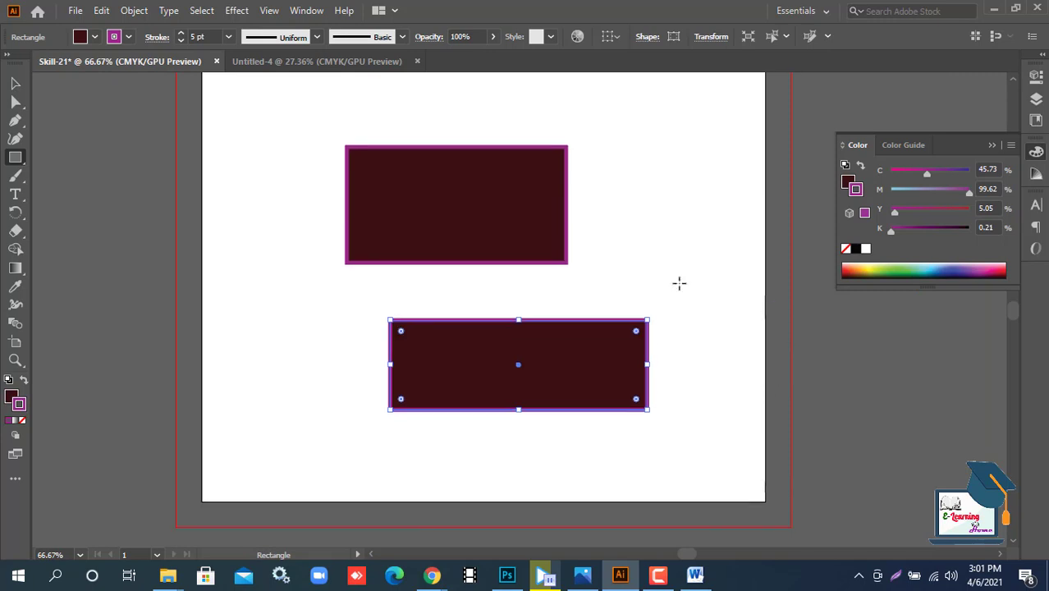
left_click_drag(657, 159, 738, 256)
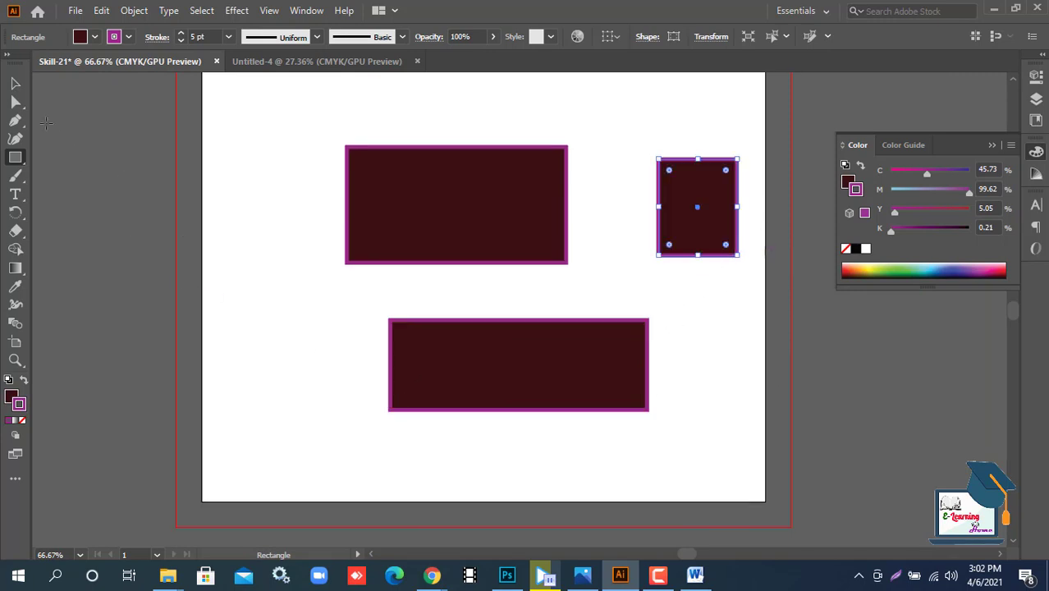
Demonstrate the Selection tool by moving the first rectangle around, leaving it nearer the artboard's upper left, and deselect it
left_click(14, 83)
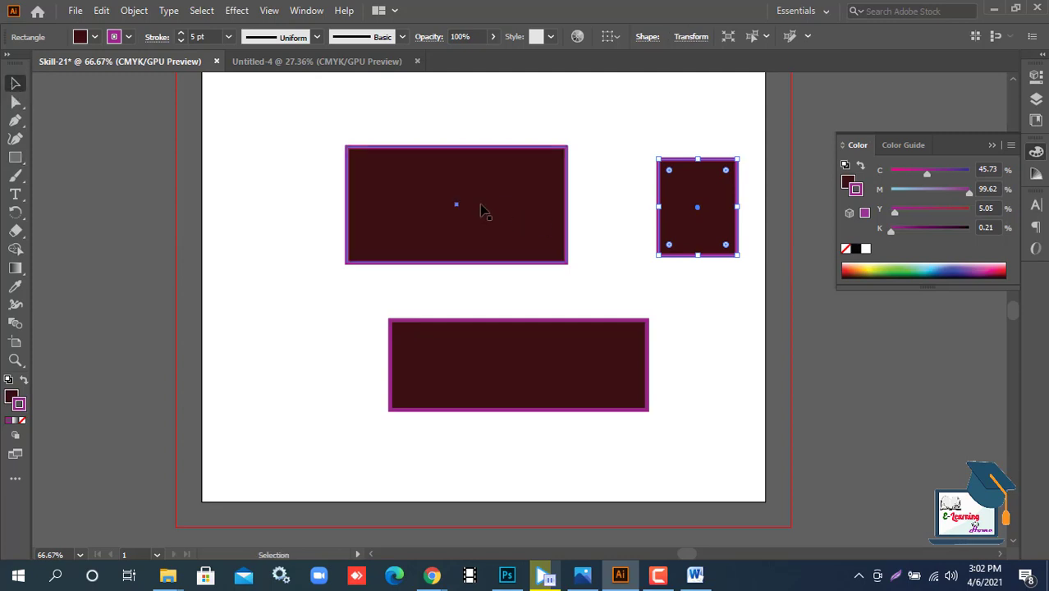
left_click_drag(484, 211, 402, 211)
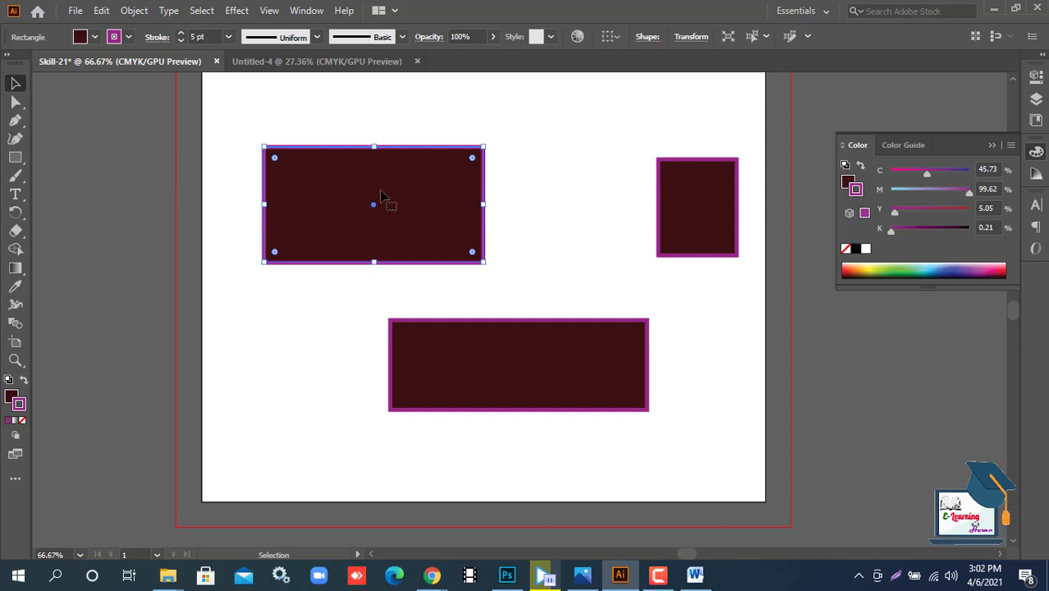
left_click_drag(380, 191, 445, 198)
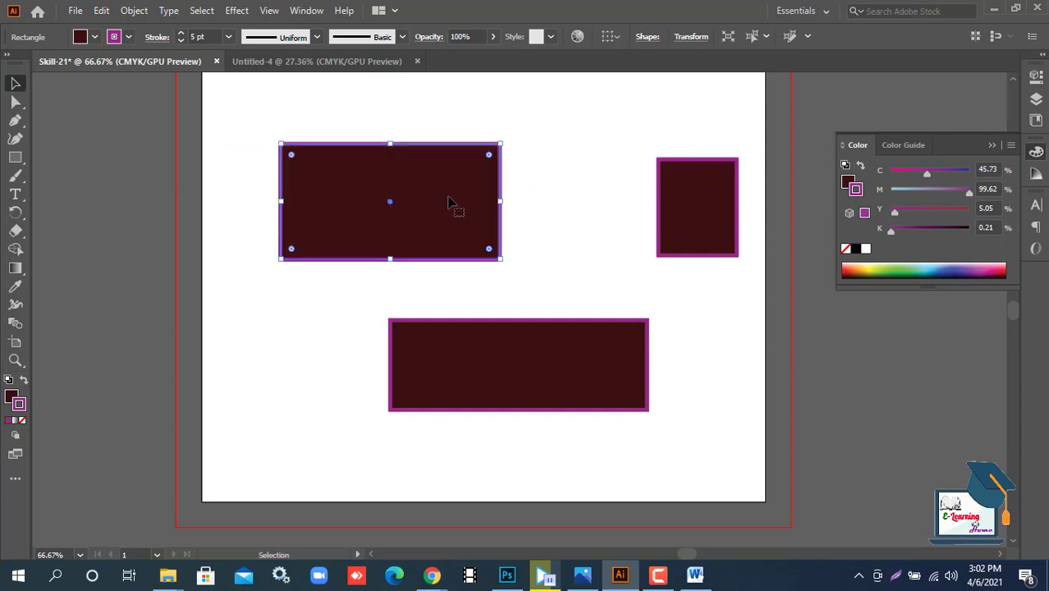
left_click_drag(451, 203, 474, 168)
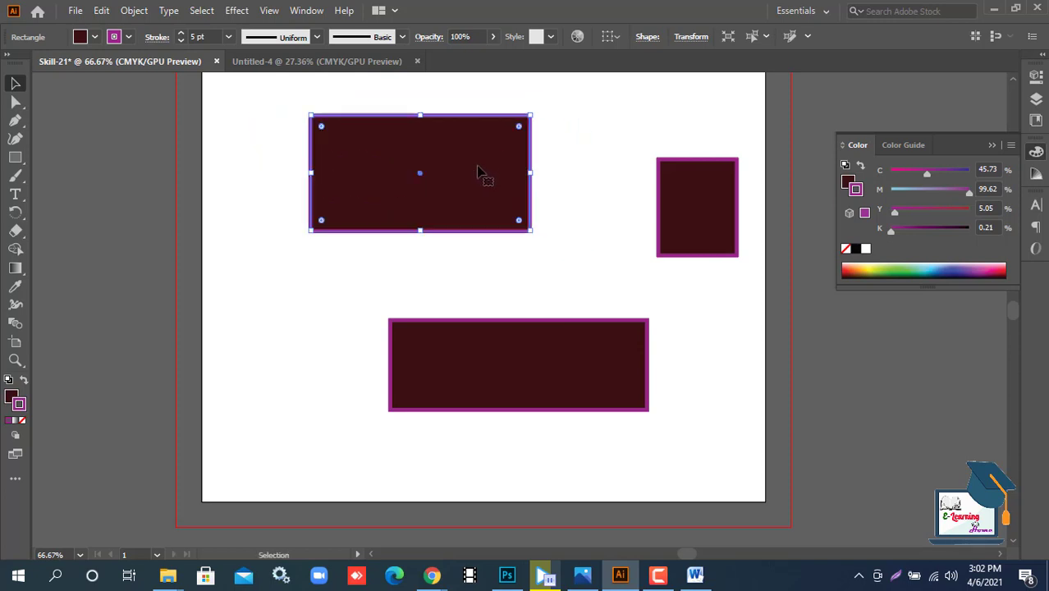
left_click_drag(479, 171, 464, 197)
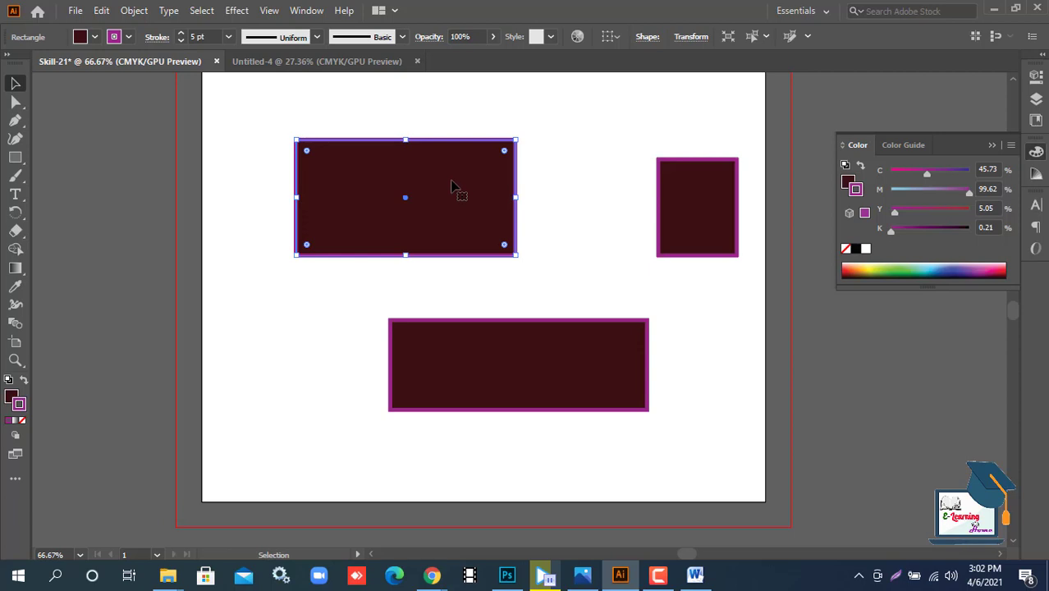
left_click_drag(464, 177, 465, 152)
left_click(566, 181)
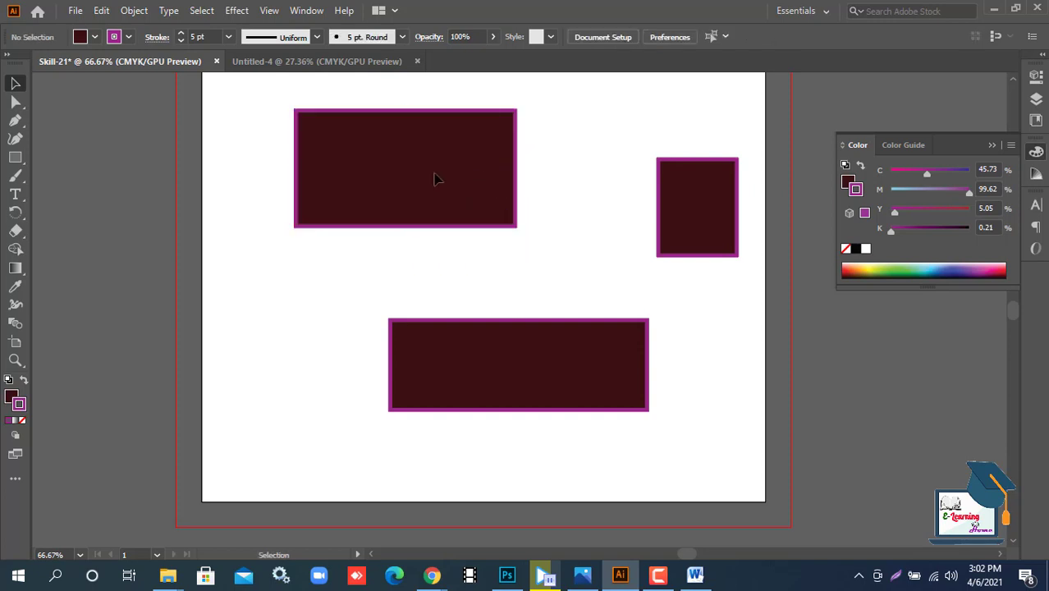
Select the first rectangle, check the Google Meet class and the paused tutorial video, and return to Illustrator
left_click(458, 180)
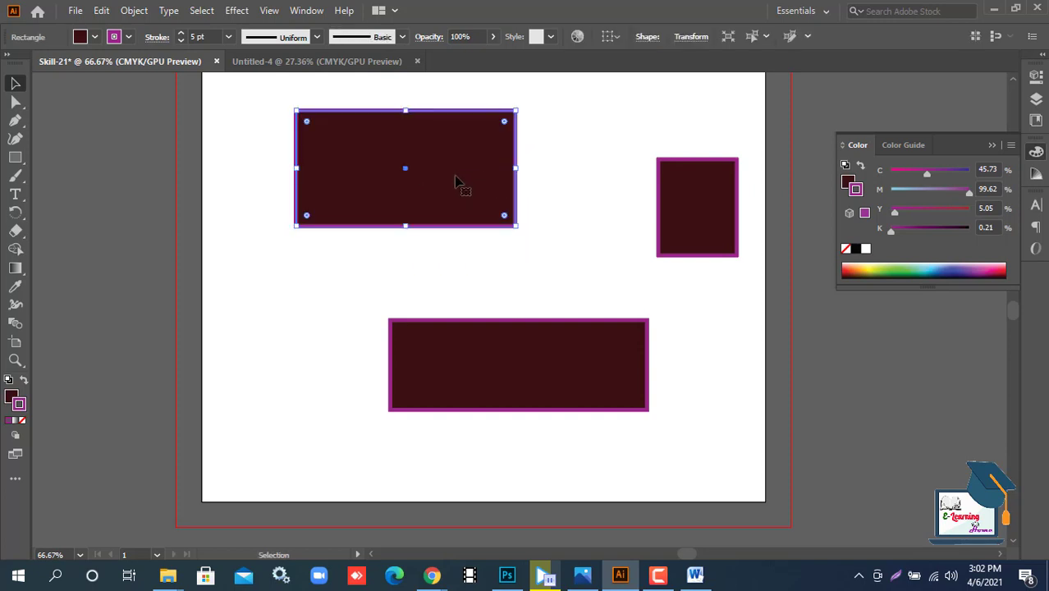
left_click(434, 581)
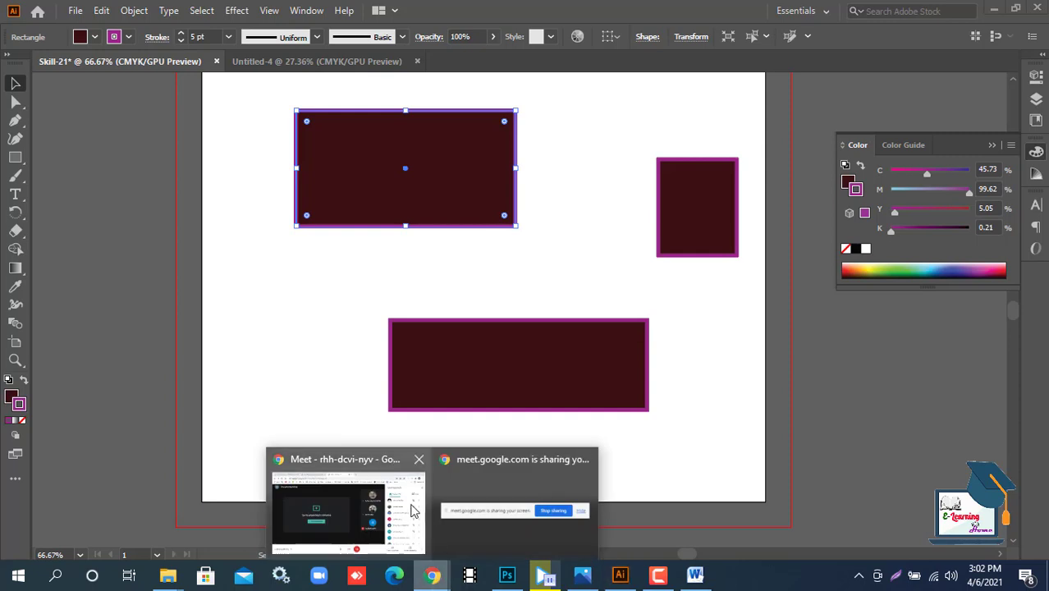
left_click(375, 499)
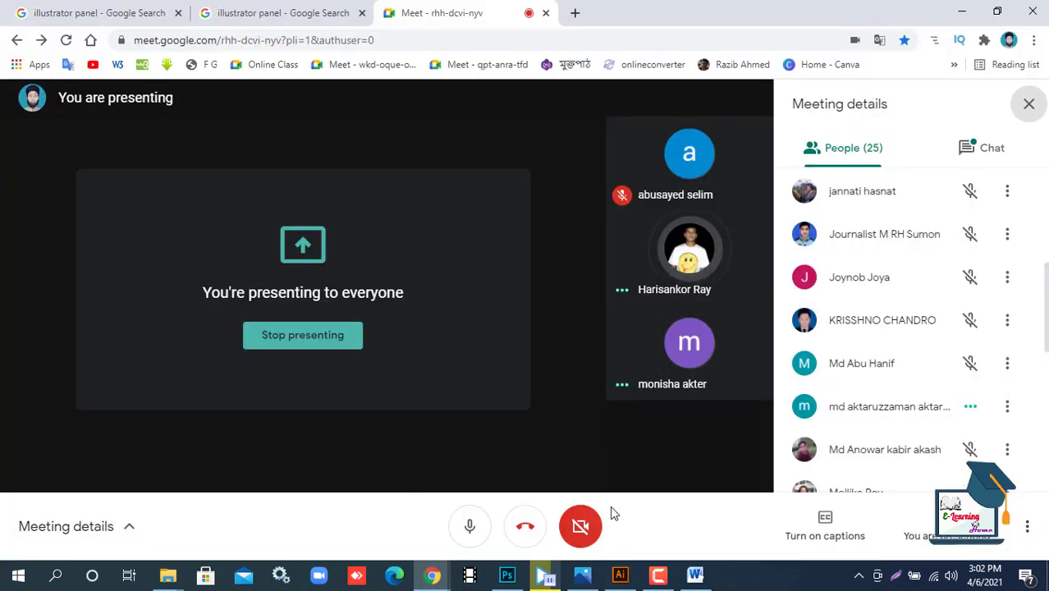
left_click(544, 574)
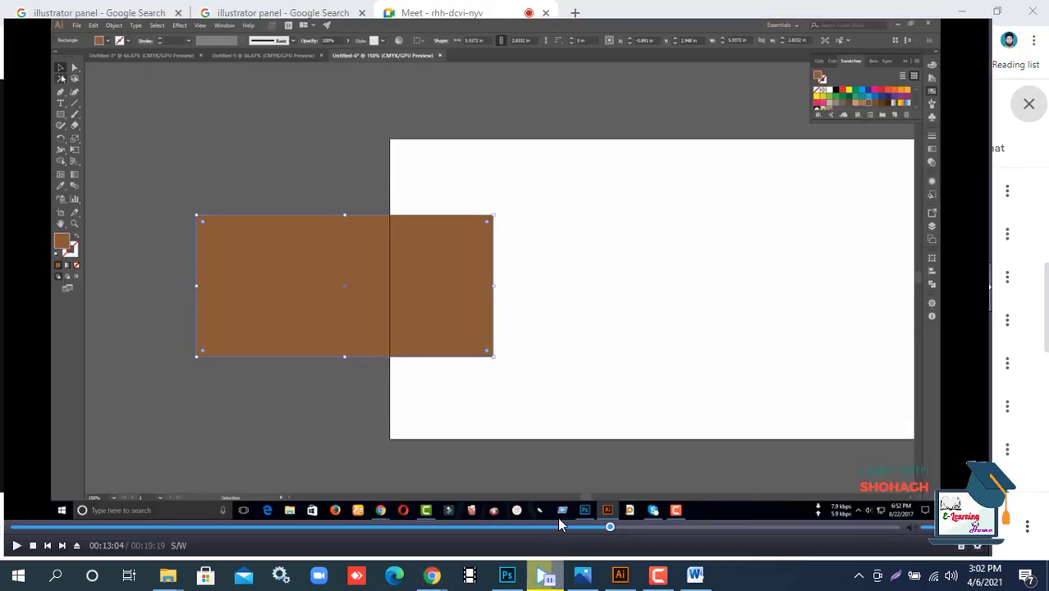
left_click(545, 576)
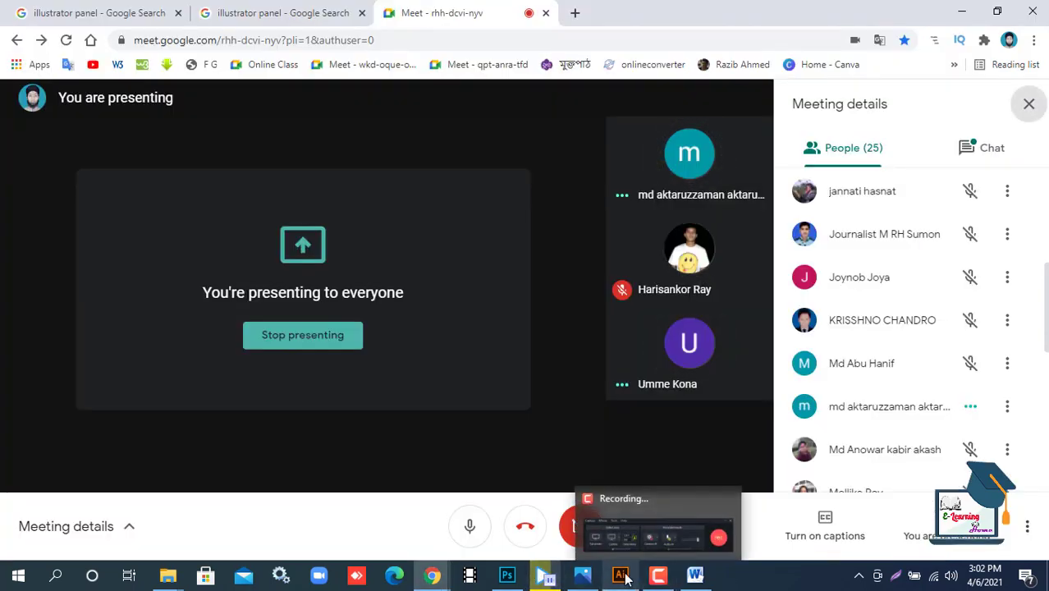
left_click(621, 574)
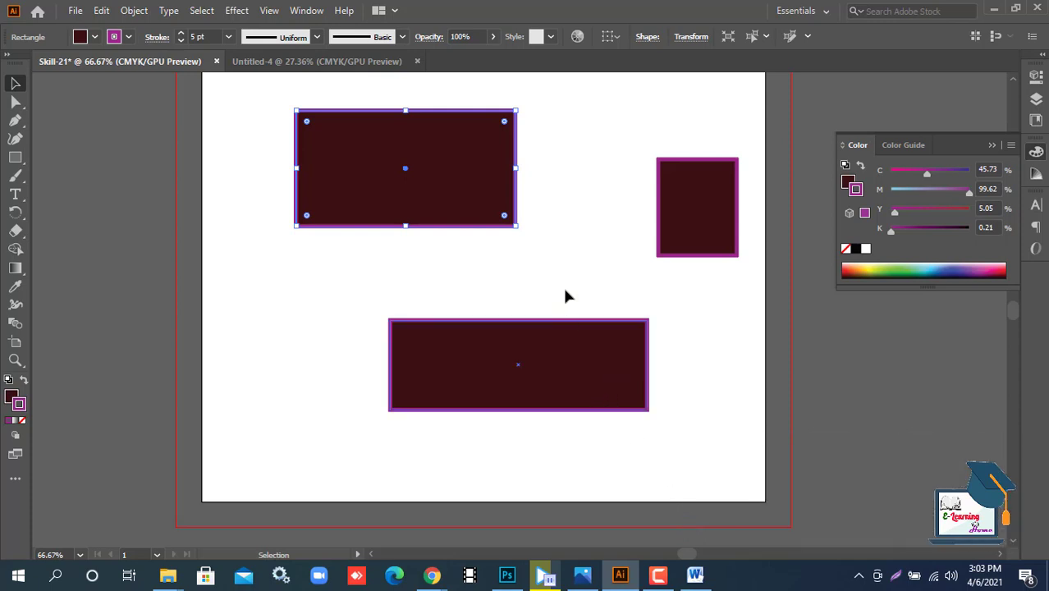
Try deleting the first rectangle alone and all three rectangles together, undoing each deletion, and deselect everything
key("Delete")
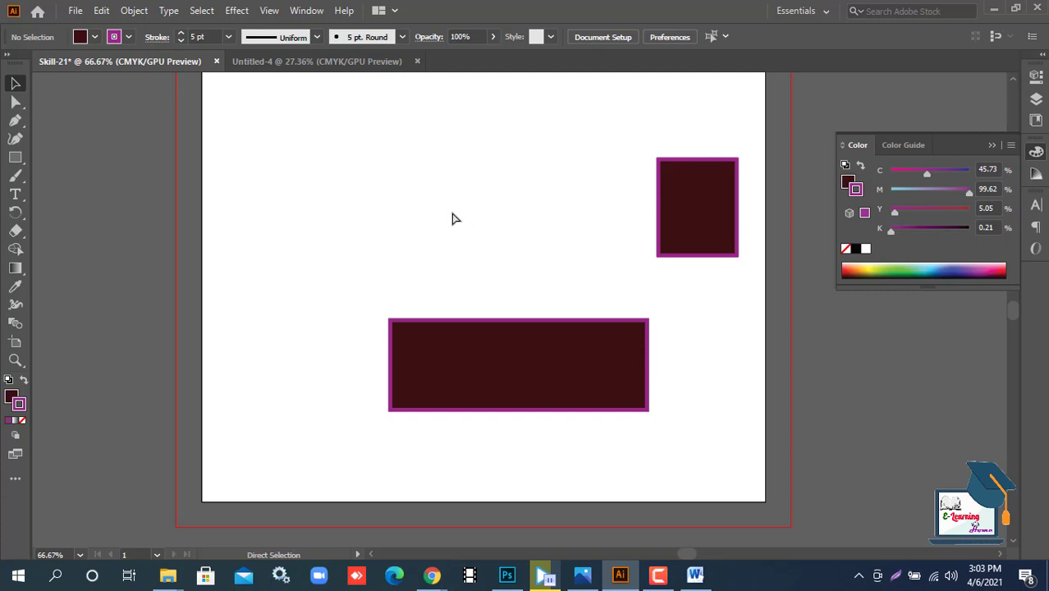
key("ctrl+z")
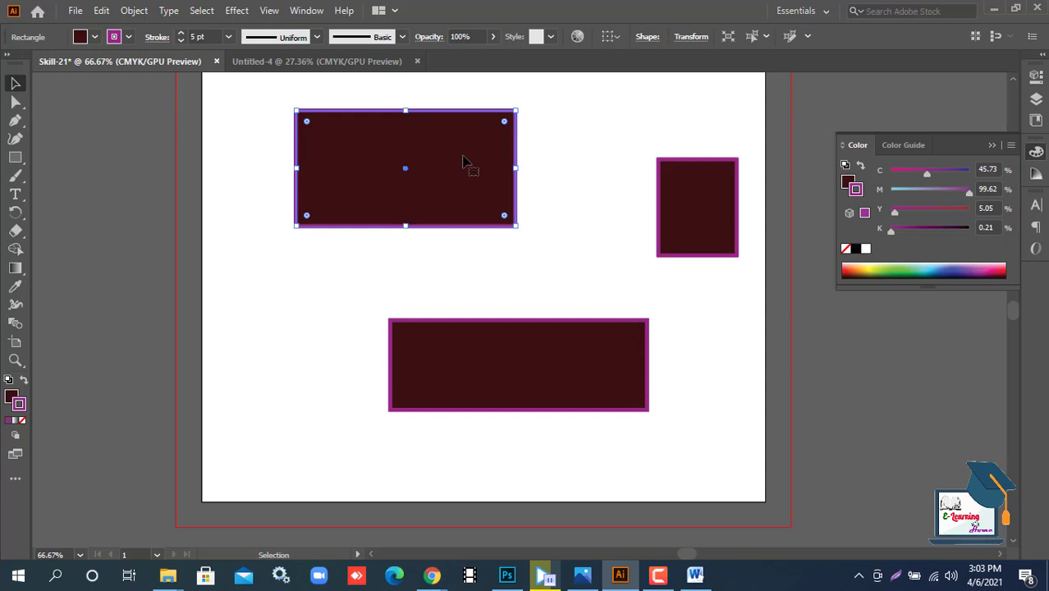
left_click_drag(267, 84, 750, 460)
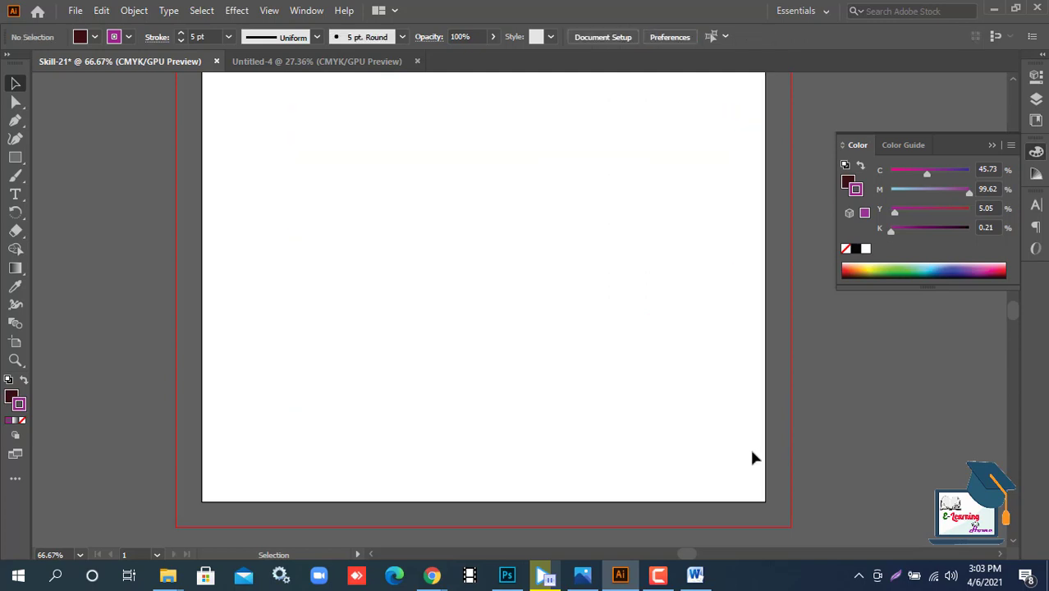
key("ctrl+z")
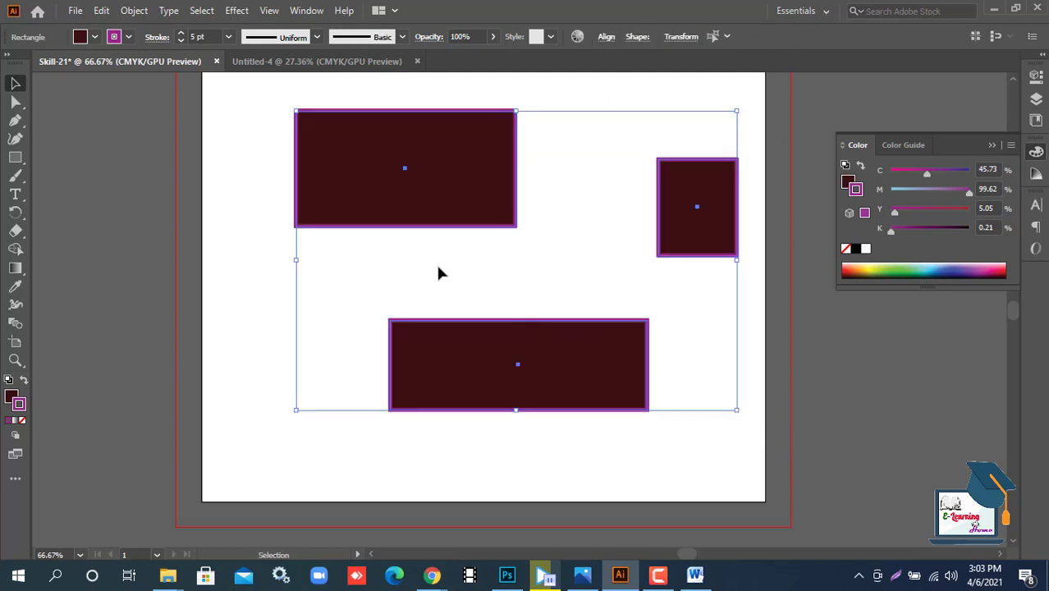
left_click(319, 345)
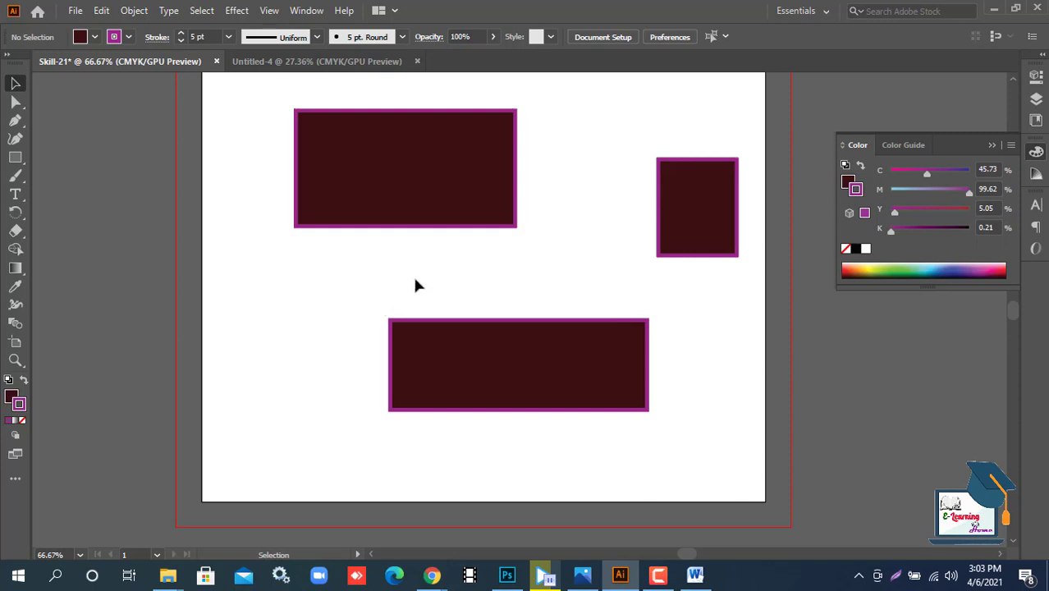
Expand Layer 1 to examine the rectangles it contains, show the layer list a second time, and close it
left_click(1037, 98)
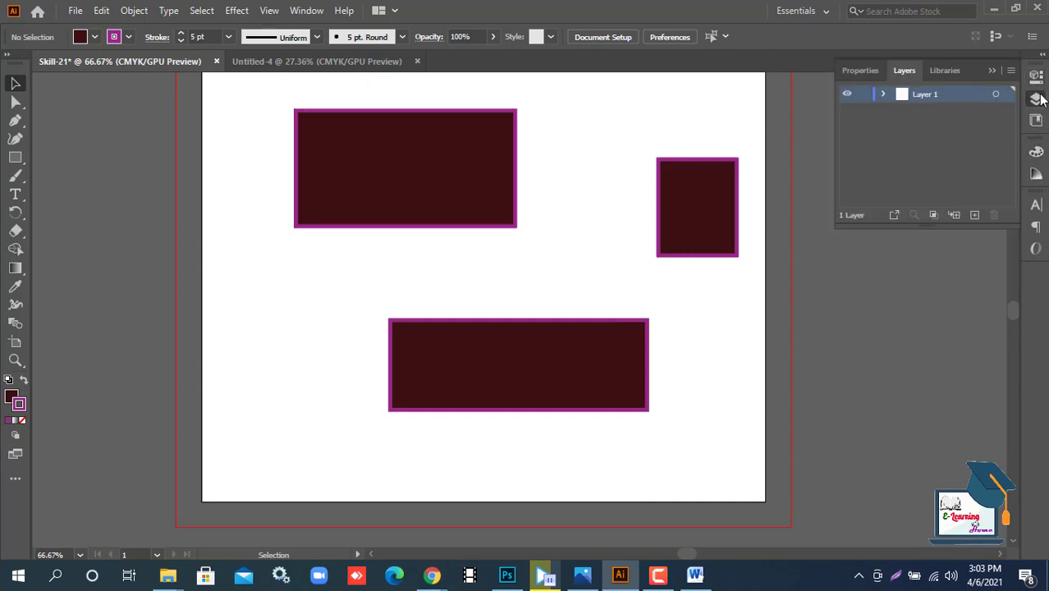
left_click(883, 95)
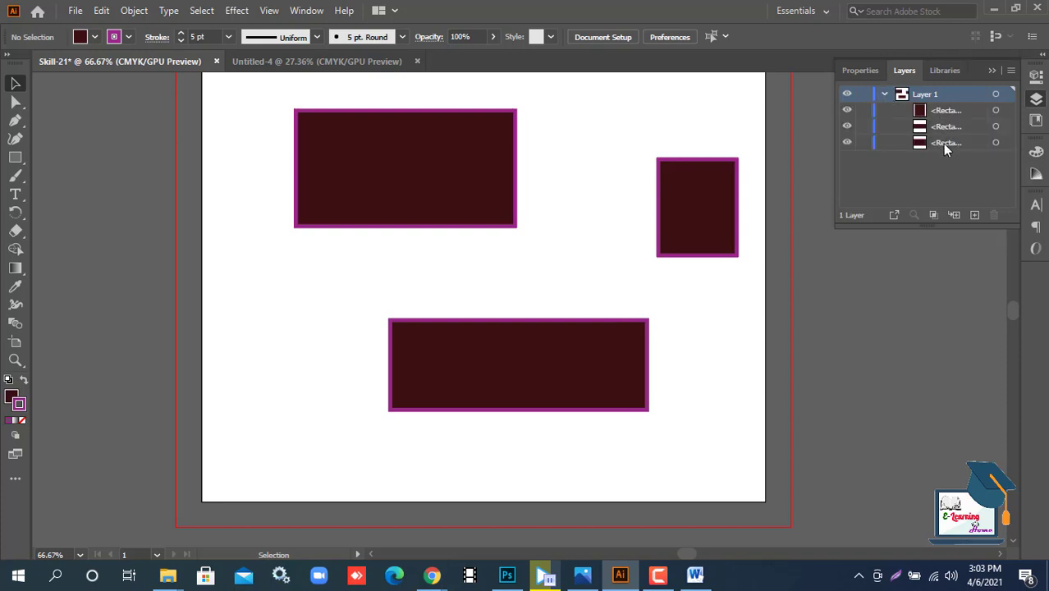
left_click(1035, 99)
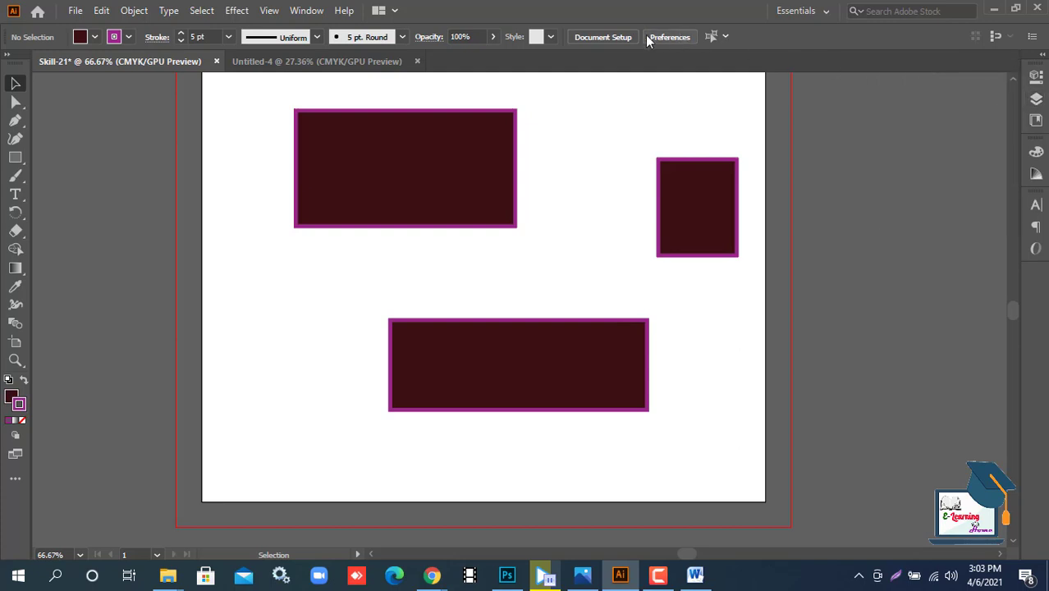
left_click(309, 18)
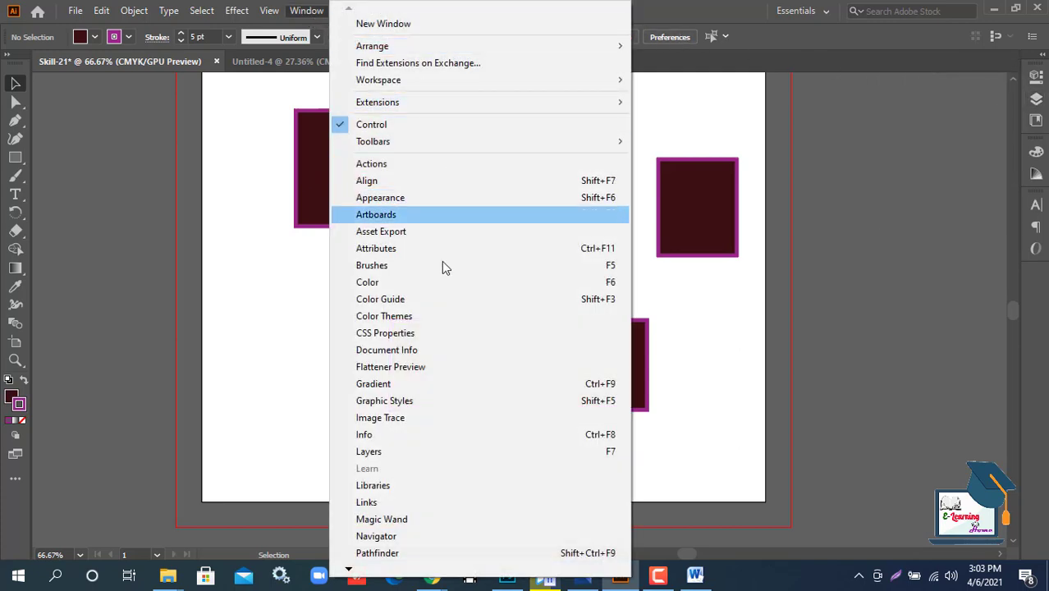
left_click(396, 451)
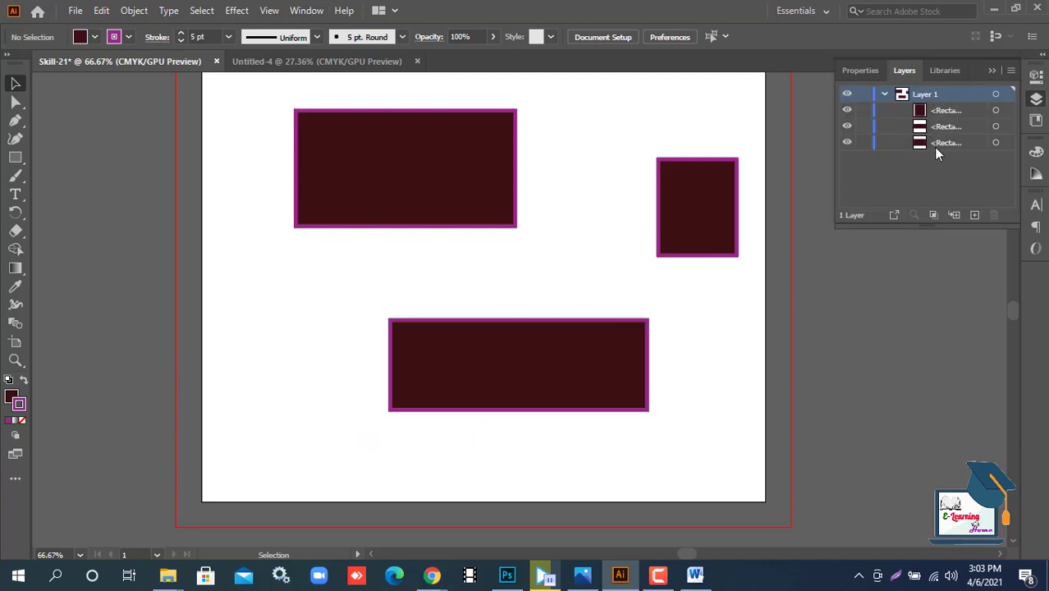
left_click(991, 73)
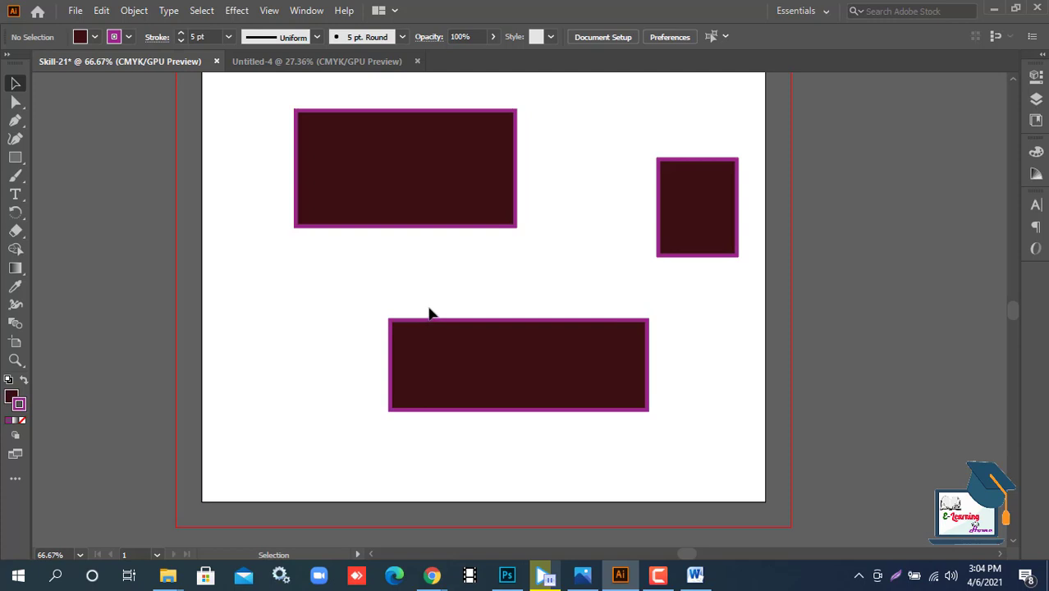
Demonstrate selecting the first rectangle alone and all three rectangles together with the Selection tool, and deselect them
left_click(420, 201)
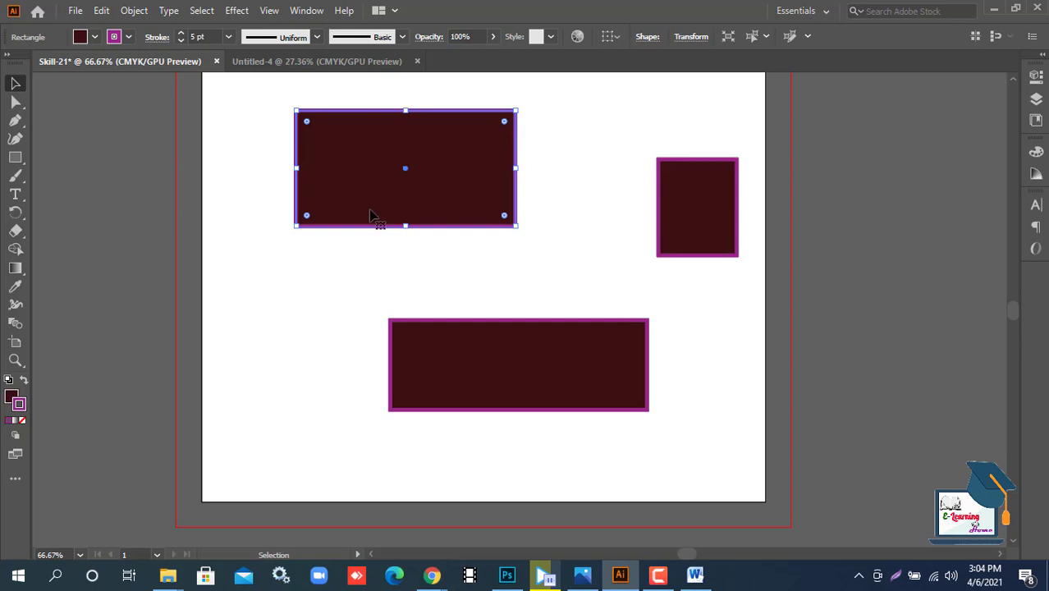
left_click(15, 83)
left_click_drag(291, 122, 730, 432)
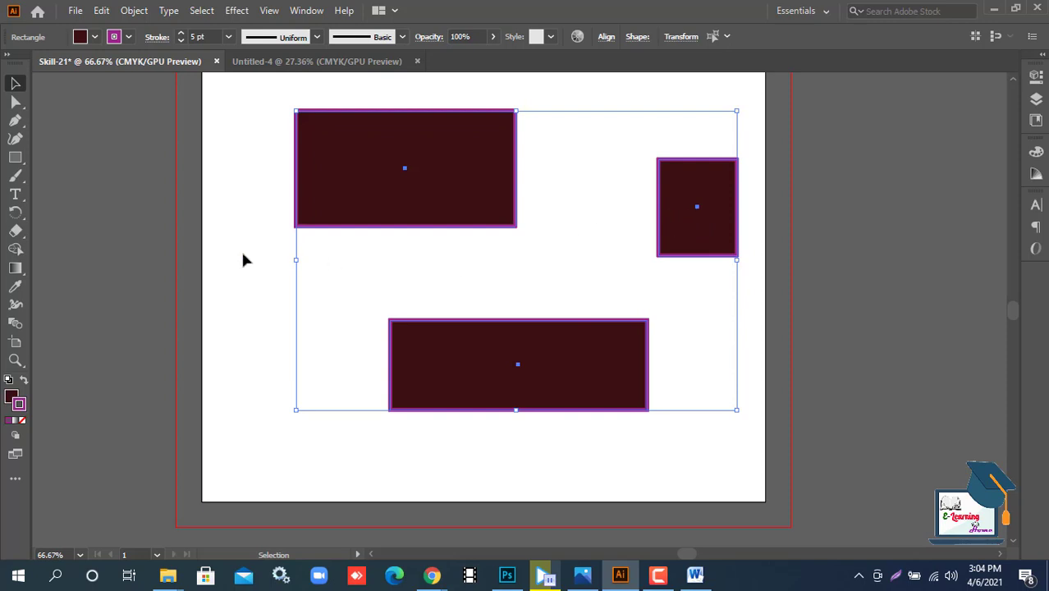
left_click(291, 273)
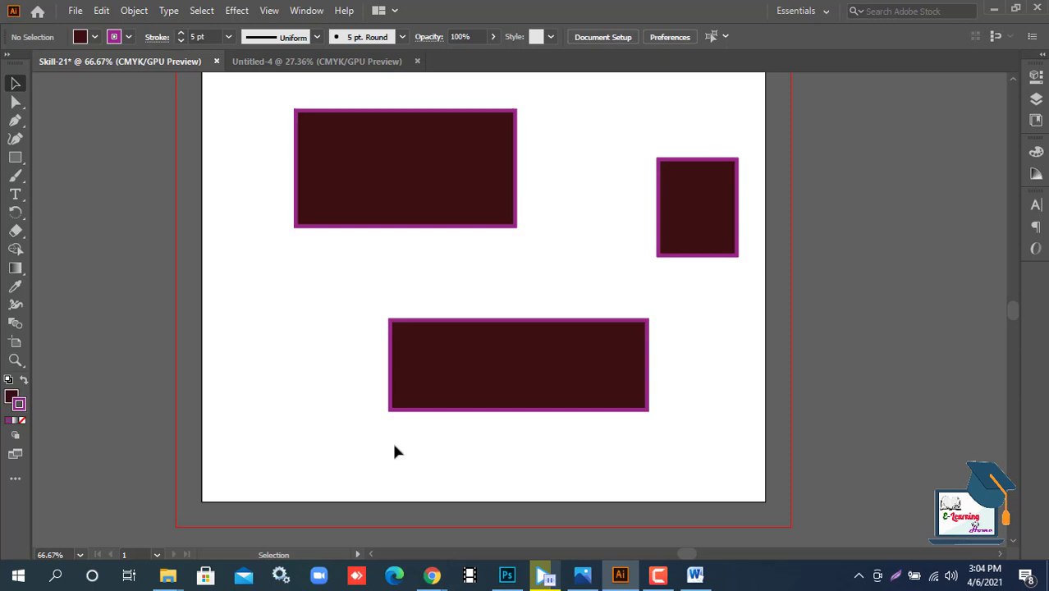
Demonstrate panning the artboard with the Hand tool and zooming the view to 69.5%
mouse_move(435, 574)
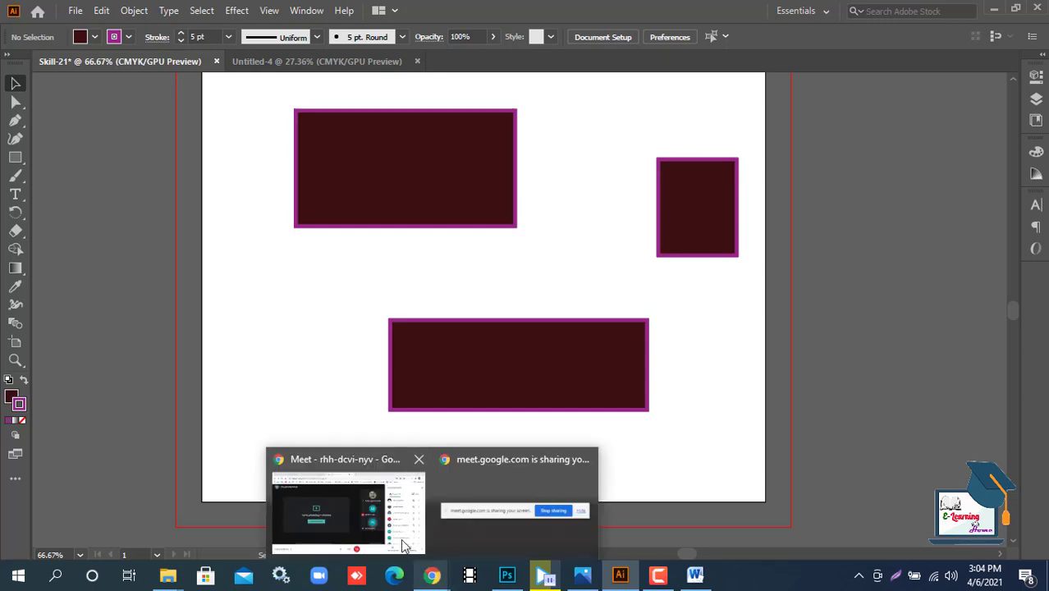
mouse_move(402, 546)
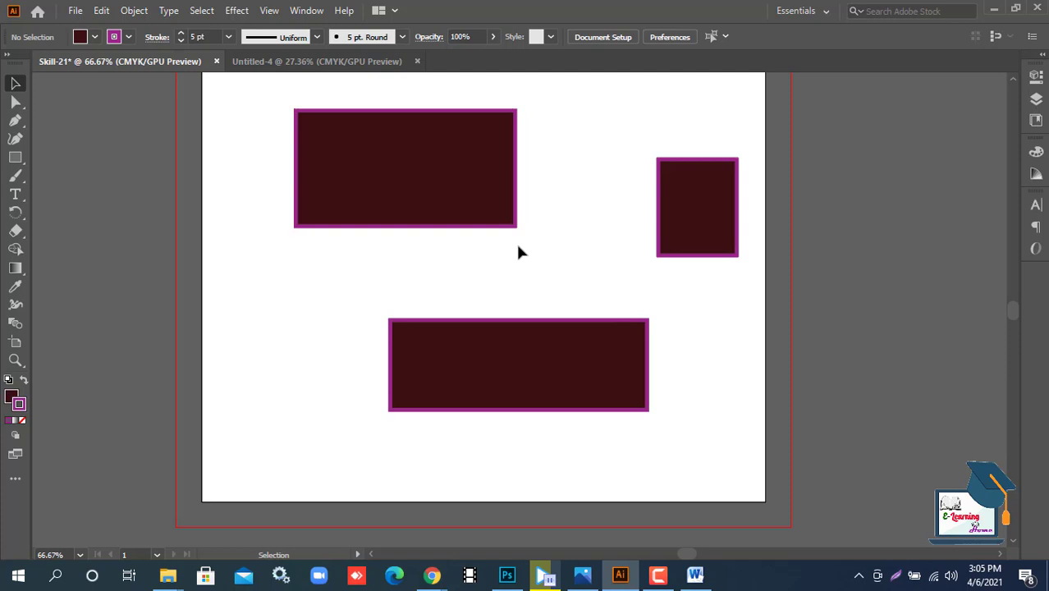
key("space")
left_click_drag(515, 244, 519, 282)
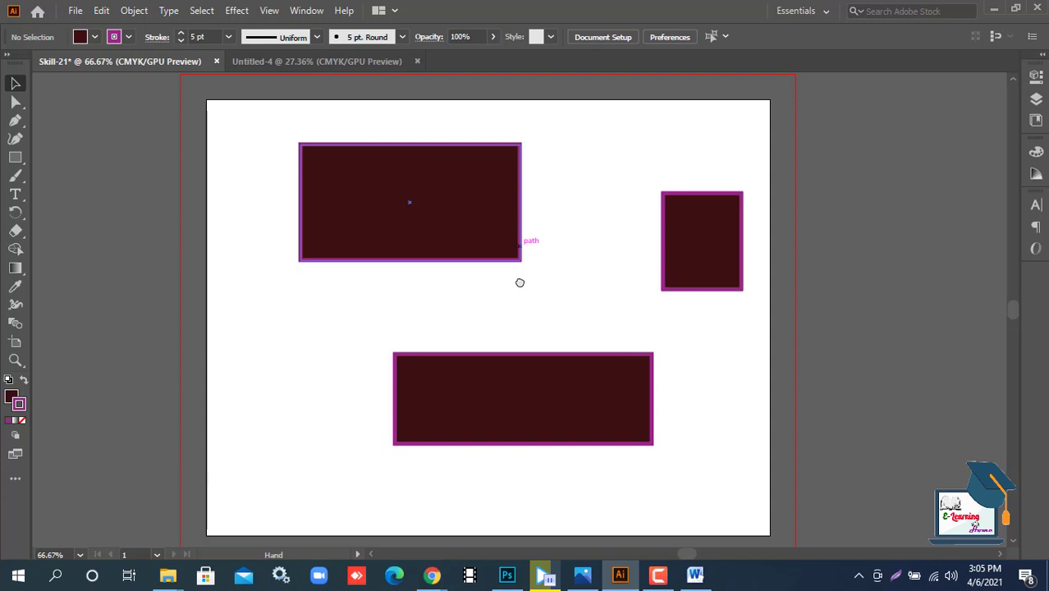
key("ctrl")
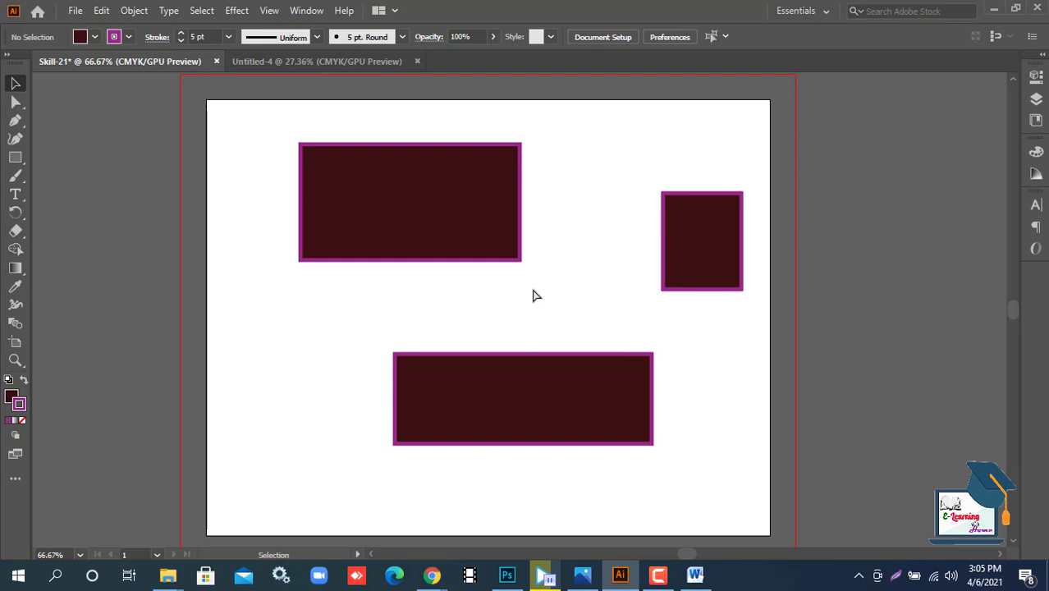
key("ctrl")
key("z")
left_click_drag(557, 304, 539, 316)
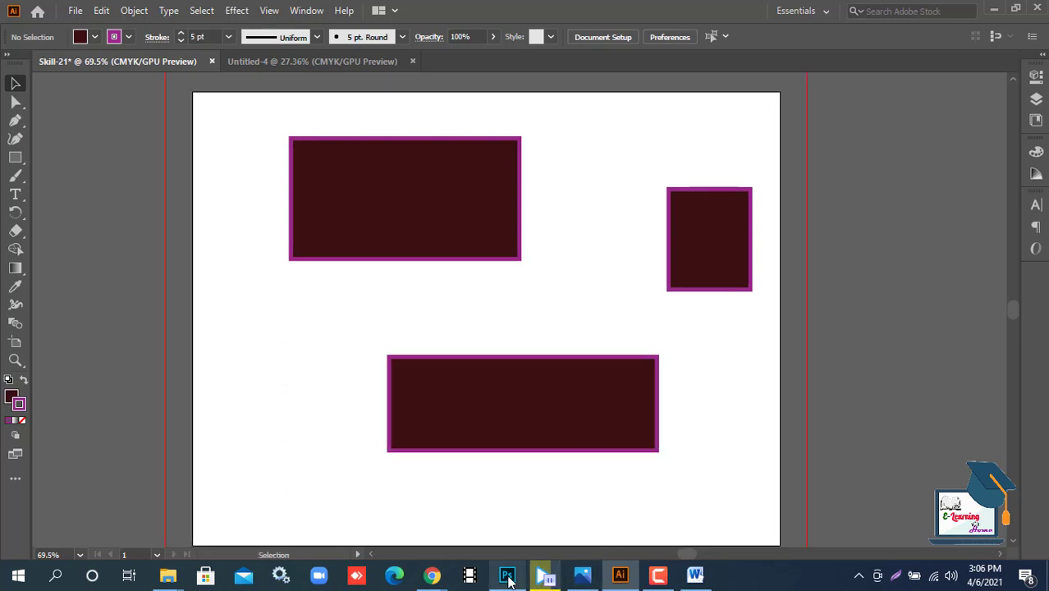
Switch to Photoshop and demonstrate zooming in and out on the canvas with the red rectangle
left_click(506, 572)
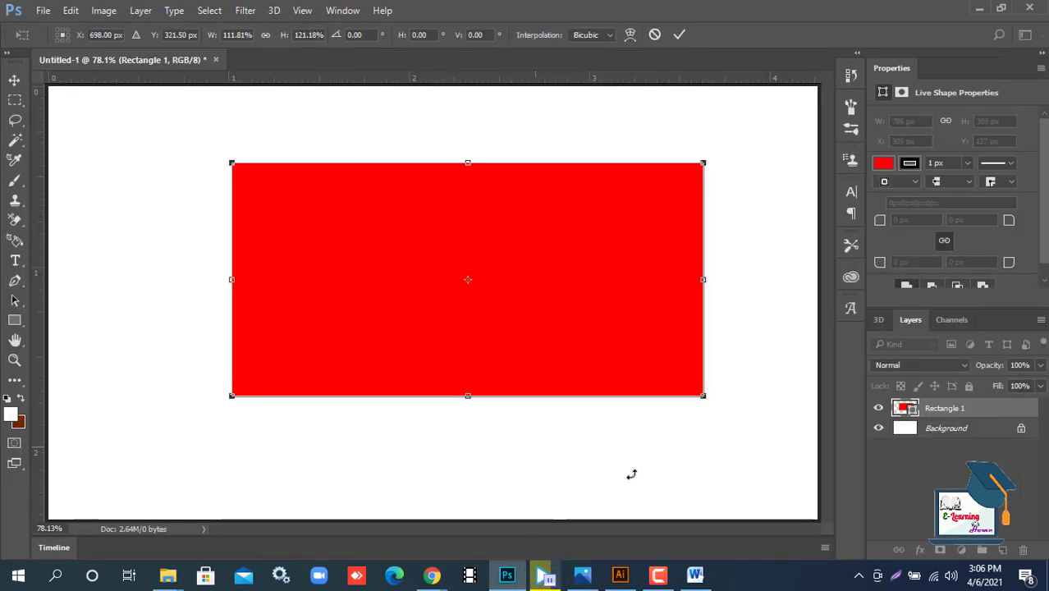
scroll(411, 307, "up", 4)
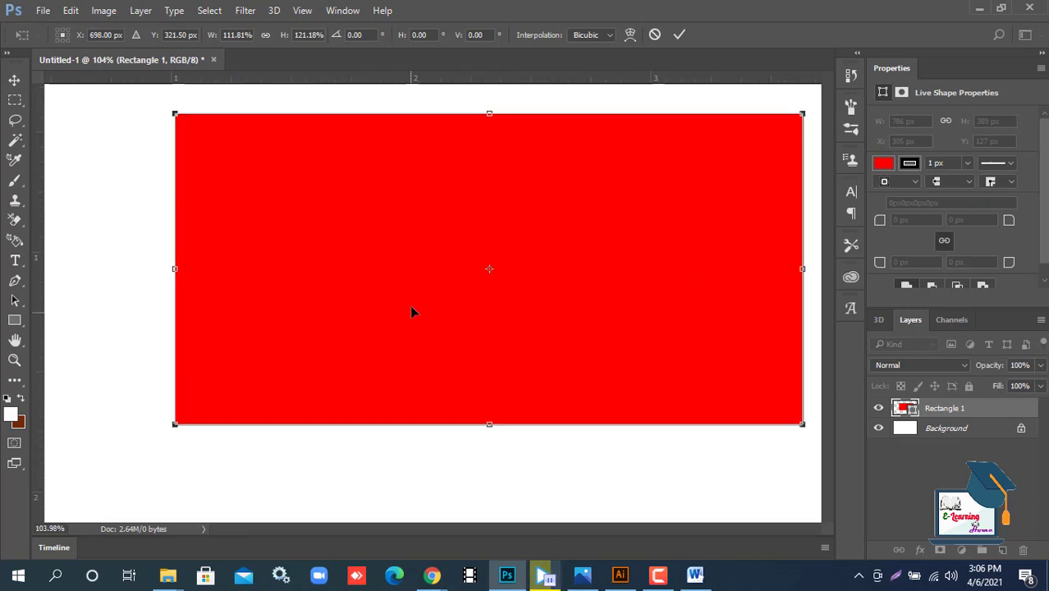
scroll(411, 308, "down", 3)
scroll(412, 313, "down", 2)
scroll(412, 313, "up", 4)
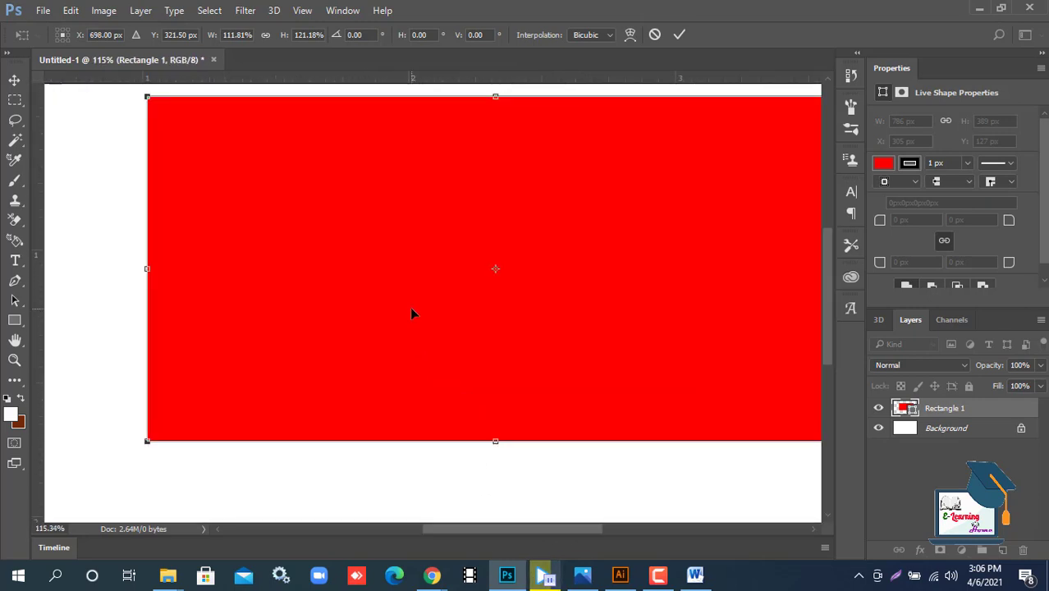
scroll(411, 313, "down", 3)
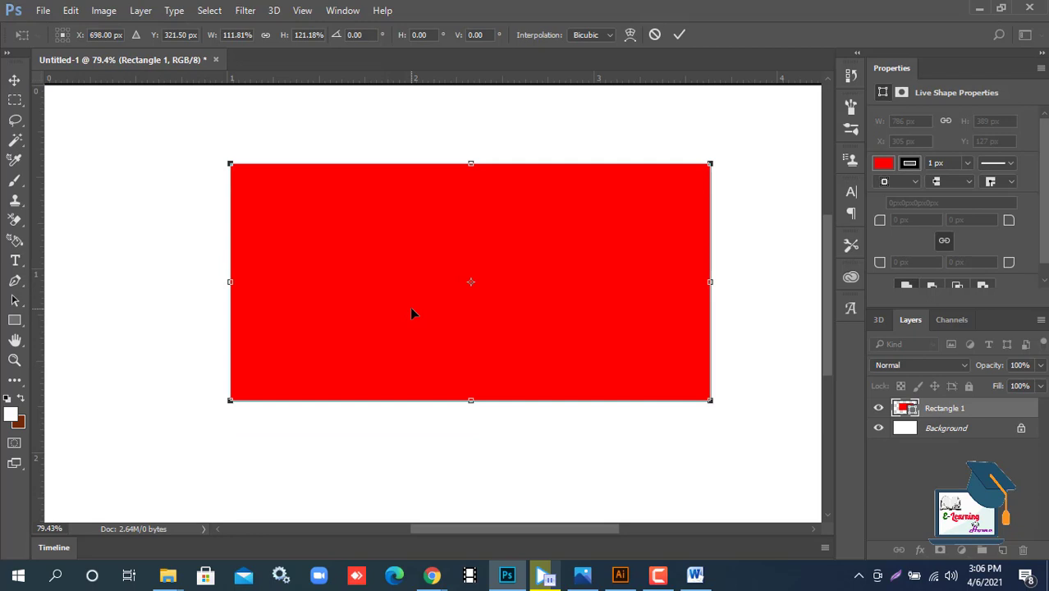
Return to Illustrator and demonstrate zooming to 96.26%, scrolling the artboard vertically and sideways, and zooming out to 66.67%
left_click(619, 574)
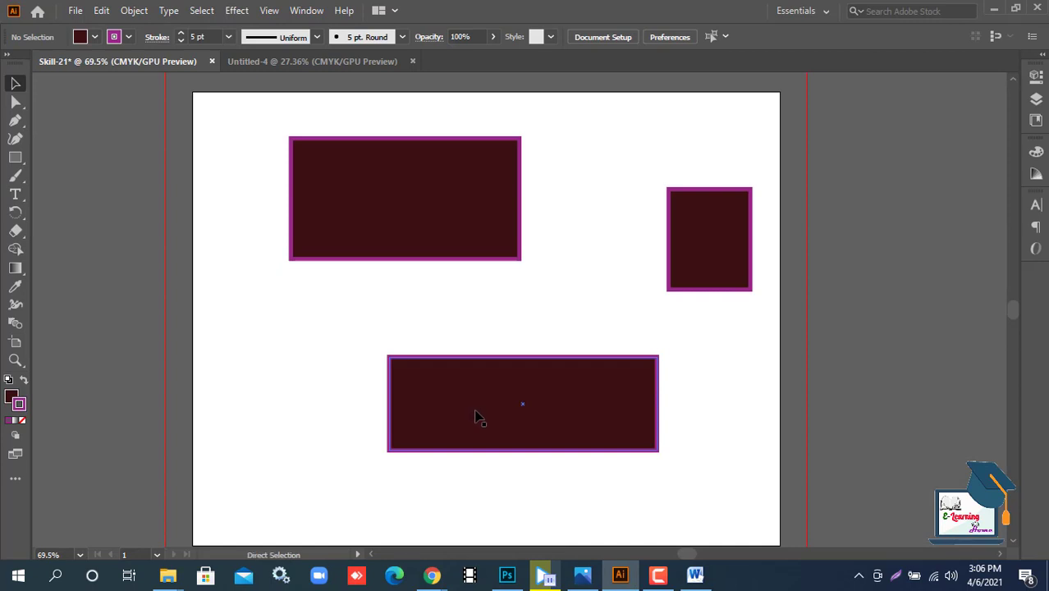
key("ctrl+space")
left_click_drag(351, 335, 415, 374)
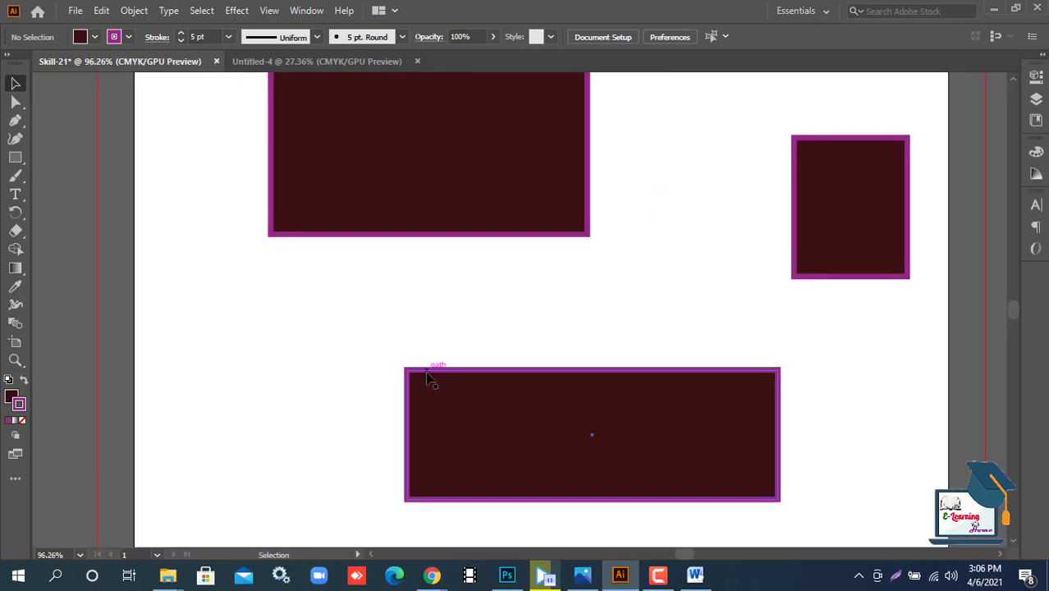
key("ctrl")
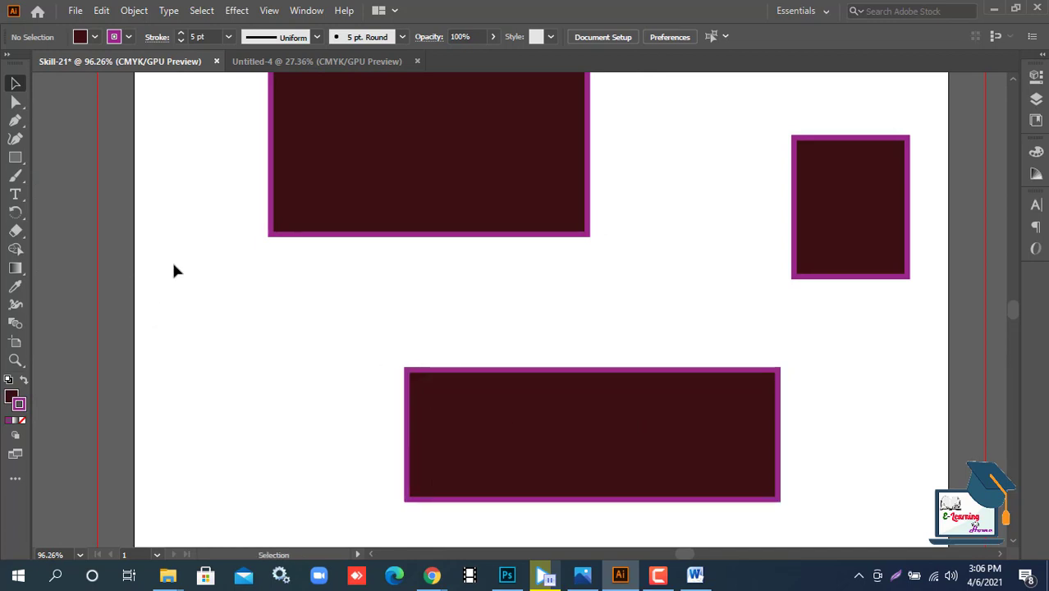
scroll(274, 247, "up", 2)
scroll(278, 253, "up", 1)
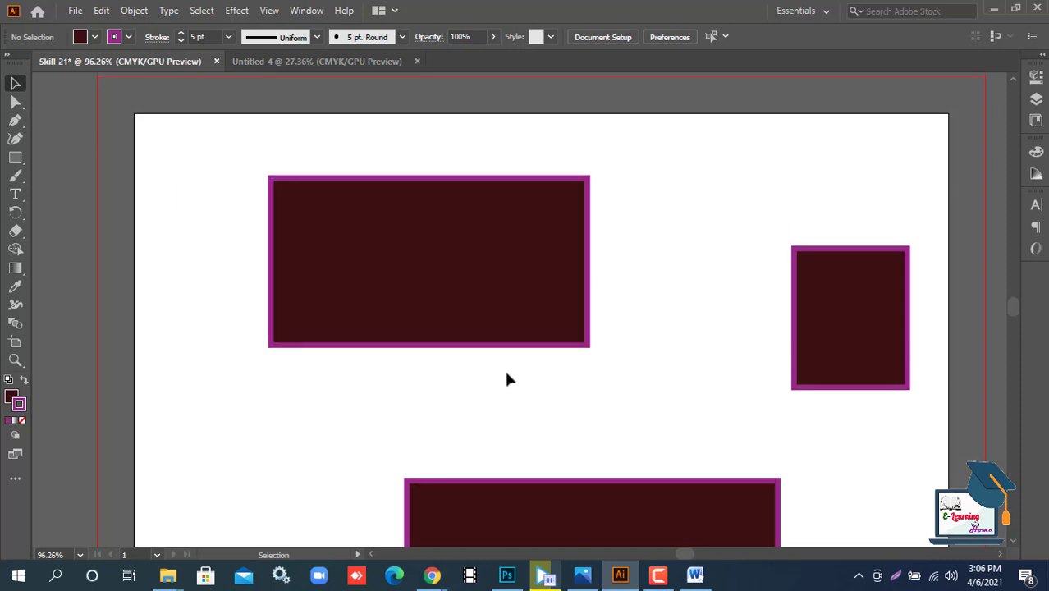
scroll(558, 383, "down", 1)
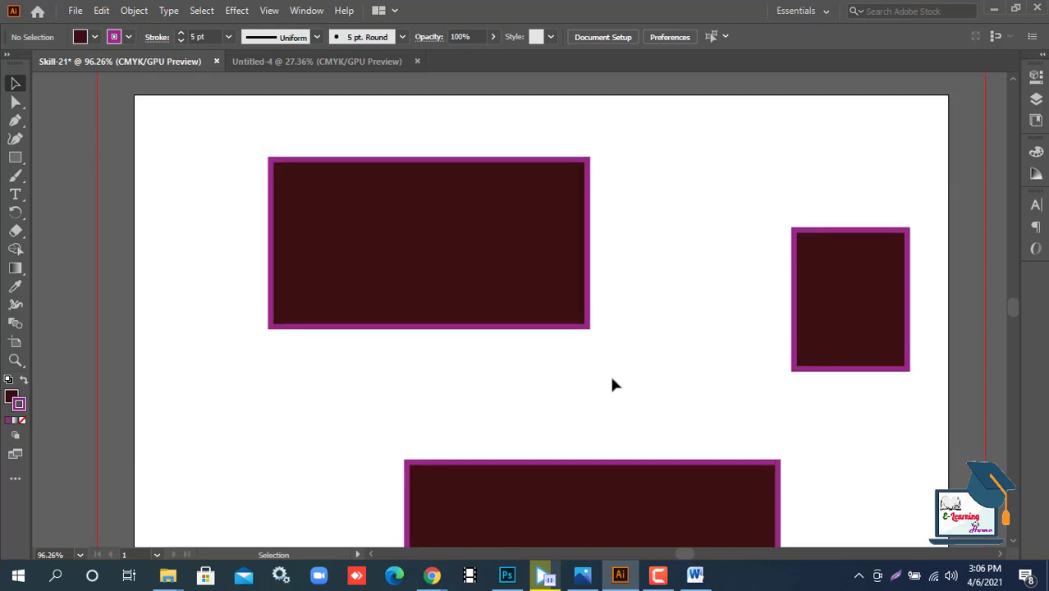
scroll(612, 380, "right", 1)
key("ctrl+minus")
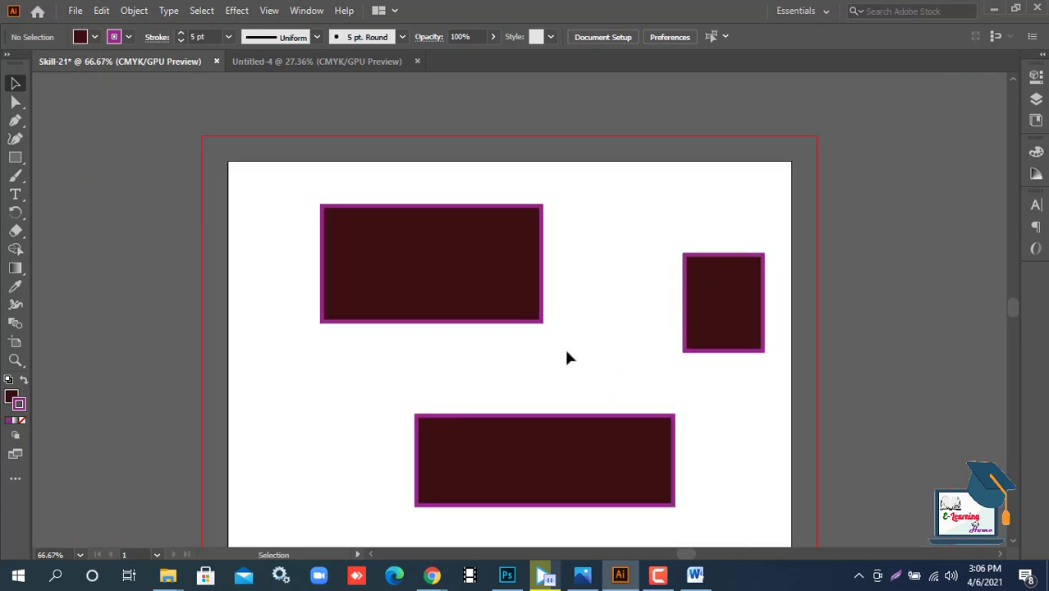
Demonstrate selecting and deselecting the upper-left rectangle with the Selection tool, and look up the Lock command for it
left_click_drag(293, 188, 348, 225)
left_click_drag(613, 345, 610, 345)
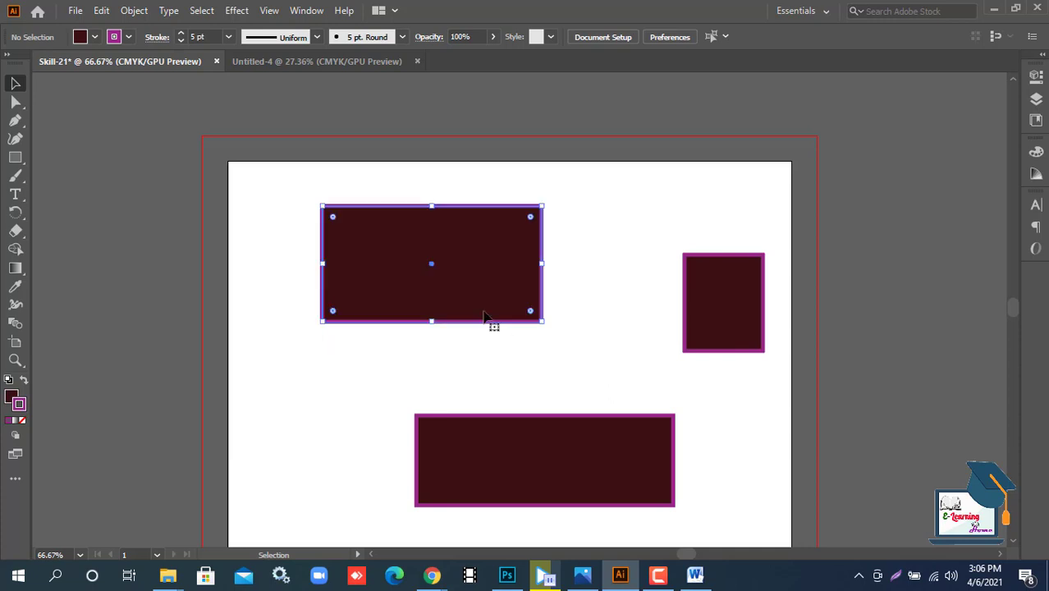
mouse_move(483, 274)
left_mouse_down()
mouse_move(401, 304)
mouse_move(452, 314)
mouse_move(440, 283)
mouse_move(475, 265)
left_mouse_up()
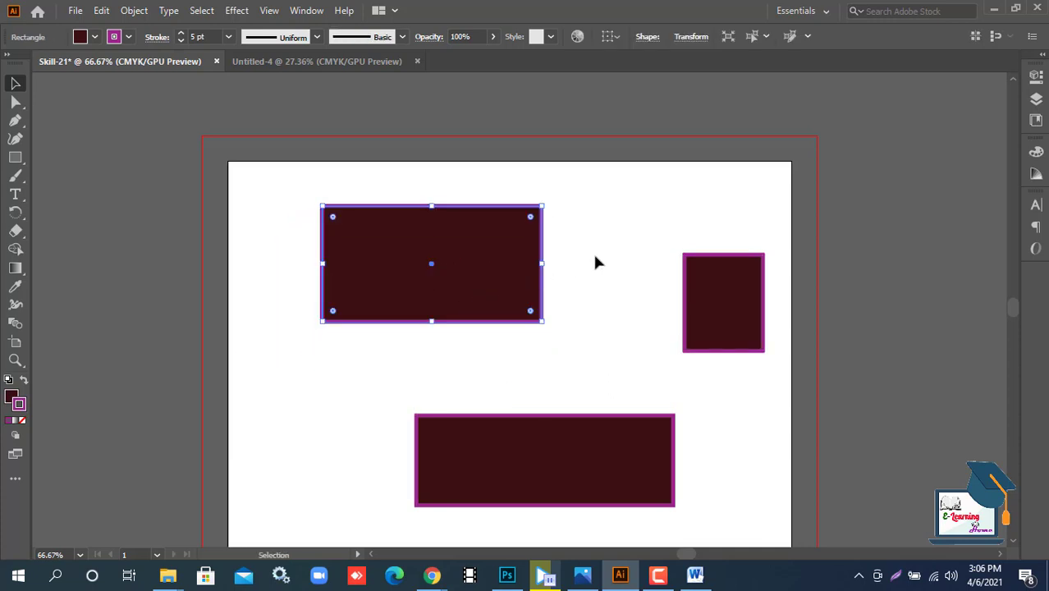
left_click(593, 257)
left_click(449, 263)
left_click(142, 12)
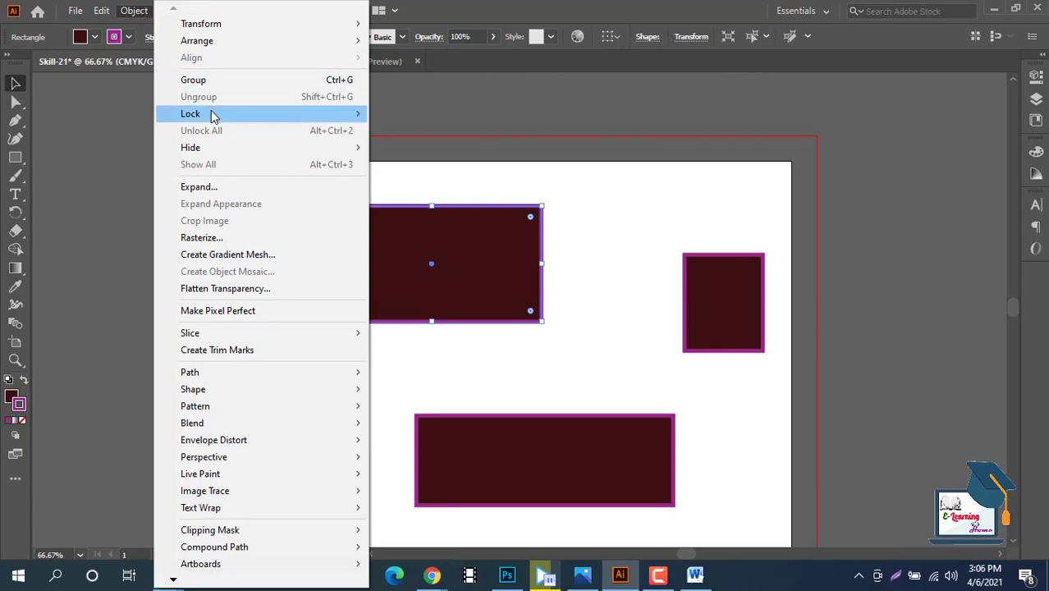
left_click(637, 281)
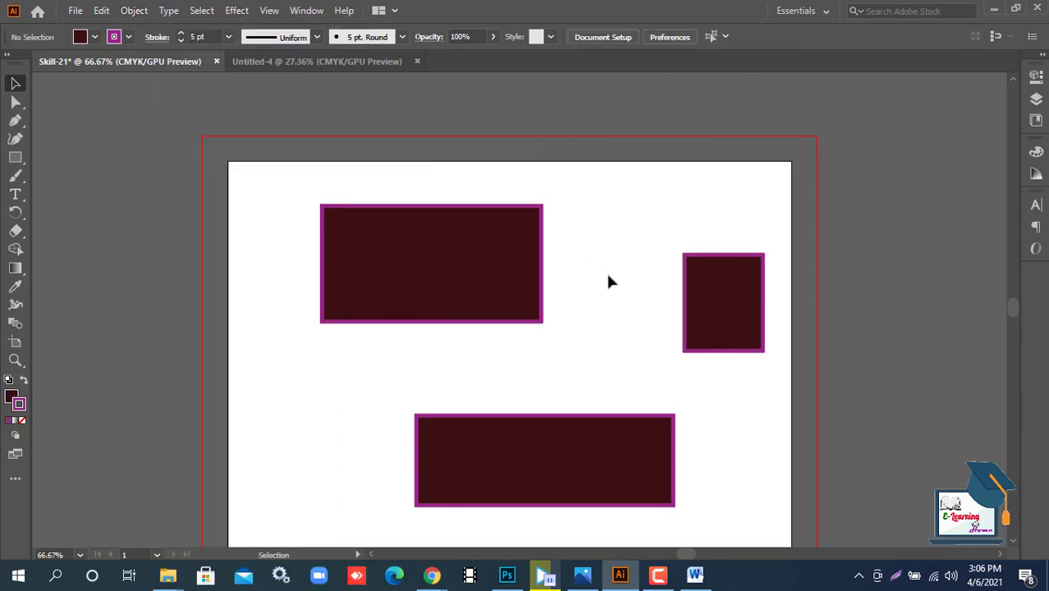
Lock the upper-left rectangle, check that Unlock All is available, and unlock it again
left_click_drag(581, 320, 321, 223)
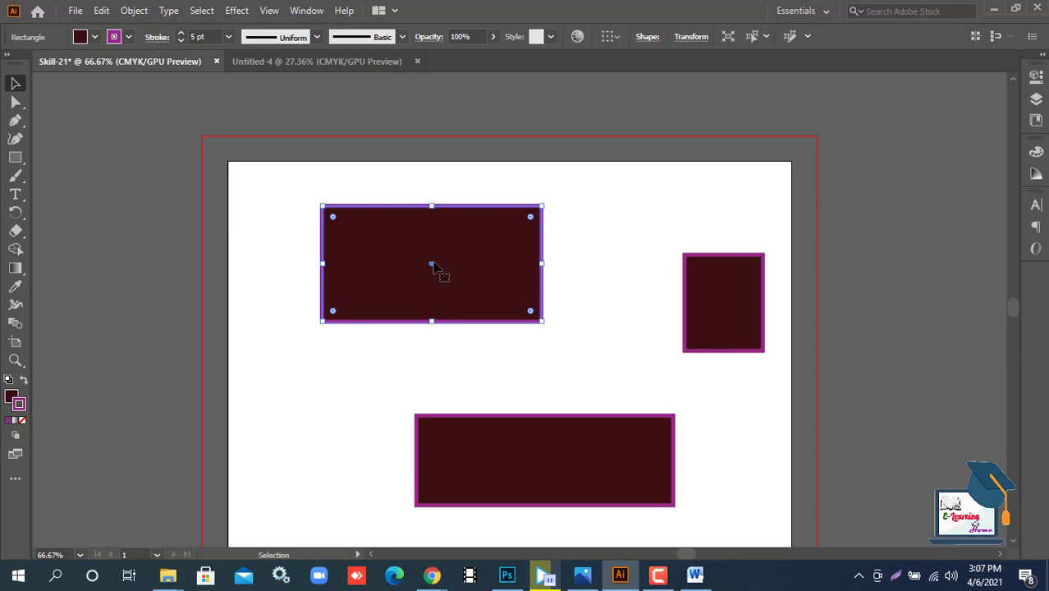
key("ctrl")
key("ctrl+shift+a")
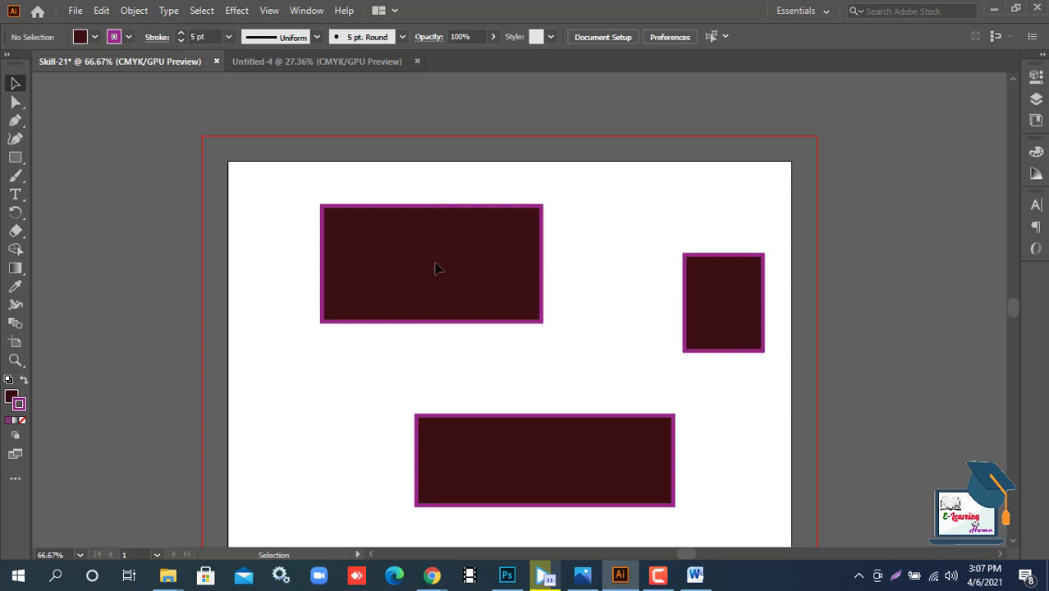
left_click(136, 13)
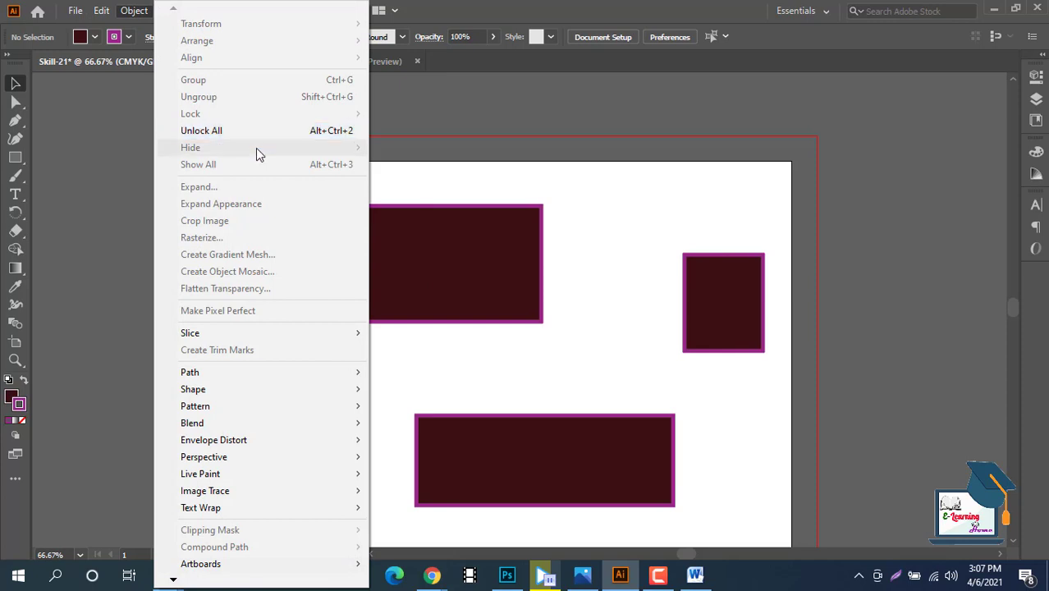
left_click(492, 217)
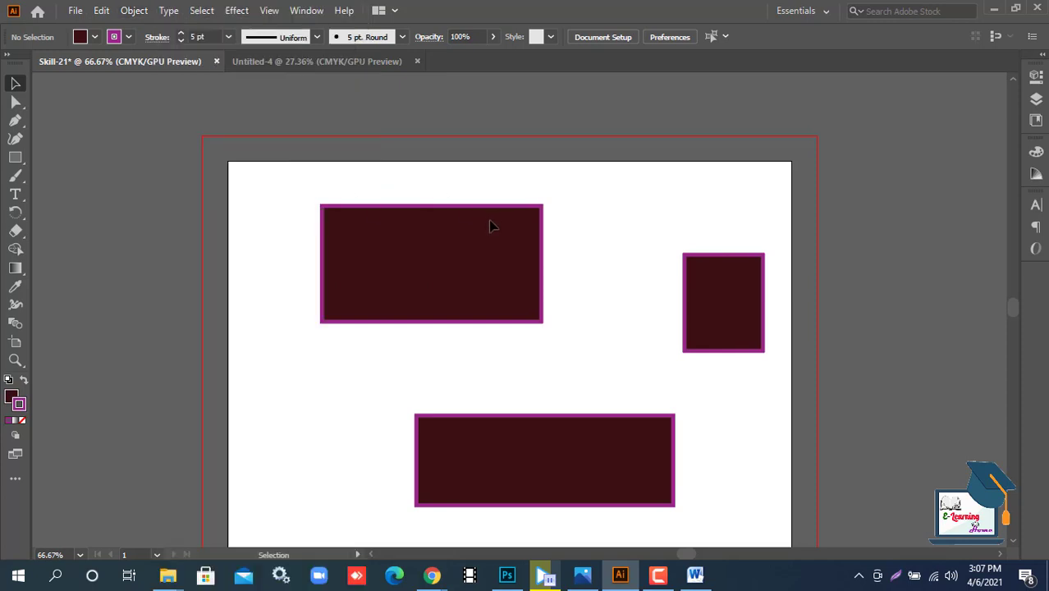
key("a")
key("alt")
left_click(482, 223, "alt")
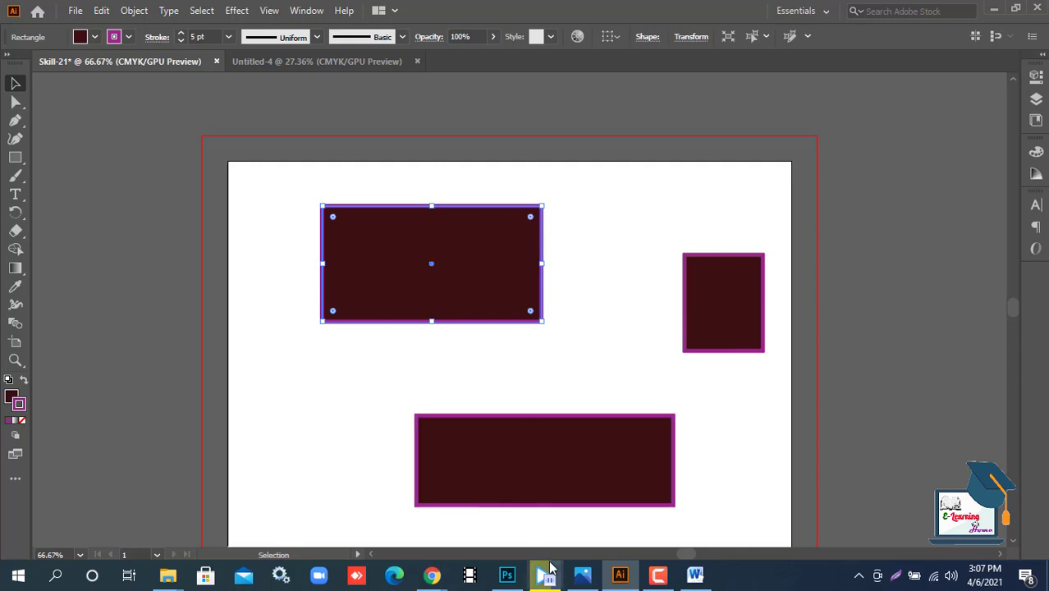
Switch to the Google Meet call in Chrome to check the participants, return to Illustrator, and dismiss the presenting notification
mouse_move(432, 579)
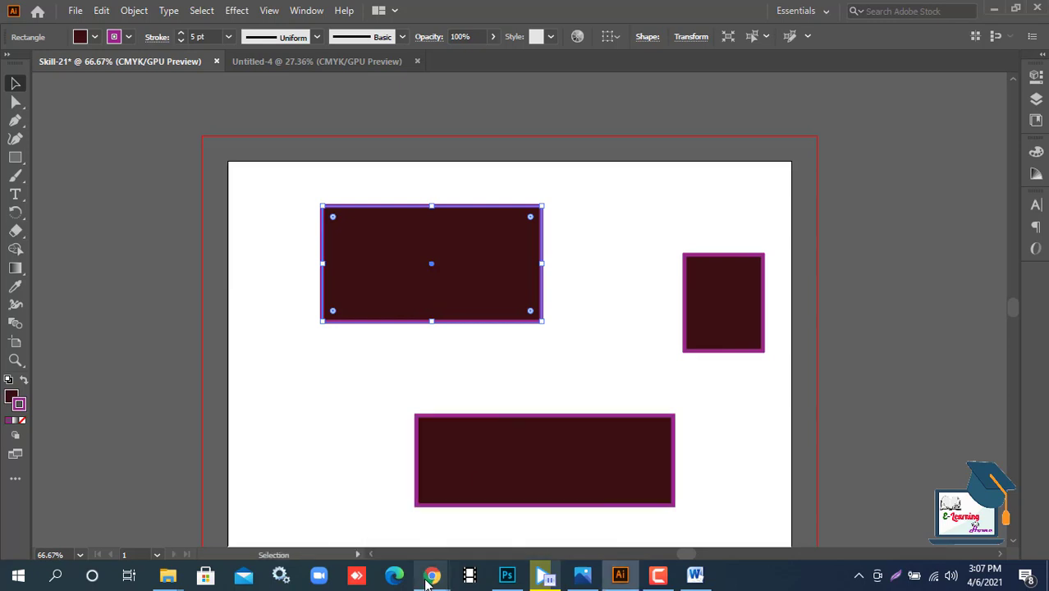
left_click(351, 505)
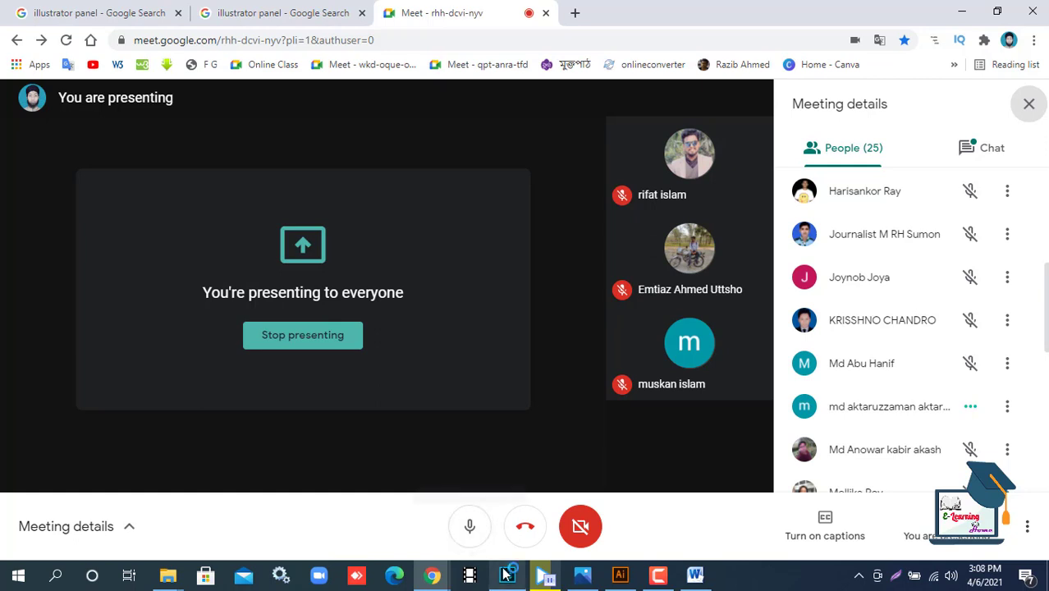
mouse_move(508, 578)
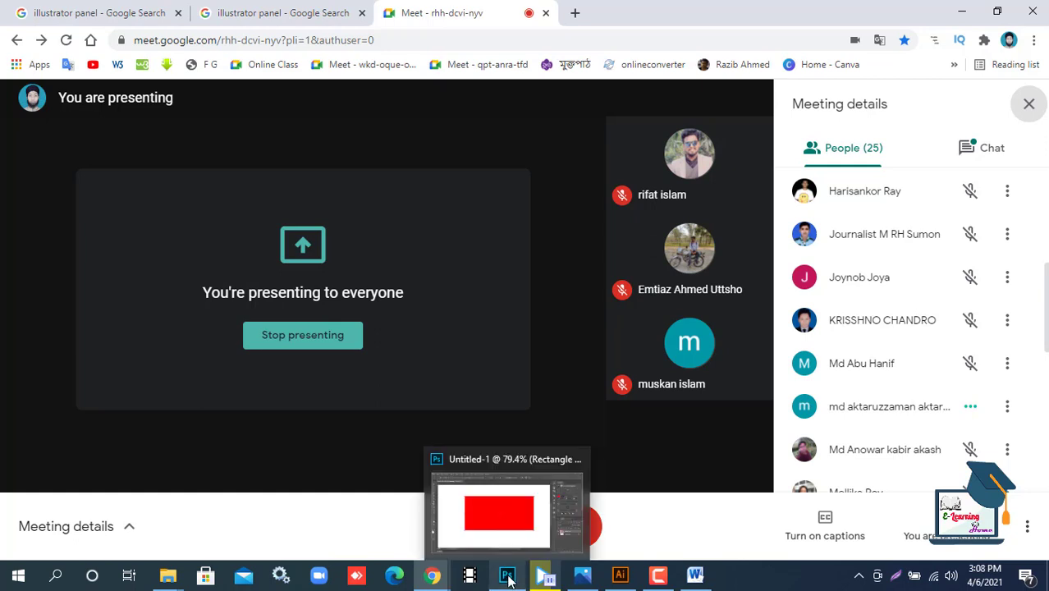
left_click(621, 575)
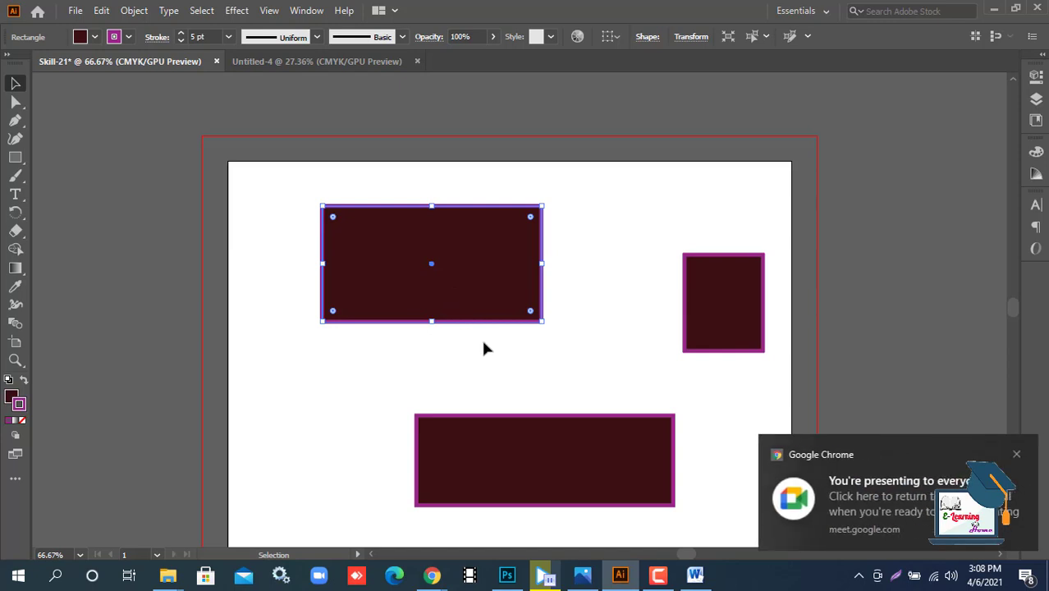
left_click(483, 405)
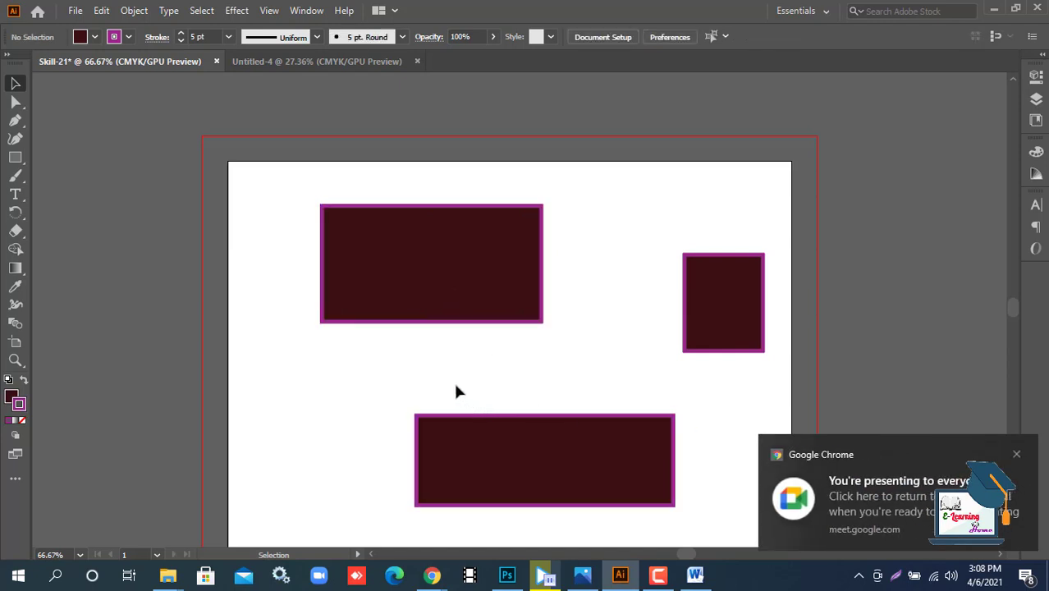
left_click(1016, 453)
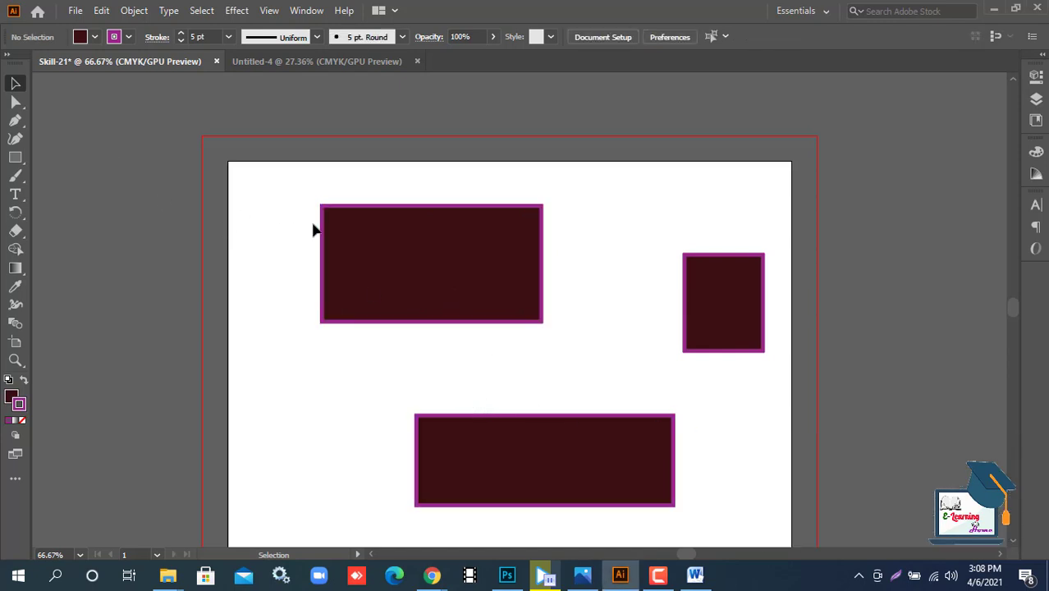
Repeat the locking demonstration by selecting the upper-left rectangle, locking it, and unlocking all objects
left_click_drag(283, 181, 537, 323)
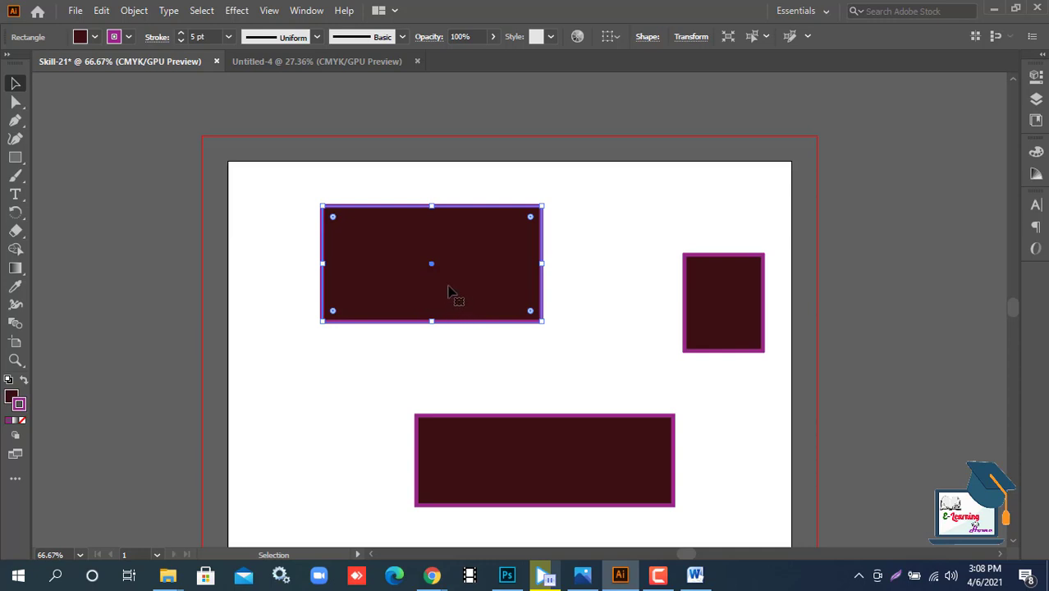
key("a")
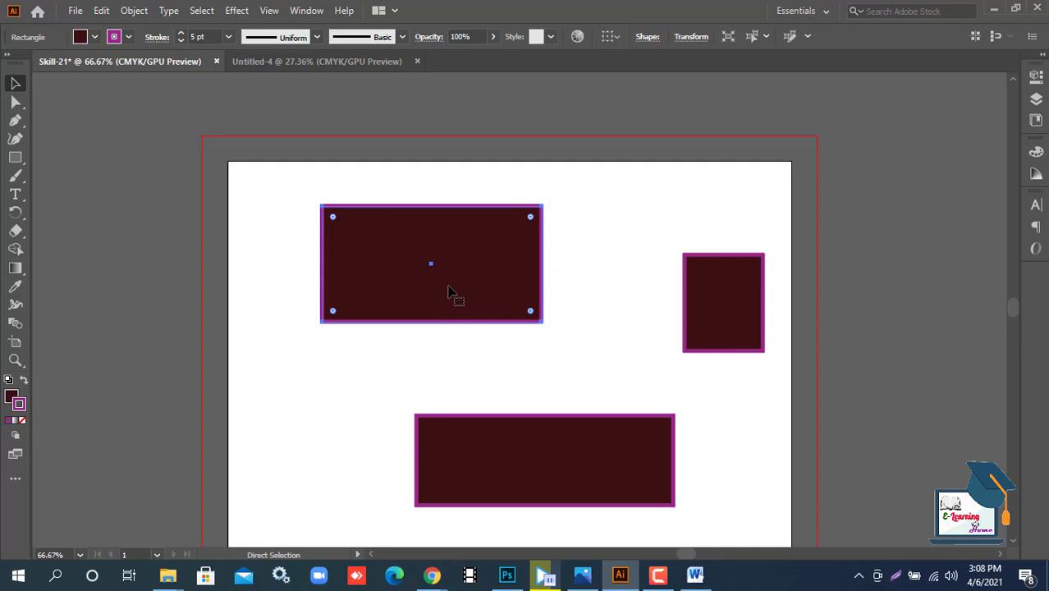
key("ctrl+shift+a")
key("v")
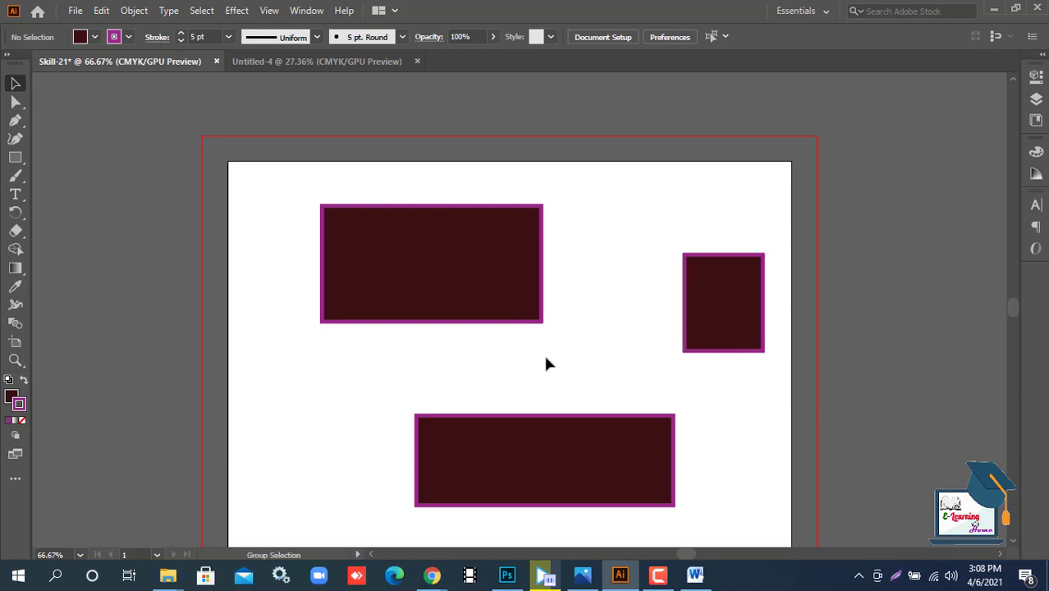
key("ctrl+alt+]")
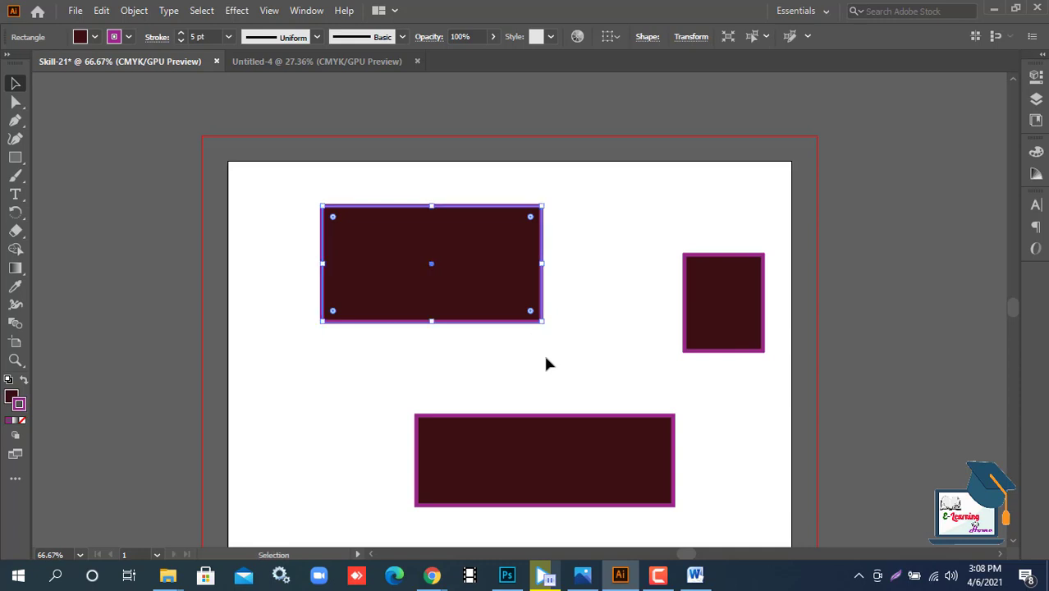
Move the upper-left rectangle slightly up and to the right on the artboard, and deselect it
left_click_drag(464, 333, 496, 265)
left_click(515, 357)
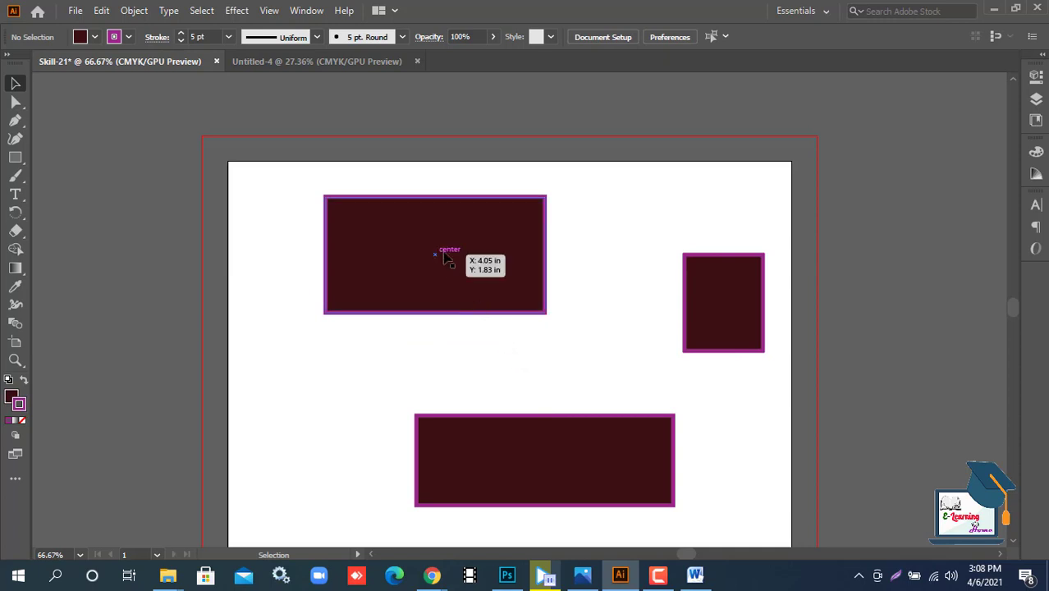
Lock the moved rectangle with the Lock Selection command, release it with Unlock All, and clear the selection
left_click(481, 238)
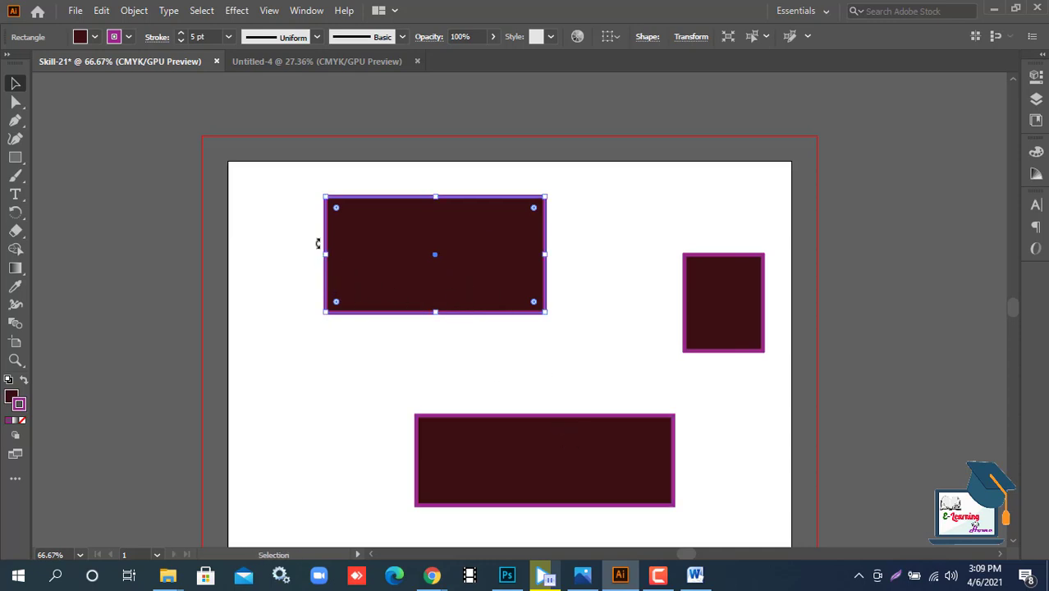
left_click(136, 12)
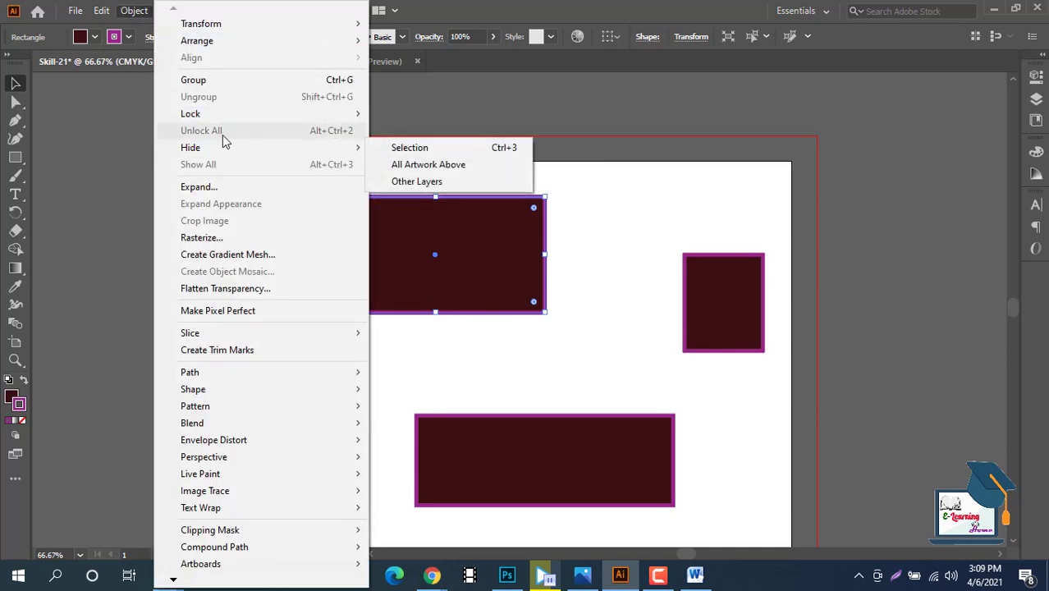
mouse_move(289, 123)
left_click(435, 119)
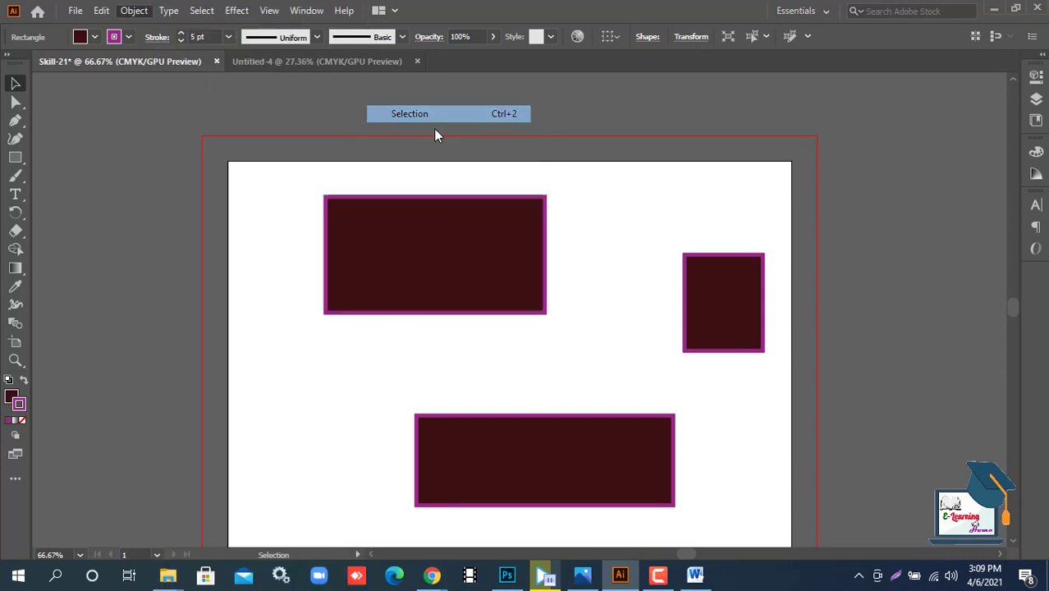
left_click(136, 10)
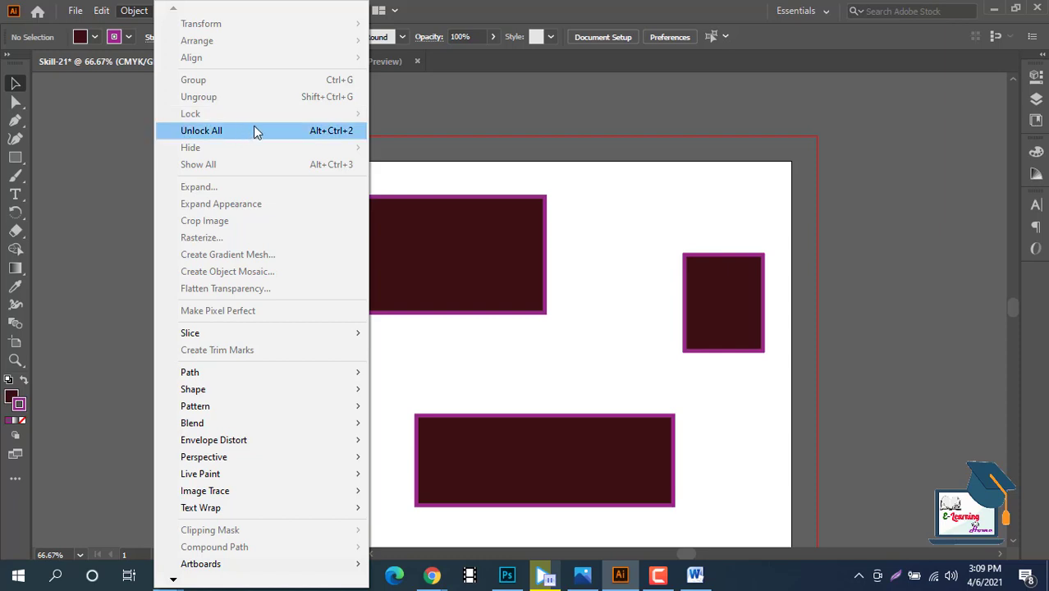
left_click(254, 131)
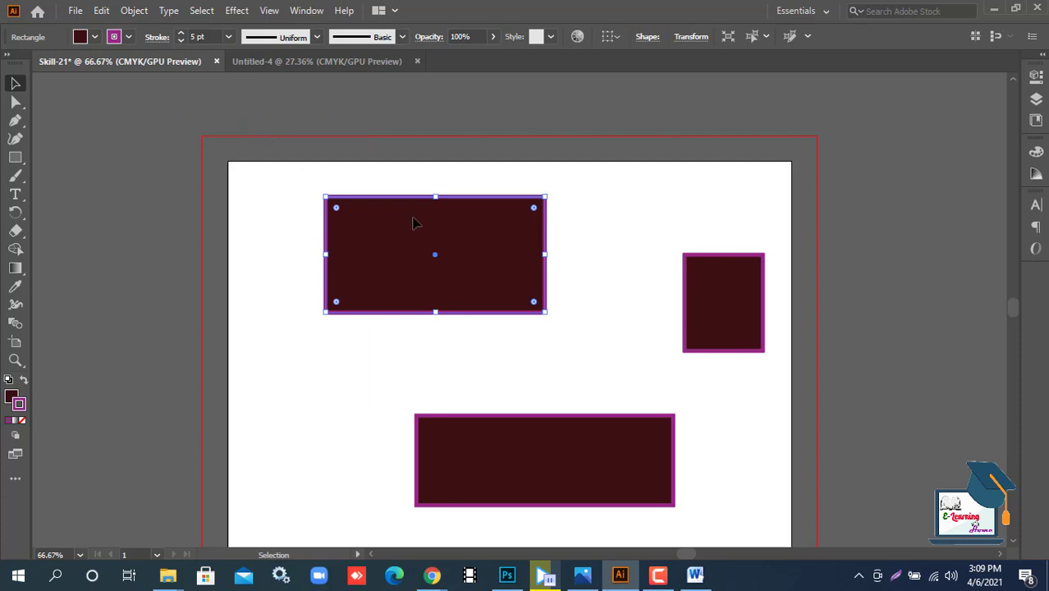
left_click(553, 345)
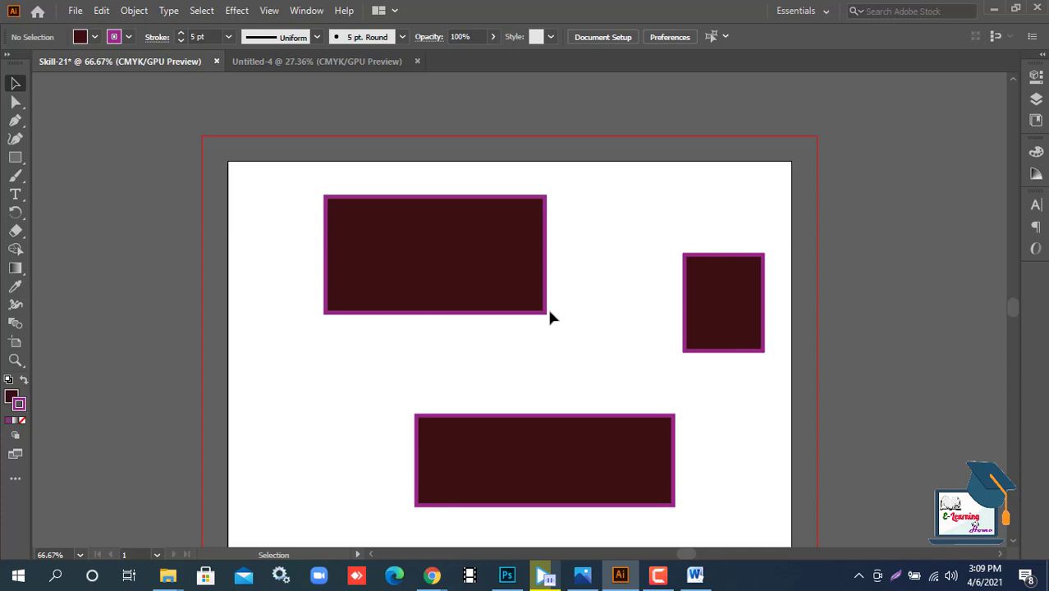
Switch to Word to review the list of vector and raster file formats, and return to Illustrator
left_click(656, 575)
left_click(657, 576)
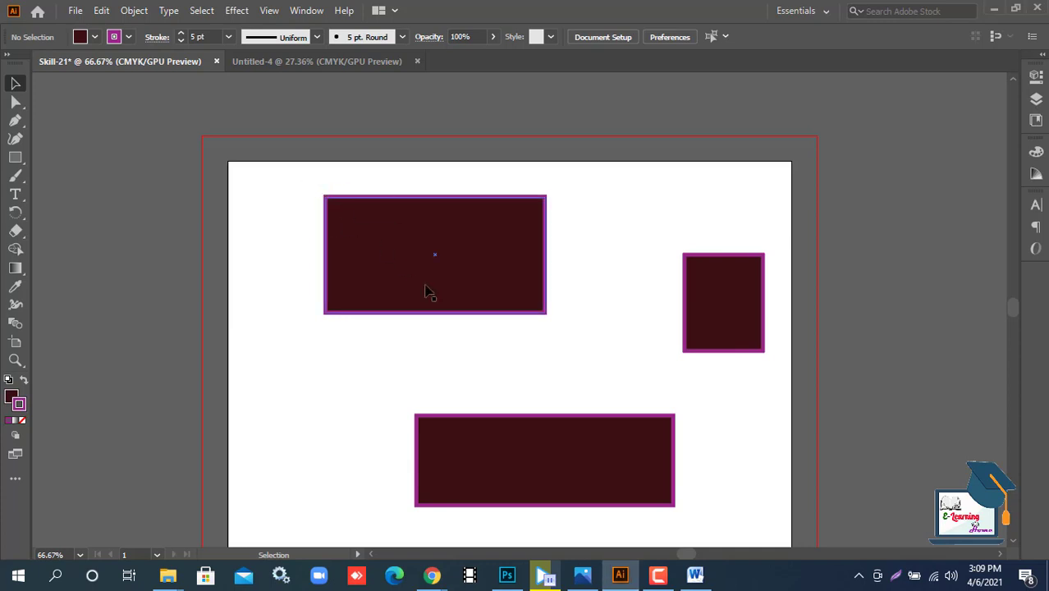
left_click(695, 574)
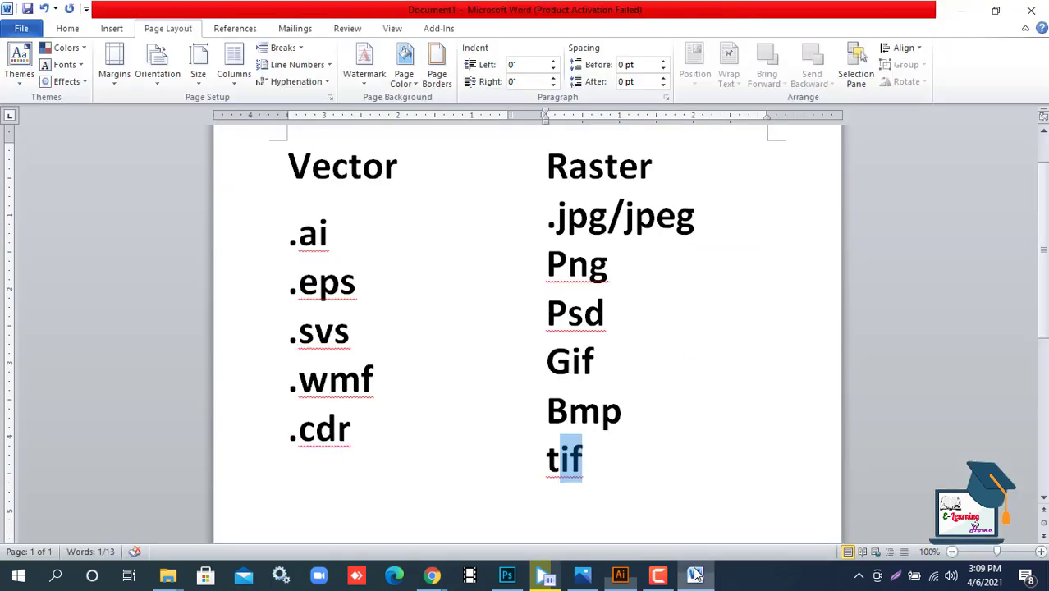
scroll(590, 463, "down", 1)
left_click(585, 438)
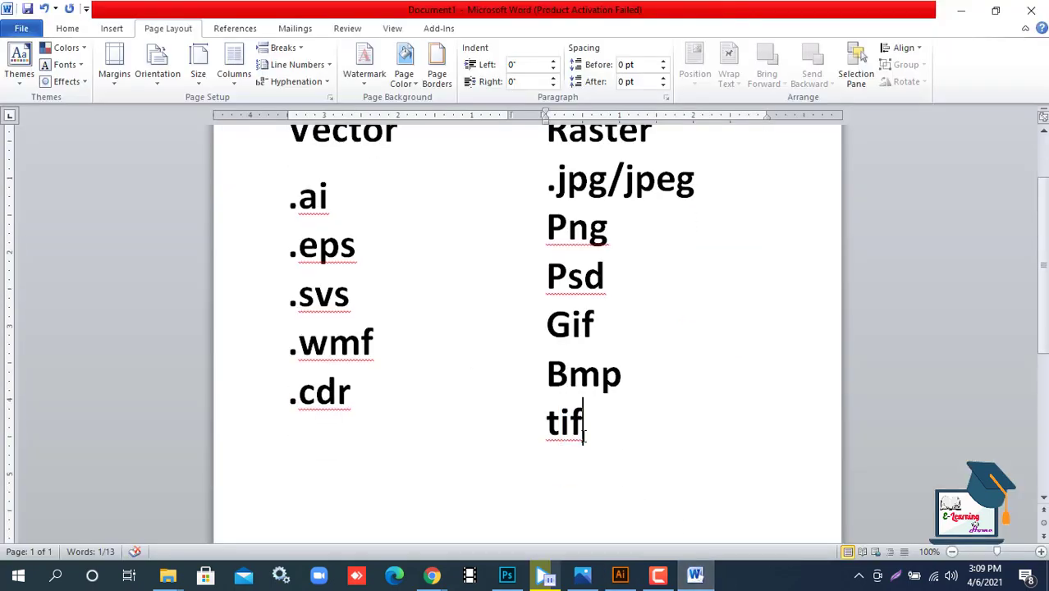
left_click(622, 576)
Enlarge the upper-left rectangle proportionally from its centre with the Selection tool, and move it slightly down and to the right
left_click(451, 301)
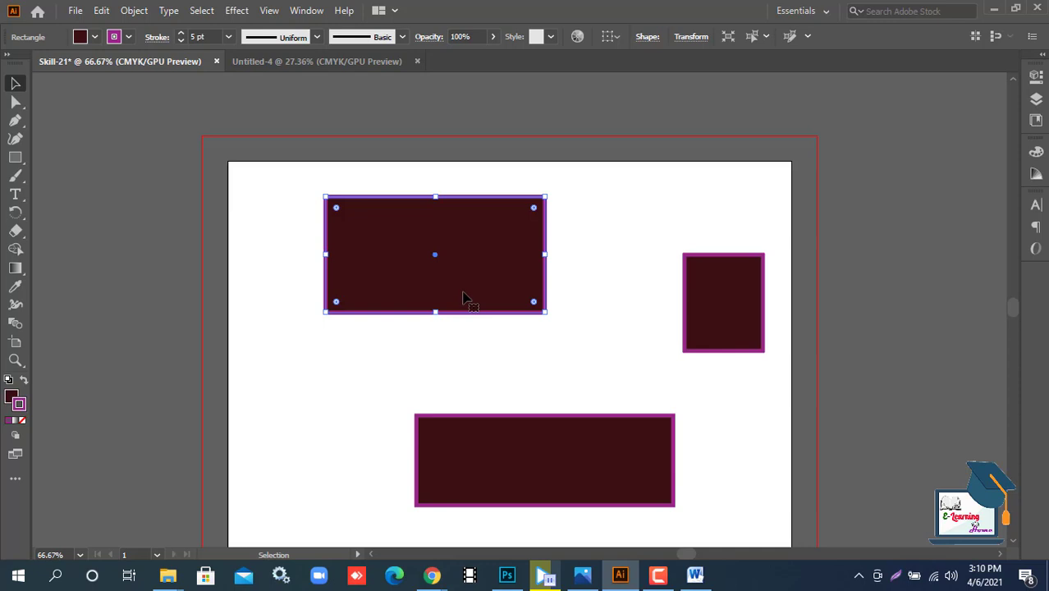
right_click(468, 297)
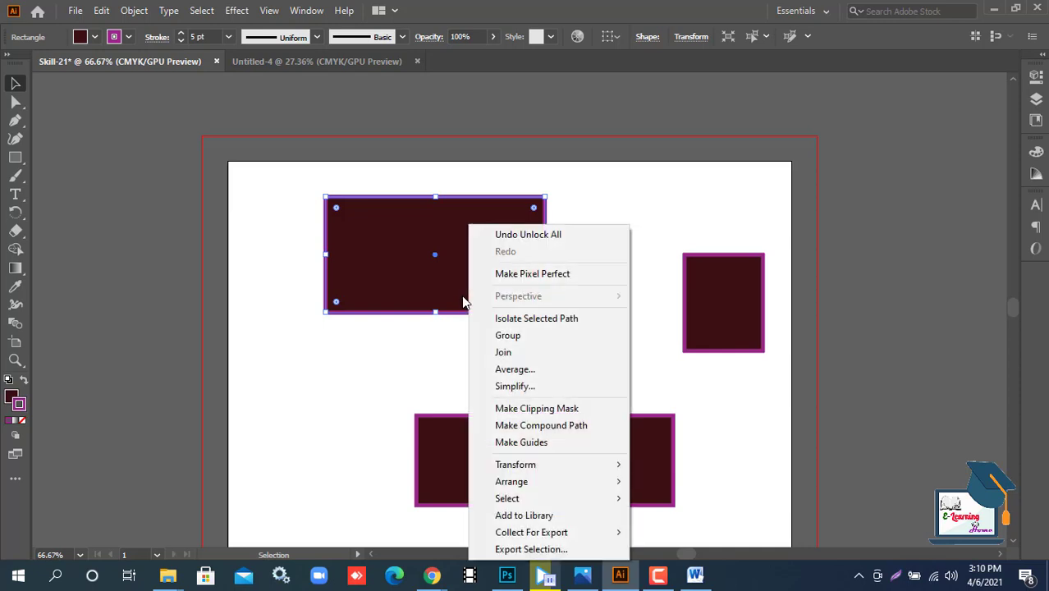
left_click(431, 297)
key("a")
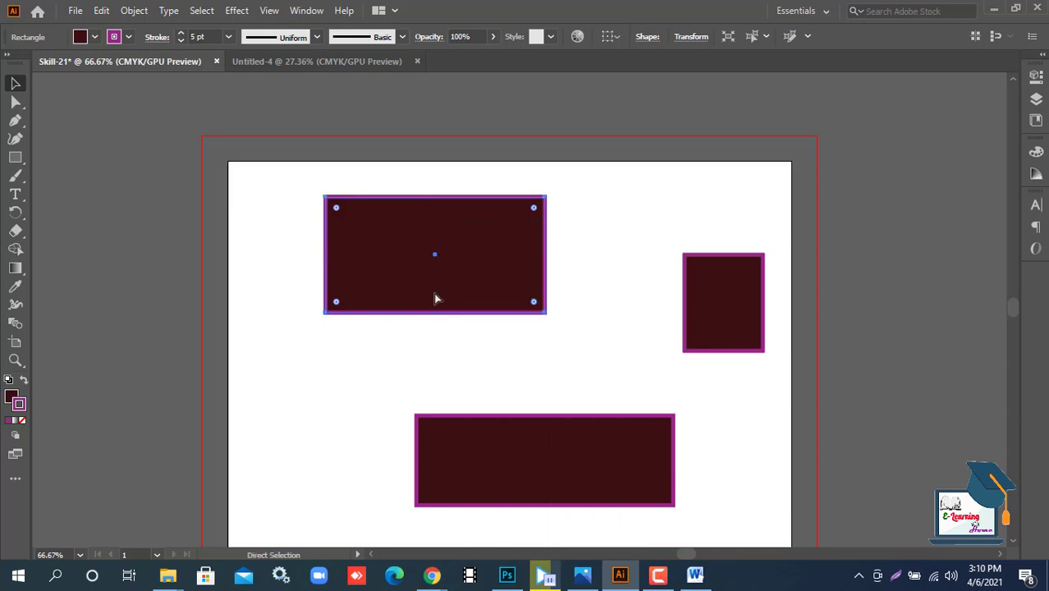
key("v")
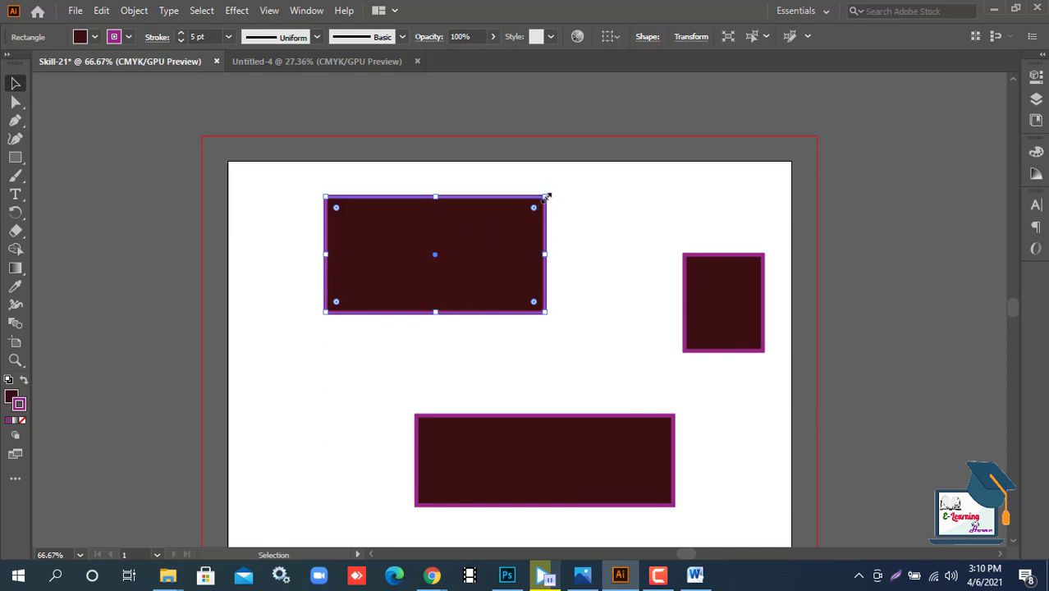
left_click_drag(546, 196, 603, 170)
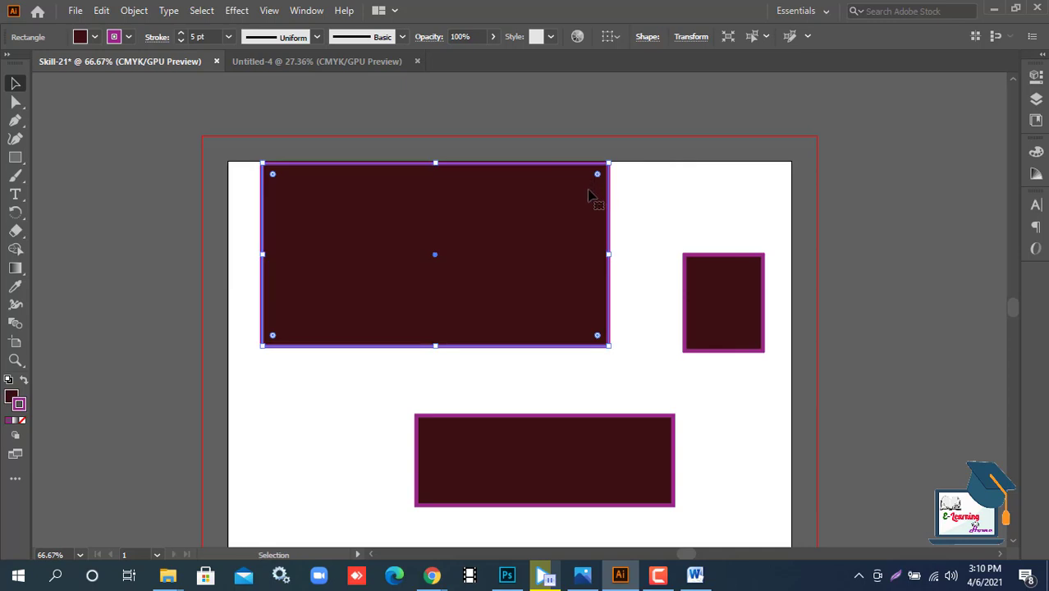
left_click_drag(568, 211, 572, 275)
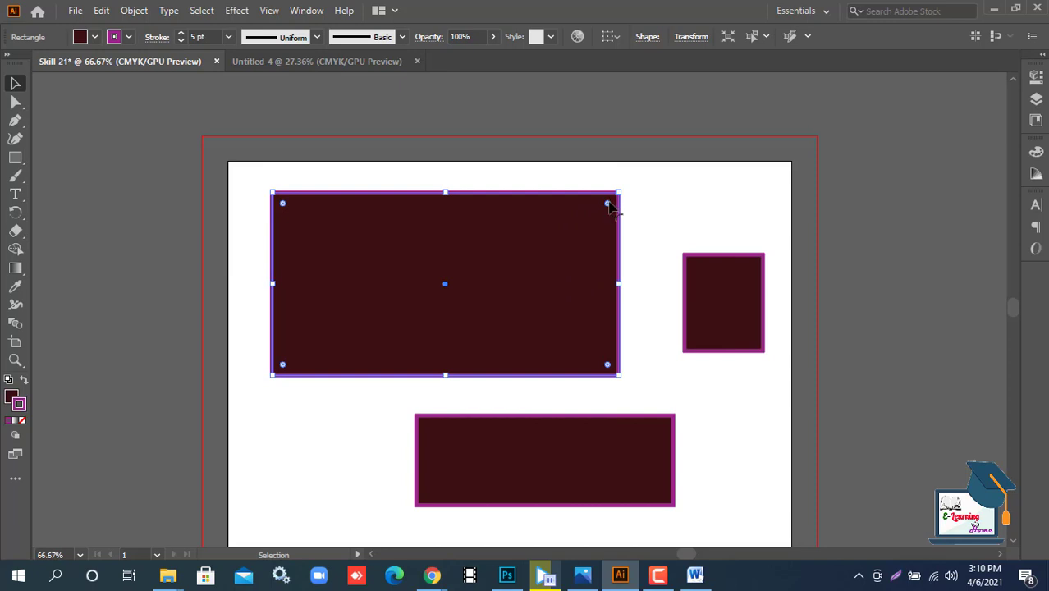
Deselect the enlarged upper-left rectangle
mouse_move(620, 192)
left_mouse_down()
mouse_move(652, 175)
mouse_move(604, 185)
mouse_move(628, 187)
mouse_move(569, 243)
mouse_move(630, 205)
mouse_move(623, 193)
left_mouse_up()
left_click(622, 247)
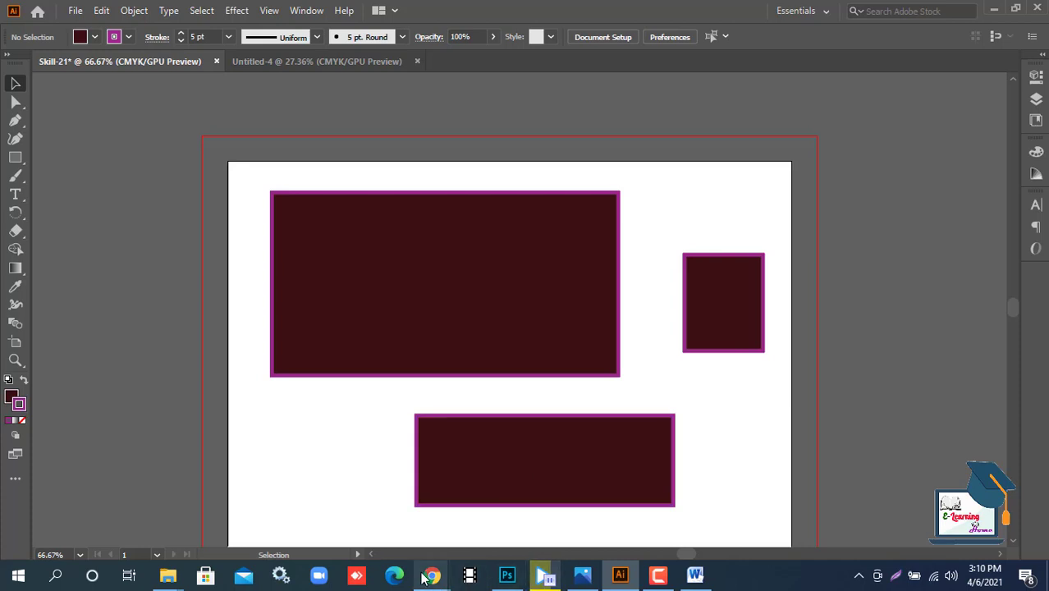
Switch to the Google Meet window in Chrome to check the class participants, and return to Illustrator, dismissing the presenting notification
mouse_move(431, 575)
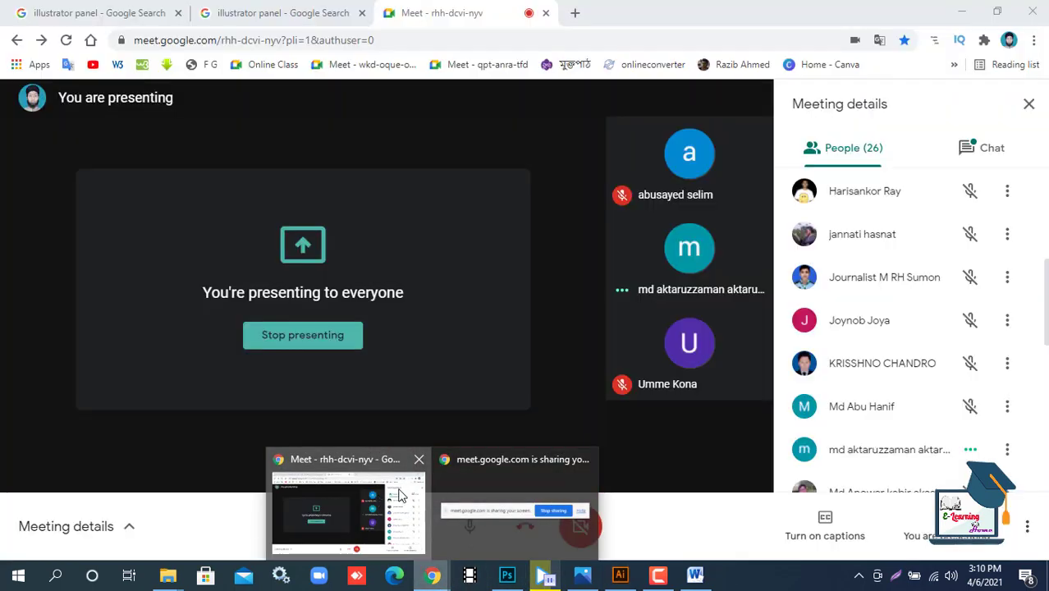
left_click(401, 495)
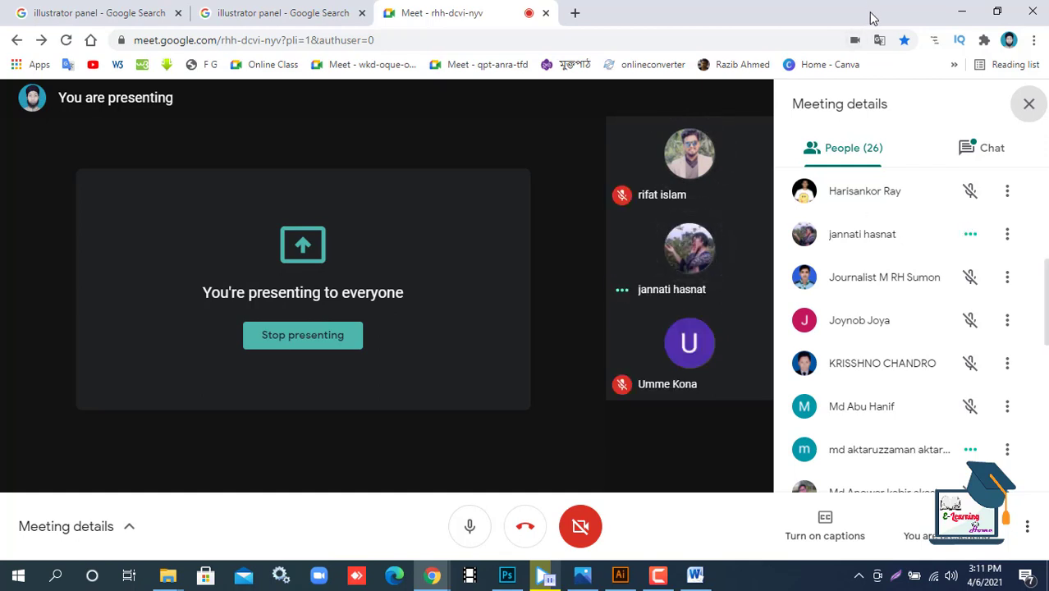
mouse_move(653, 346)
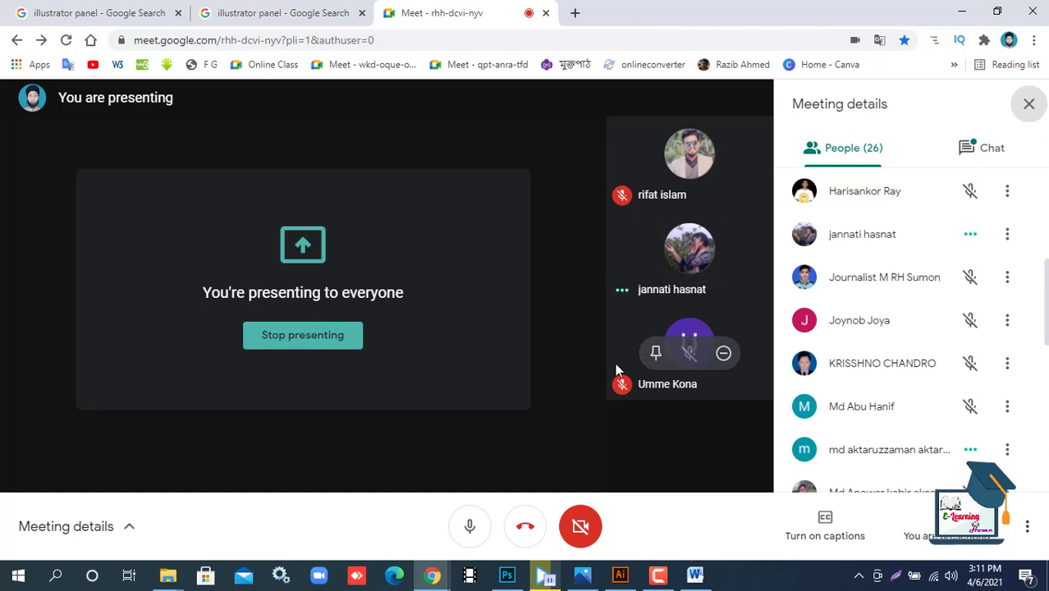
left_click(620, 575)
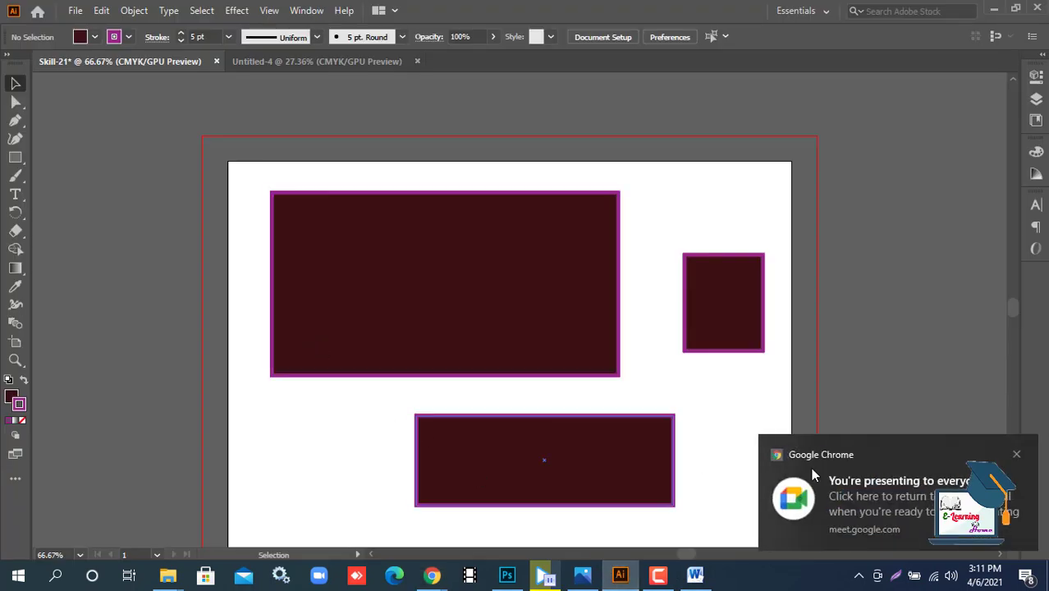
left_click(1016, 454)
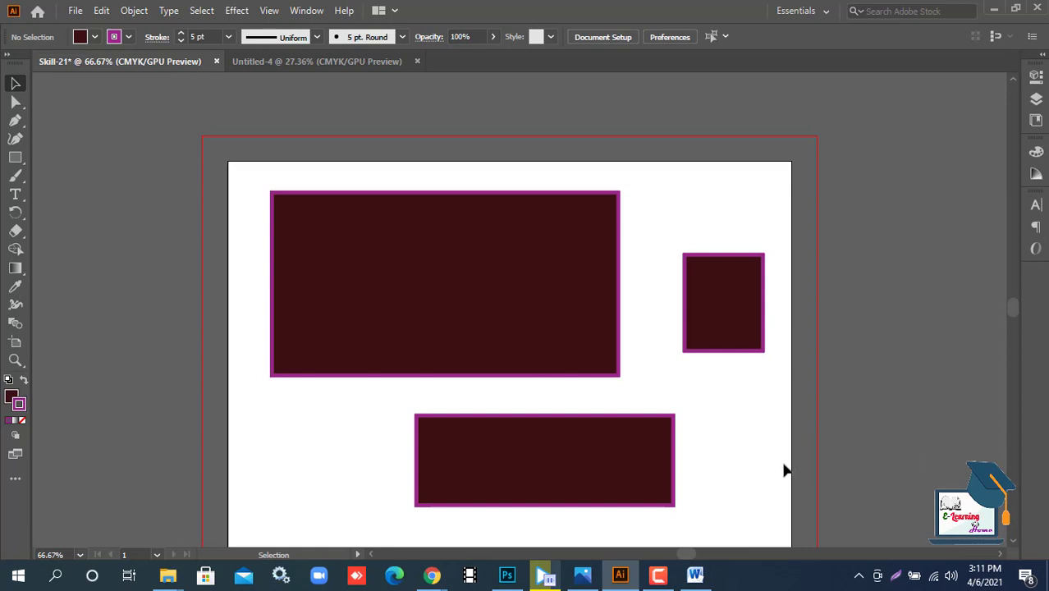
Delete the large upper-left rectangle, and undo the deletion
scroll(492, 414, "up", 2)
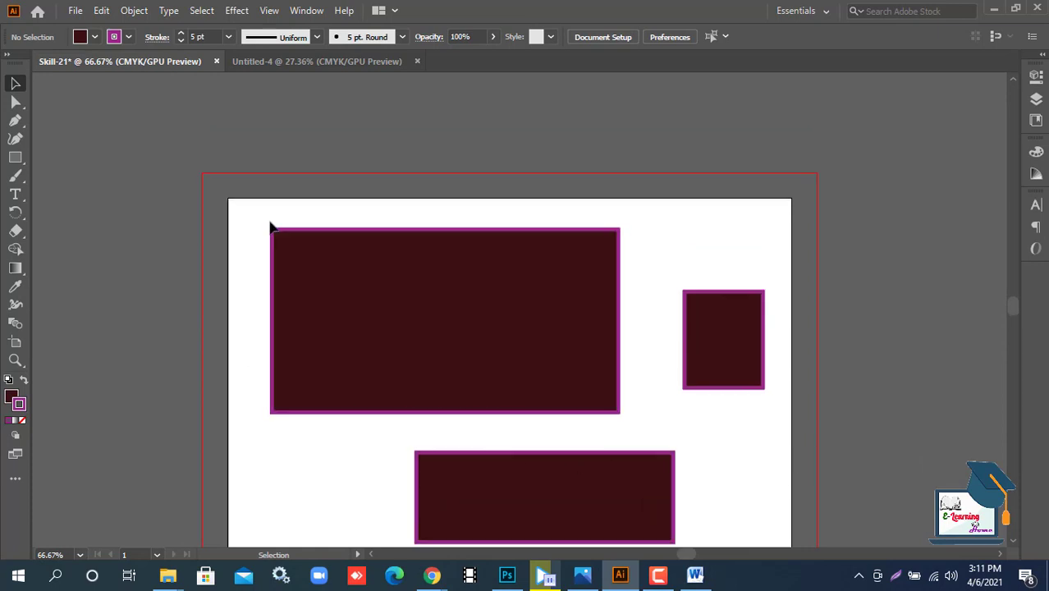
left_click(388, 300)
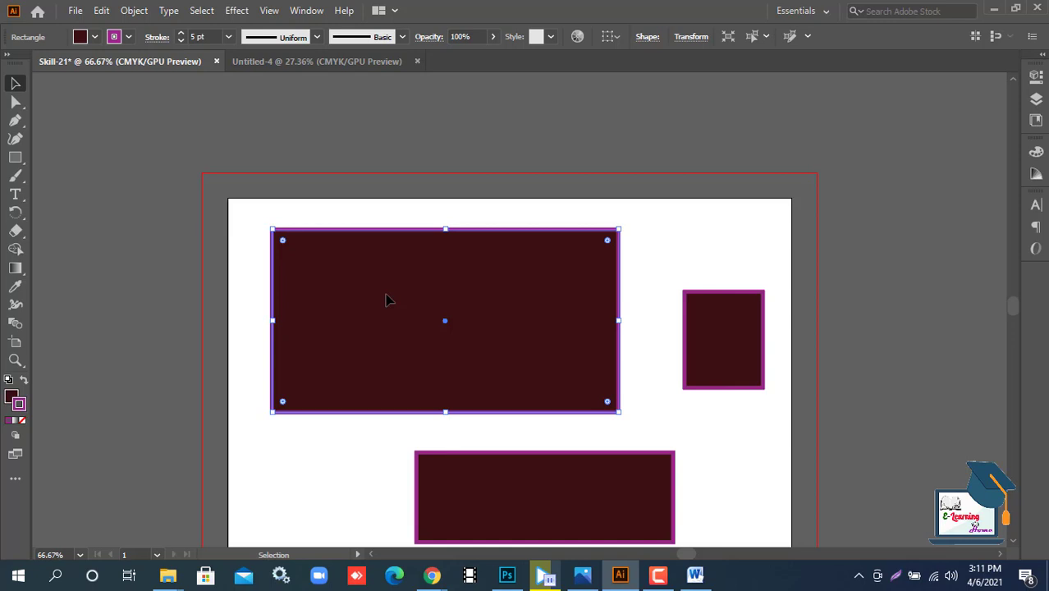
key("Delete")
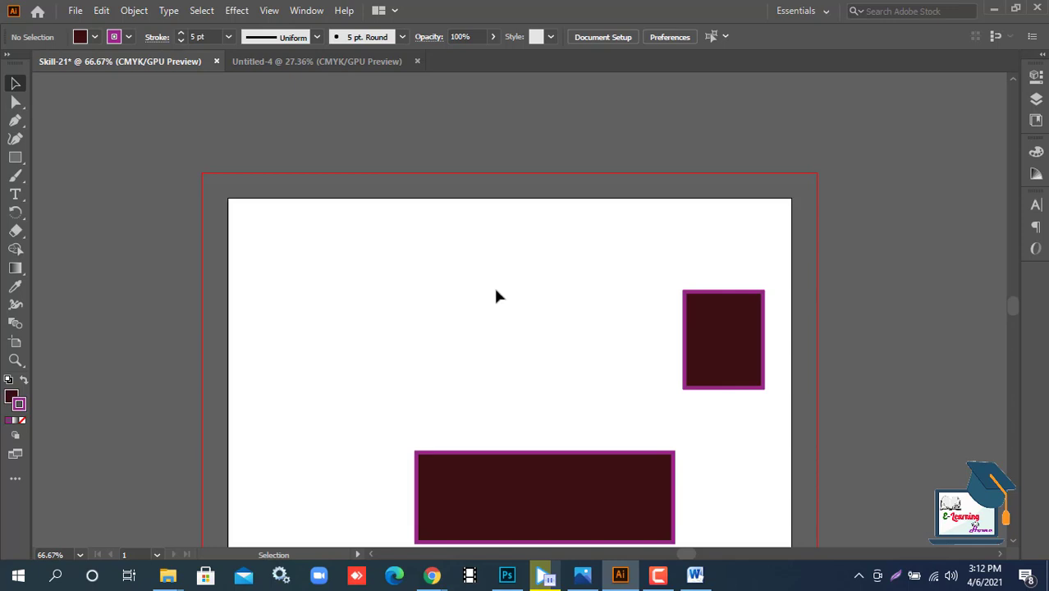
key("a")
key("ctrl+z")
key("v")
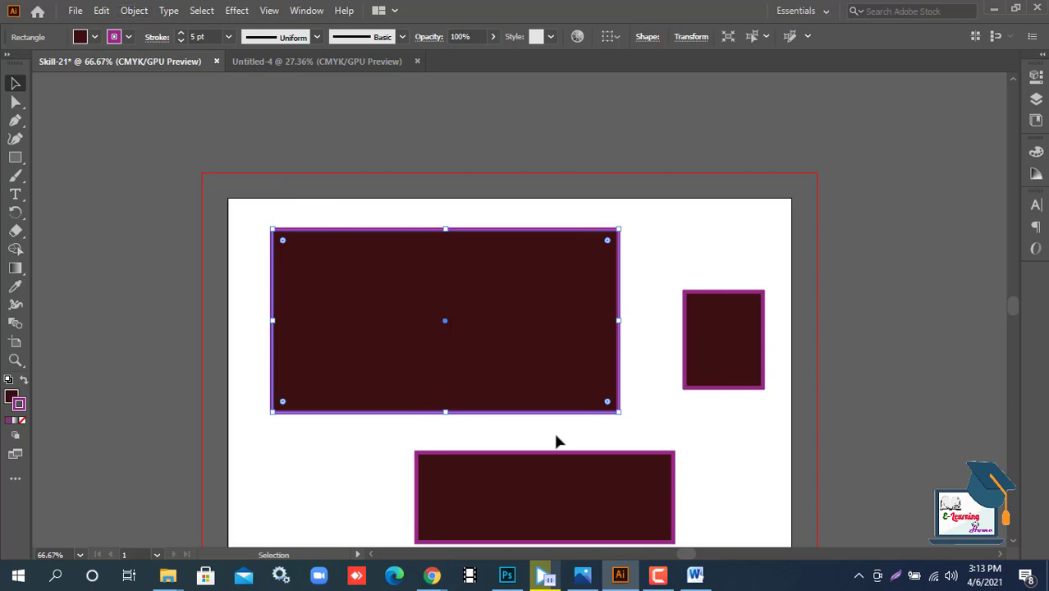
Select the large upper-left rectangle together with the wide lower rectangle, and hide both with the Hide Selection command
left_click(547, 489)
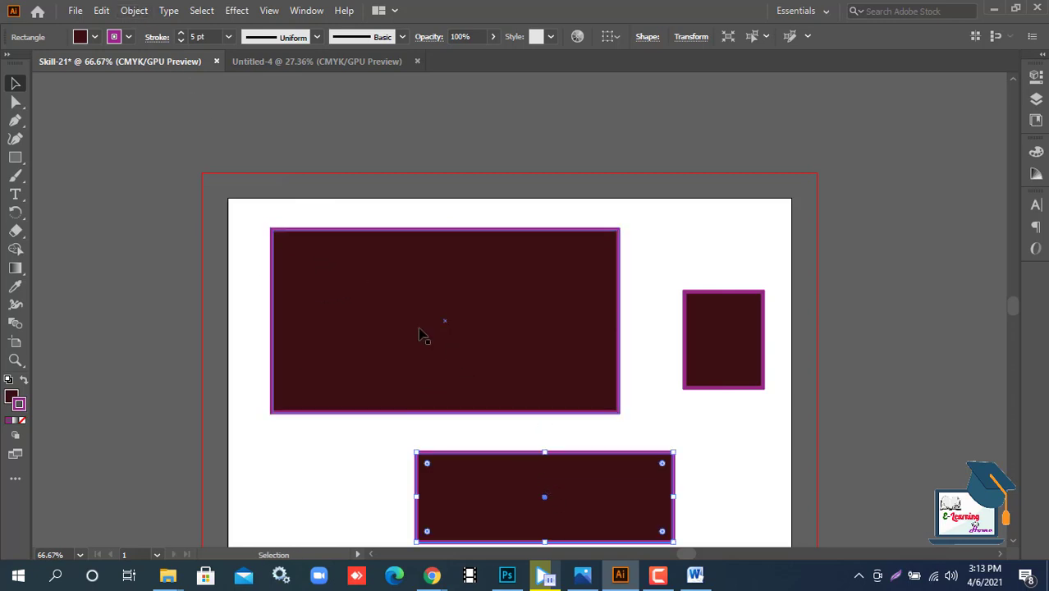
left_click_drag(249, 265, 552, 525)
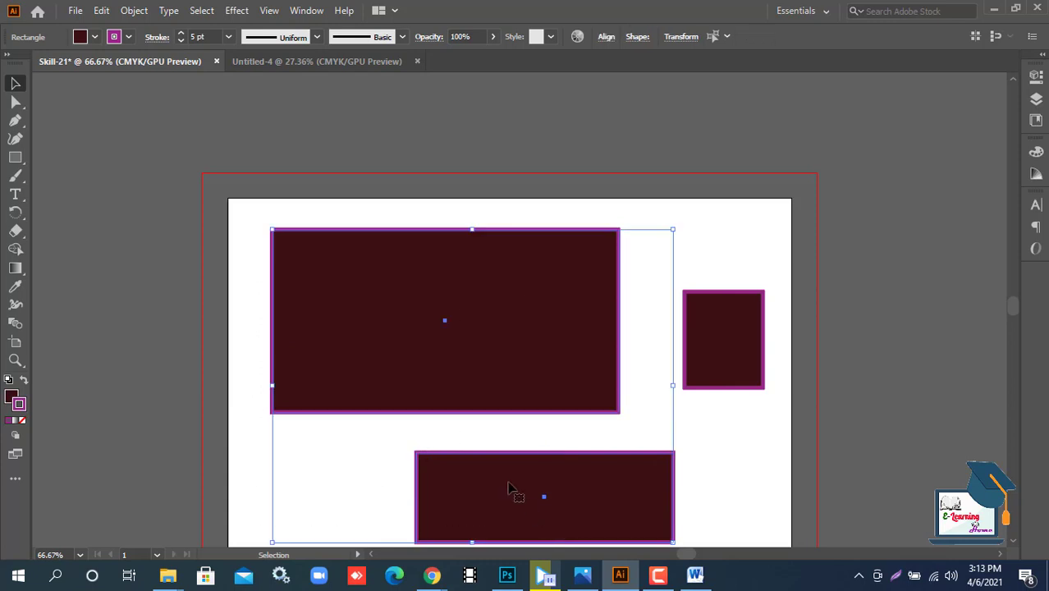
scroll(726, 369, "down", 2)
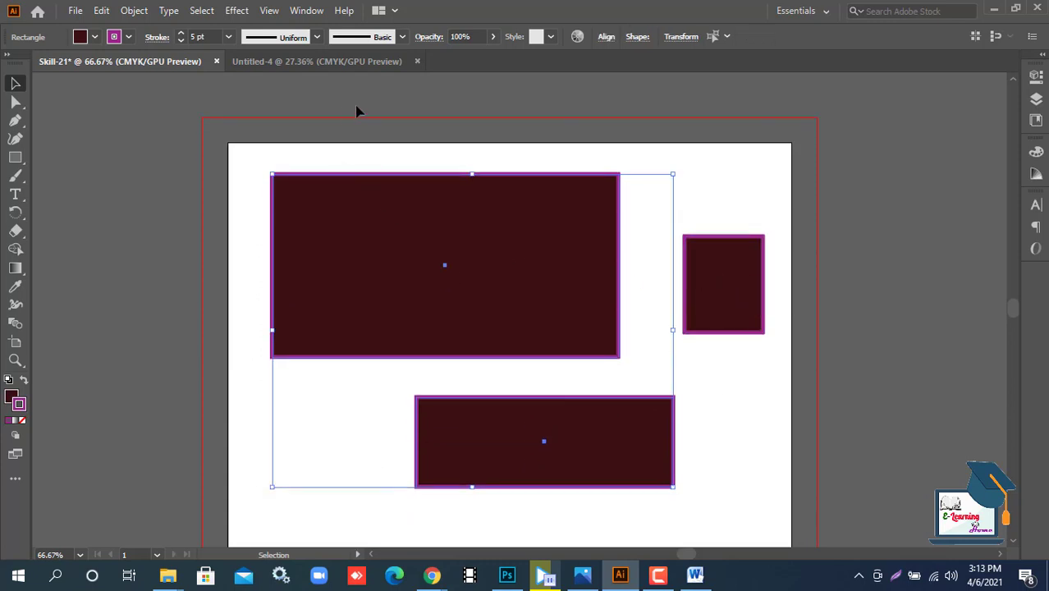
left_click(133, 11)
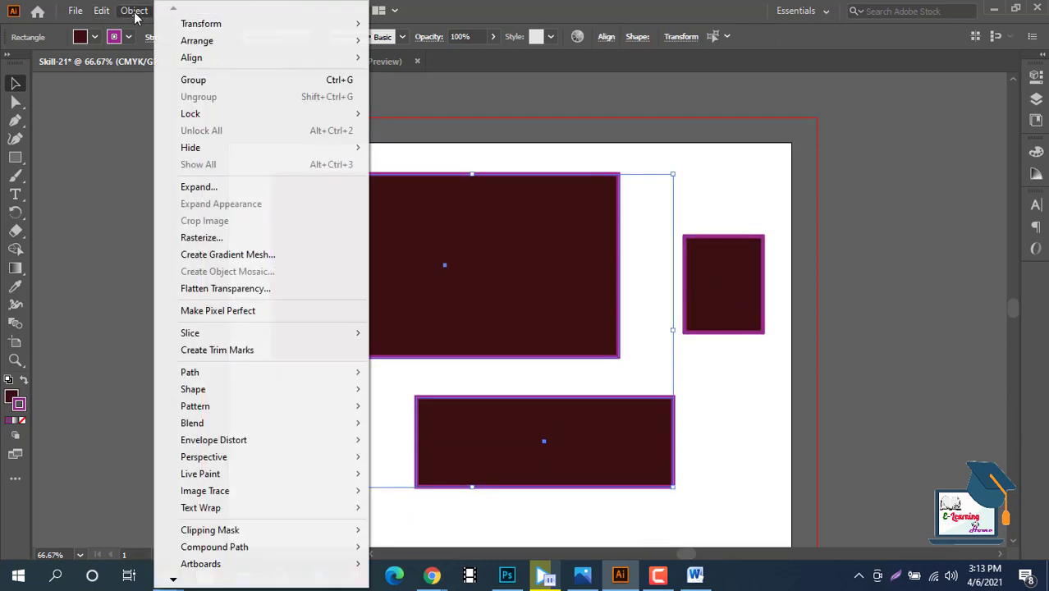
mouse_move(202, 149)
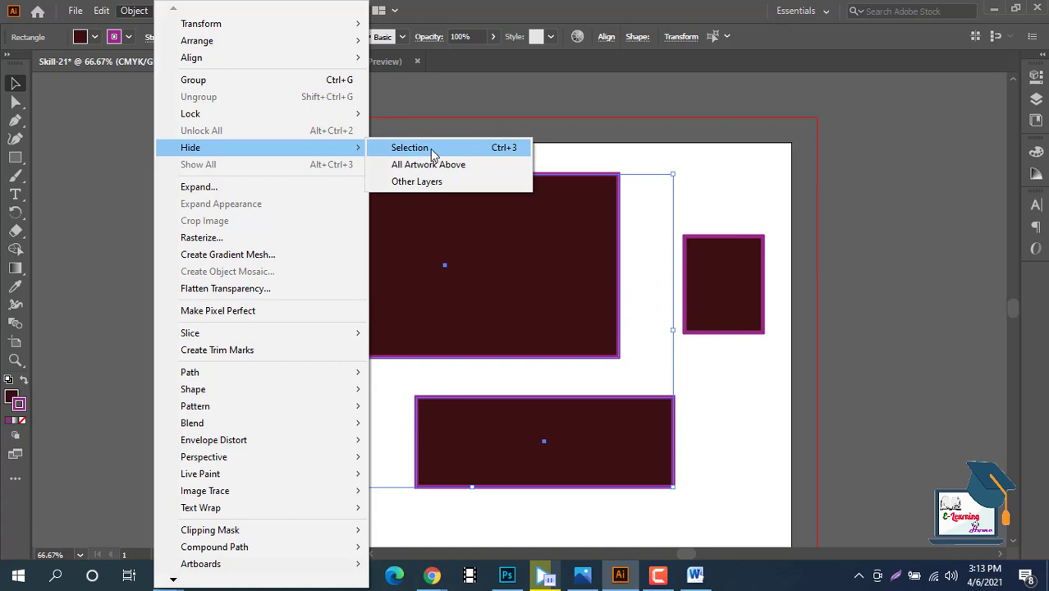
left_click(433, 151)
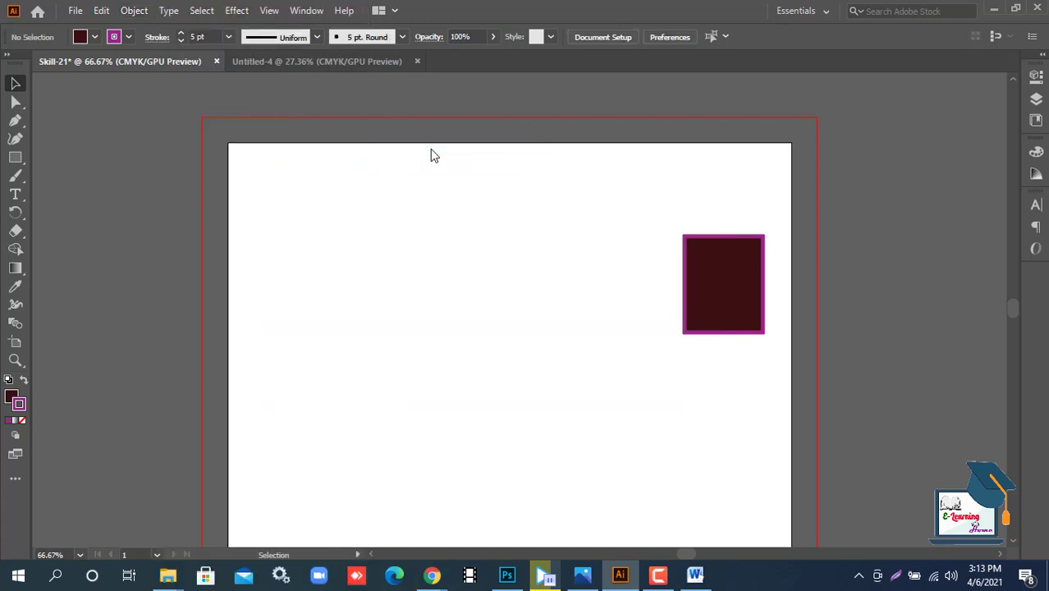
Bring back the two hidden rectangles with the Show All command, and clear the selection
scroll(518, 283, "down", 2)
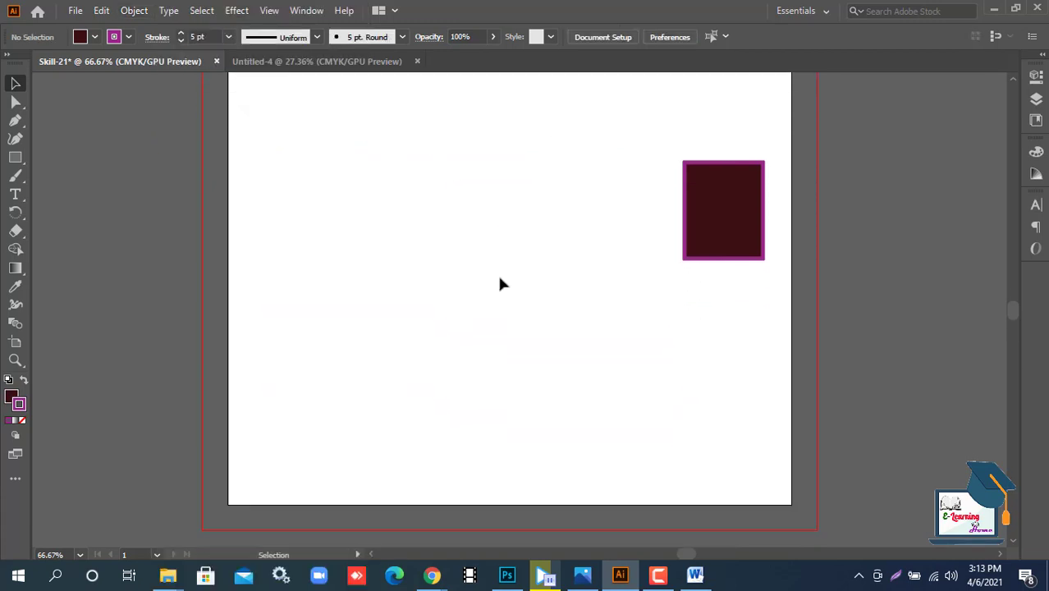
scroll(499, 282, "up", 1)
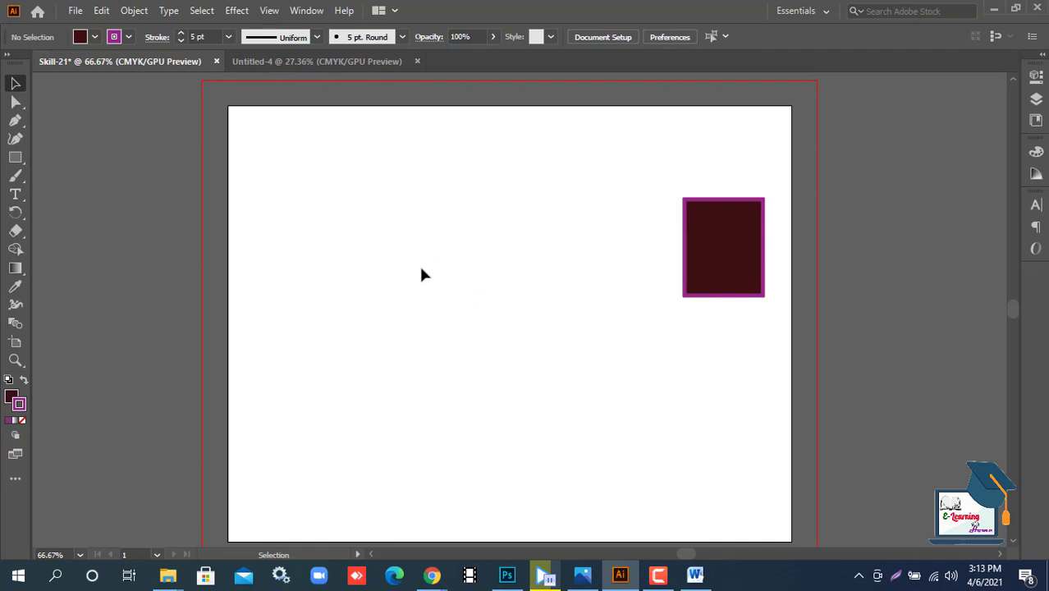
left_click(136, 13)
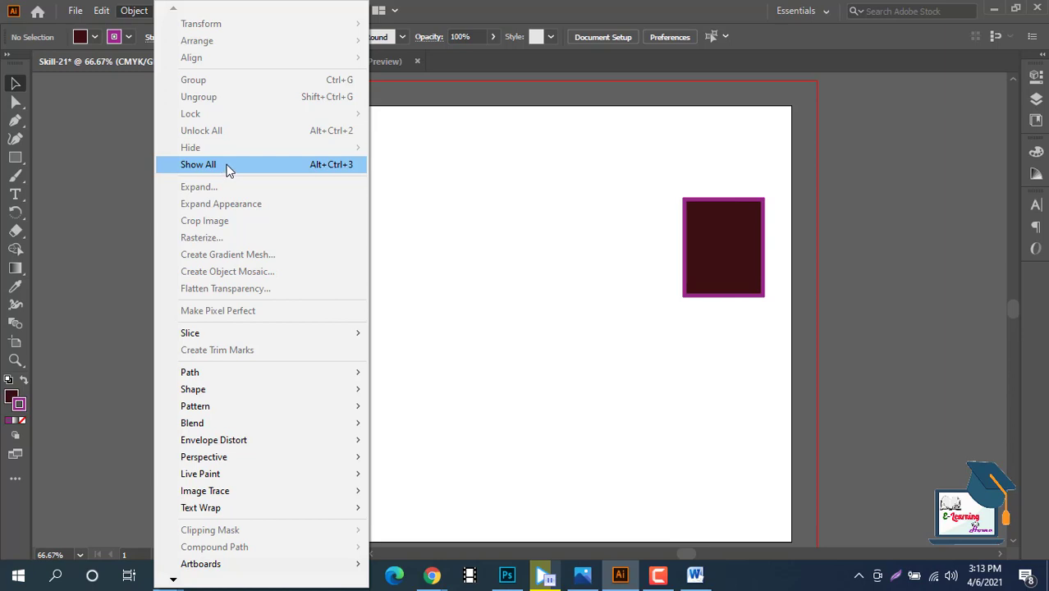
left_click(230, 170)
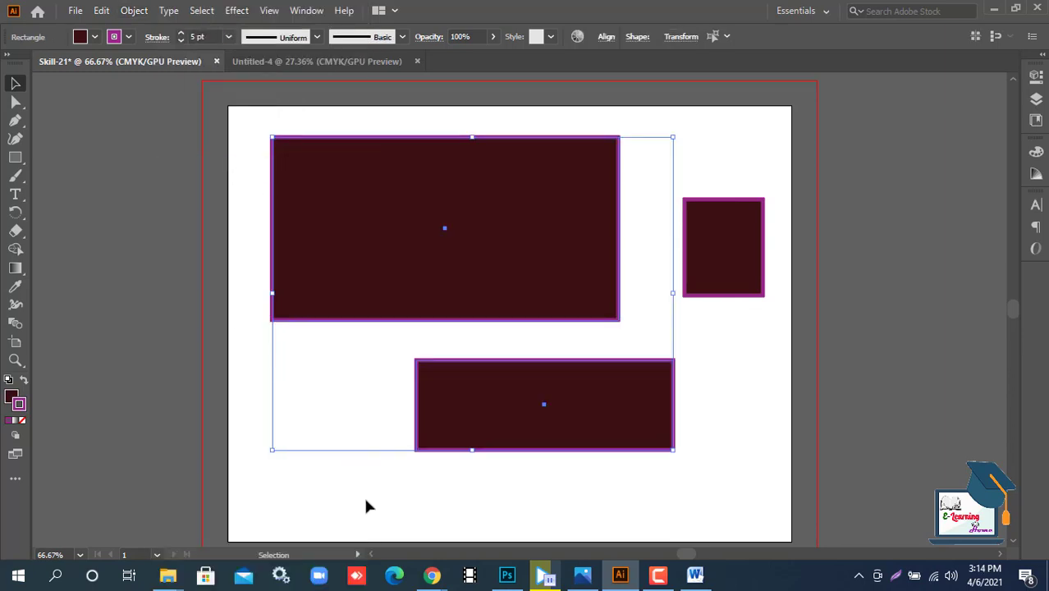
left_click(366, 502)
scroll(414, 386, "up", 2)
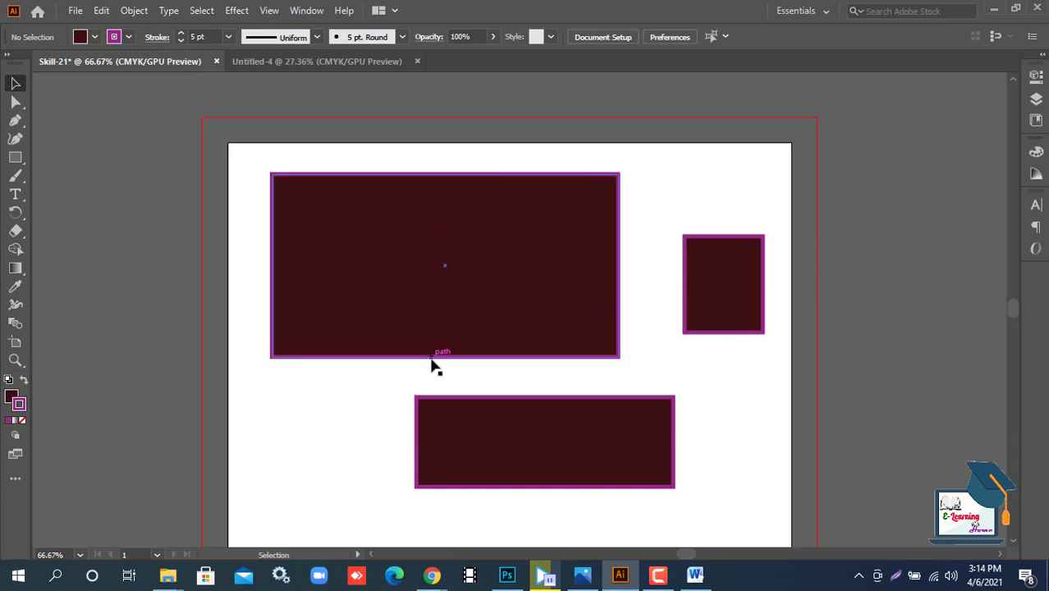